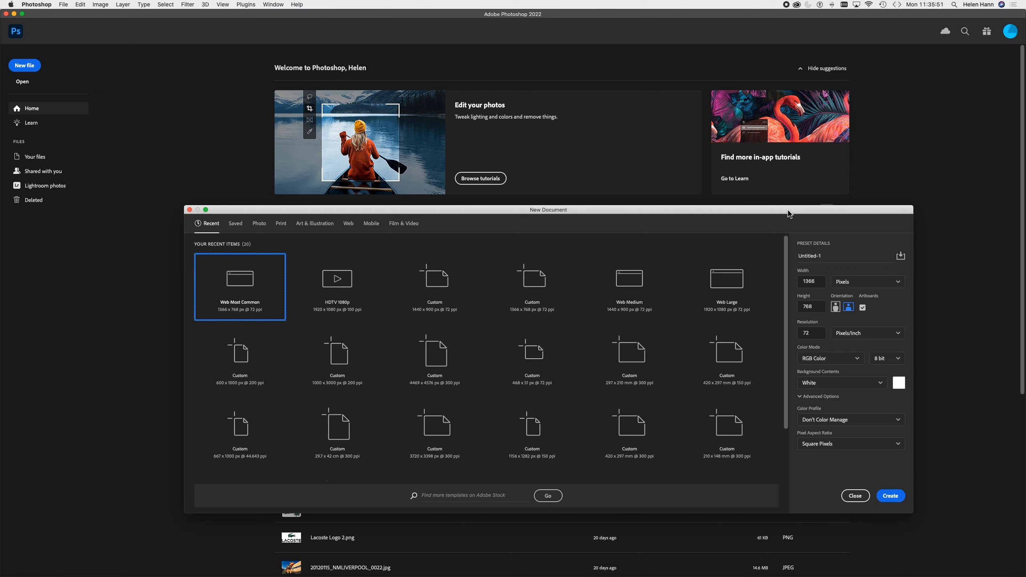
# Step: Create a new document from the Web Most Common preset at 1366 x 768 px, 72 ppi, RGB Color
pyautogui.click(348, 225)
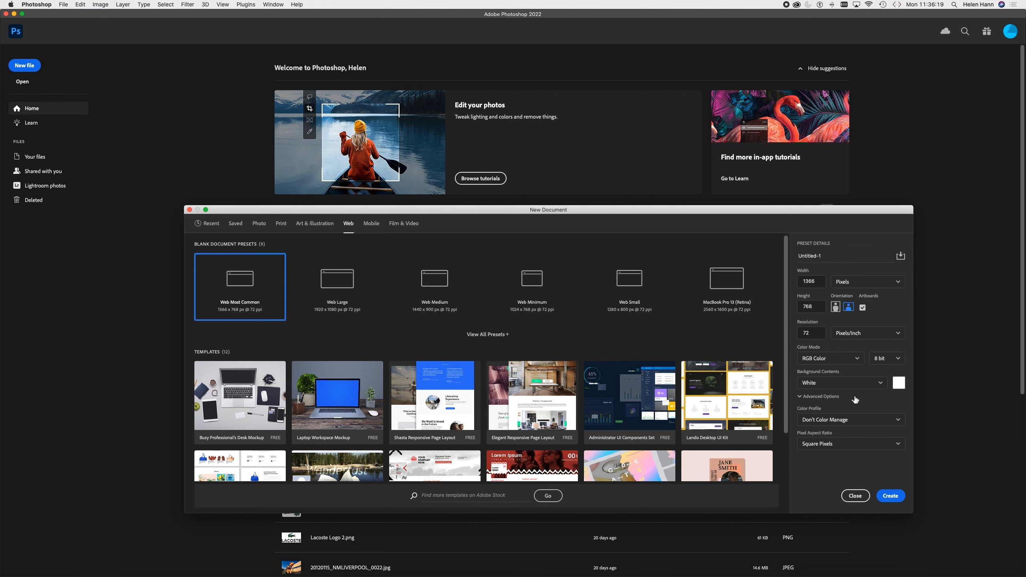
pyautogui.click(893, 496)
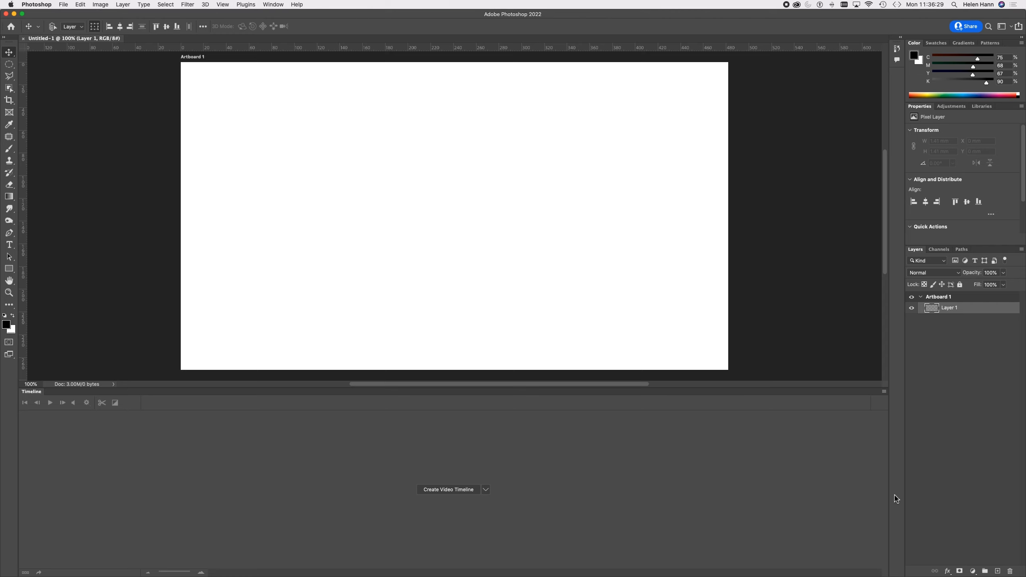
# Step: Reset the Essentials workspace to its default layout
pyautogui.click(274, 5)
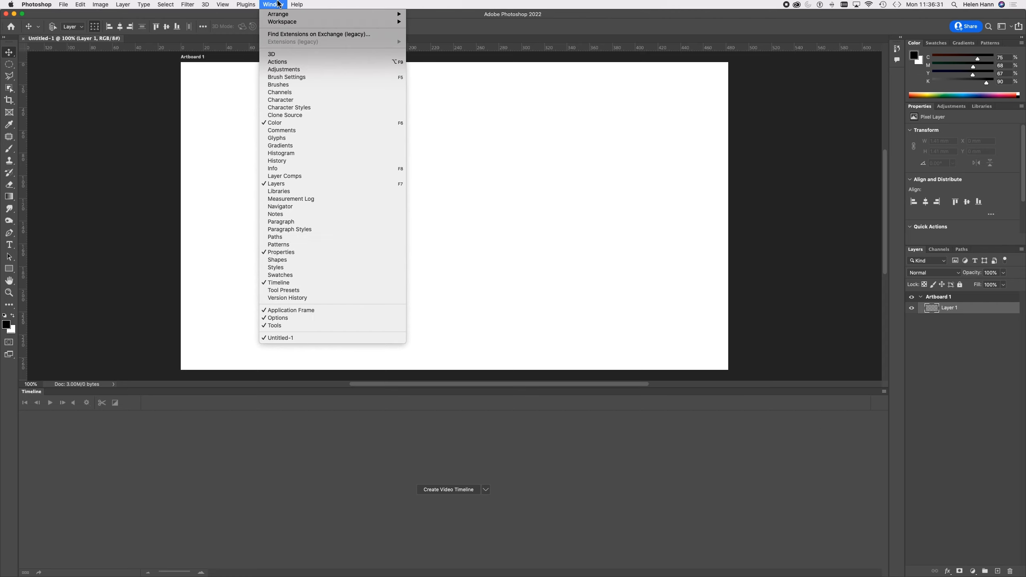
pyautogui.moveTo(278, 22)
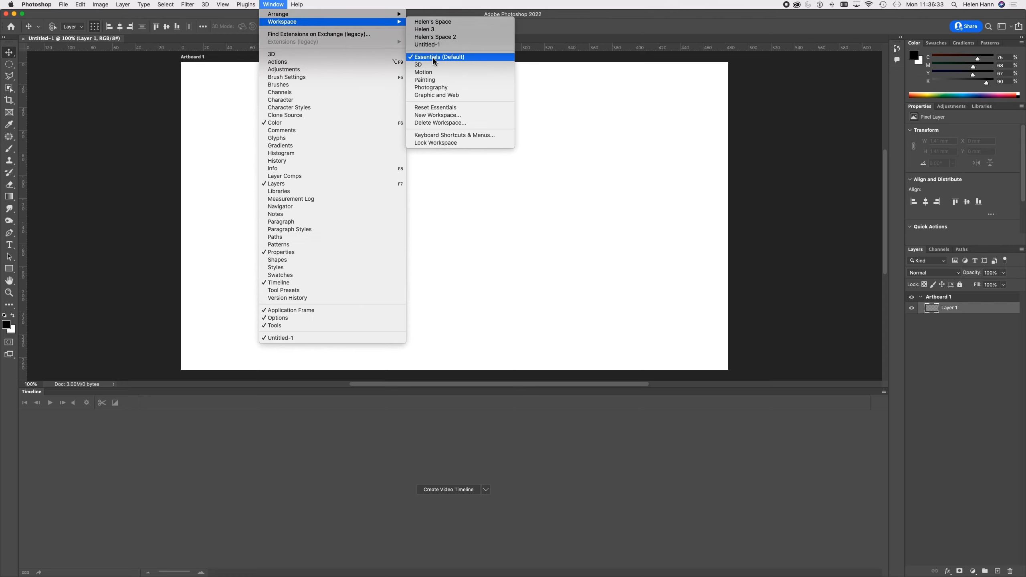
pyautogui.click(434, 107)
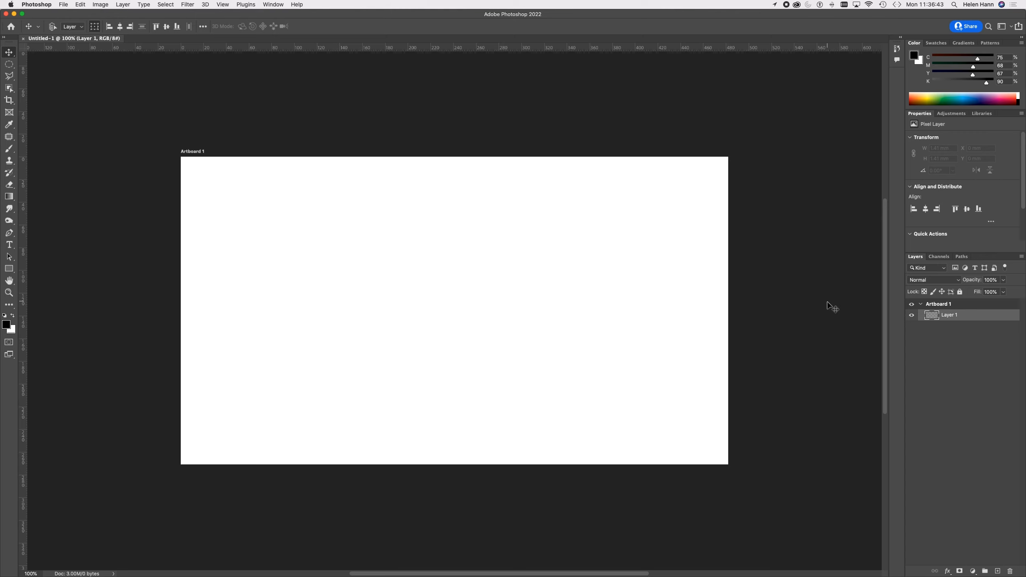
# Step: Show the Timeline panel and enlarge it up to just below the artboard
pyautogui.click(273, 5)
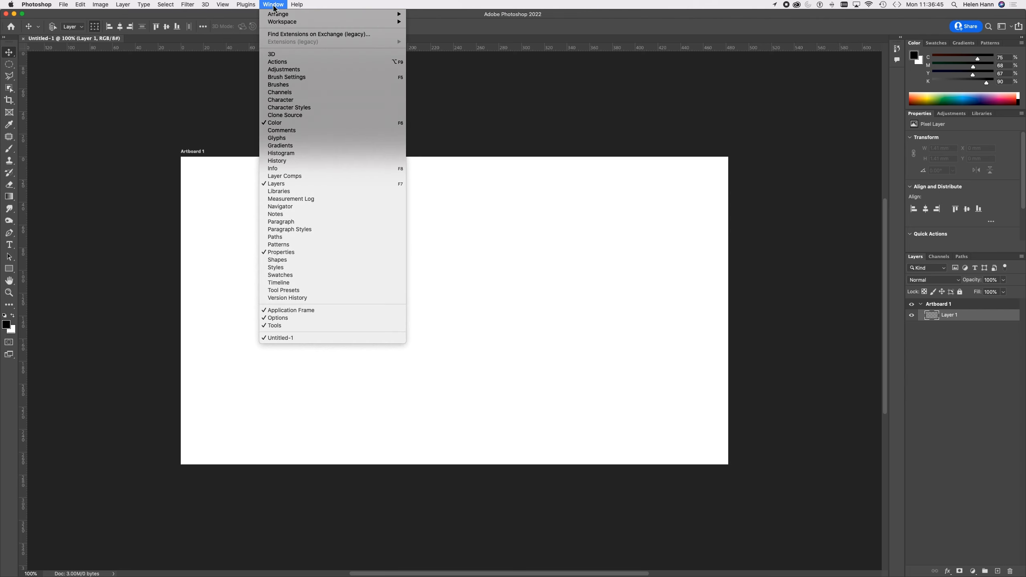
pyautogui.moveTo(274, 23)
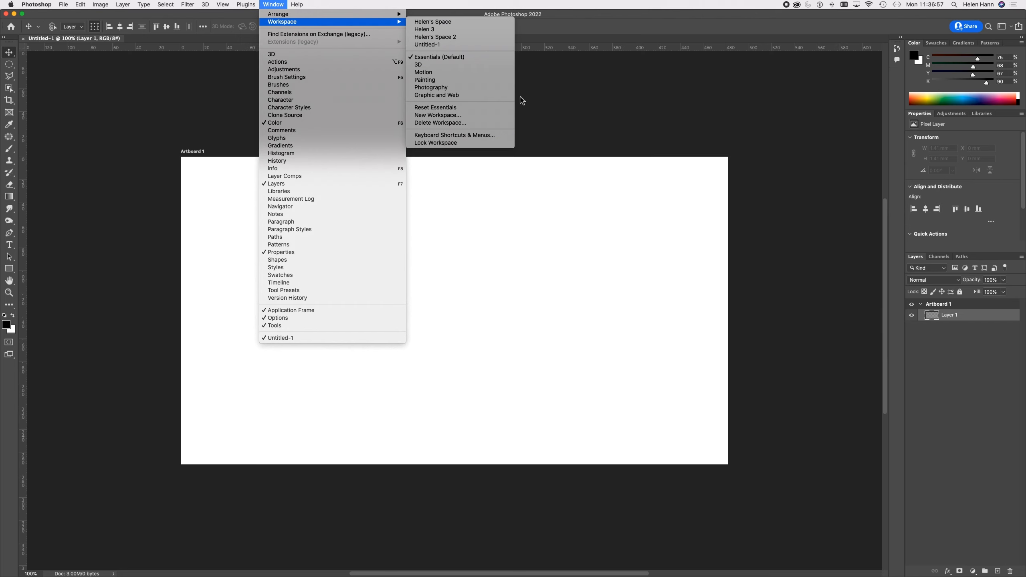
pyautogui.click(282, 283)
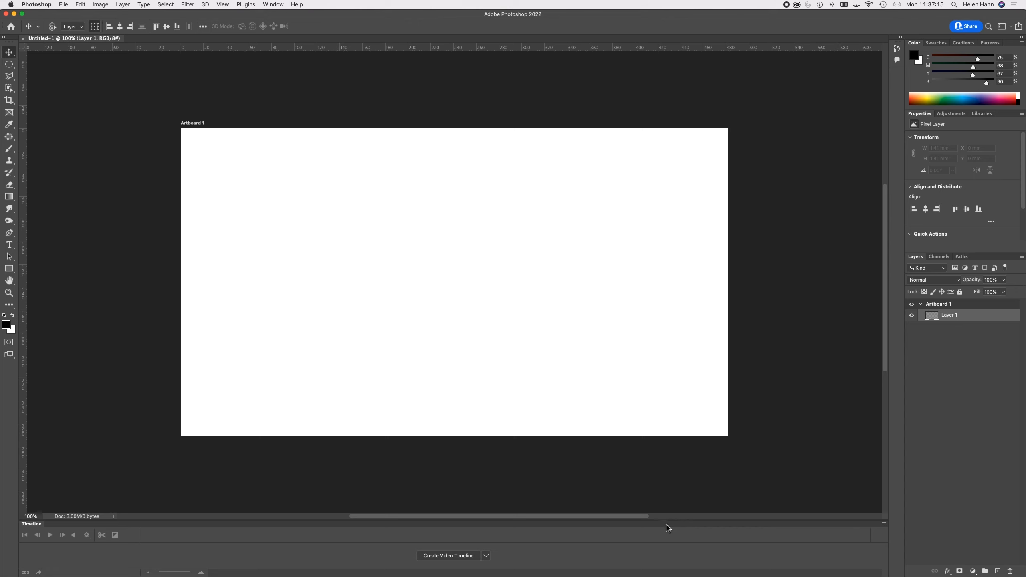
pyautogui.moveTo(668, 523); pyautogui.dragTo(684, 419)
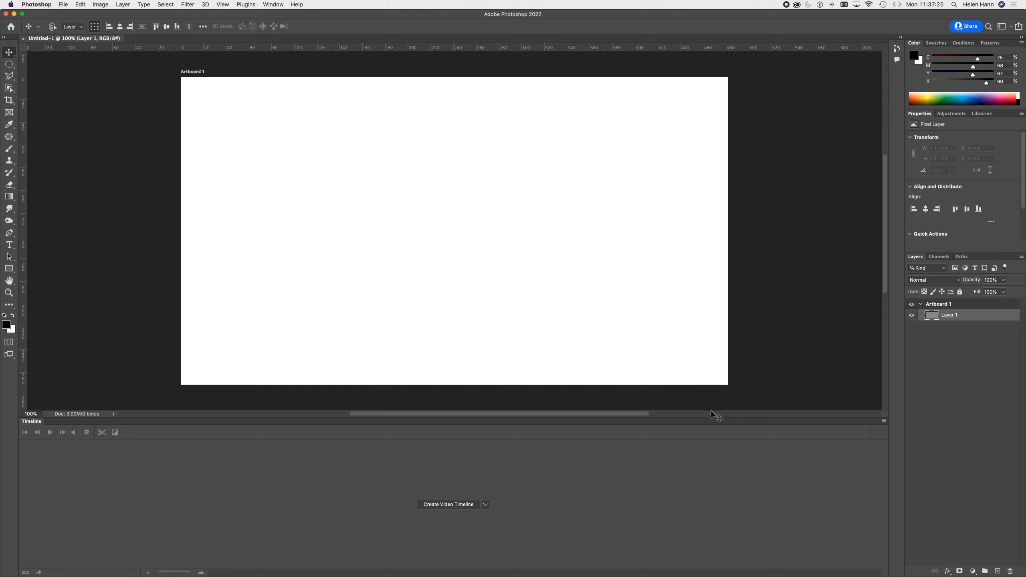
pyautogui.moveTo(712, 417); pyautogui.dragTo(718, 383)
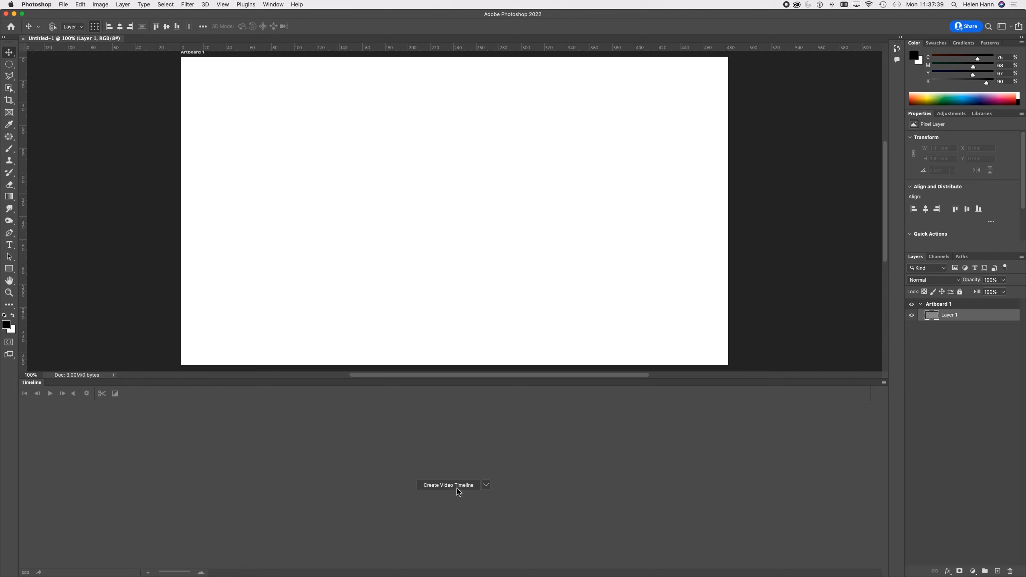
# Step: Create a video timeline for the document and expand the Artboard 1 group to reveal its layer track
pyautogui.click(486, 487)
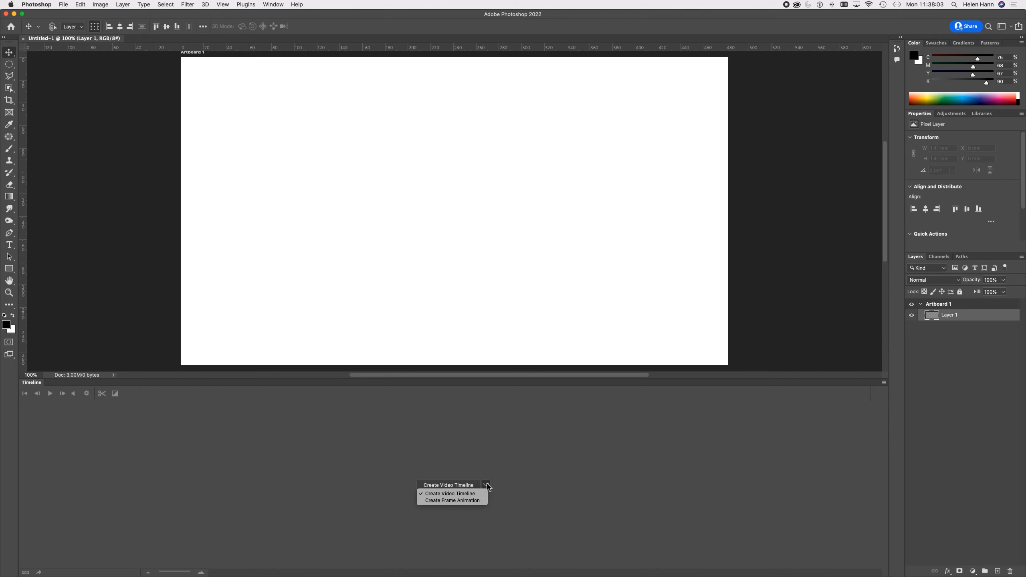
pyautogui.click(457, 494)
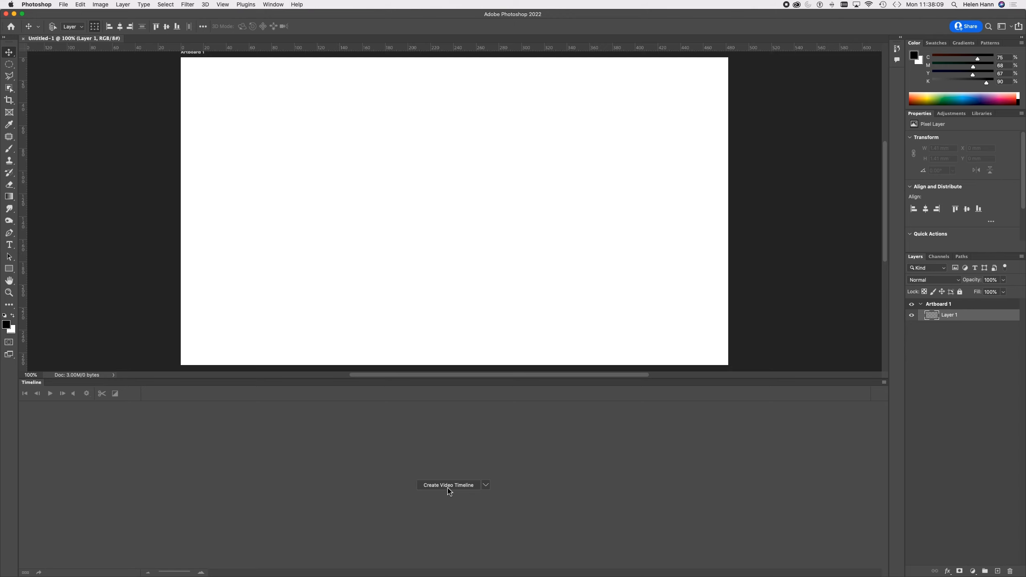
pyautogui.click(448, 487)
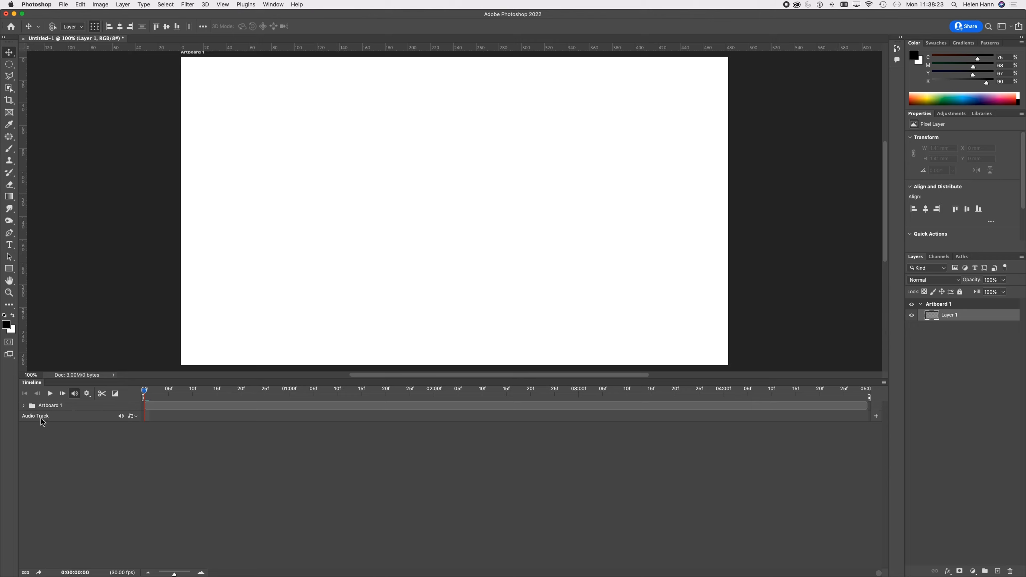
pyautogui.click(24, 406)
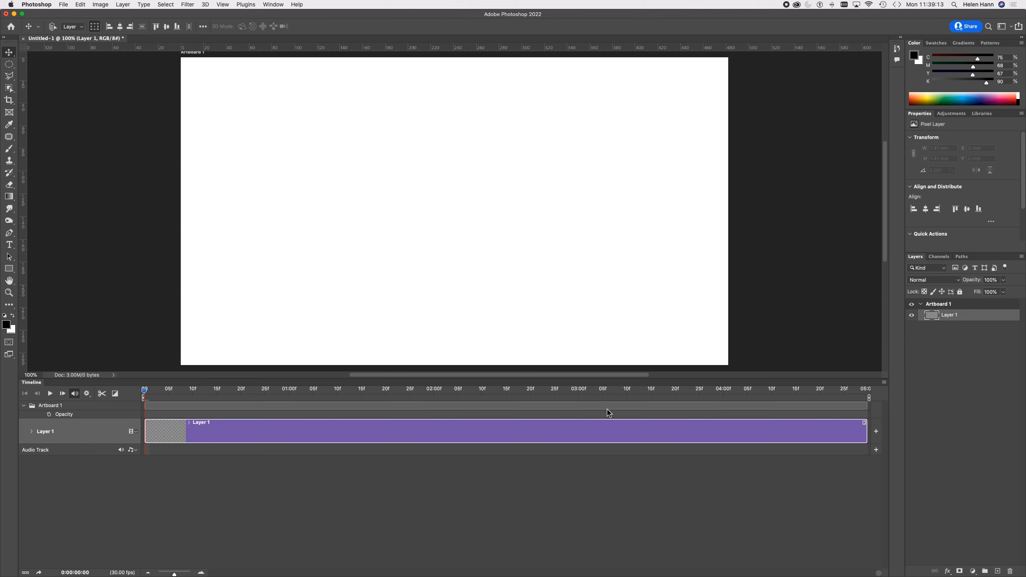
# Step: Set the timeline frame rate to 12 fps
pyautogui.click(885, 384)
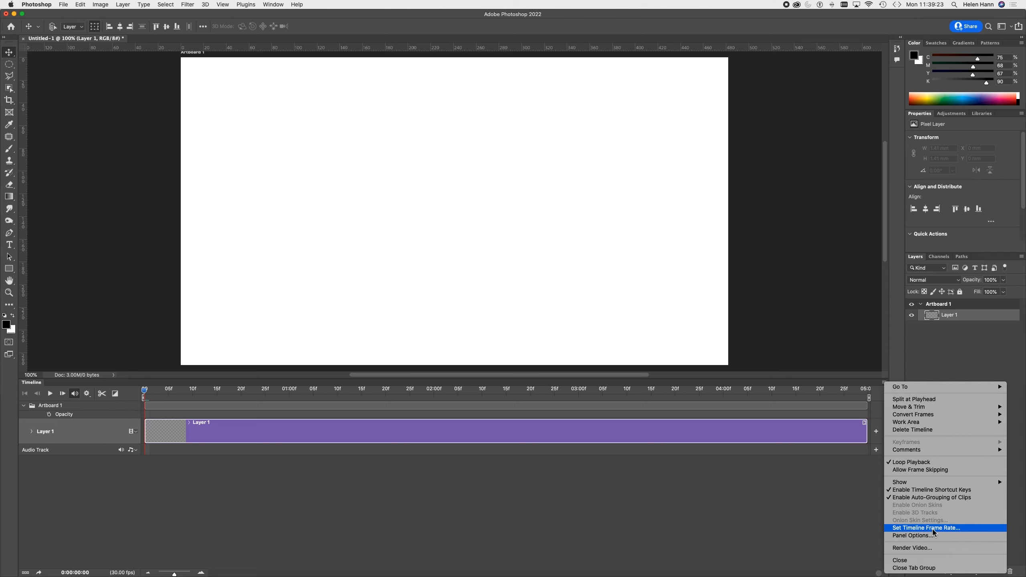
pyautogui.click(943, 528)
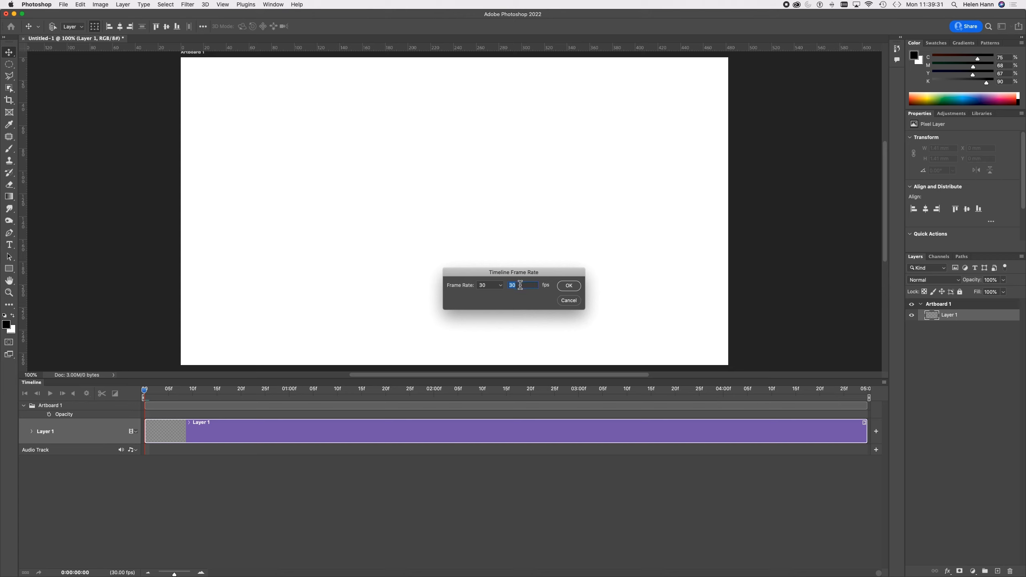
pyautogui.write('12')
pyautogui.click(569, 286)
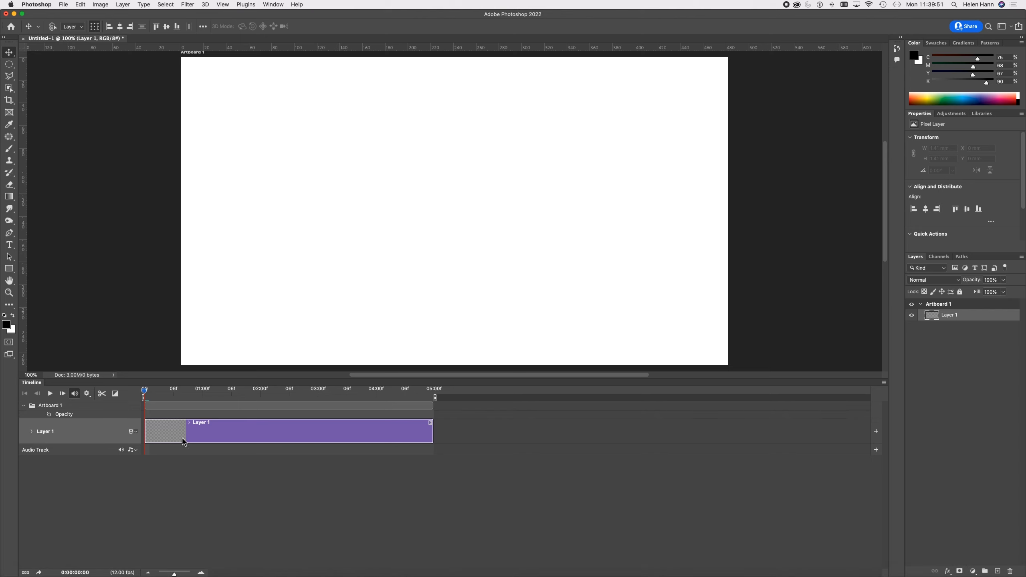
pyautogui.moveTo(174, 574); pyautogui.dragTo(190, 574)
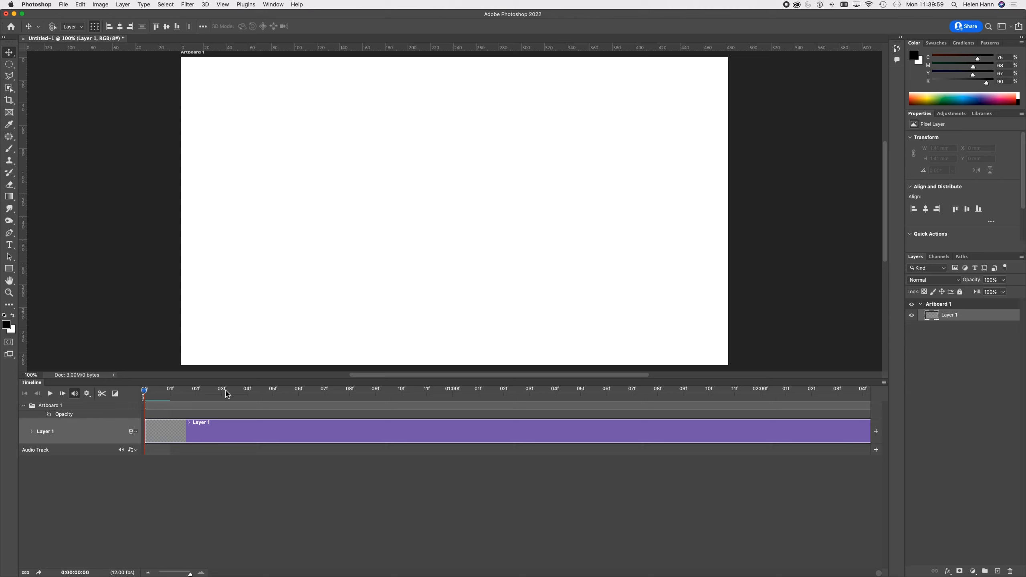
pyautogui.moveTo(191, 572); pyautogui.dragTo(153, 572)
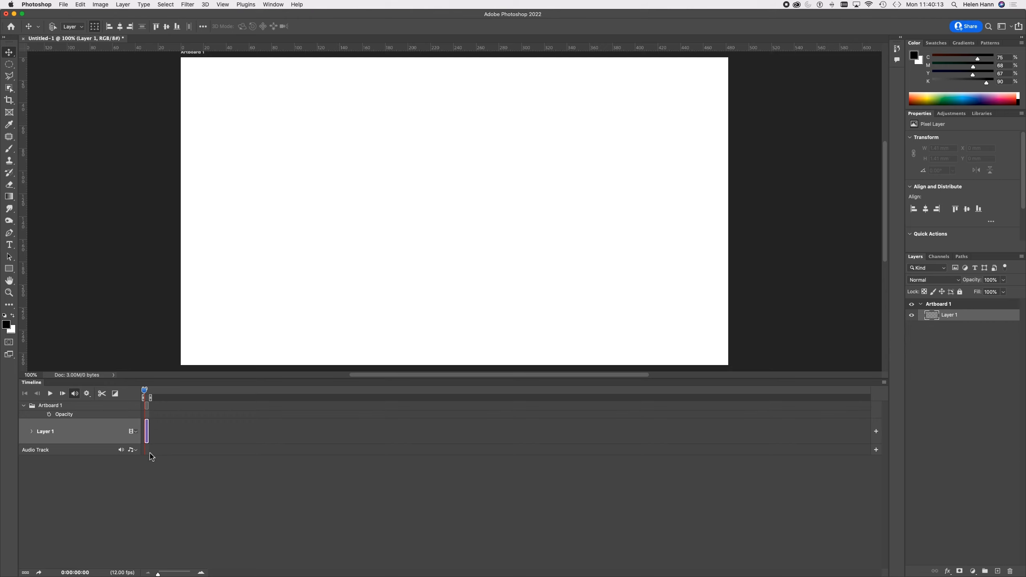
pyautogui.moveTo(158, 573); pyautogui.dragTo(180, 572)
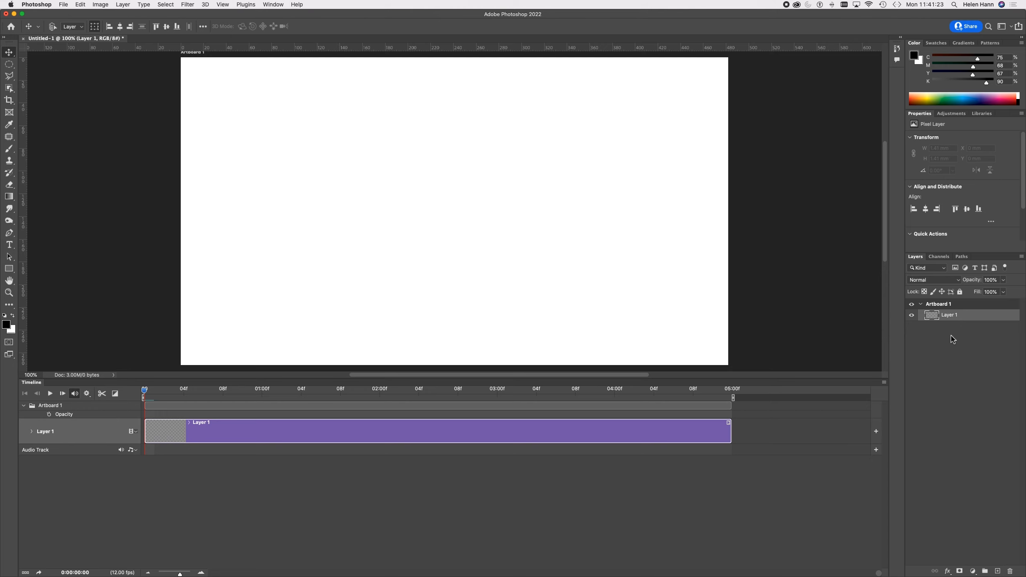
# Step: Place House.ai as an embedded smart object cropped to its bounding box
pyautogui.click(64, 5)
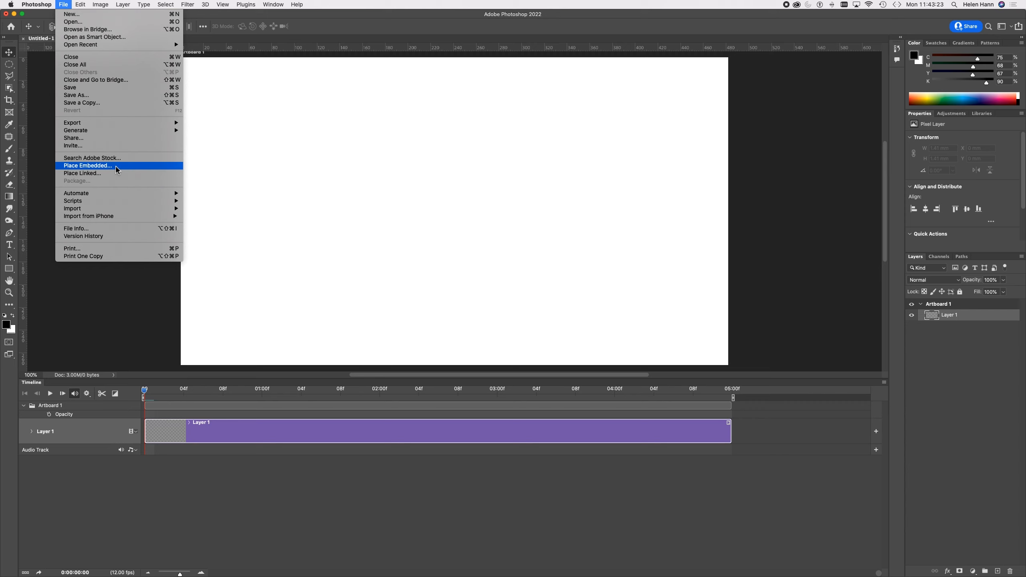
pyautogui.click(118, 167)
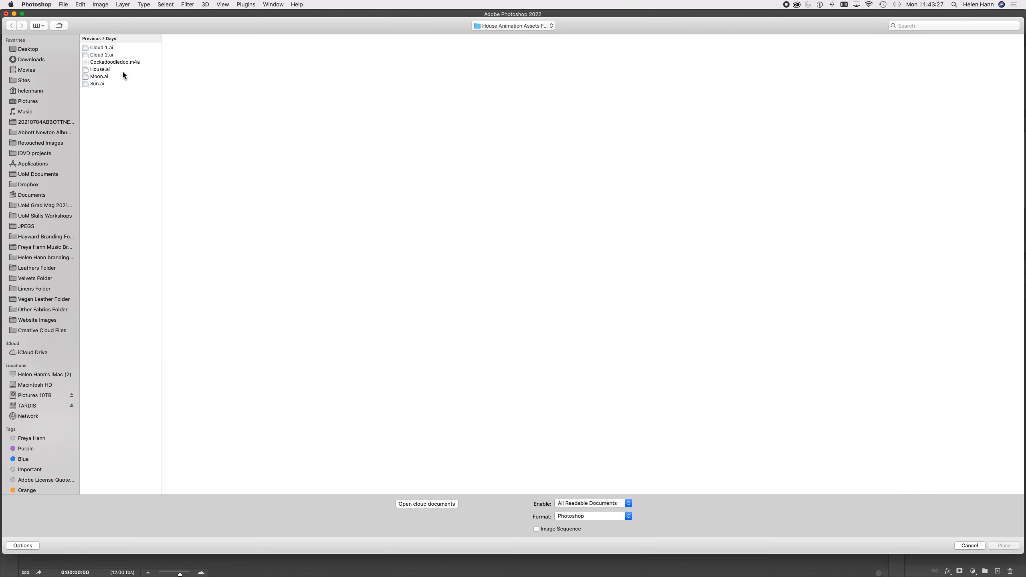
pyautogui.click(107, 71)
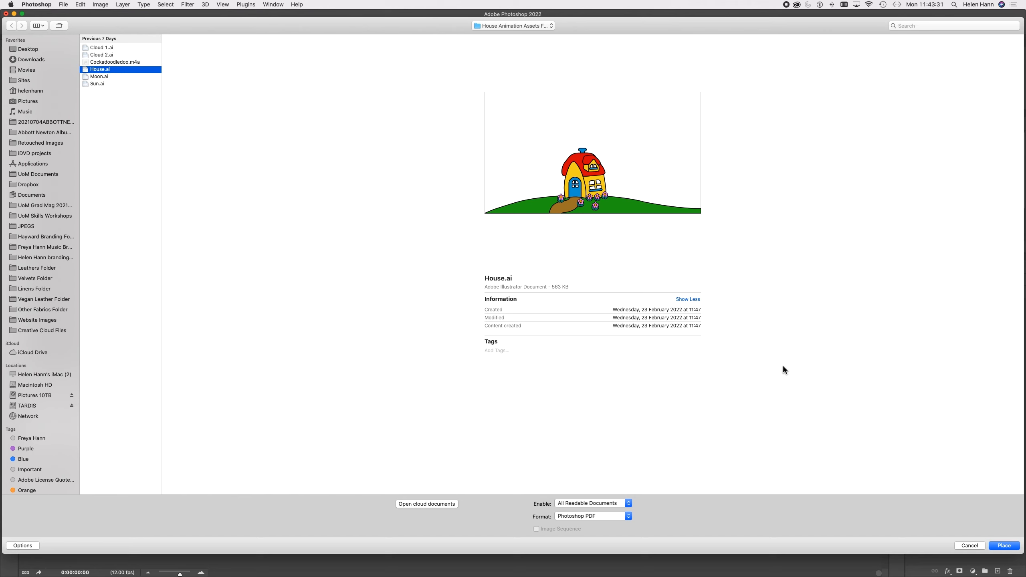
pyautogui.click(1004, 546)
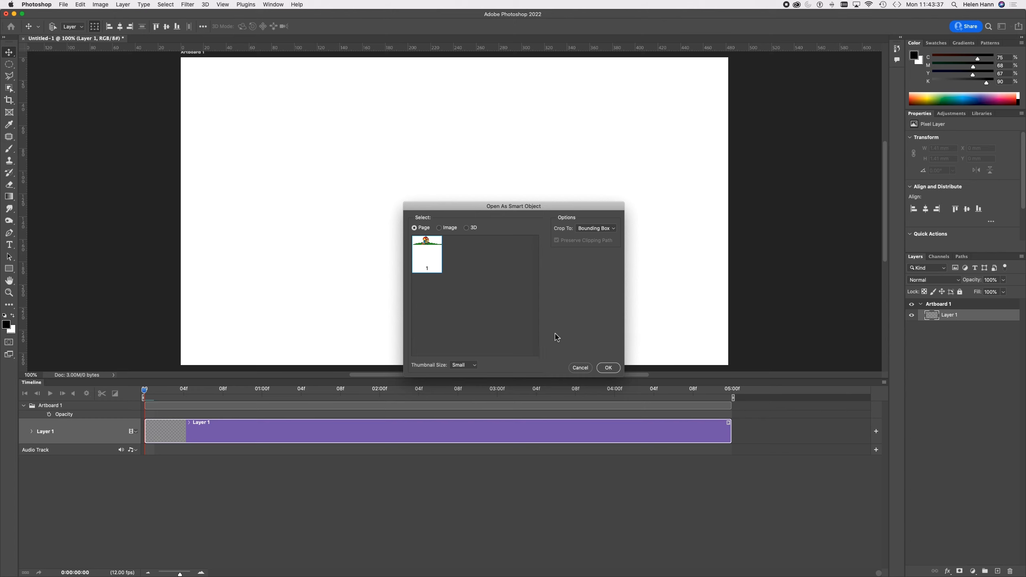
pyautogui.click(609, 368)
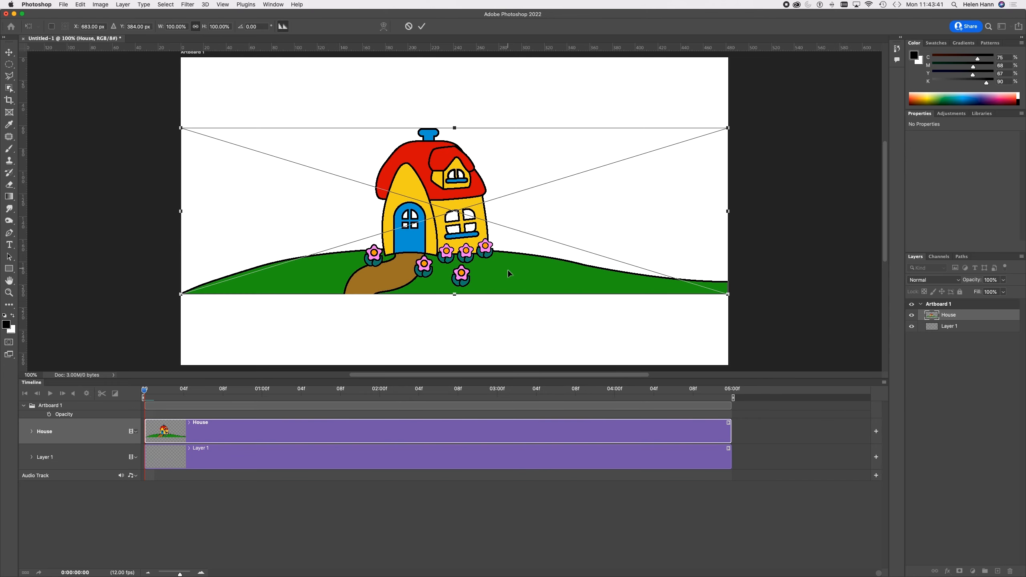
# Step: Move the house artwork down to the artboard's bottom edge, scale it to about 103% so the hill overlaps both sides, and commit the placement
pyautogui.moveTo(510, 275); pyautogui.dragTo(510, 350)
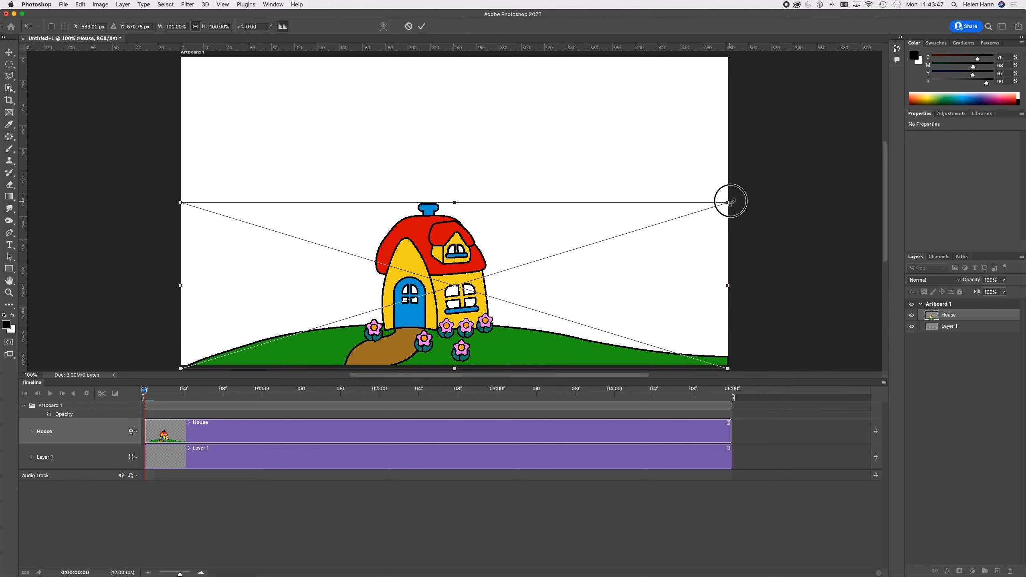
pyautogui.moveTo(729, 201); pyautogui.dragTo(680, 147)
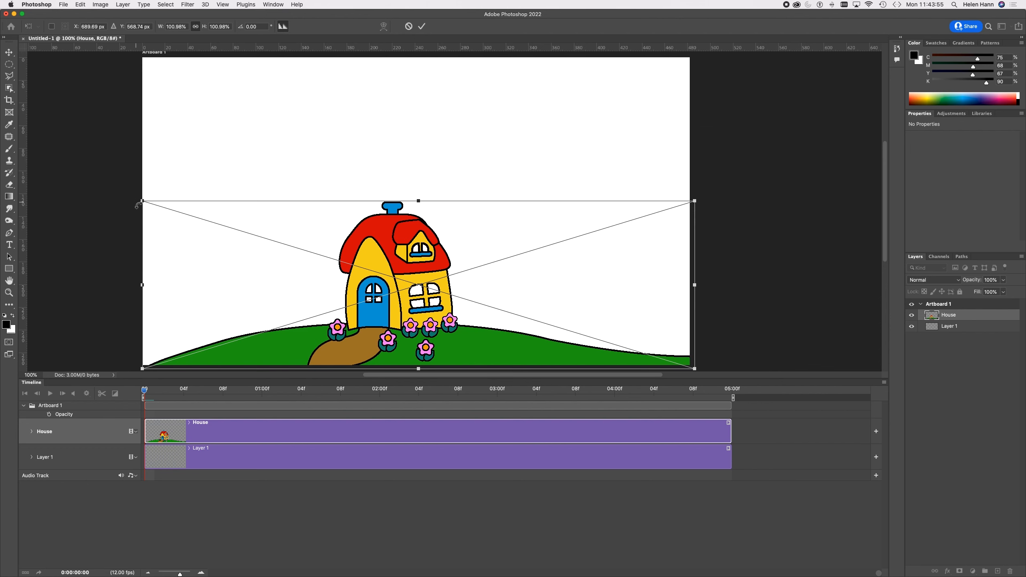
pyautogui.moveTo(142, 202); pyautogui.dragTo(129, 198)
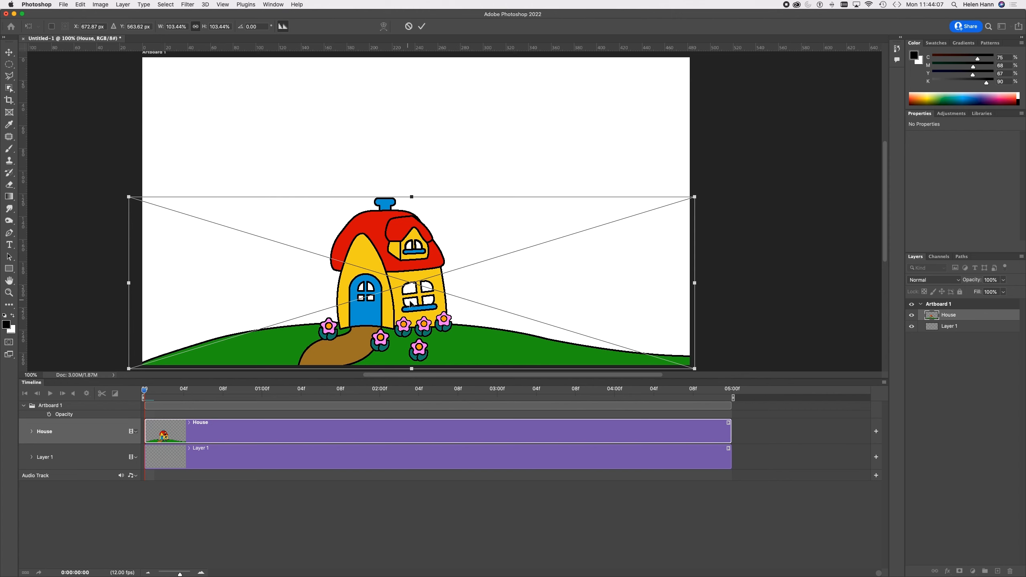
pyautogui.click(422, 27)
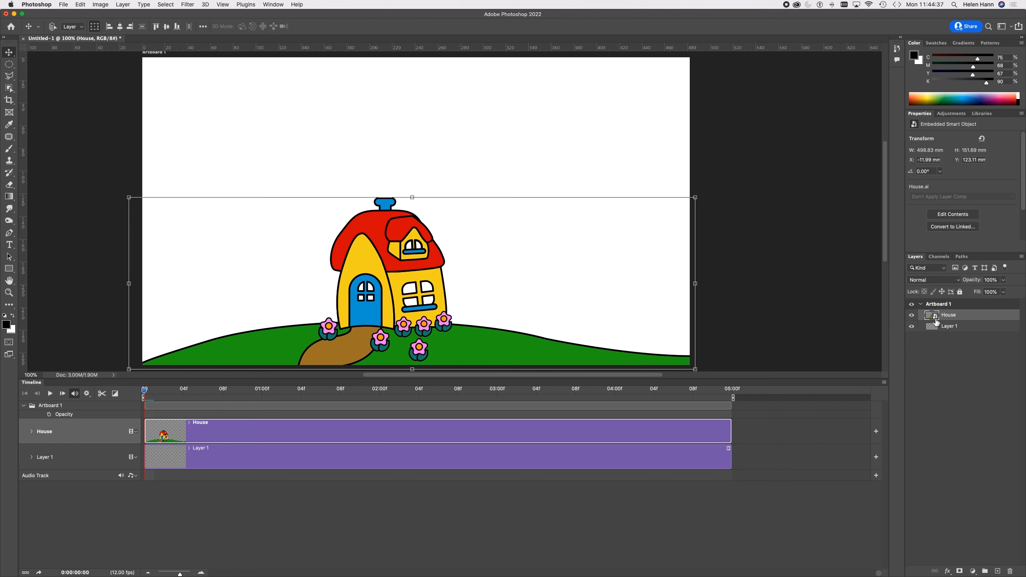
pyautogui.click(776, 434)
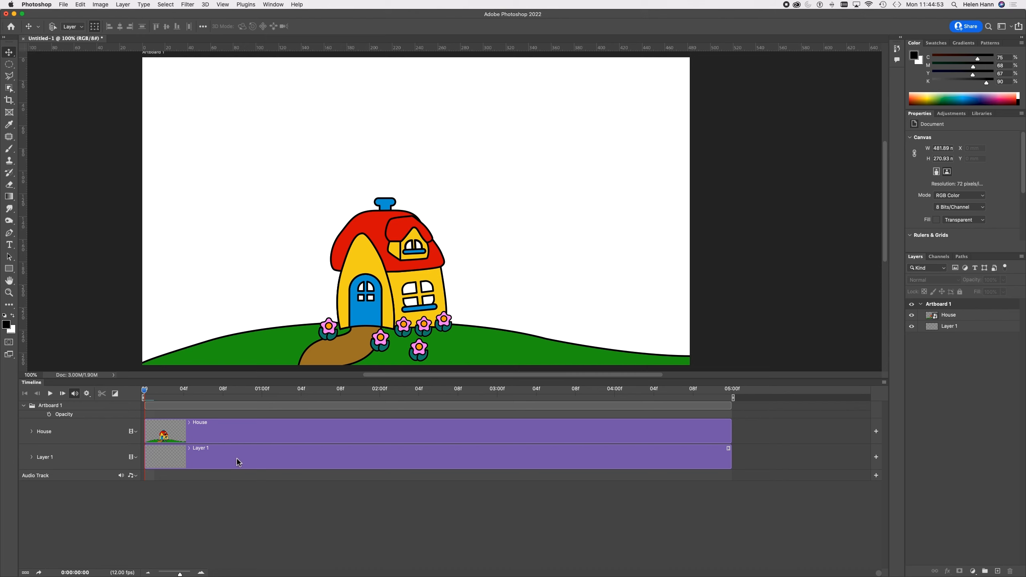
# Step: Rename Layer 1 to Night Sky
pyautogui.click(953, 329)
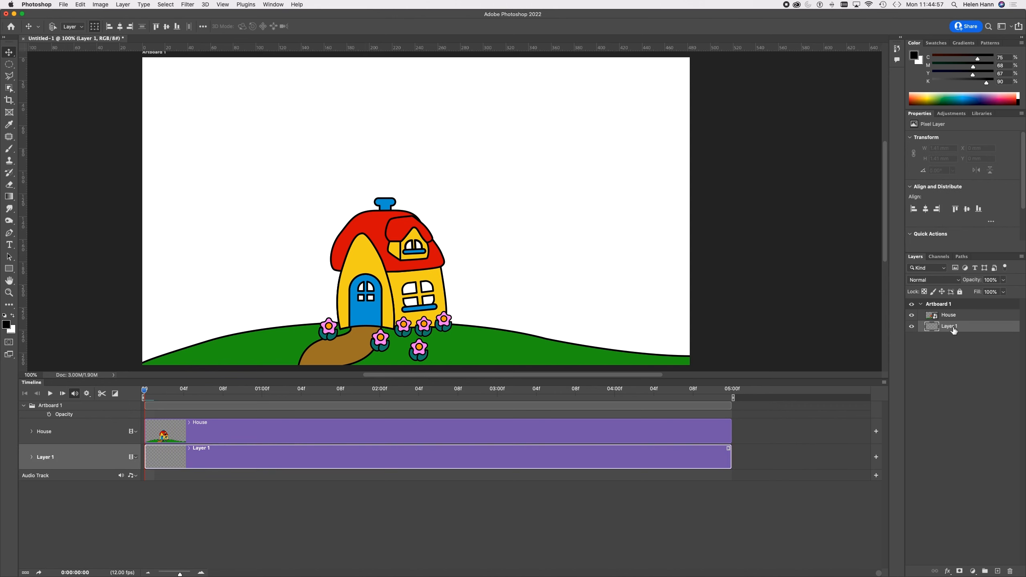
pyautogui.doubleClick(951, 326)
pyautogui.write('Night Sky')
pyautogui.press('Return')
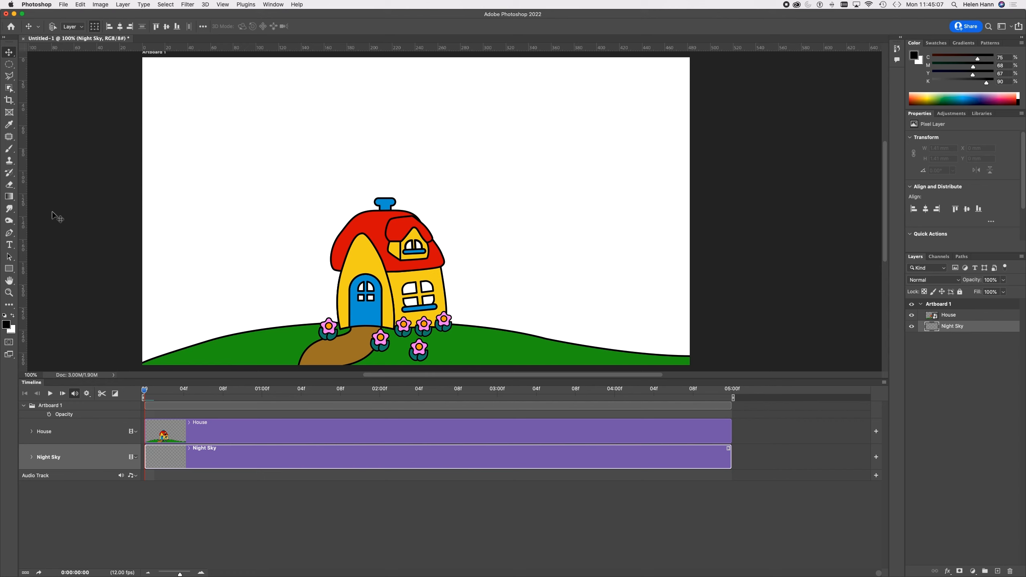
# Step: Choose the Blue_30 preset from the Blues group for the Gradient tool
pyautogui.click(10, 198)
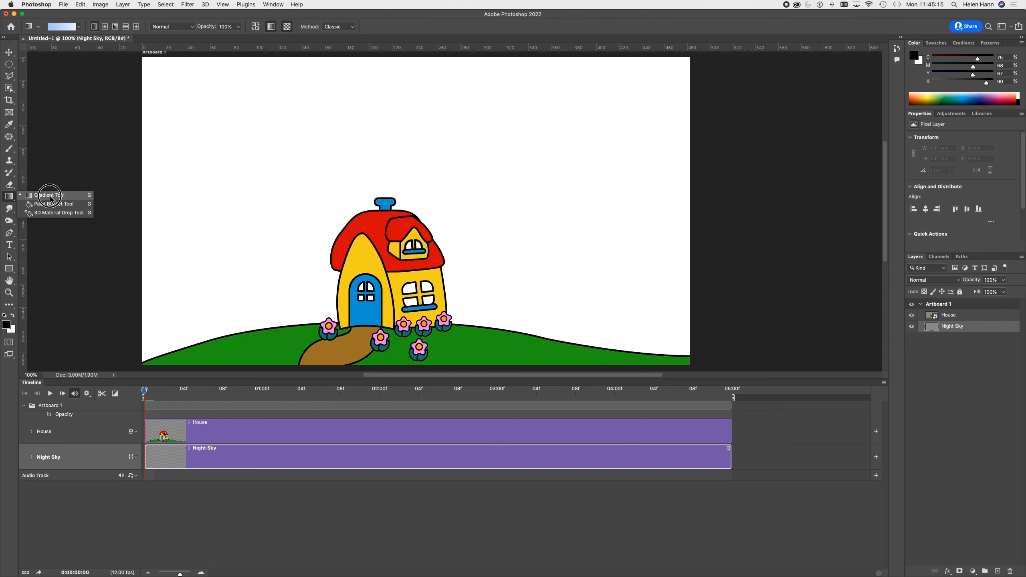
pyautogui.click(49, 196)
pyautogui.click(79, 27)
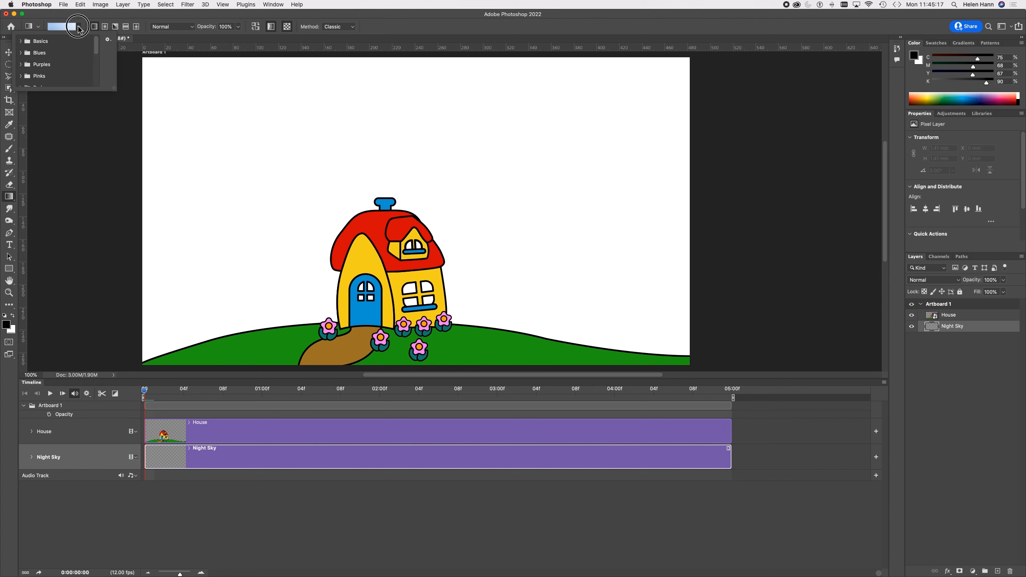
pyautogui.click(21, 53)
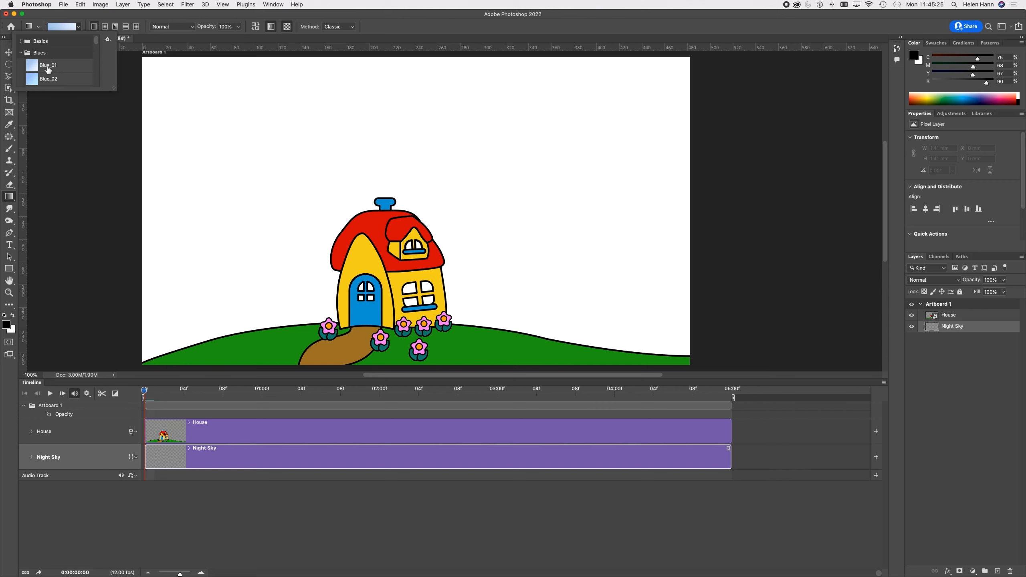
pyautogui.moveTo(96, 41); pyautogui.dragTo(97, 76)
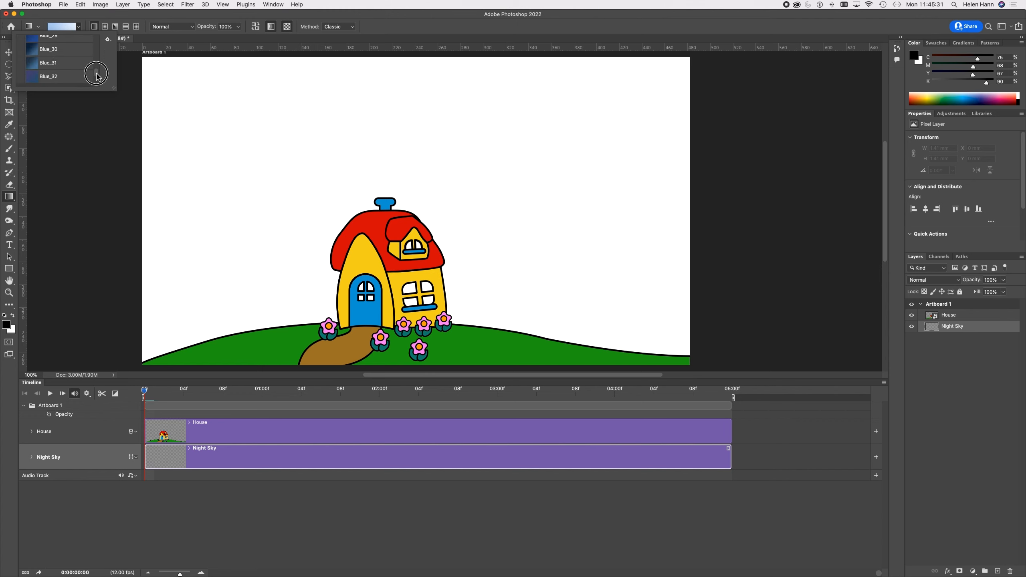
pyautogui.click(52, 52)
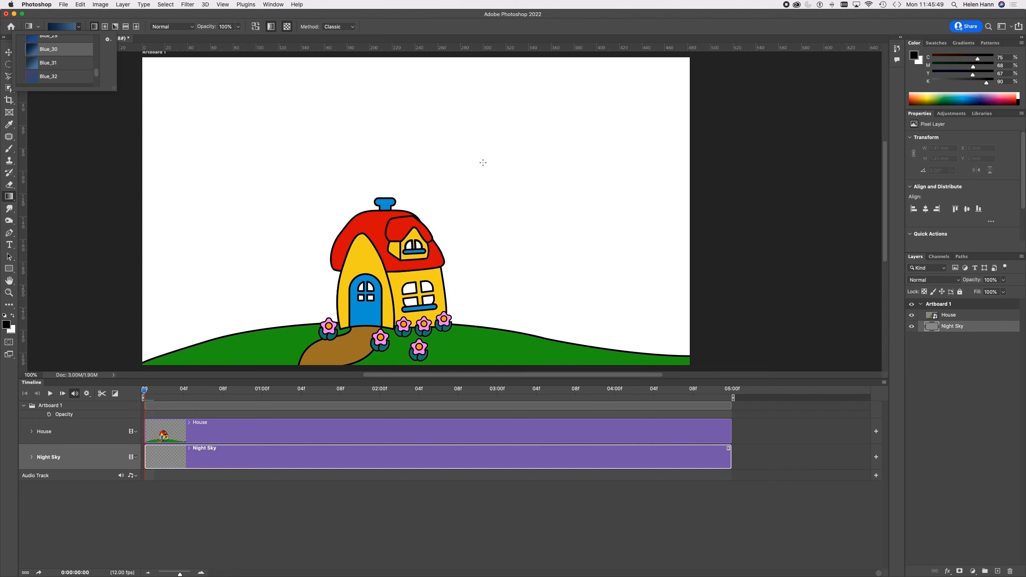
# Step: Fill the Night Sky layer with a vertical gradient from dark navy to lighter blue near the hill, redrawing it until the fade sits low
pyautogui.click(487, 140)
pyautogui.moveTo(486, 139); pyautogui.dragTo(494, 254)
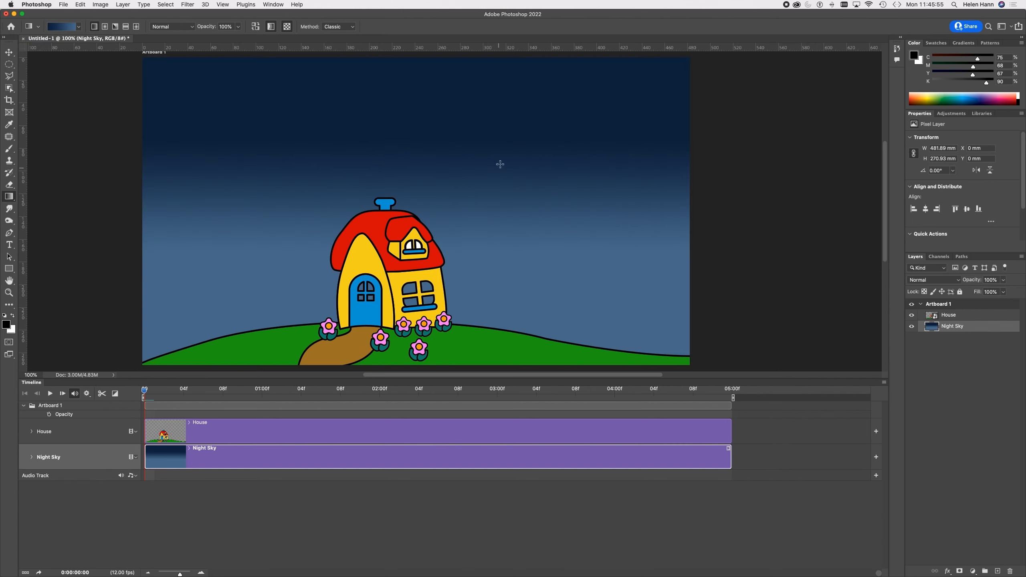
pyautogui.moveTo(492, 109); pyautogui.dragTo(492, 307)
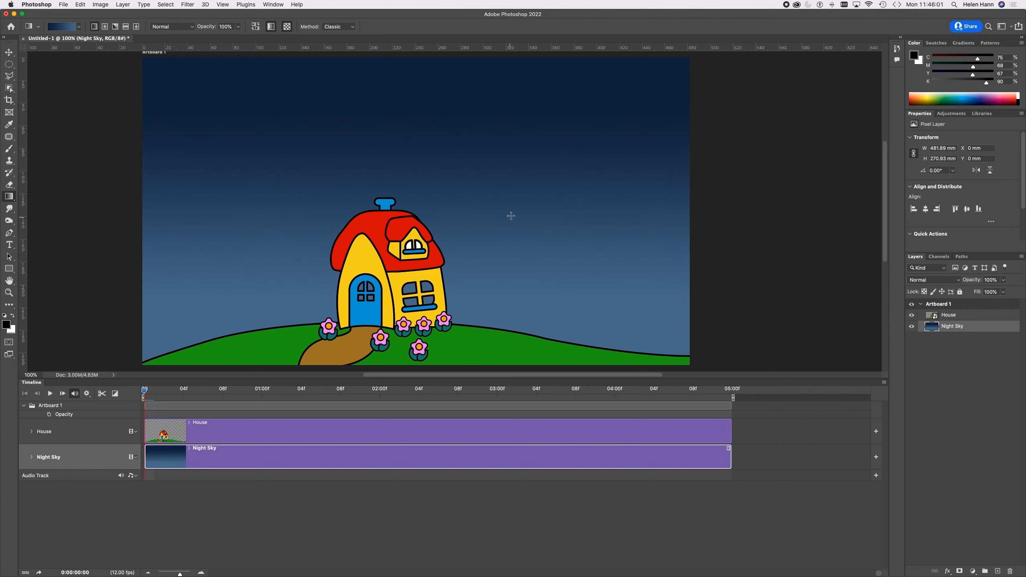
pyautogui.moveTo(510, 212); pyautogui.dragTo(520, 360)
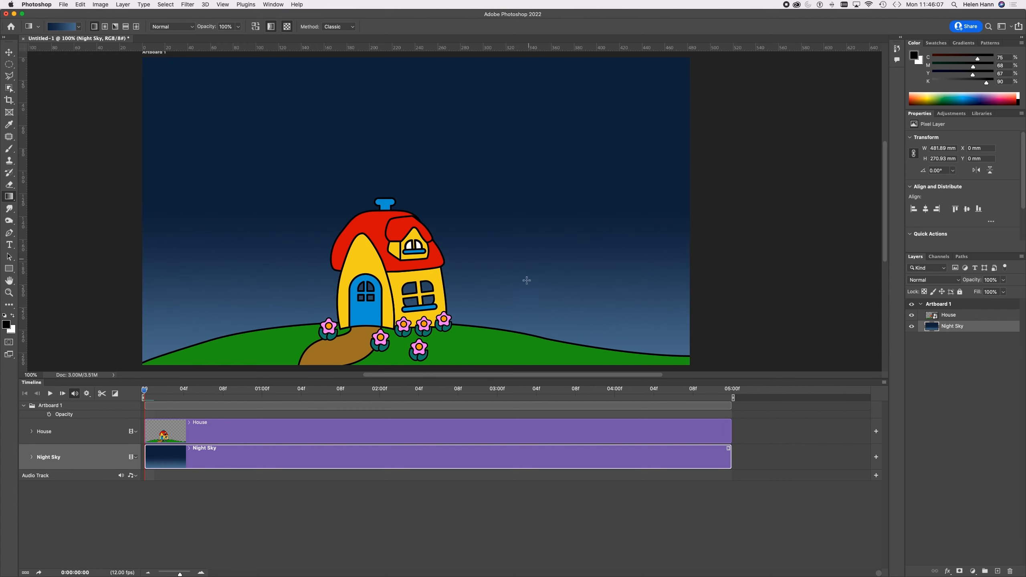
pyautogui.moveTo(525, 325); pyautogui.dragTo(498, 291)
pyautogui.moveTo(476, 188); pyautogui.dragTo(489, 361)
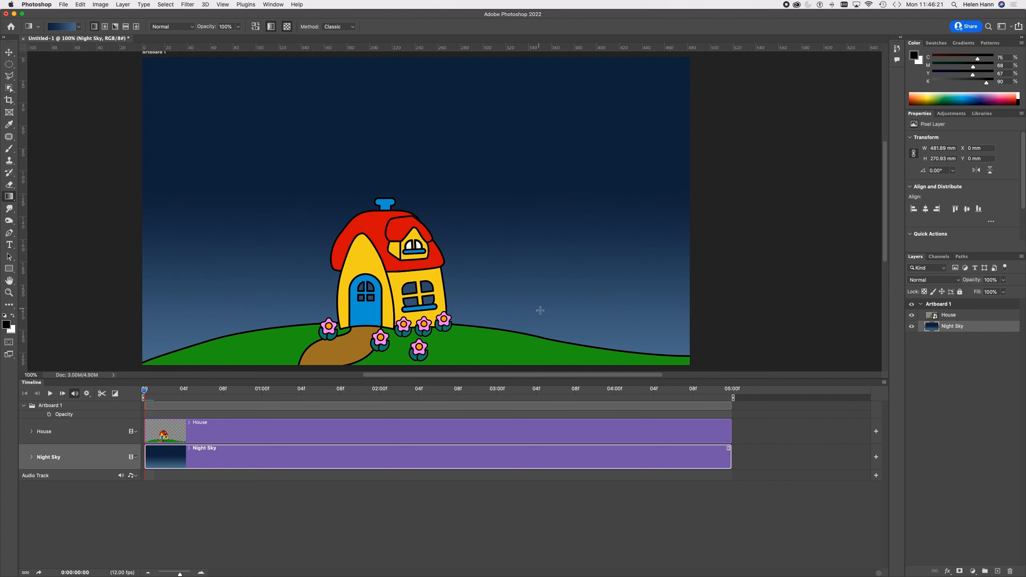
pyautogui.scroll(-2, 538, 281)
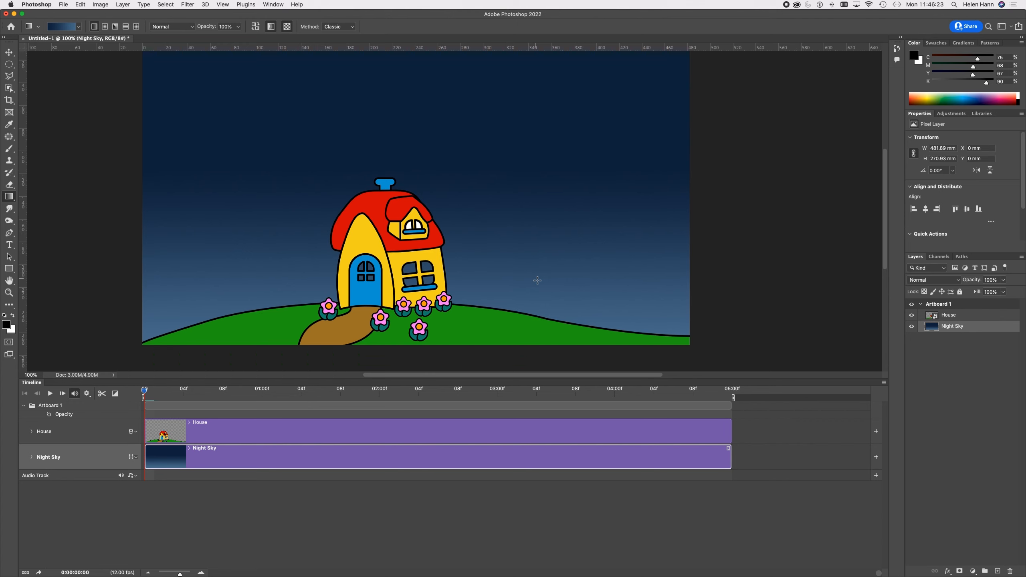
pyautogui.moveTo(495, 165); pyautogui.dragTo(510, 364)
pyautogui.scroll(2, 603, 287)
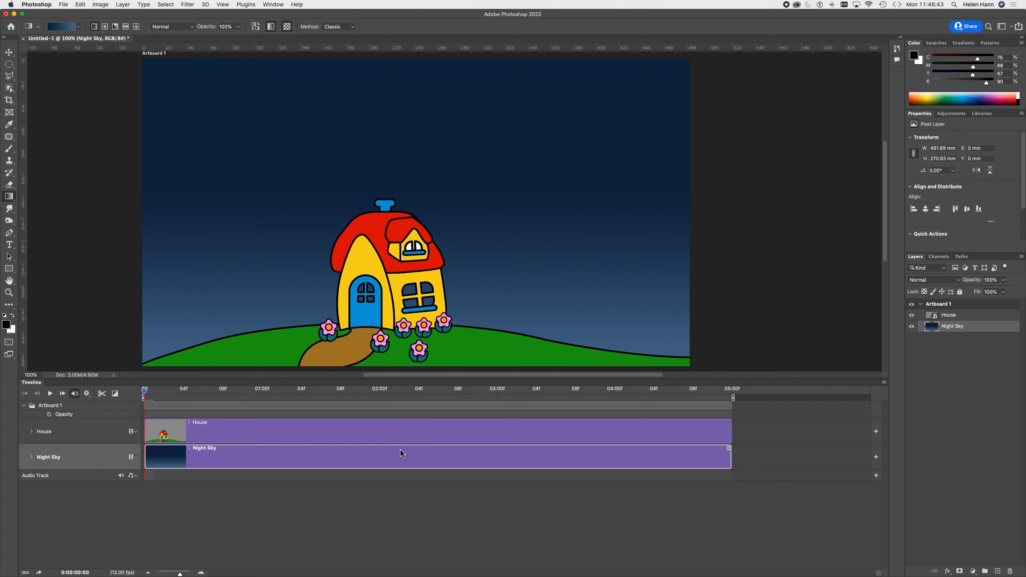
# Step: Place Moon.ai as an embedded smart object cropped to its bounding box, positioned in the sky above and left of the house
pyautogui.click(965, 351)
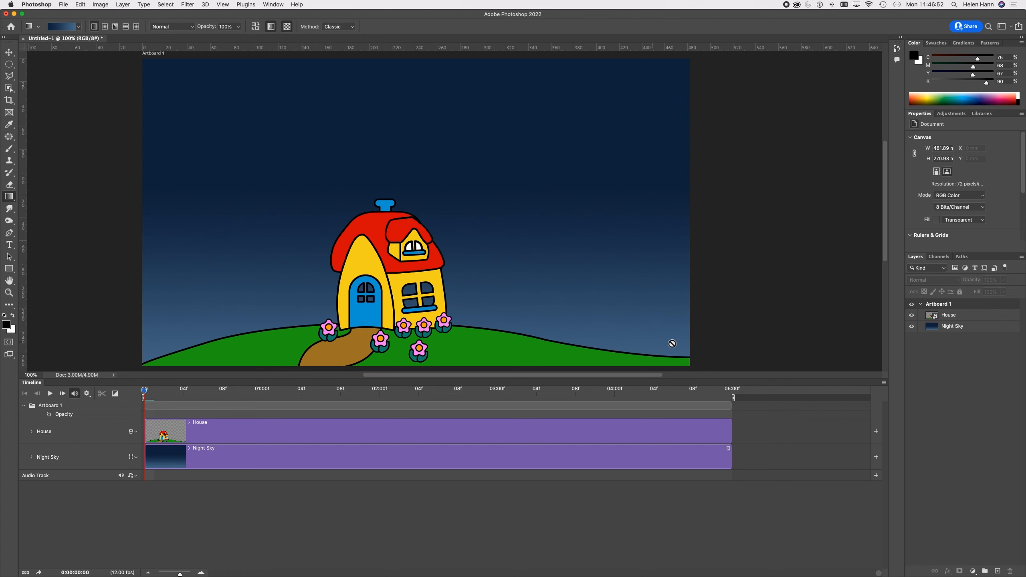
pyautogui.click(63, 5)
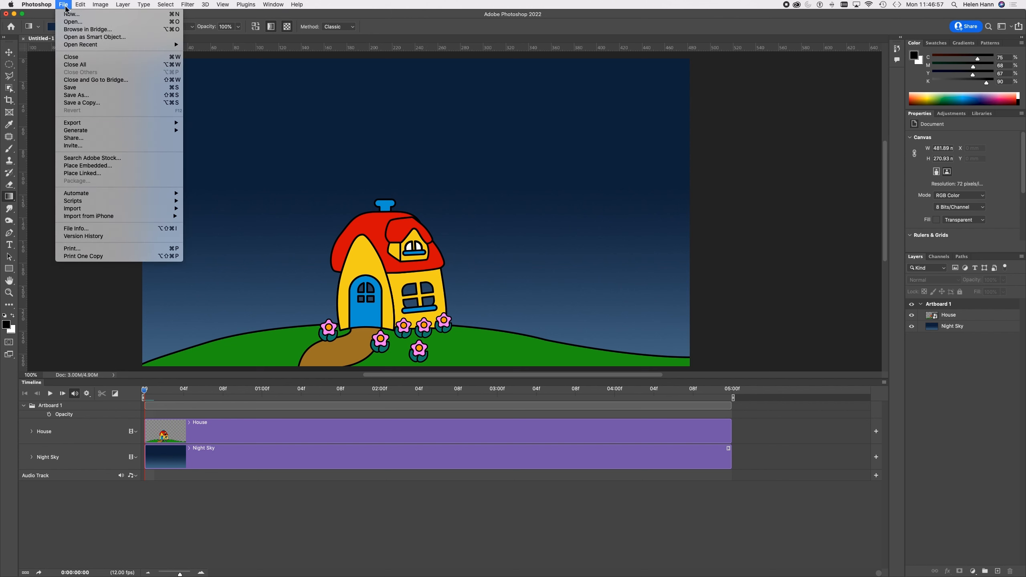
pyautogui.click(85, 167)
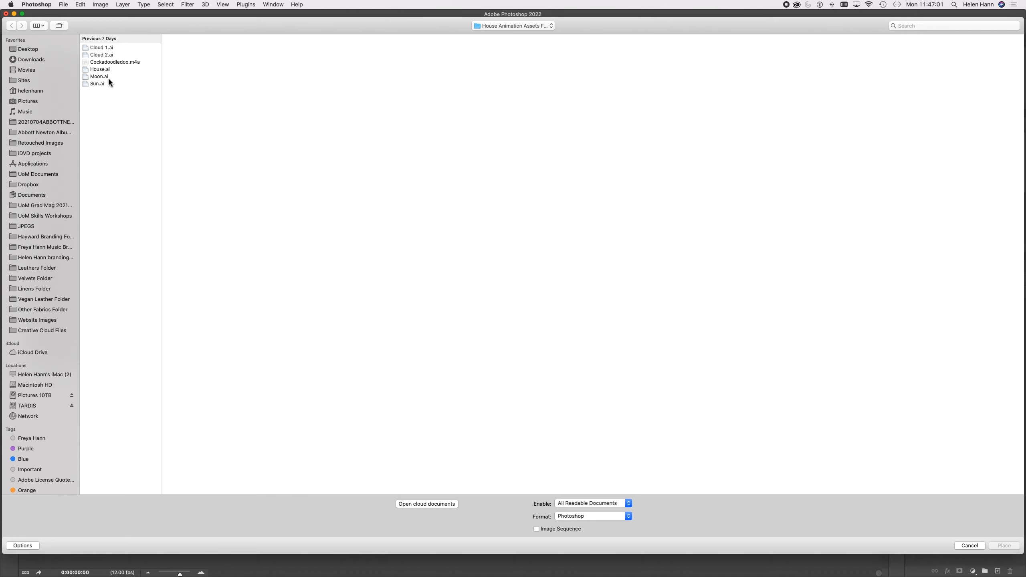
pyautogui.click(101, 77)
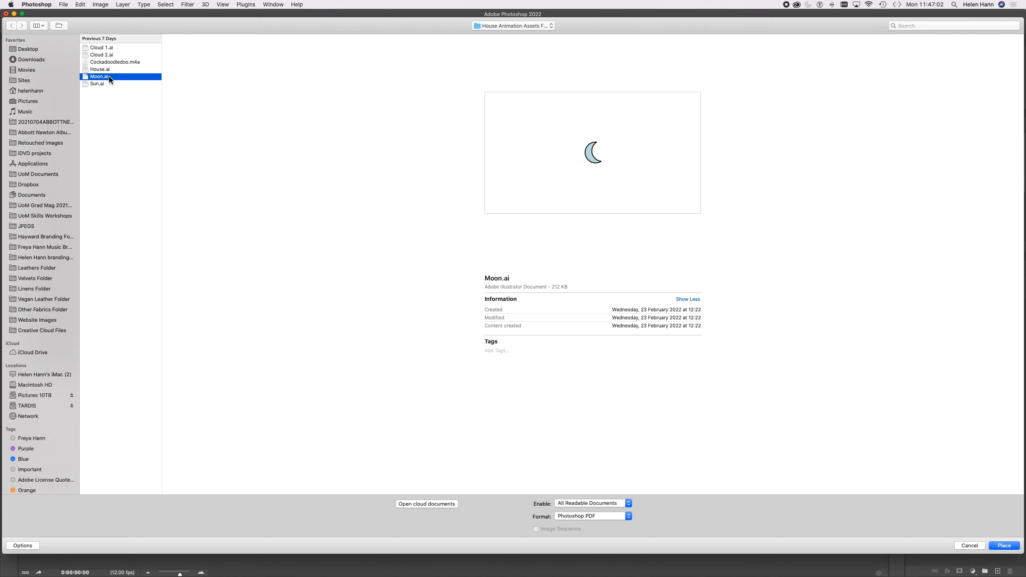
pyautogui.click(1004, 545)
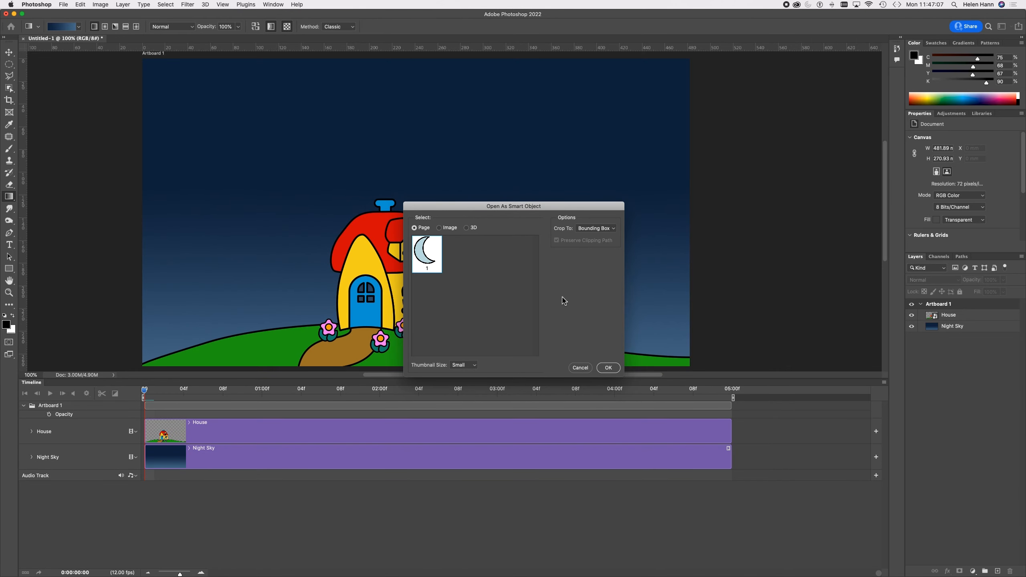
pyautogui.click(608, 368)
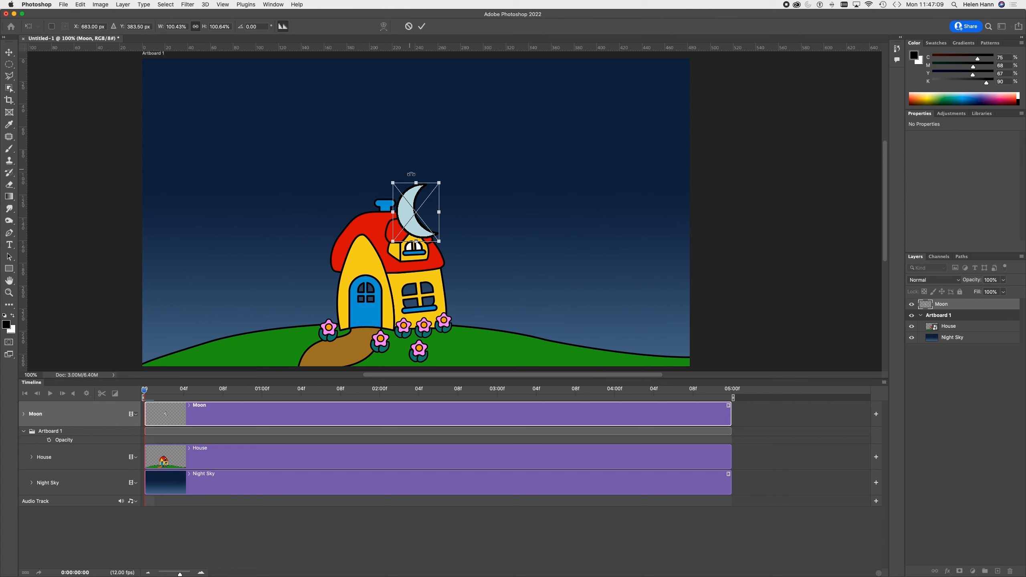
pyautogui.moveTo(415, 197); pyautogui.dragTo(251, 129)
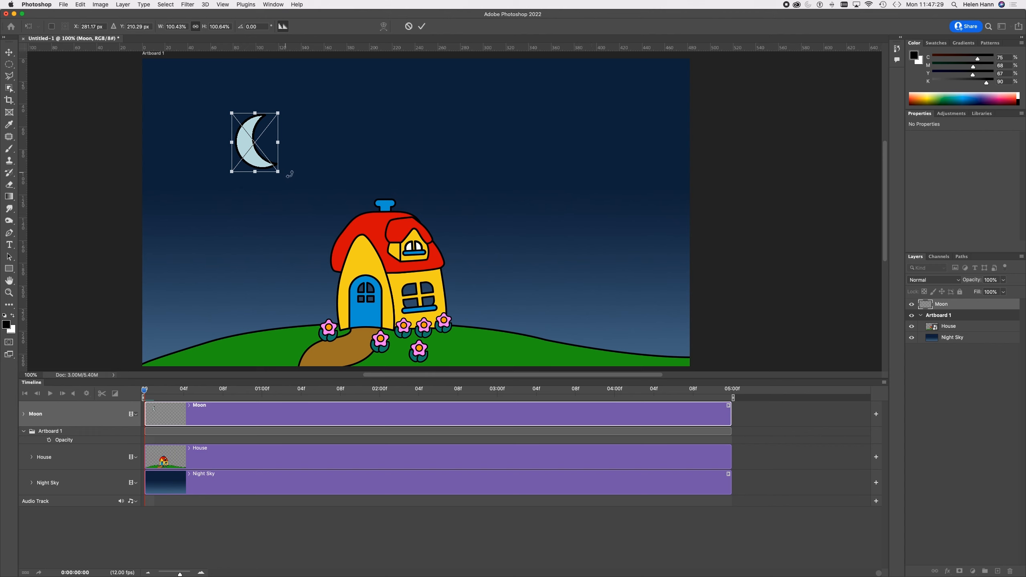
pyautogui.click(422, 27)
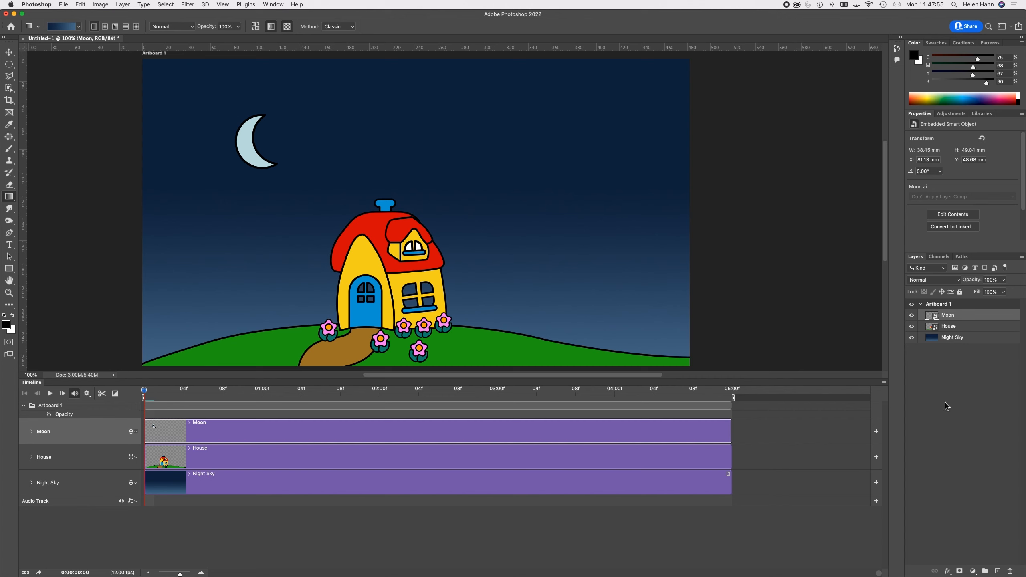
# Step: Add a new layer directly above House and name it Darkness
pyautogui.click(982, 328)
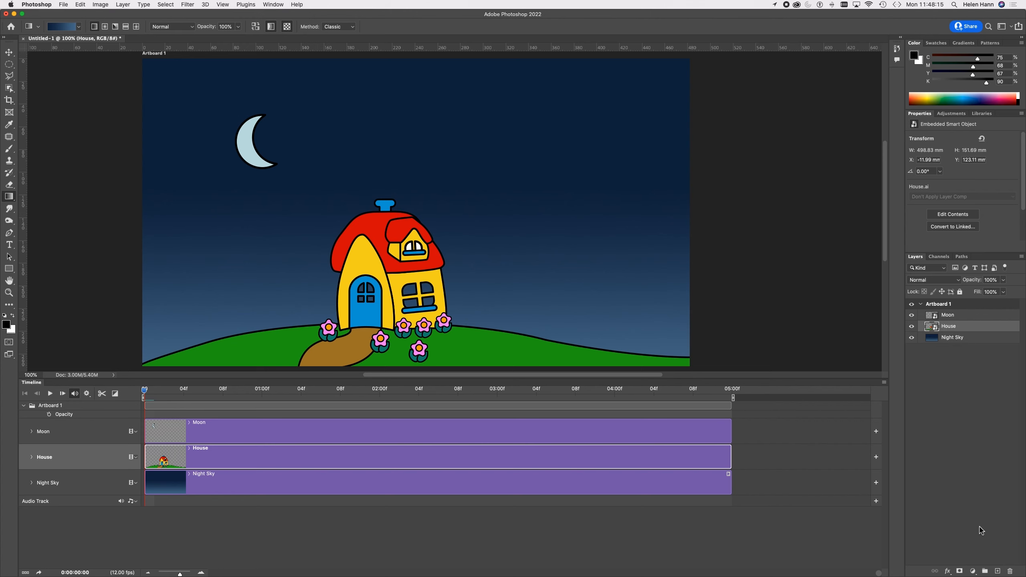
pyautogui.click(998, 572)
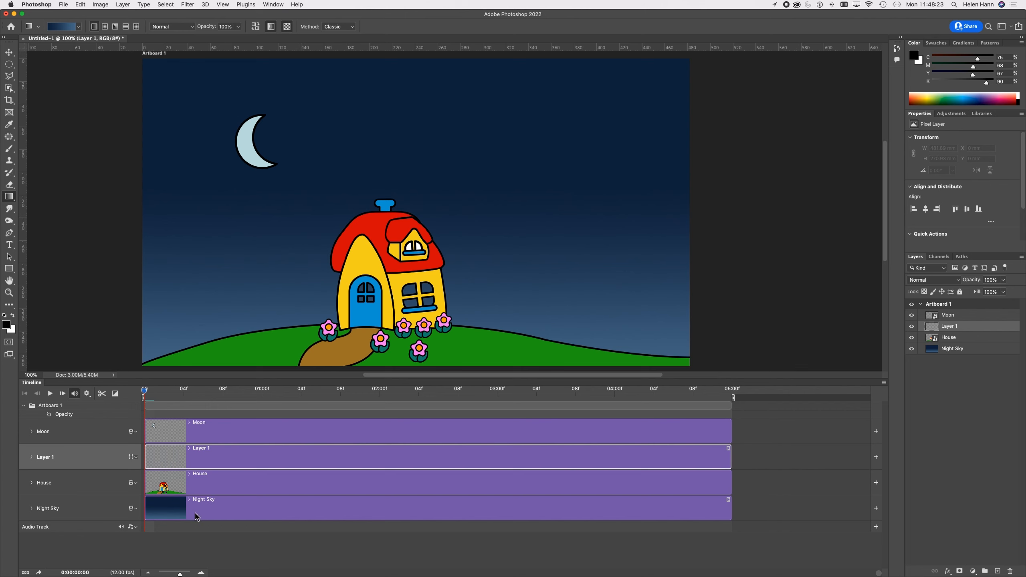
pyautogui.doubleClick(952, 327)
pyautogui.write('Darkness')
# Step: Fill the Darkness layer with the black foreground colour using the Paint Bucket tool
pyautogui.click(9, 197)
pyautogui.moveTo(8, 201); pyautogui.dragTo(44, 204)
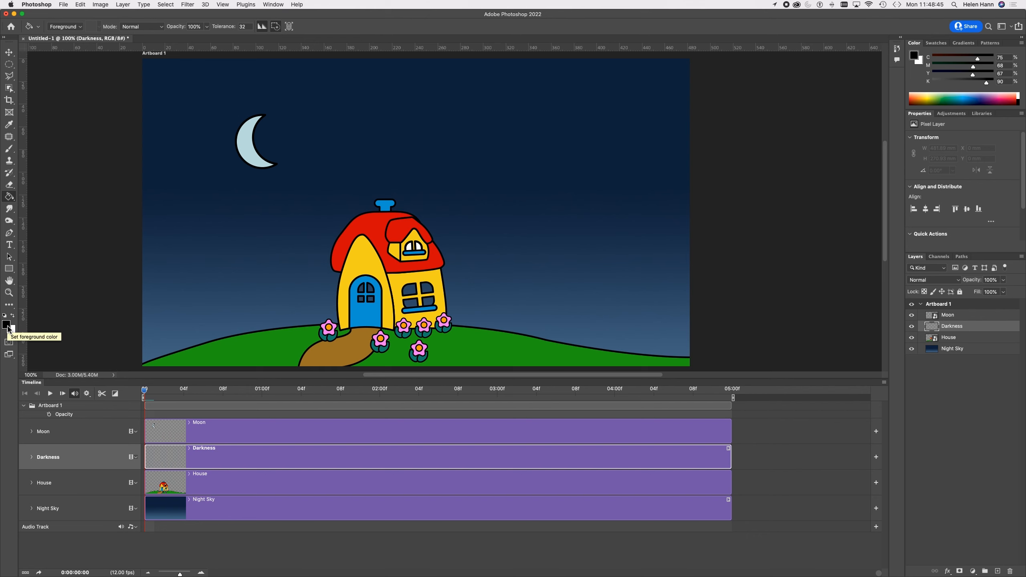
pyautogui.click(475, 196)
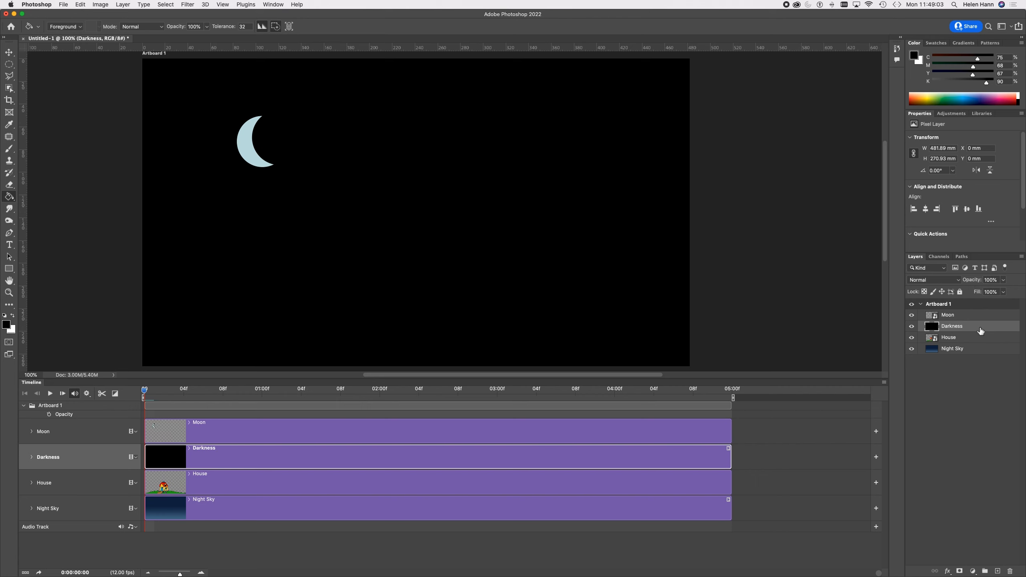
# Step: Lower the Darkness layer's opacity to 71%
pyautogui.click(1004, 292)
pyautogui.click(992, 291)
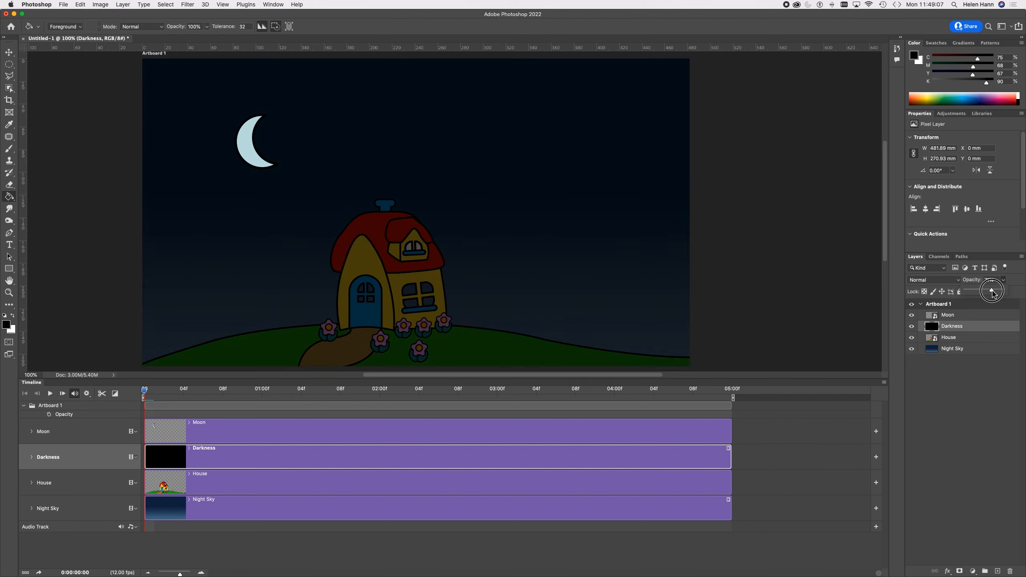
pyautogui.moveTo(993, 292); pyautogui.dragTo(994, 293)
pyautogui.moveTo(993, 292); pyautogui.dragTo(994, 294)
pyautogui.moveTo(994, 294)
pyautogui.mouseDown()
pyautogui.moveTo(970, 293)
pyautogui.moveTo(993, 294)
pyautogui.mouseUp()
# Step: Split the Moon clip at the 0:00:02:00 mark on the timeline
pyautogui.moveTo(144, 391)
pyautogui.mouseDown()
pyautogui.moveTo(729, 387)
pyautogui.moveTo(144, 400)
pyautogui.mouseUp()
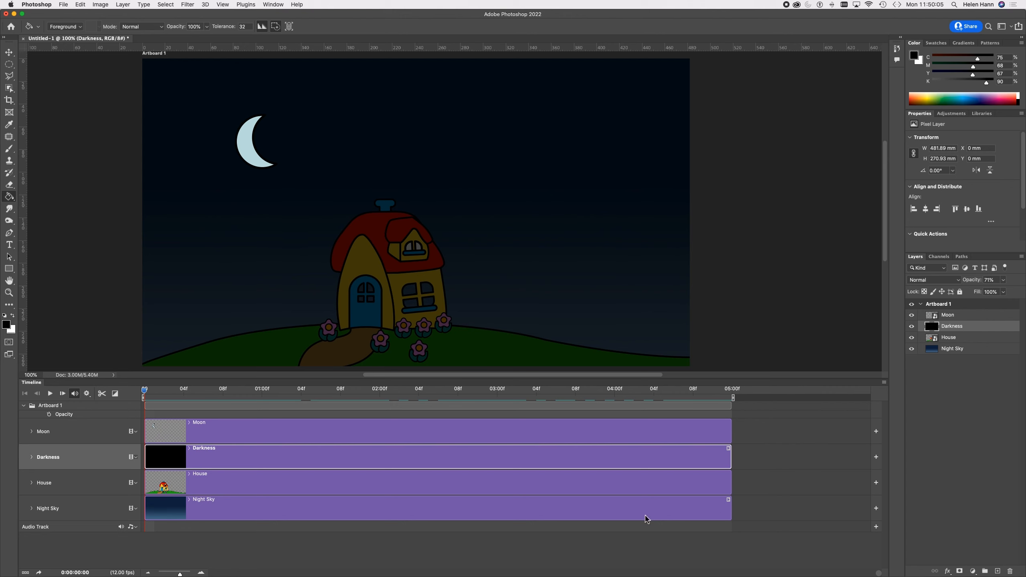
pyautogui.click(146, 393)
pyautogui.moveTo(146, 393); pyautogui.dragTo(382, 389)
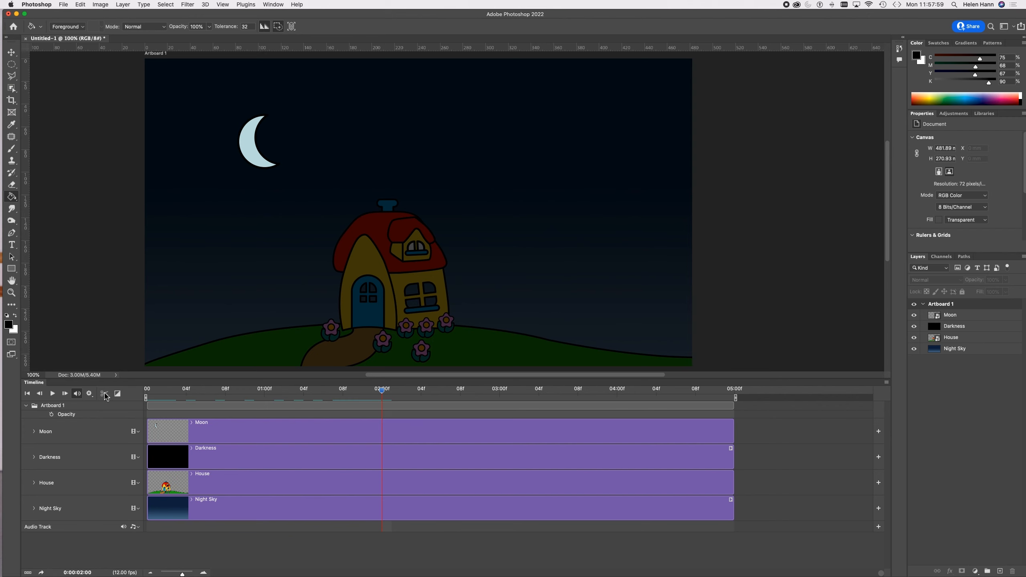
pyautogui.click(292, 435)
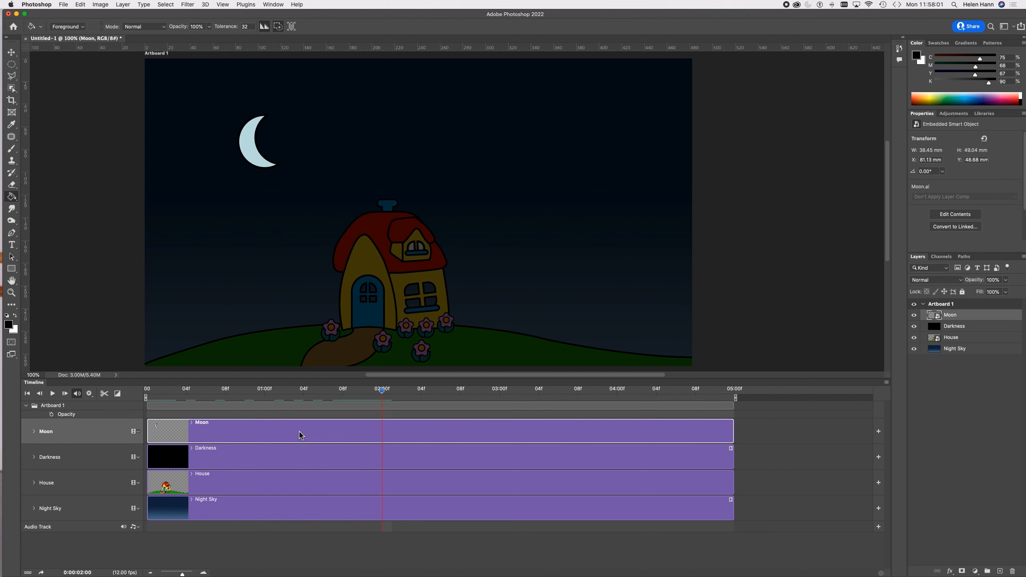
pyautogui.click(105, 394)
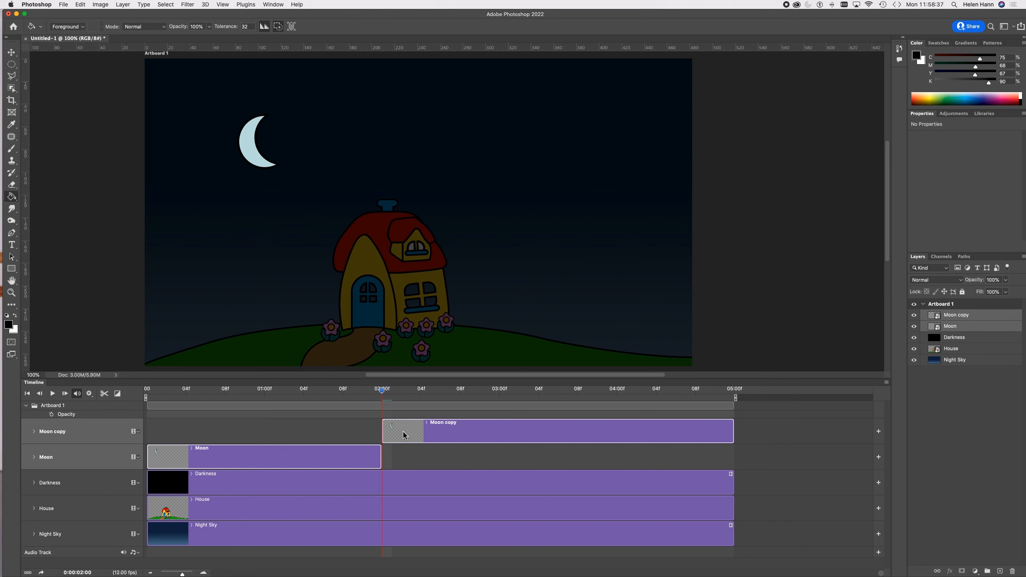
# Step: Move the Moon copy clip onto the Moon clip's track and rename the resulting video group Moon Folder 1
pyautogui.moveTo(403, 435); pyautogui.dragTo(403, 462)
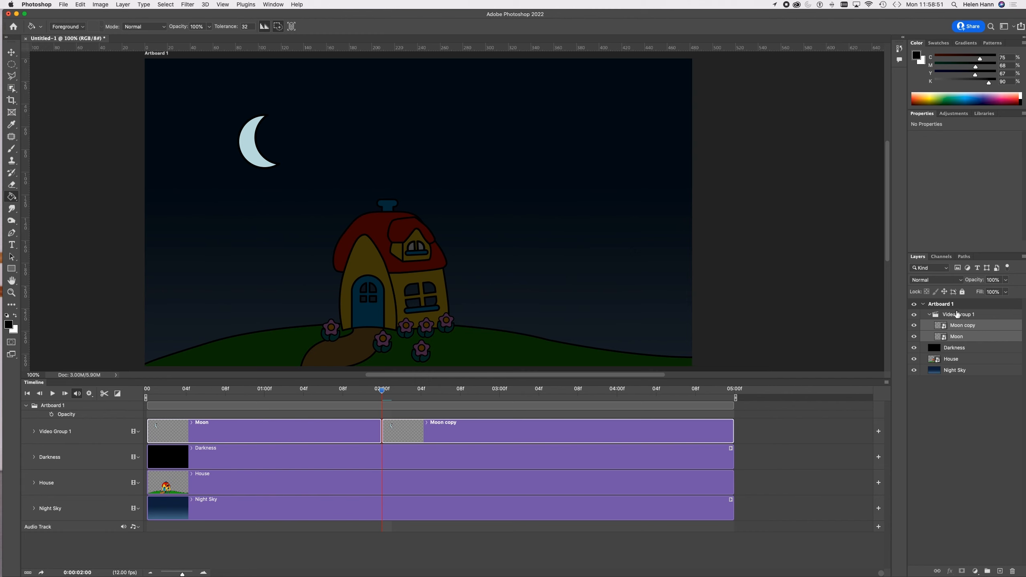
pyautogui.click(955, 316)
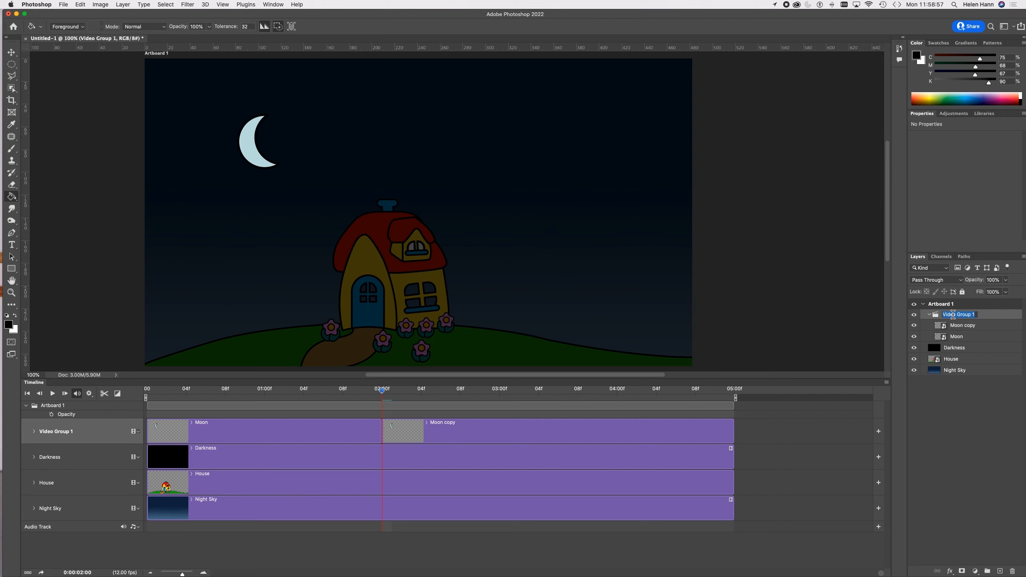
pyautogui.write('Mo')
pyautogui.write('on Folder 1')
pyautogui.press('Return')
# Step: Move the Moon copy artwork straight down to a Y position of about 59 mm and advance the playhead one frame to 0:00:02:01
pyautogui.click(465, 440)
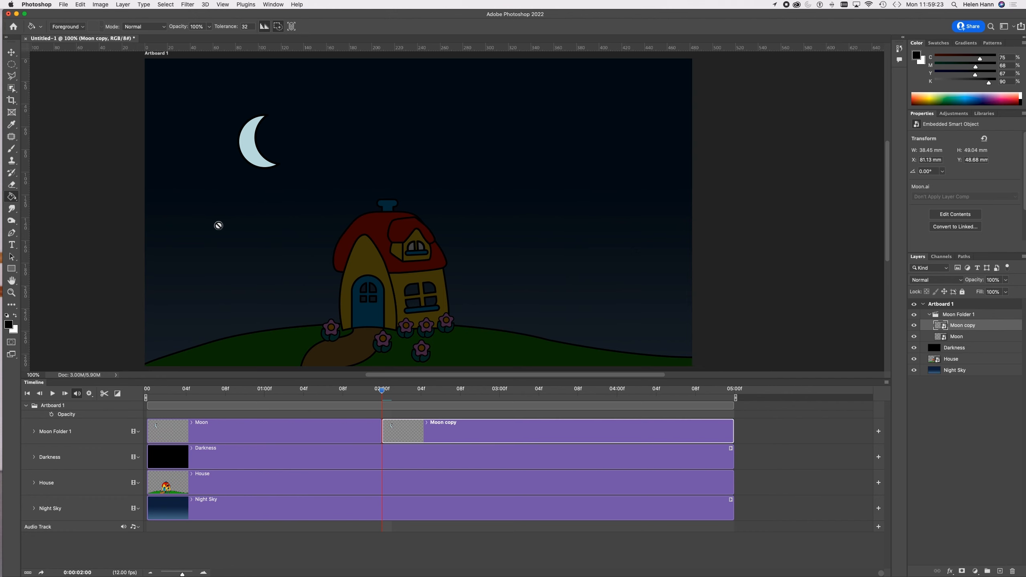
pyautogui.click(12, 52)
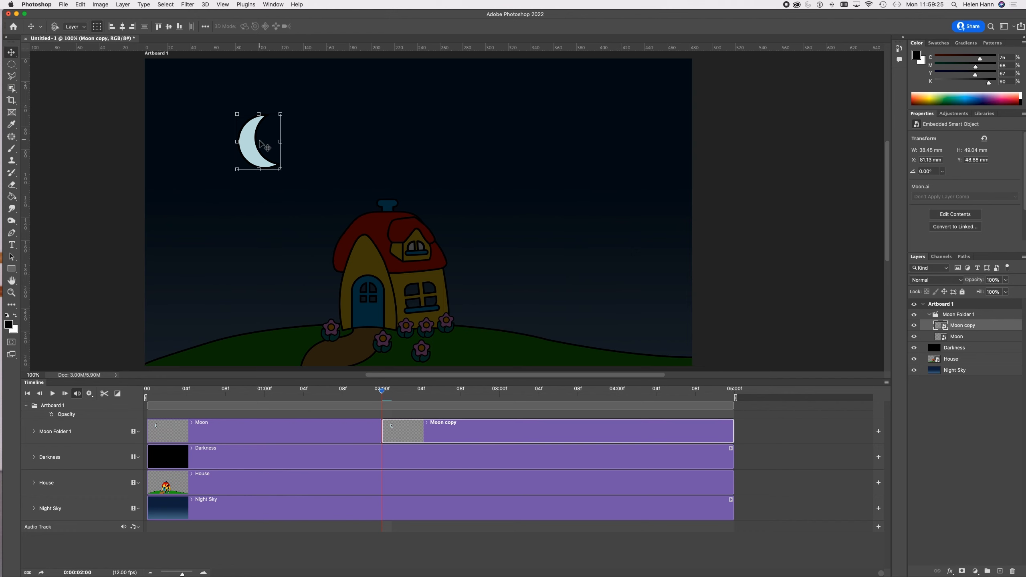
pyautogui.click(249, 140)
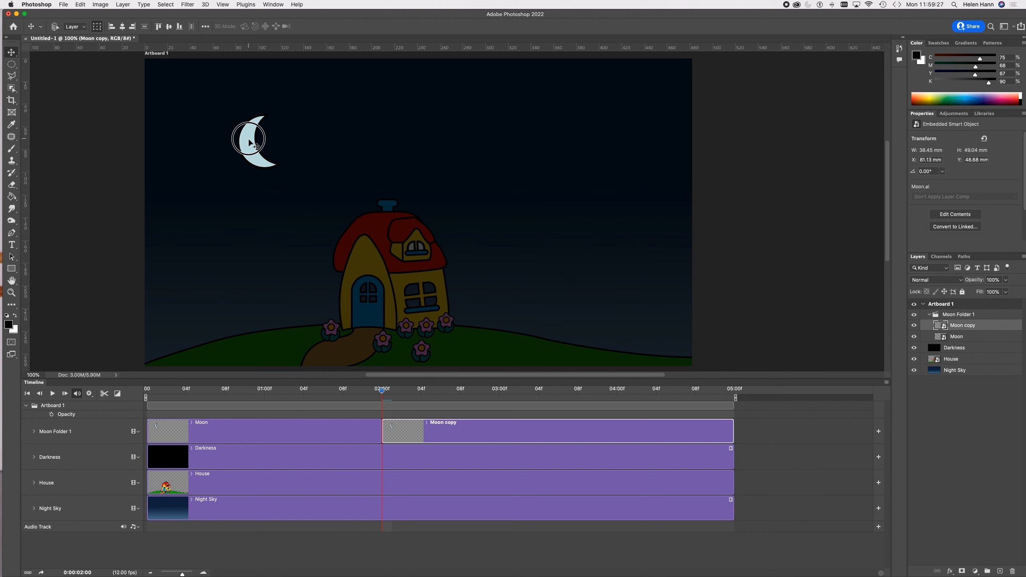
pyautogui.moveTo(249, 141); pyautogui.dragTo(249, 154)
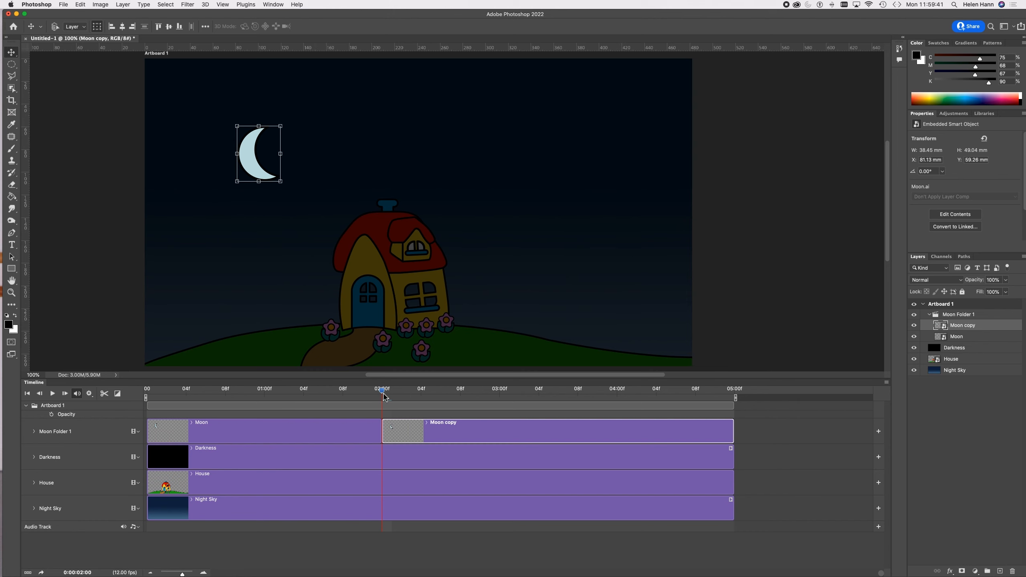
pyautogui.press('Right')
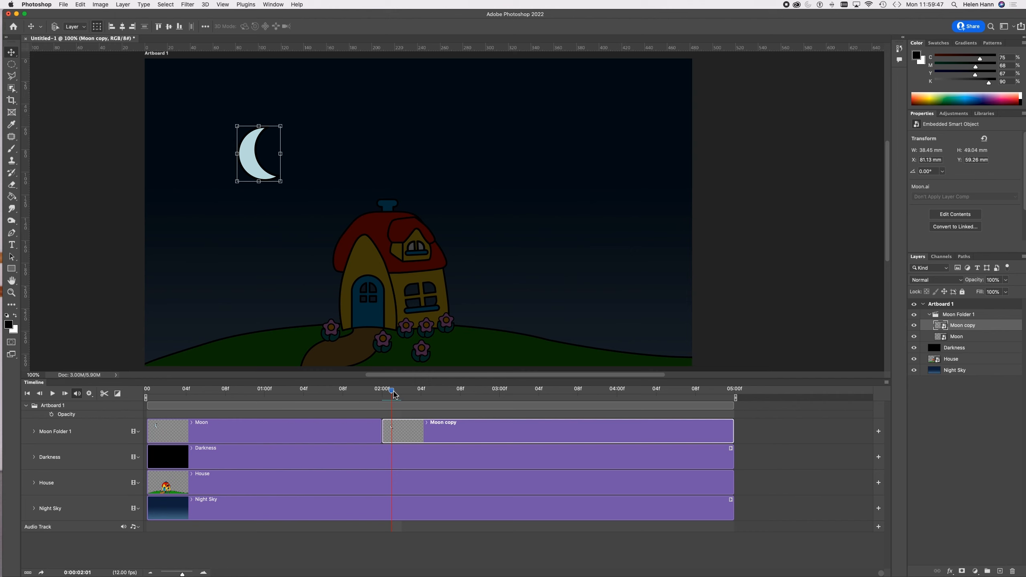
# Step: Split the Moon copy clip at 0:00:02:01 and move the Moon copy 2 artwork straight down to a Y position of about 67 mm
pyautogui.click(103, 395)
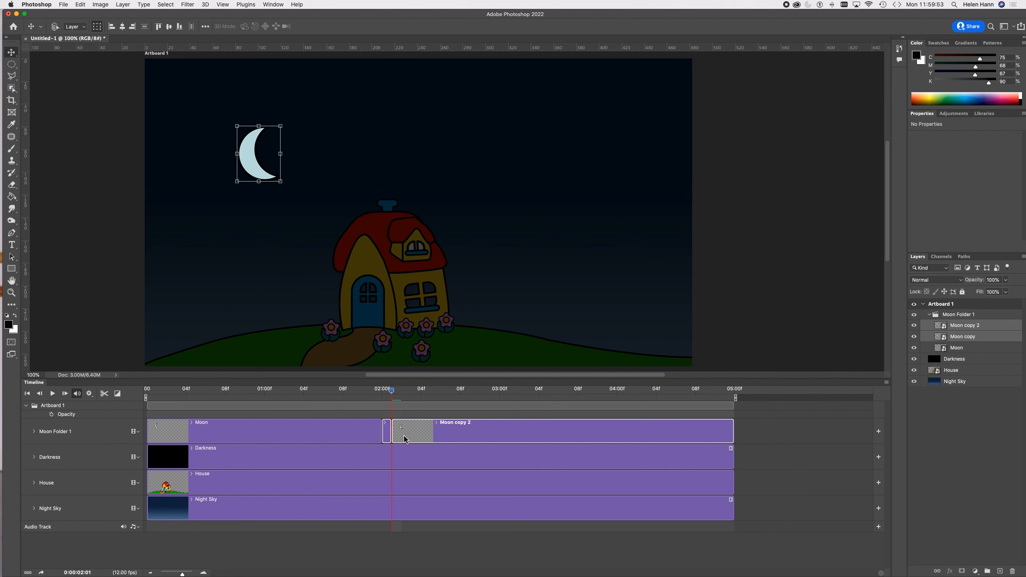
pyautogui.click(405, 437)
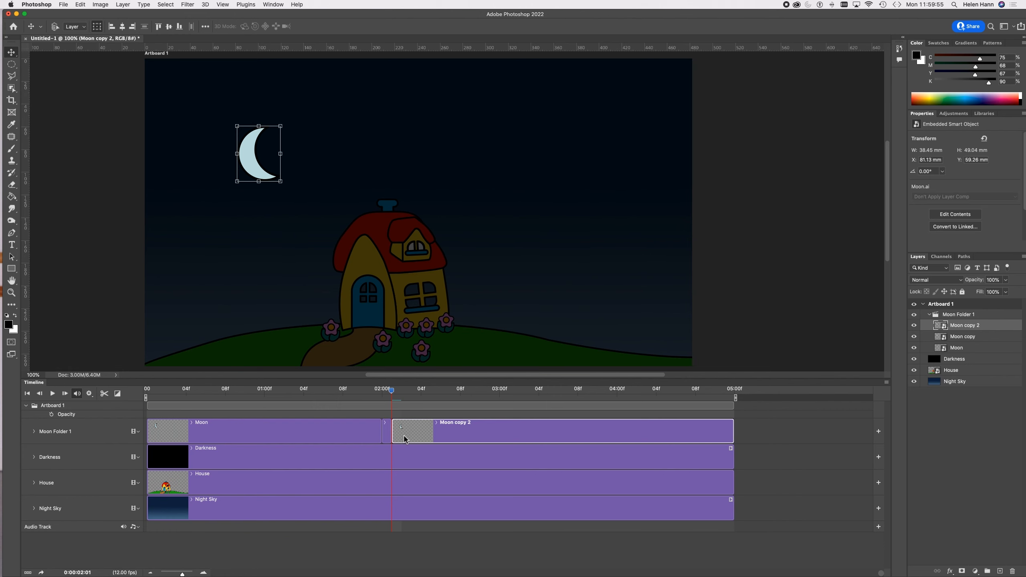
pyautogui.moveTo(250, 141); pyautogui.dragTo(251, 153)
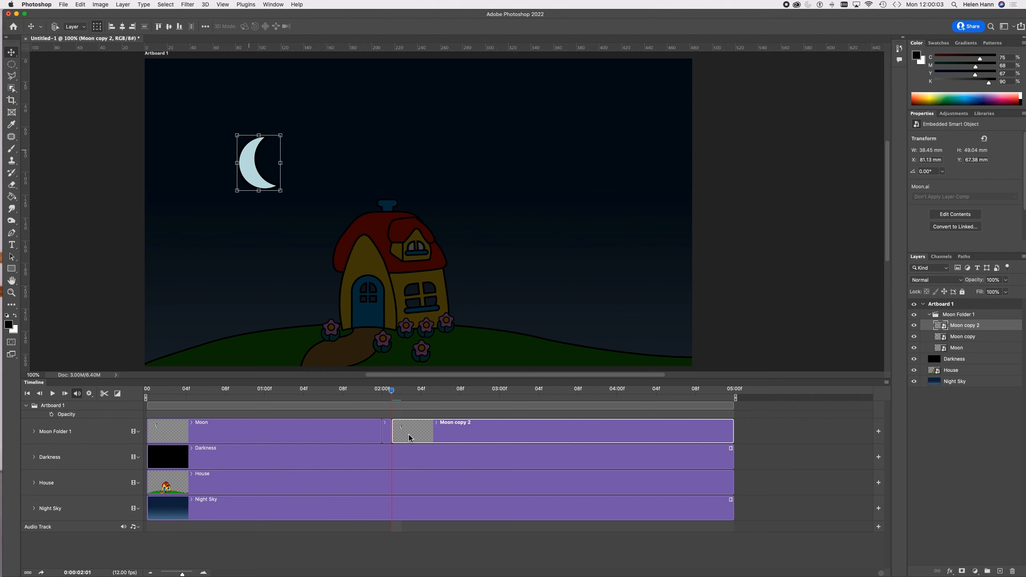
# Step: Split the remaining moon clip at 0:00:02:02 and again at 0:00:02:03
pyautogui.press('Right')
pyautogui.click(104, 393)
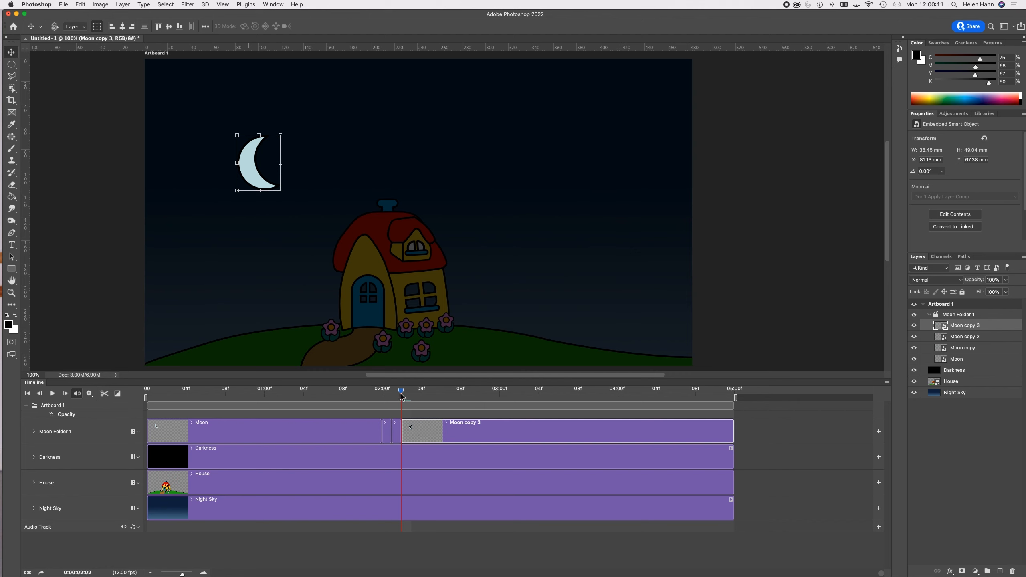
pyautogui.moveTo(402, 396)
pyautogui.mouseDown()
pyautogui.moveTo(360, 398)
pyautogui.moveTo(410, 406)
pyautogui.mouseUp()
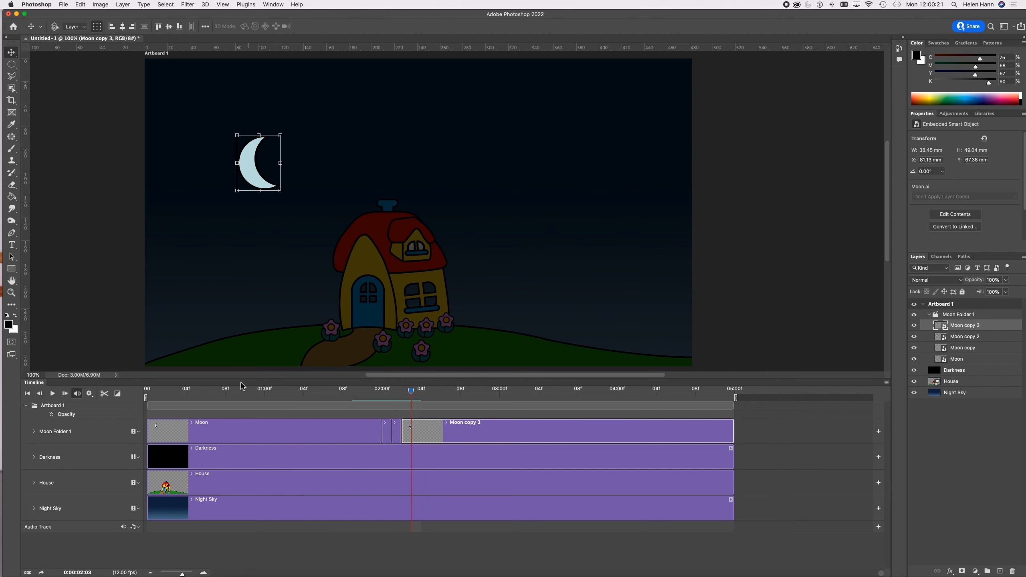
pyautogui.click(104, 393)
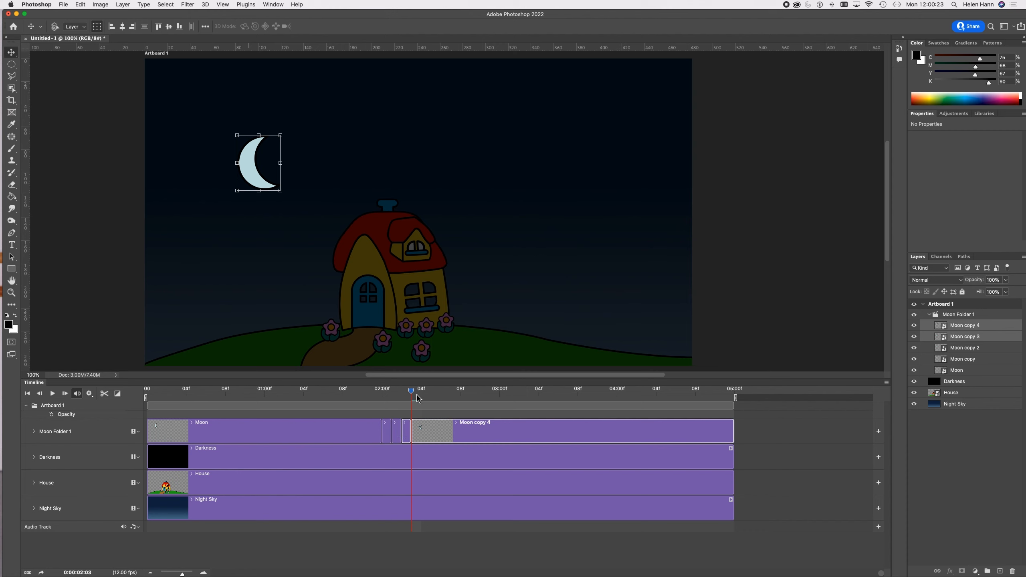
pyautogui.moveTo(413, 392)
pyautogui.mouseDown()
pyautogui.moveTo(388, 395)
pyautogui.moveTo(411, 396)
pyautogui.mouseUp()
# Step: Move Moon copy 3 and Moon copy 4 down together to Y about 82 mm, and Moon copy 4 alone further to about 99 mm
pyautogui.click(406, 437)
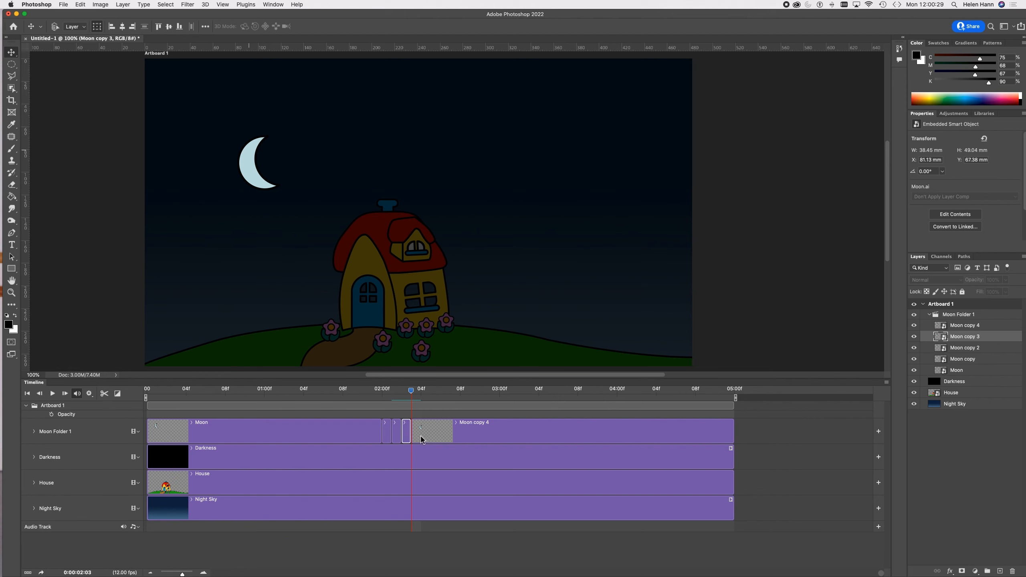
pyautogui.keyDown('shift'); pyautogui.click(422, 437); pyautogui.keyUp('shift')
pyautogui.moveTo(249, 180); pyautogui.dragTo(248, 196)
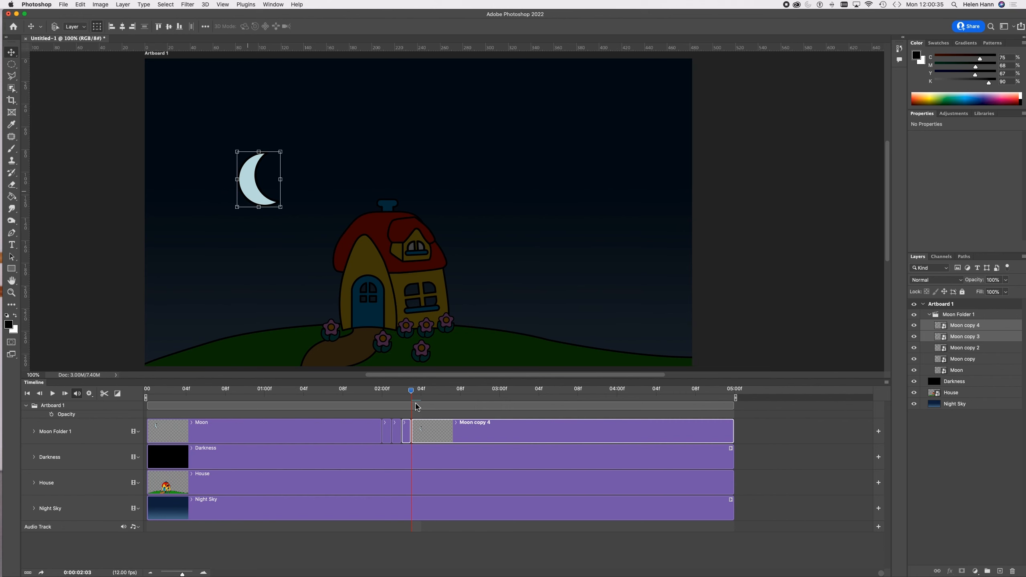
pyautogui.click(422, 435)
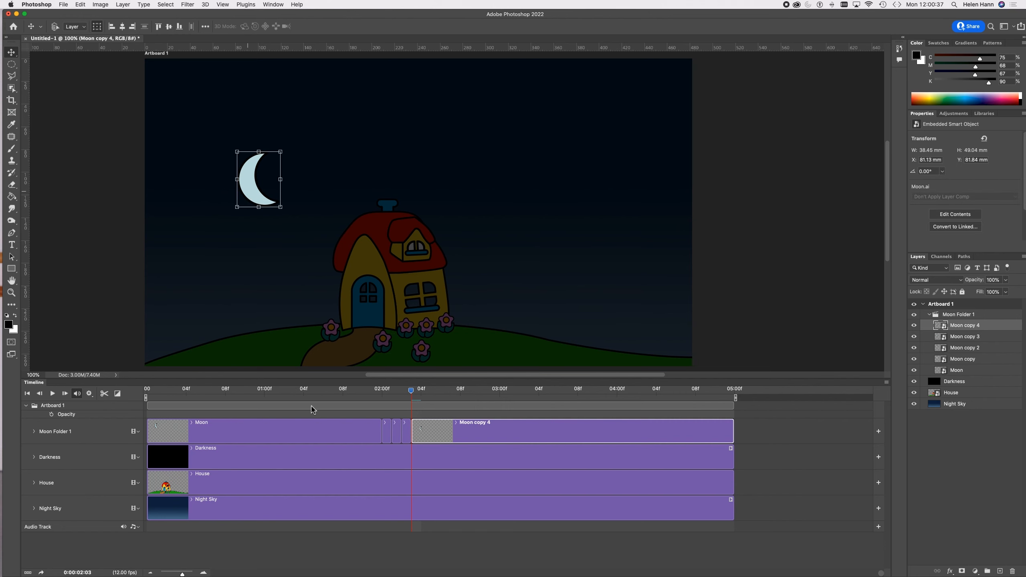
pyautogui.moveTo(253, 196); pyautogui.dragTo(255, 214)
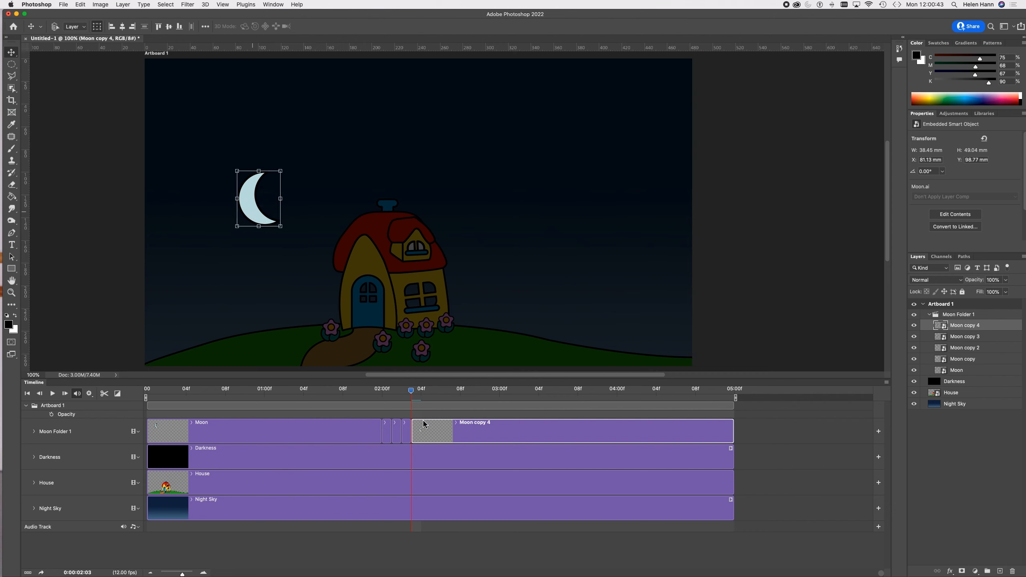
# Step: Split the Moon copy 4 clip at 0:00:02:04 and move the Moon copy 5 artwork down to a Y position of about 108 mm
pyautogui.press('Right')
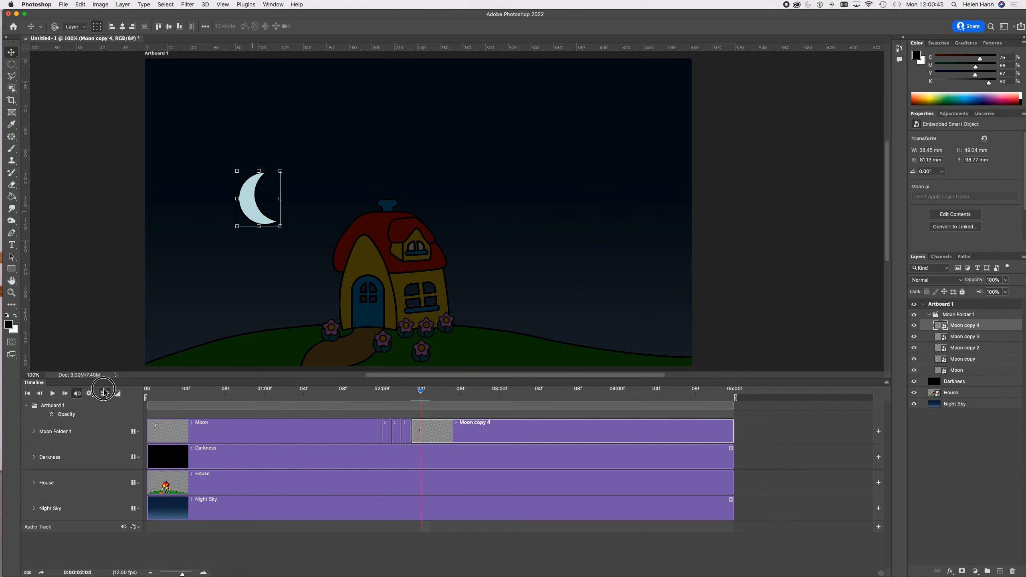
pyautogui.click(105, 393)
pyautogui.click(428, 442)
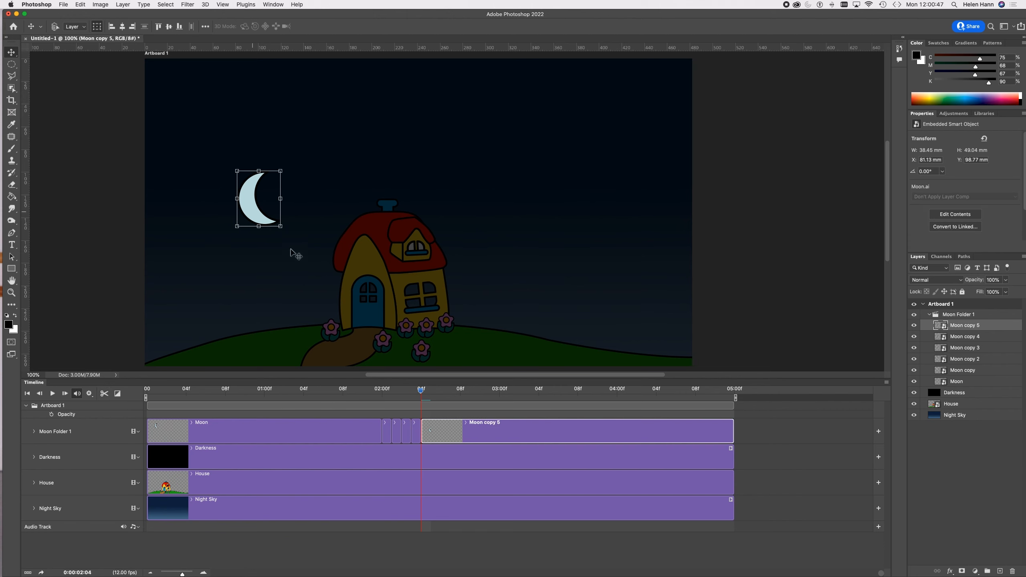
pyautogui.moveTo(260, 225); pyautogui.dragTo(261, 235)
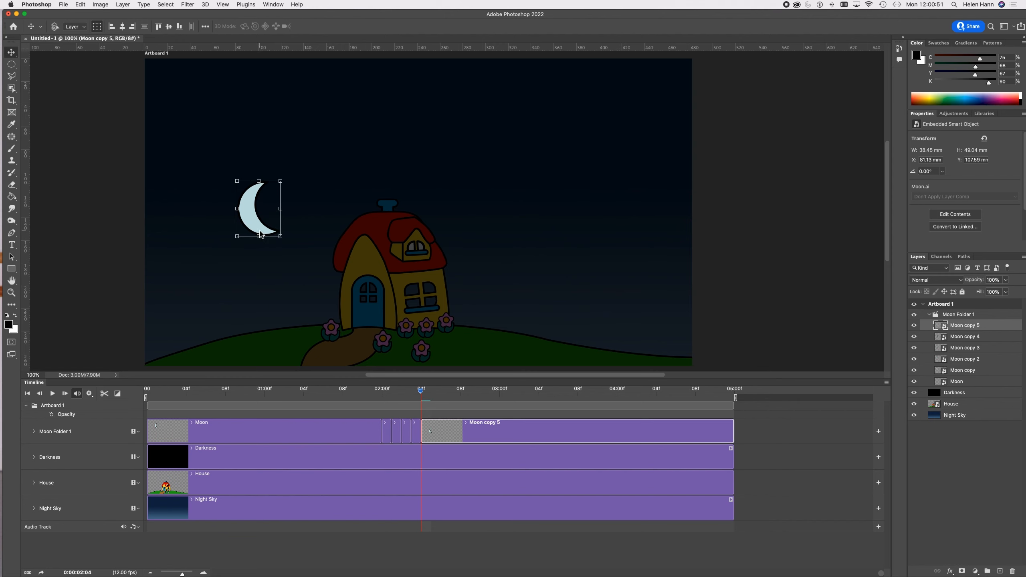
# Step: Split the Moon copy 5 clip at 0:00:02:05 and move the Moon copy 6 artwork straight down
pyautogui.press('Right')
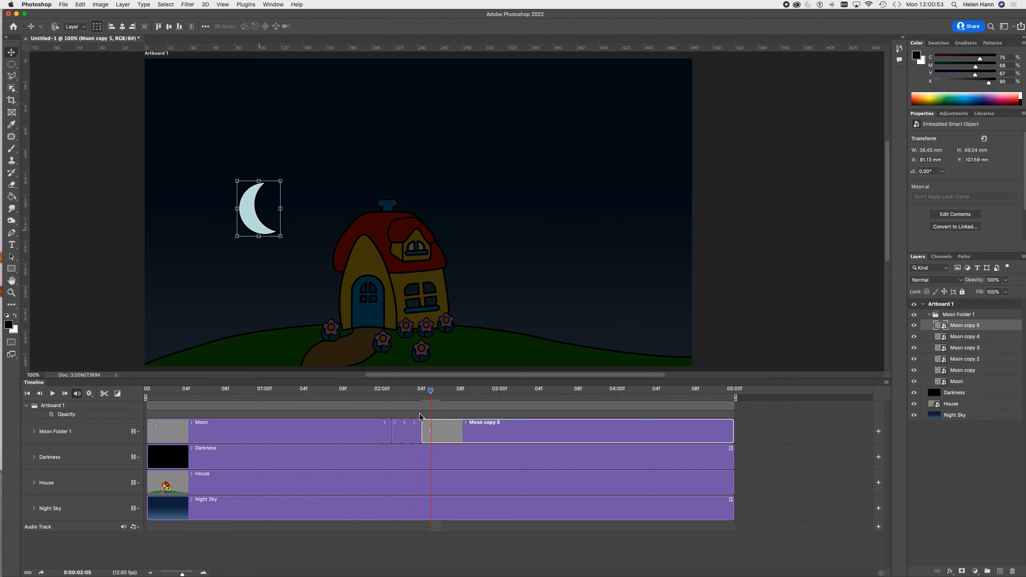
pyautogui.click(104, 393)
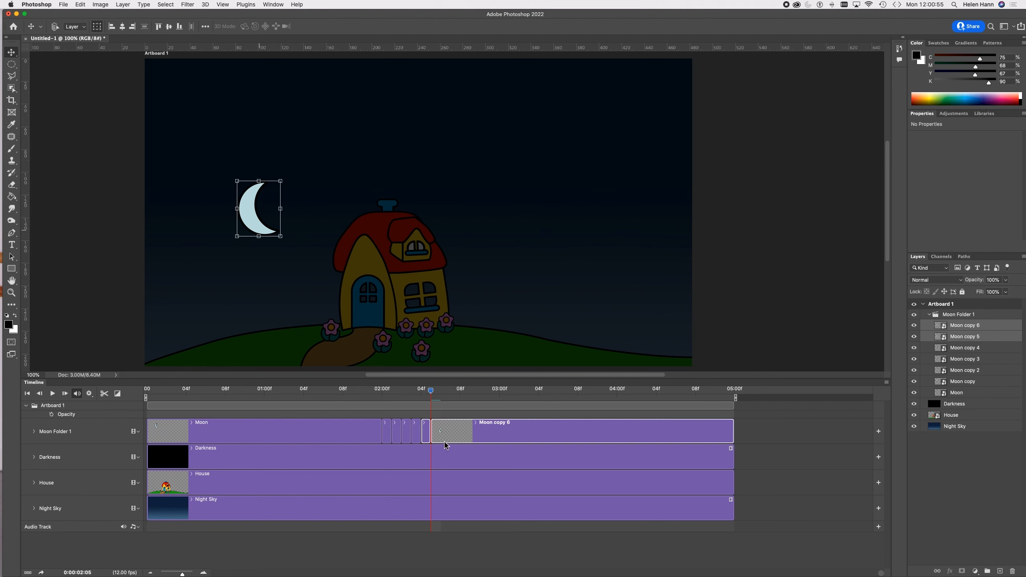
pyautogui.click(468, 436)
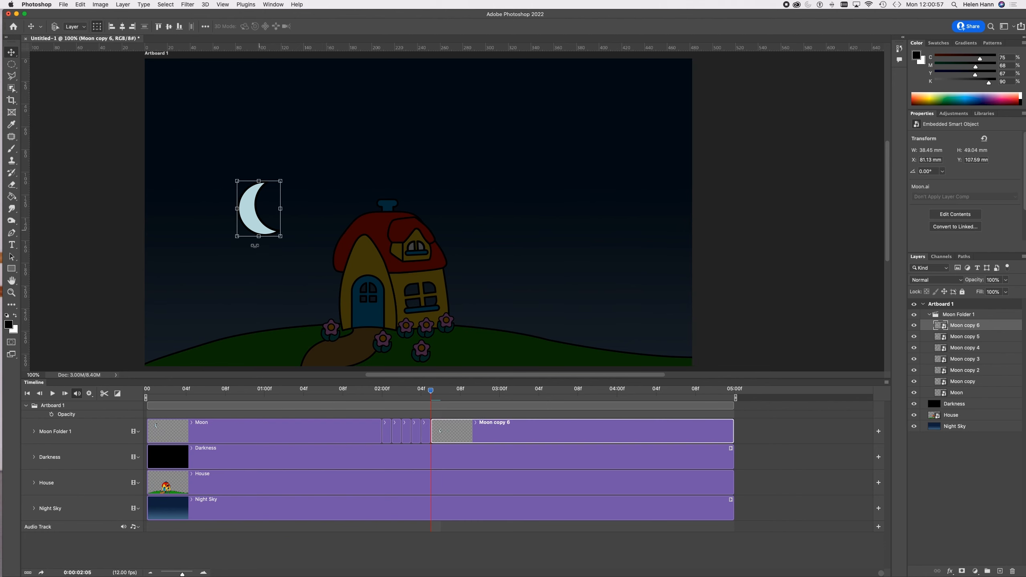
pyautogui.moveTo(256, 237); pyautogui.dragTo(252, 280)
# Step: Split the moon clip at every frame from 0:00:02:06 to 0:00:02:10, lowering the moon each time to about Y 168 mm in Moon copy 11
pyautogui.press('Right')
pyautogui.click(104, 393)
pyautogui.click(465, 435)
pyautogui.press('Right')
pyautogui.click(104, 393)
pyautogui.click(468, 435)
pyautogui.press('Right')
pyautogui.click(105, 393)
pyautogui.click(470, 432)
pyautogui.press('Right')
pyautogui.click(104, 393)
pyautogui.click(501, 435)
pyautogui.press('Right')
pyautogui.click(105, 394)
pyautogui.click(500, 435)
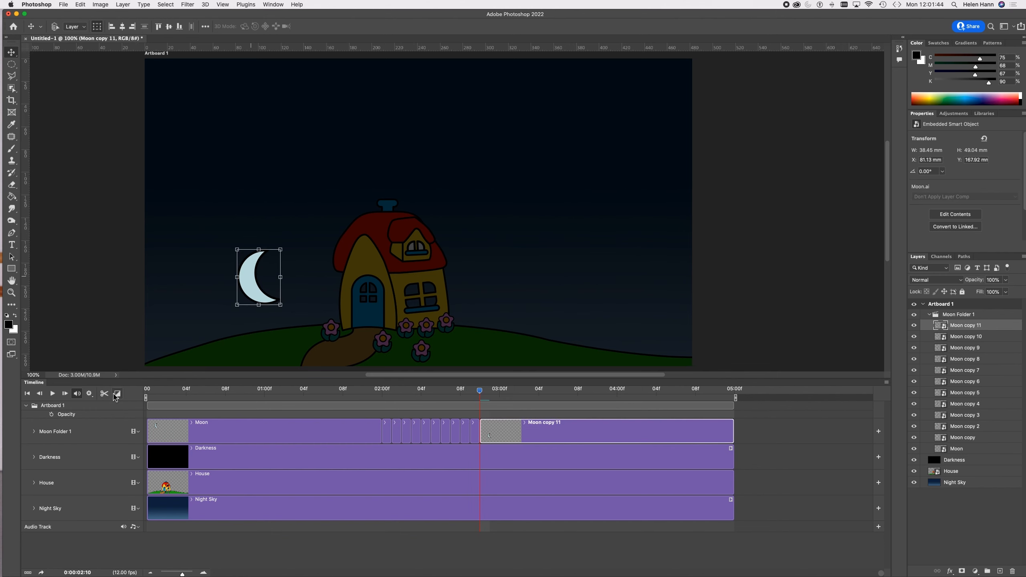
# Step: Split the Moon copy 11 clip at 0:00:02:11 and select the Moon copy 12 clip
pyautogui.press('Right')
pyautogui.click(104, 394)
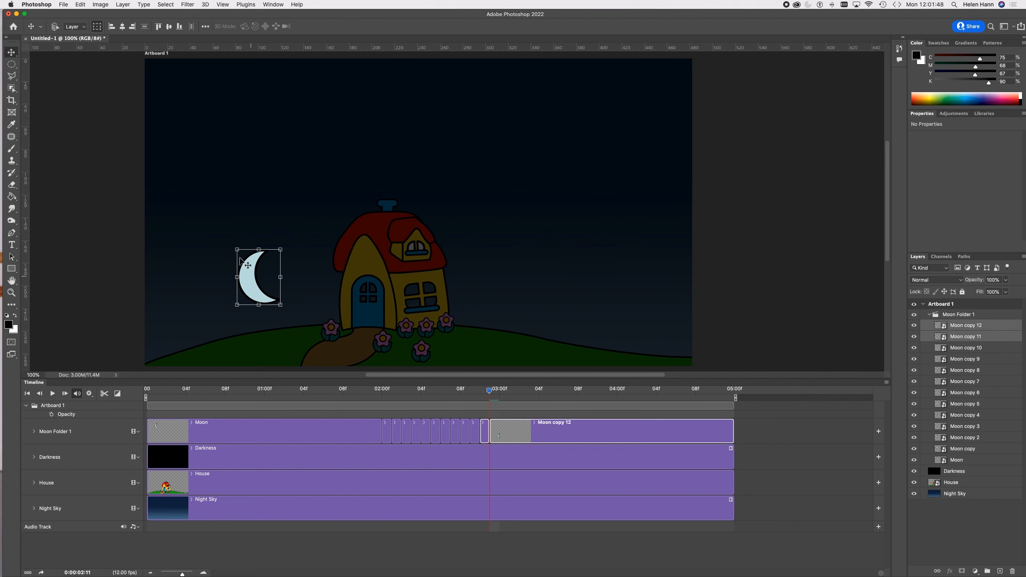
pyautogui.click(504, 434)
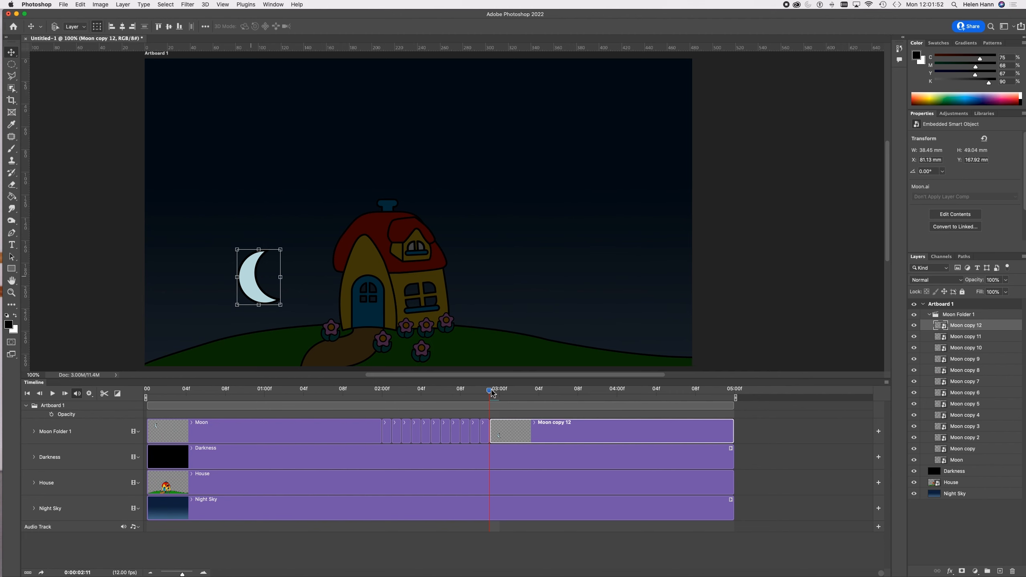
pyautogui.moveTo(492, 390); pyautogui.dragTo(496, 397)
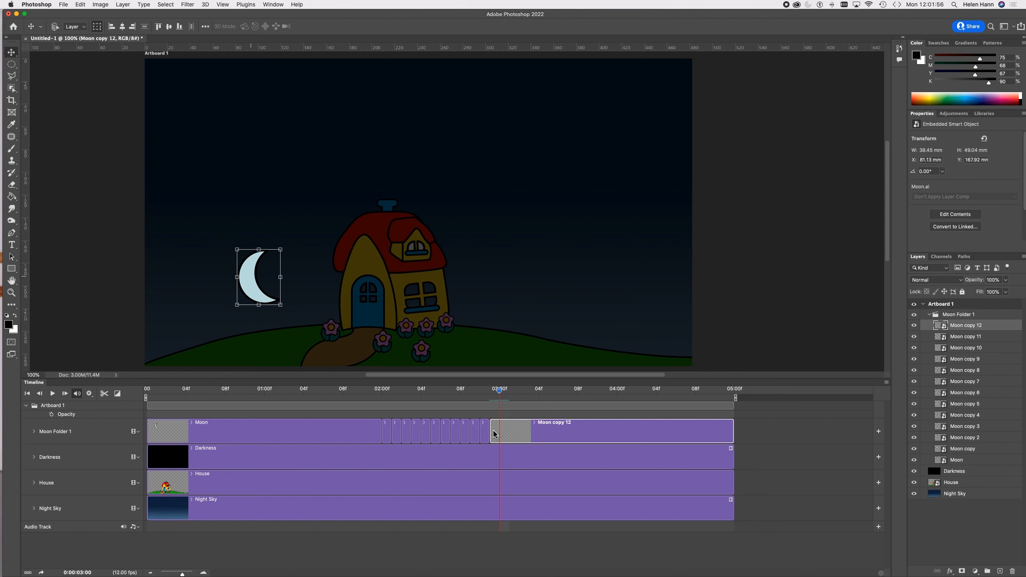
pyautogui.click(488, 406)
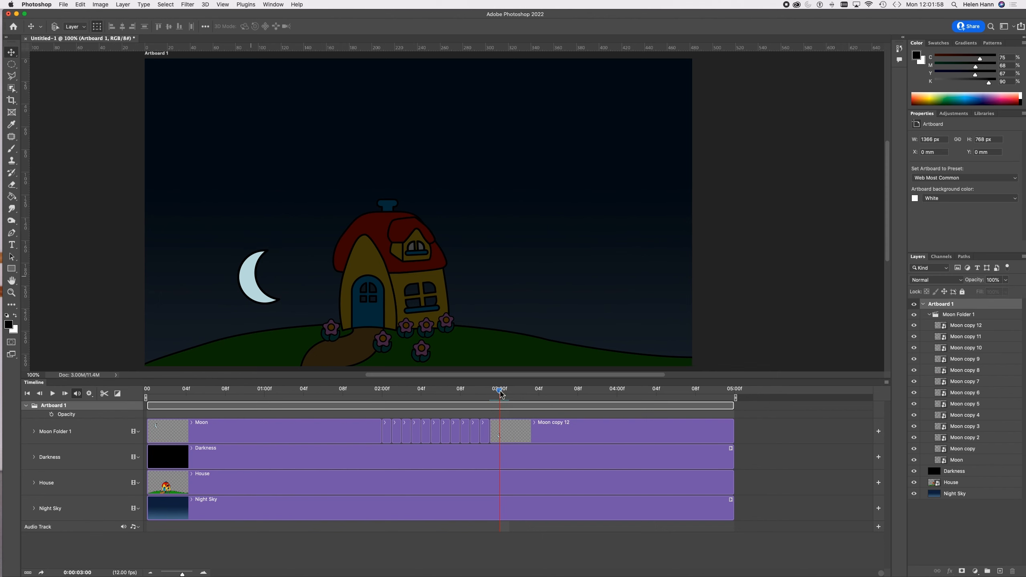
pyautogui.moveTo(500, 391); pyautogui.dragTo(479, 395)
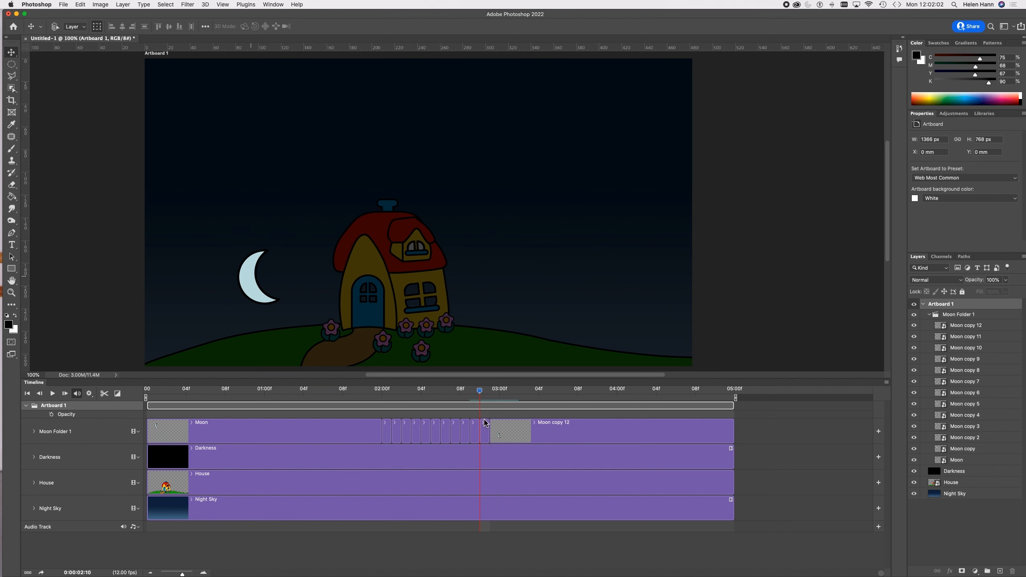
pyautogui.click(484, 423)
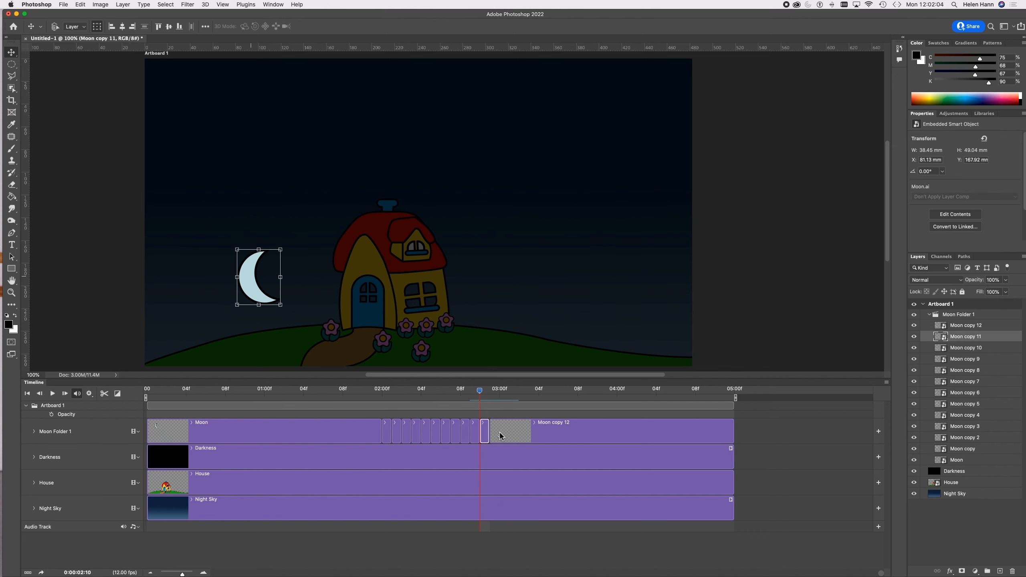
pyautogui.moveTo(481, 394)
pyautogui.mouseDown()
pyautogui.moveTo(465, 393)
pyautogui.moveTo(488, 400)
pyautogui.mouseUp()
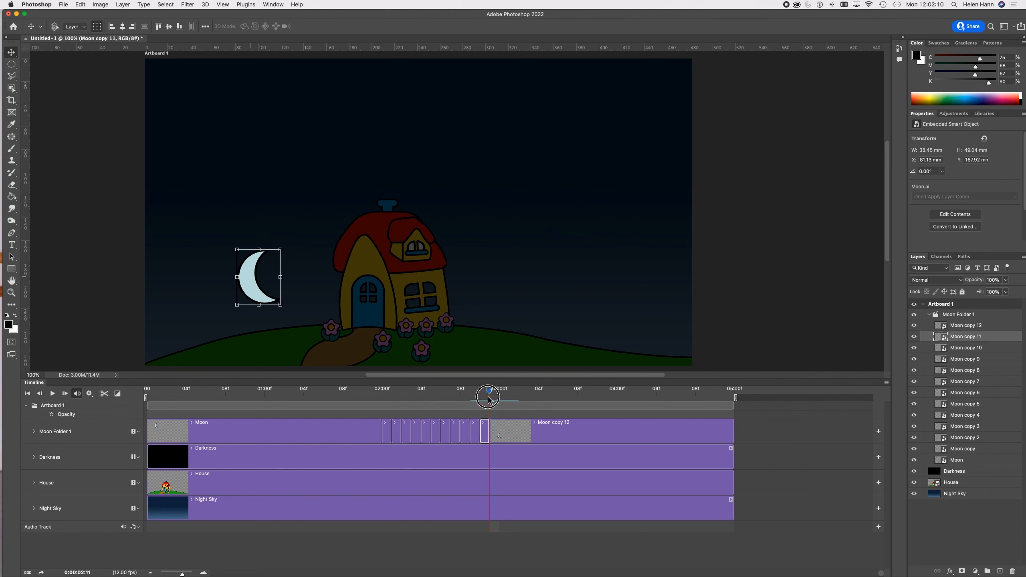
# Step: Move the Moon copy 12 artwork straight down to a Y position of about 178 mm and lower its opacity to 75%
pyautogui.click(500, 435)
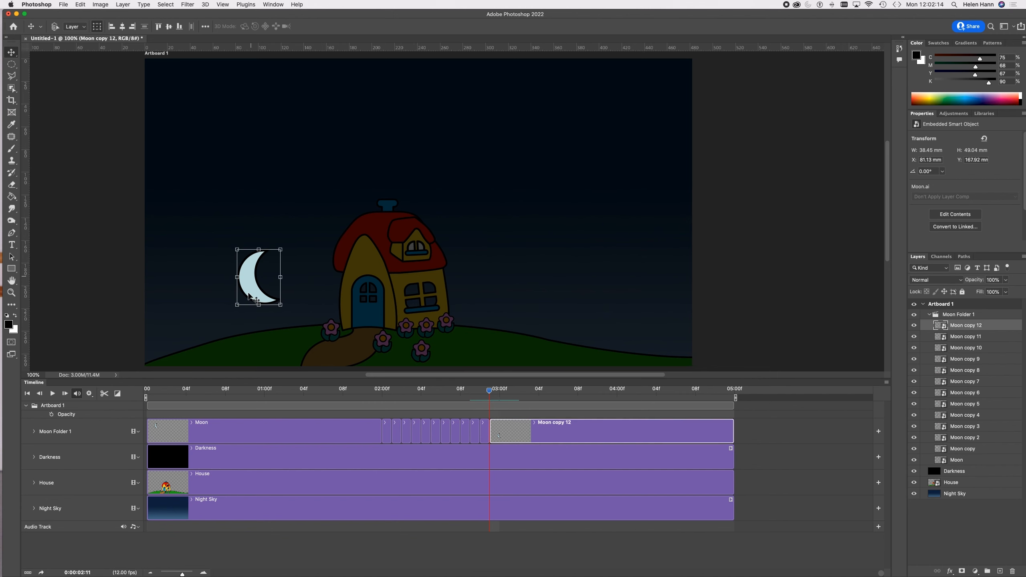
pyautogui.moveTo(248, 293); pyautogui.dragTo(249, 305)
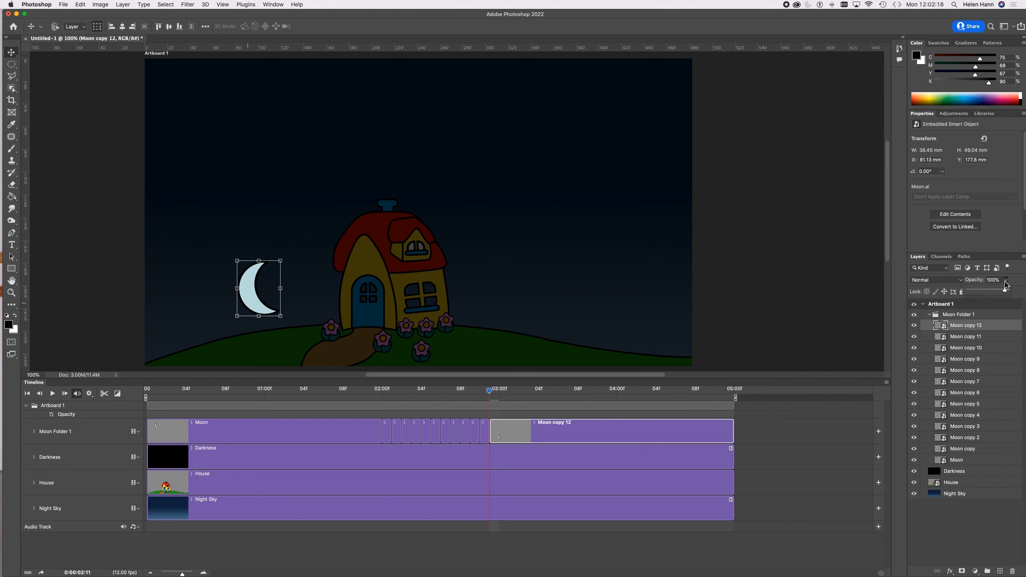
pyautogui.click(1006, 280)
pyautogui.moveTo(1006, 290); pyautogui.dragTo(996, 292)
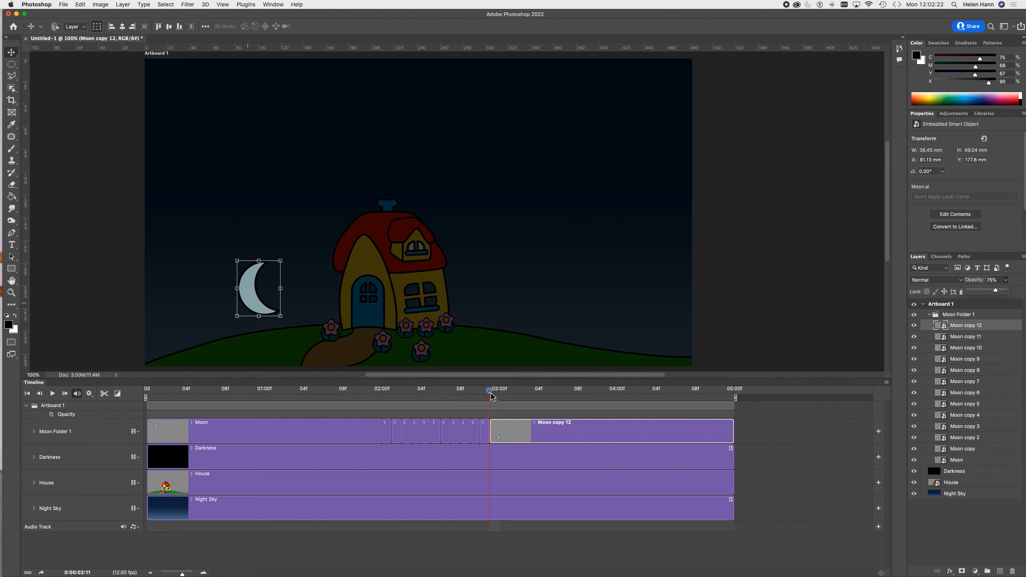
# Step: Split the Moon copy 12 clip at 0:00:03:00 and select the Moon copy 13 clip
pyautogui.moveTo(491, 394); pyautogui.dragTo(500, 394)
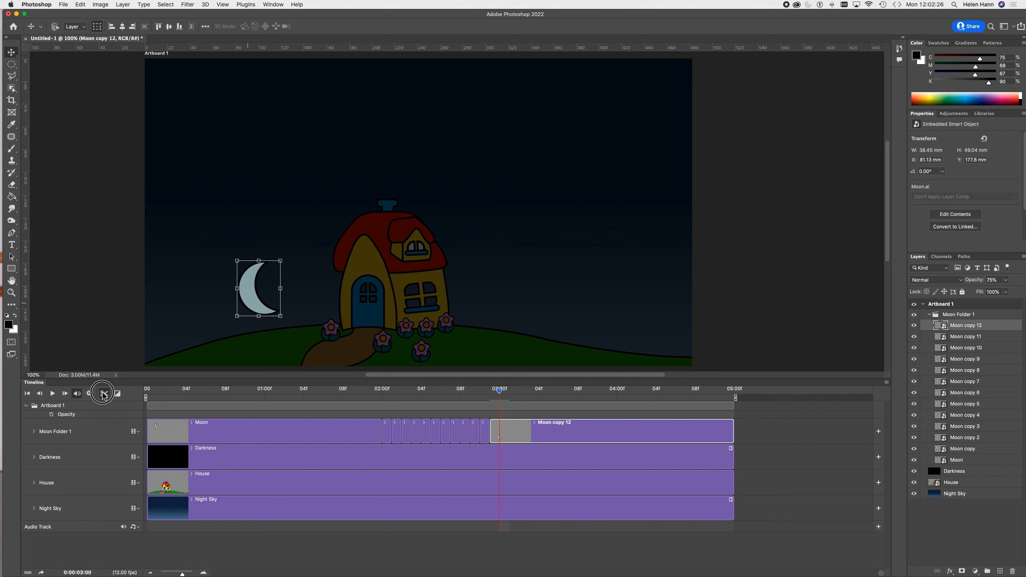
pyautogui.click(104, 394)
pyautogui.click(513, 434)
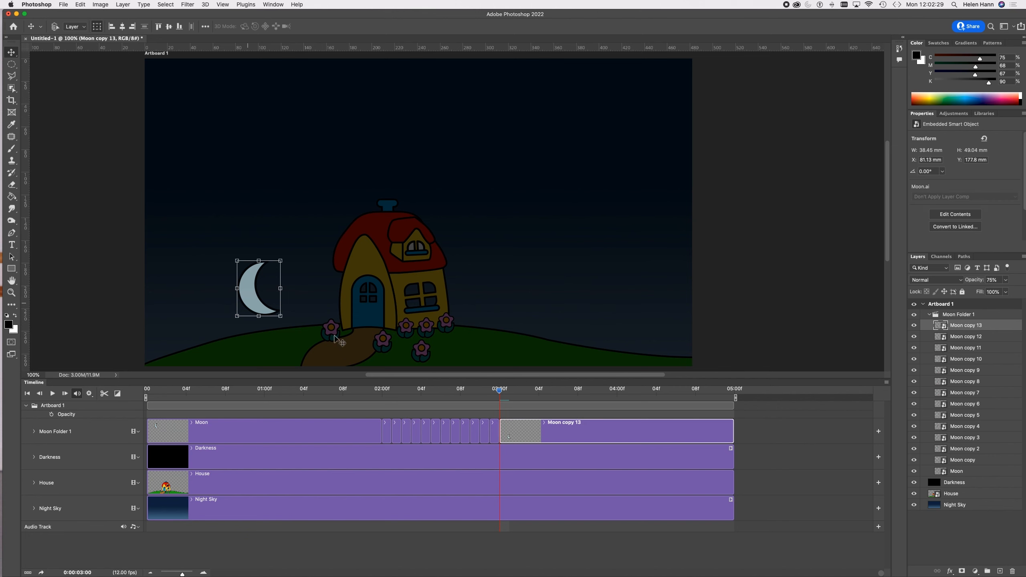
# Step: Move the Moon copy 13 artwork straight down to a Y position of about 187 mm and lower its opacity to 48%
pyautogui.click(261, 312)
pyautogui.moveTo(258, 312); pyautogui.dragTo(258, 322)
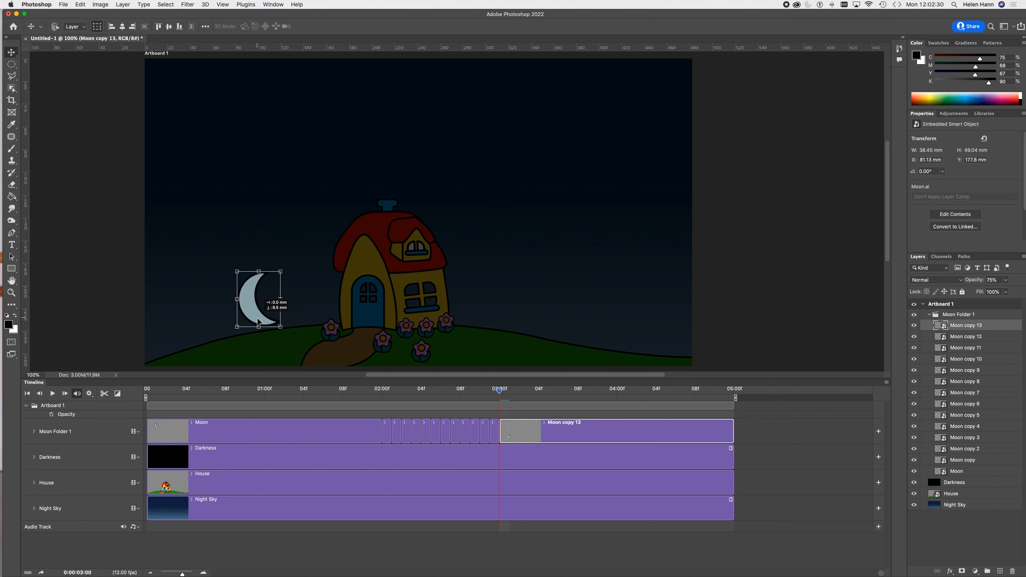
pyautogui.moveTo(1006, 280); pyautogui.dragTo(995, 292)
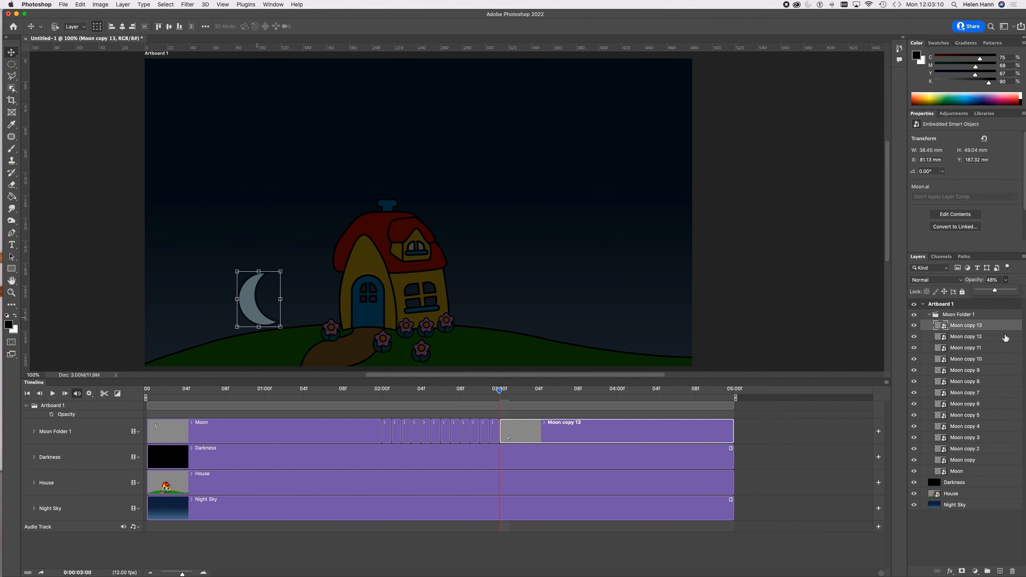
# Step: Move the Moon copy 13 layer out of Moon Folder 1 to between the Darkness and House layers
pyautogui.click(992, 328)
pyautogui.moveTo(992, 328); pyautogui.dragTo(969, 490)
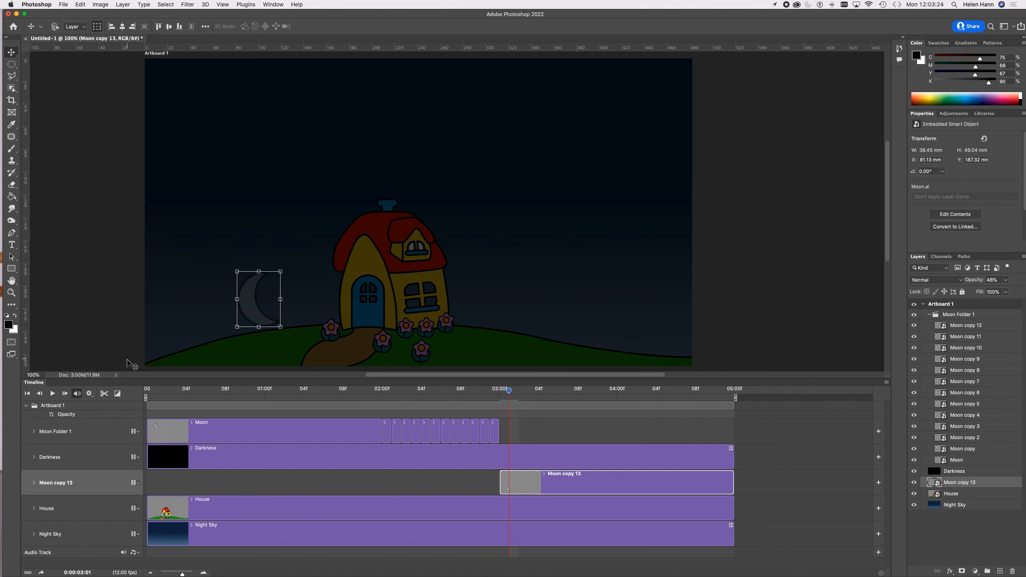
# Step: Split the Moon copy 13 clip at 0:00:03:01
pyautogui.click(104, 393)
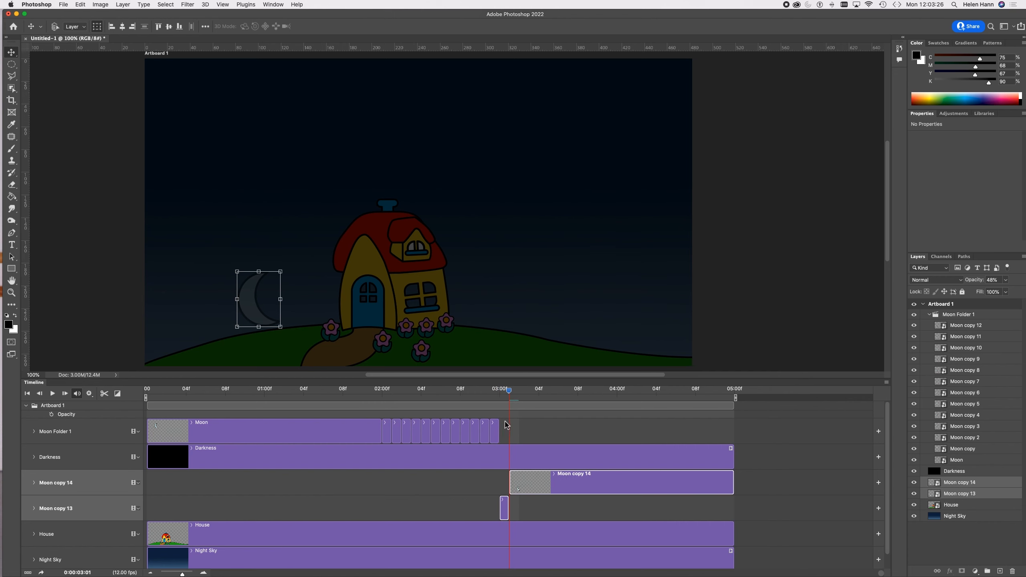
# Step: Try to move the artwork of both selected moon clips straight down by about 11.6 mm
pyautogui.moveTo(508, 390); pyautogui.dragTo(501, 392)
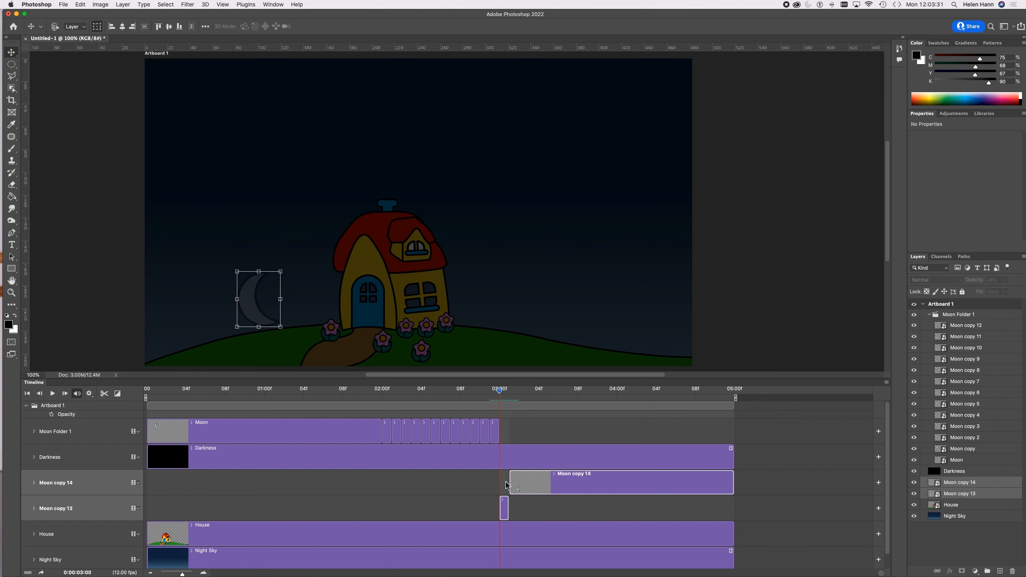
pyautogui.click(251, 293)
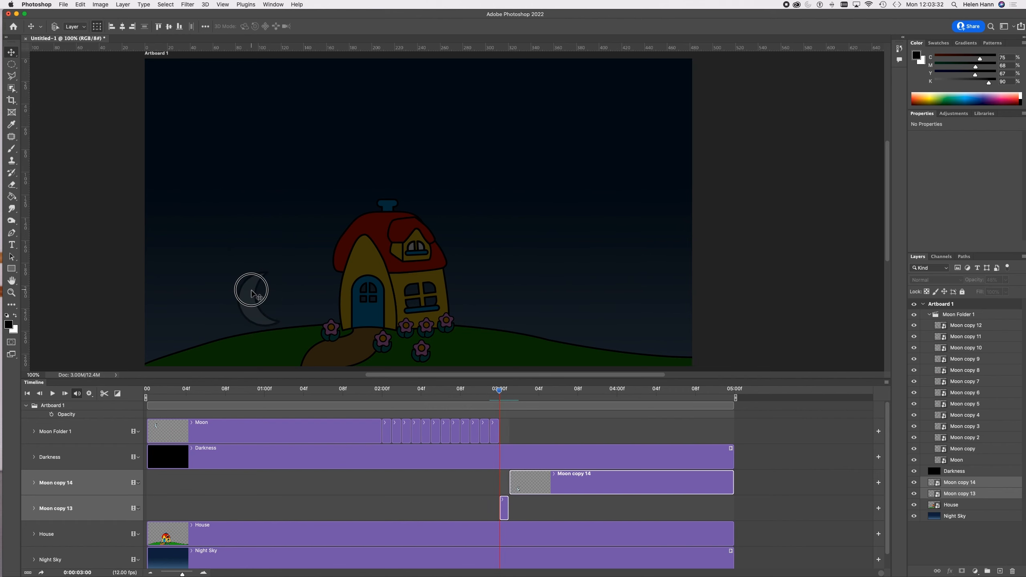
pyautogui.moveTo(251, 292); pyautogui.dragTo(251, 304)
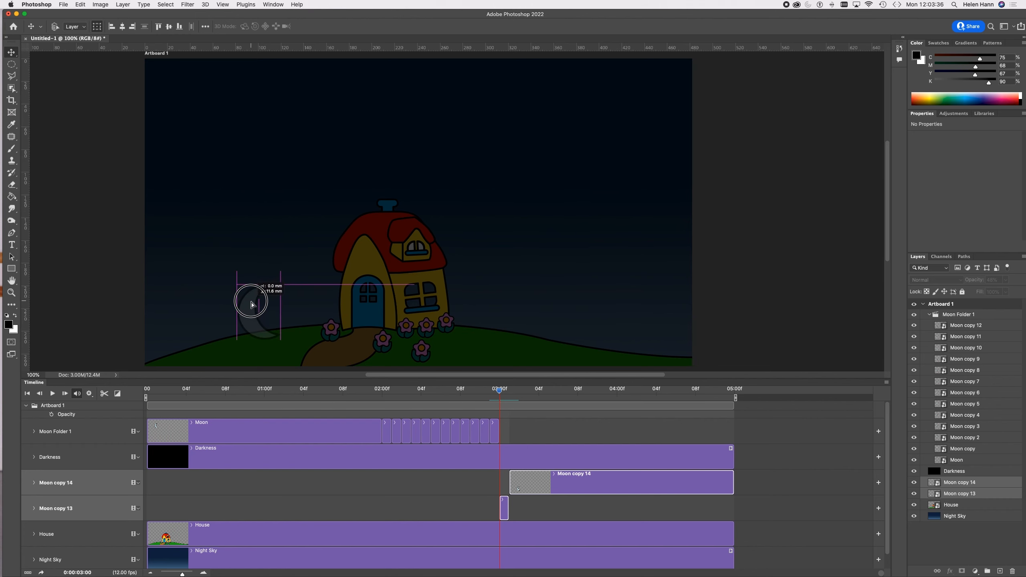
pyautogui.moveTo(251, 304); pyautogui.dragTo(252, 304)
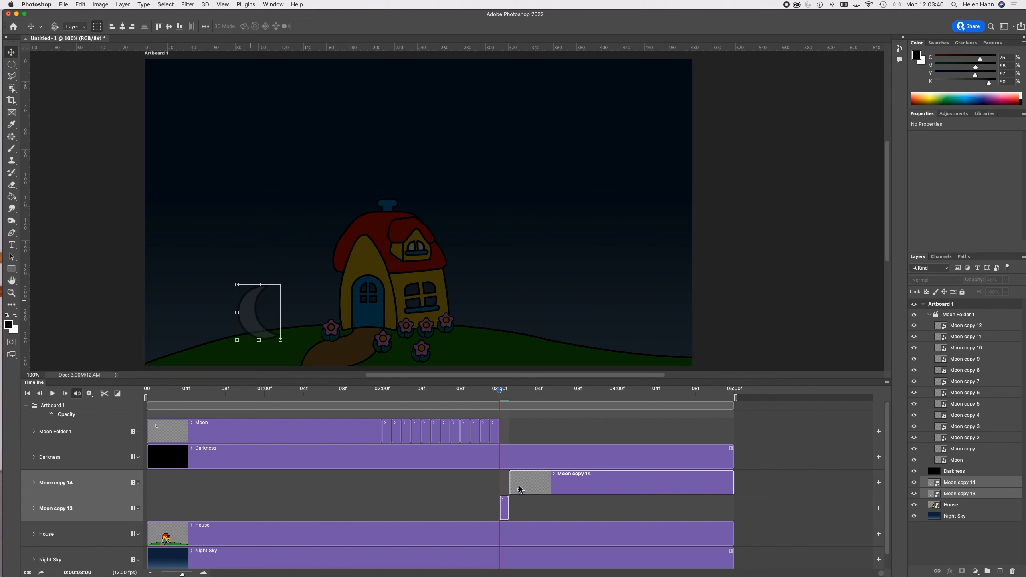
pyautogui.moveTo(501, 391); pyautogui.dragTo(519, 392)
pyautogui.moveTo(519, 392); pyautogui.dragTo(509, 392)
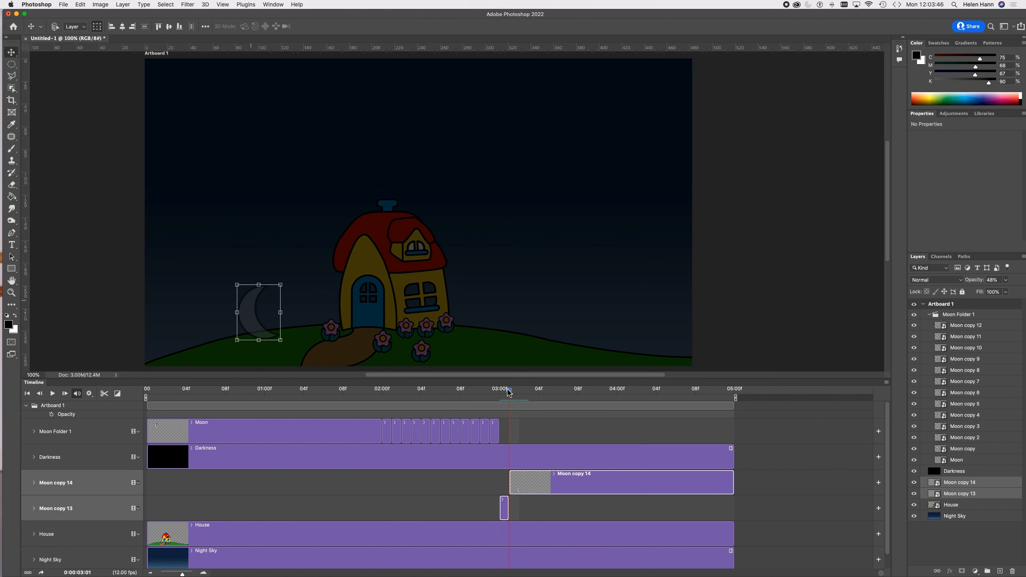
pyautogui.hotkey('shift', 'Up')
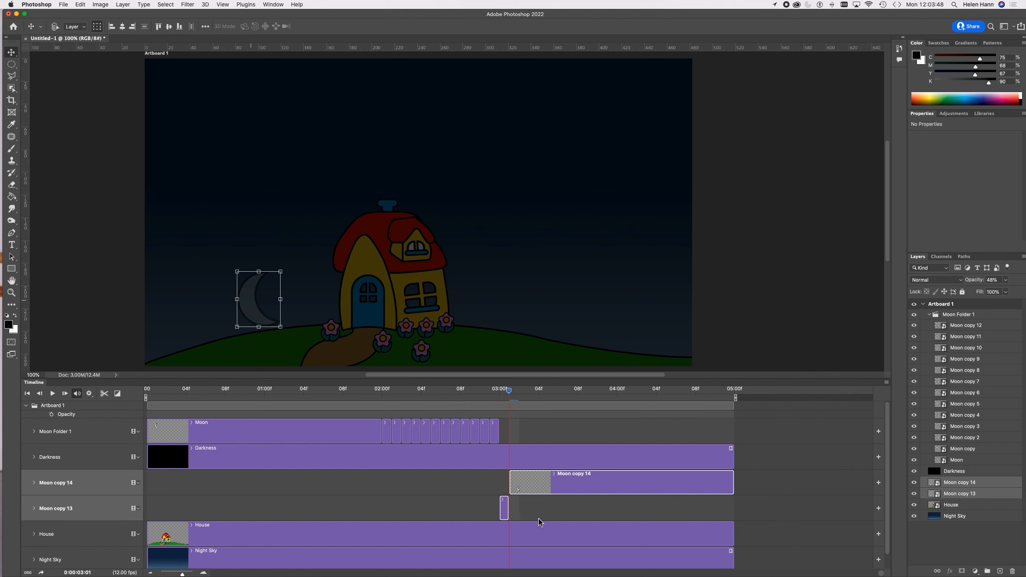
# Step: Move the Moon copy 13 and Moon copy 14 layers below House and combine their clips on one timeline track
pyautogui.moveTo(993, 493); pyautogui.dragTo(993, 512)
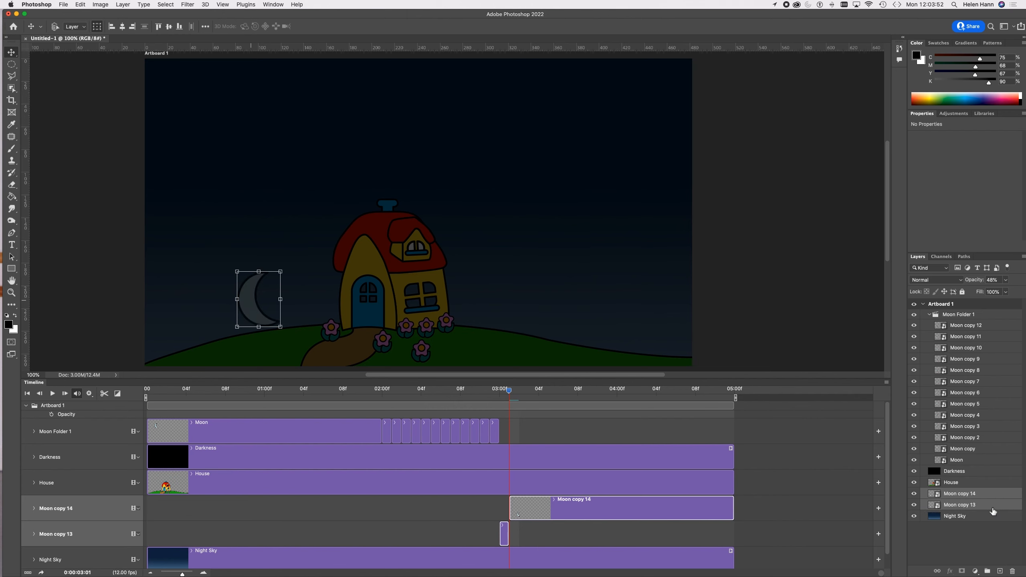
pyautogui.moveTo(503, 534); pyautogui.dragTo(506, 514)
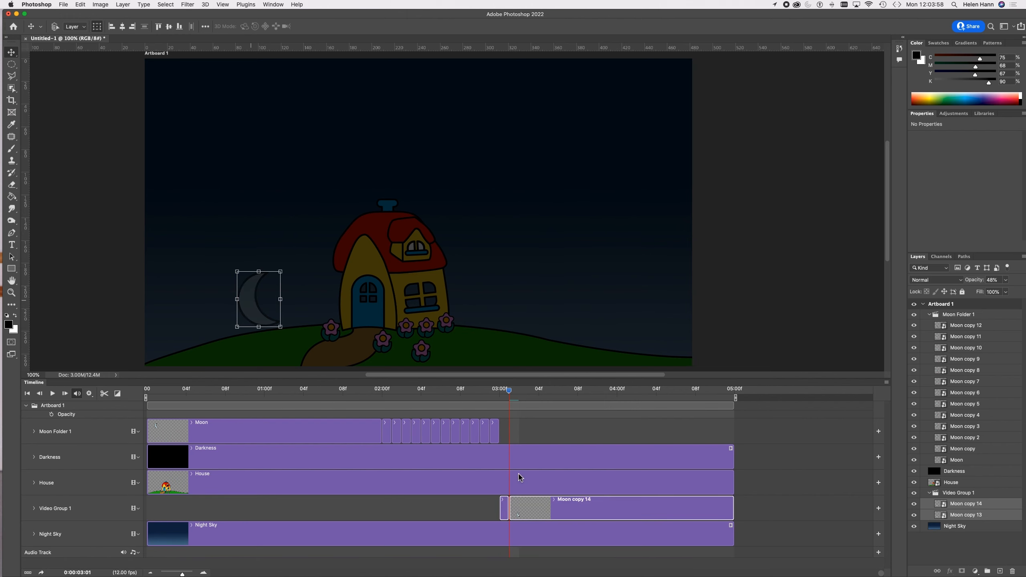
# Step: Split the Moon copy 14 clip at 0:00:03:02 and move both pieces' artwork straight down to a Y position of about 199 mm
pyautogui.moveTo(509, 391)
pyautogui.mouseDown()
pyautogui.moveTo(489, 392)
pyautogui.moveTo(521, 400)
pyautogui.mouseUp()
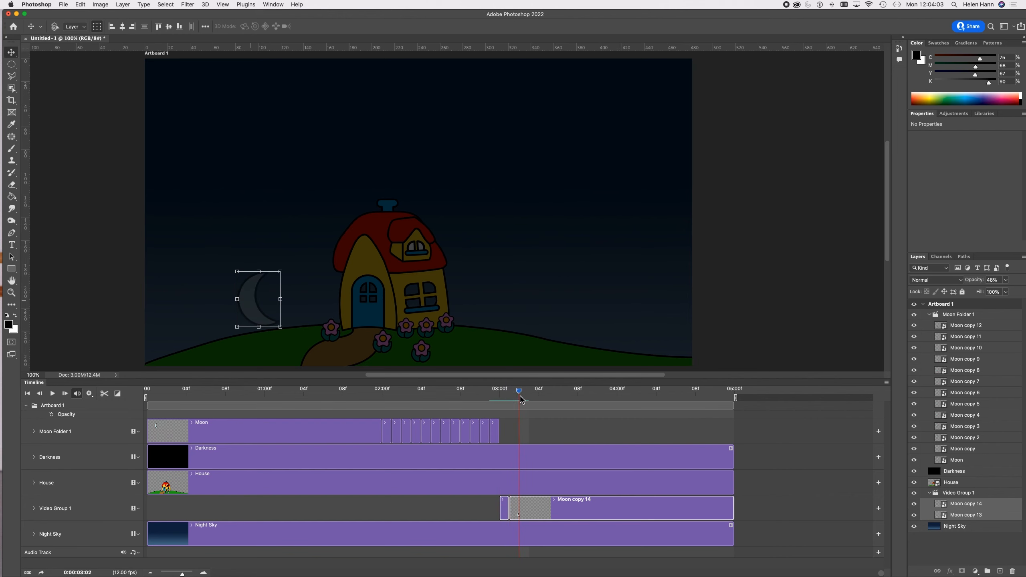
pyautogui.click(105, 393)
pyautogui.moveTo(519, 391)
pyautogui.mouseDown()
pyautogui.moveTo(497, 394)
pyautogui.moveTo(509, 394)
pyautogui.mouseUp()
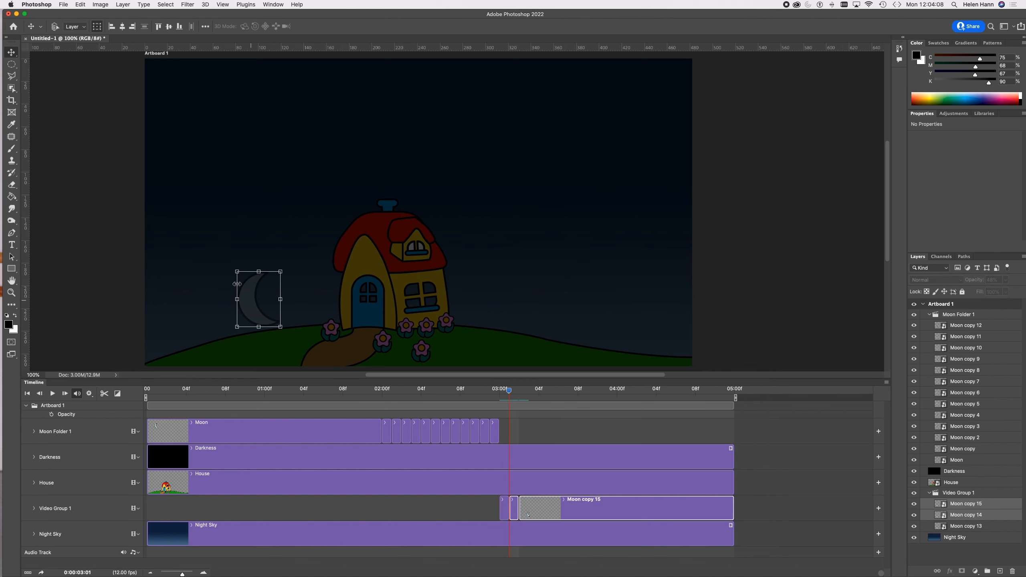
pyautogui.click(249, 291)
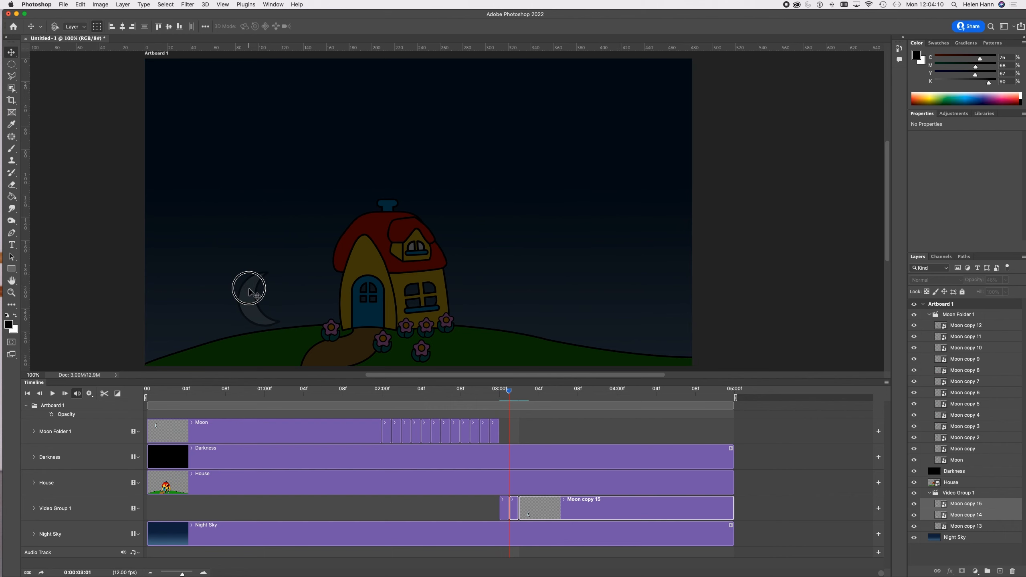
pyautogui.moveTo(249, 291); pyautogui.dragTo(249, 301)
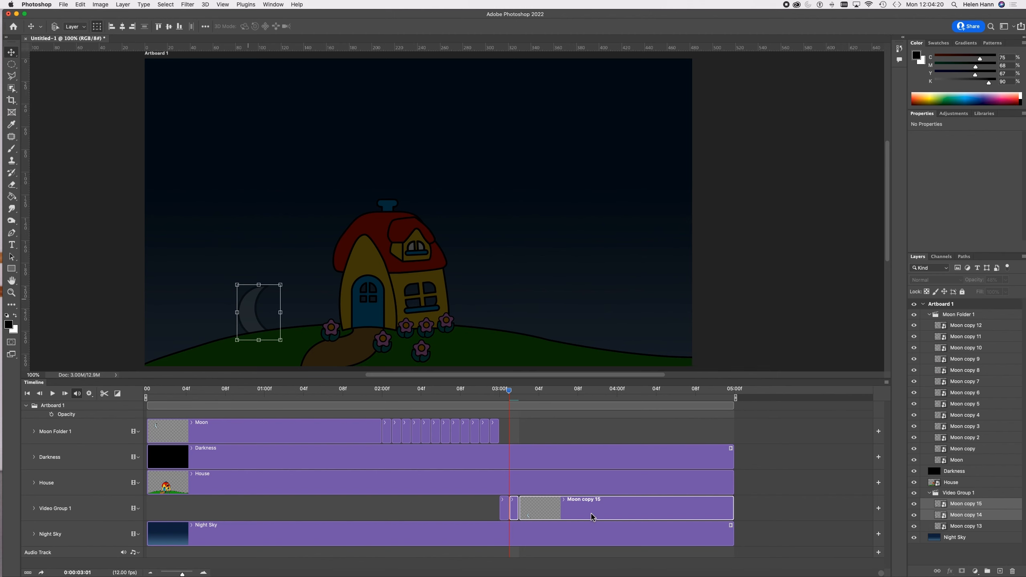
# Step: Lower the Moon copy 15 clip's opacity to 23% and split it at 0:00:03:03
pyautogui.click(652, 510)
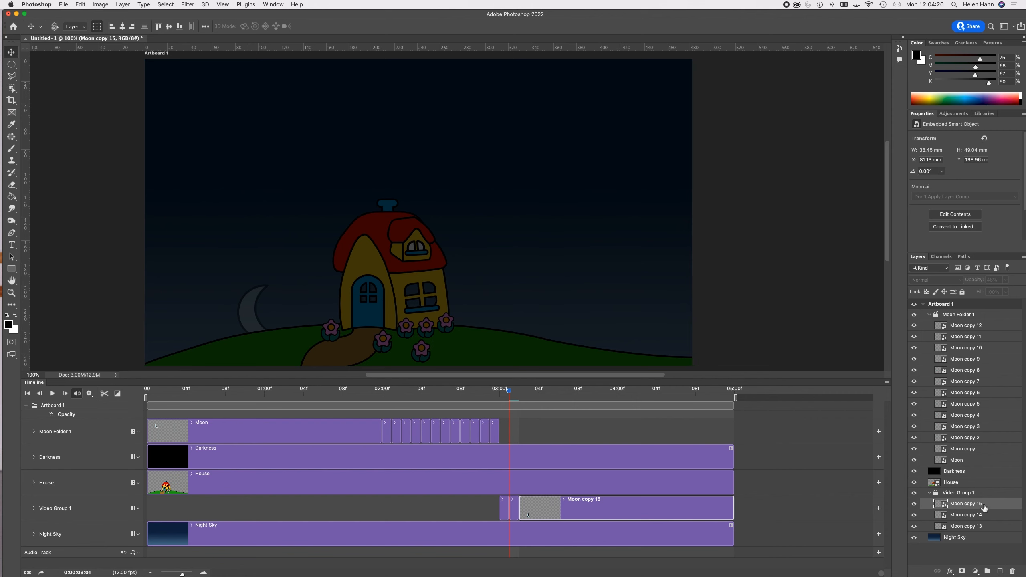
pyautogui.click(783, 500)
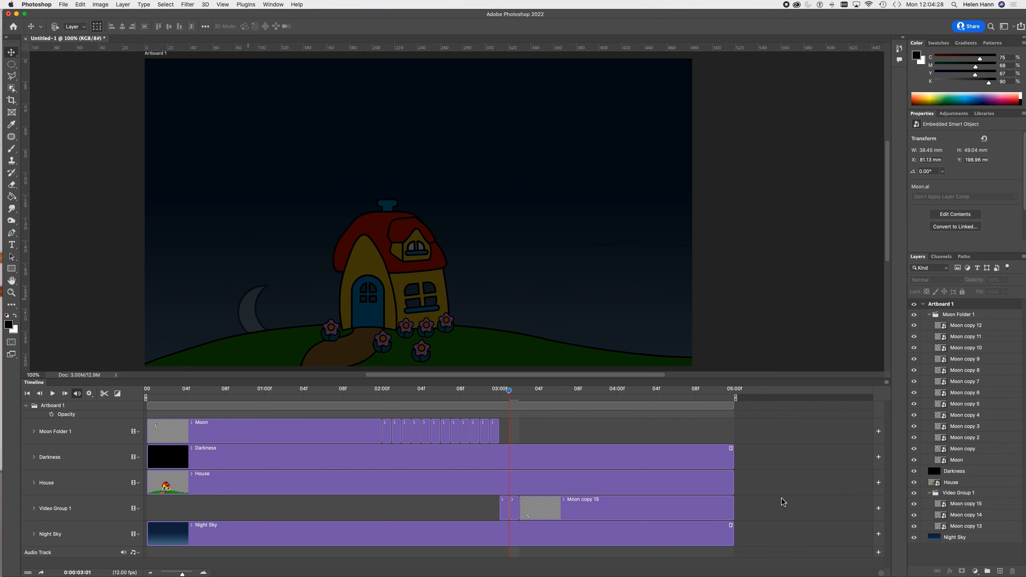
pyautogui.click(595, 516)
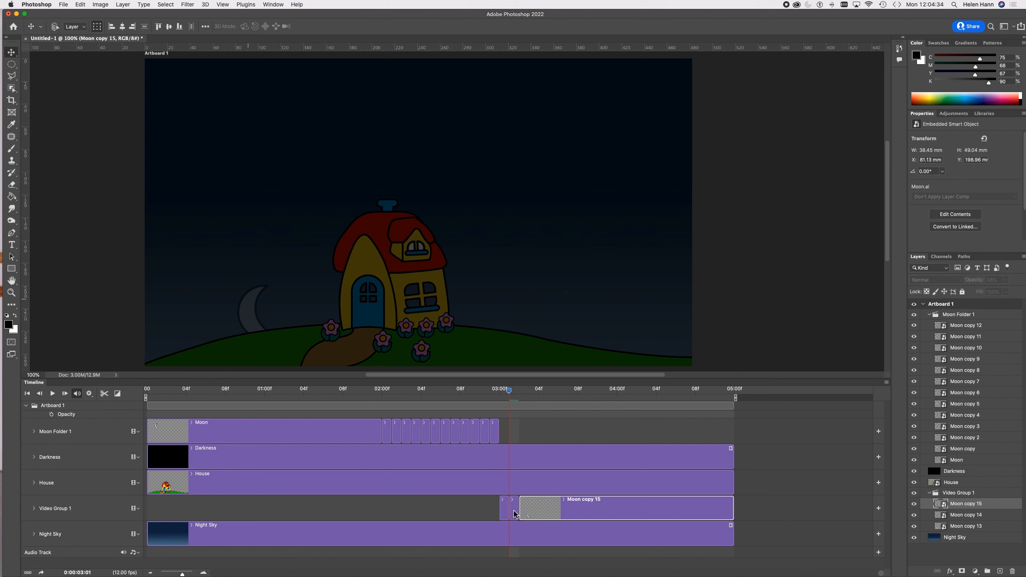
pyautogui.moveTo(510, 391); pyautogui.dragTo(528, 391)
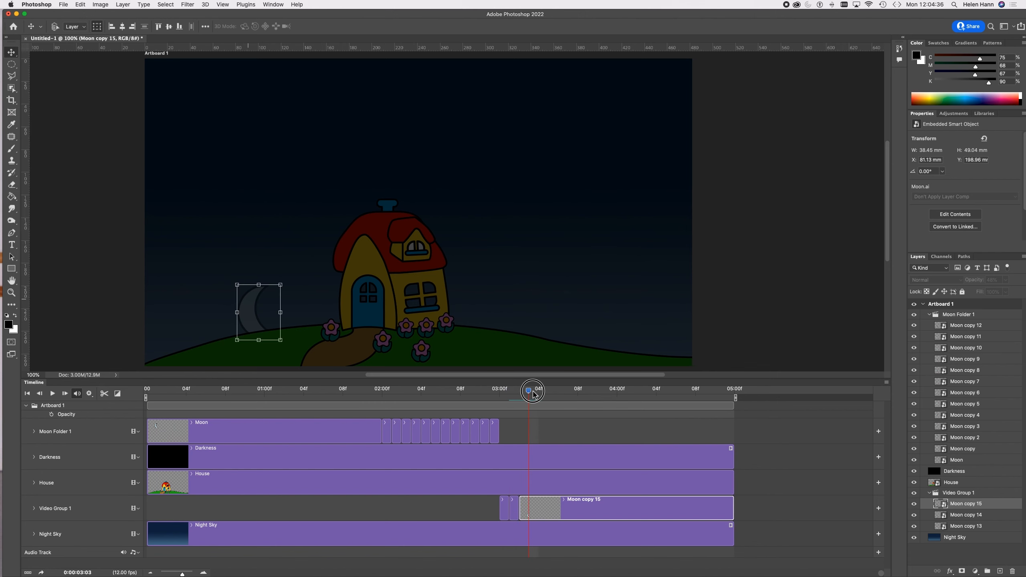
pyautogui.click(1006, 282)
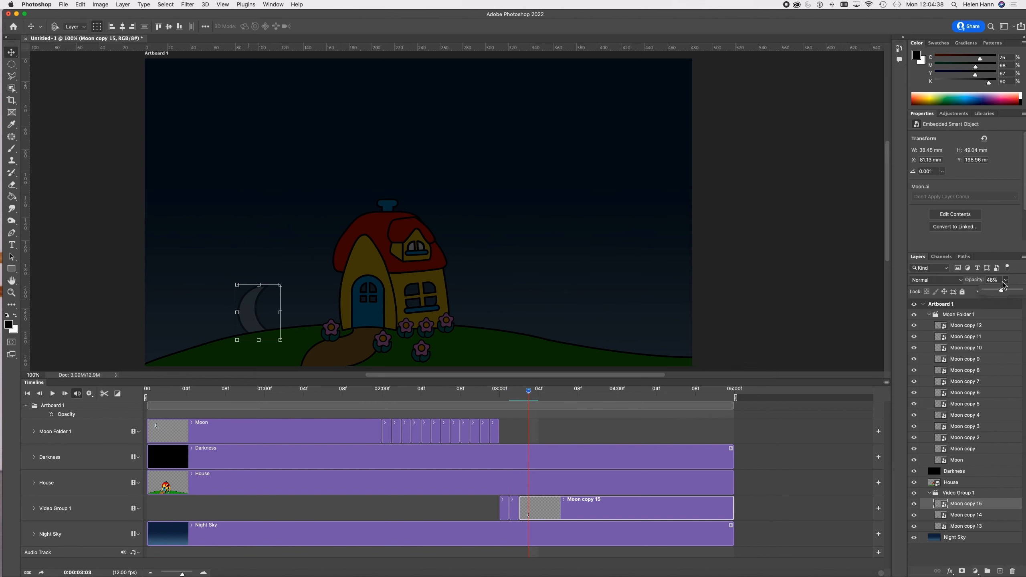
pyautogui.moveTo(1003, 290); pyautogui.dragTo(994, 291)
pyautogui.click(104, 393)
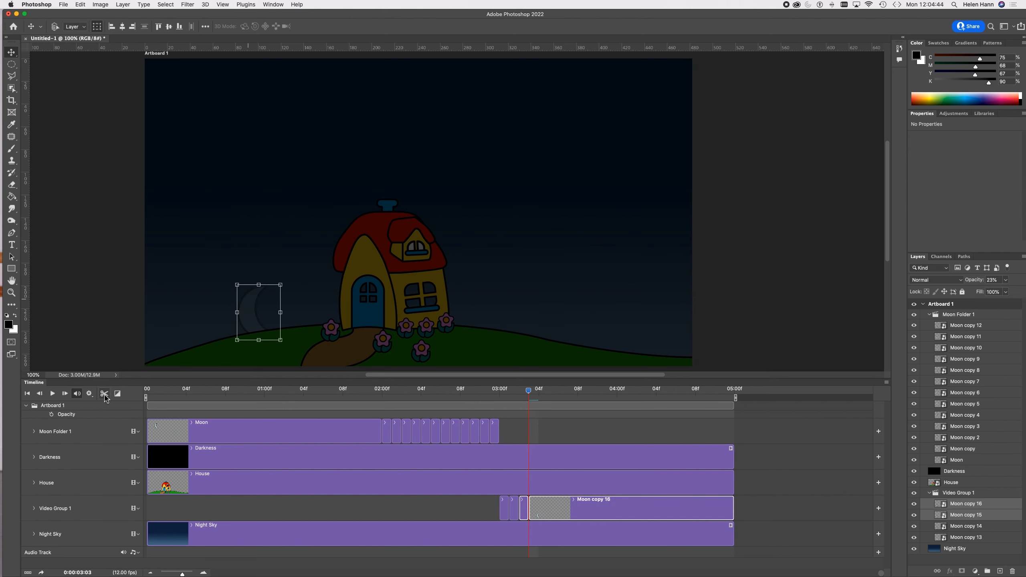
# Step: Move the Moon copy 16 artwork straight down to a Y position of about 211 mm and lower its opacity to 9%
pyautogui.click(544, 513)
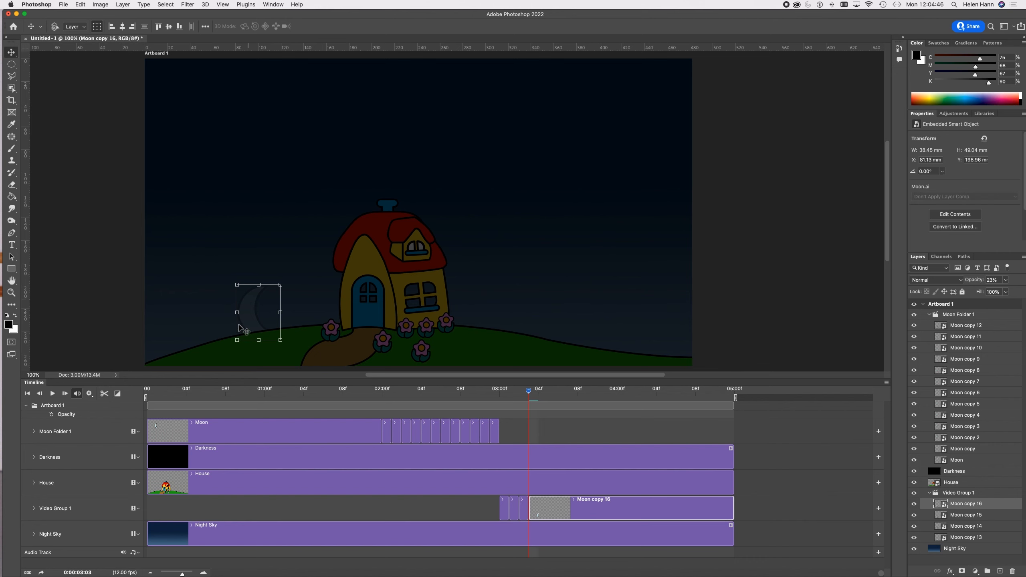
pyautogui.click(250, 310)
pyautogui.moveTo(250, 310); pyautogui.dragTo(250, 327)
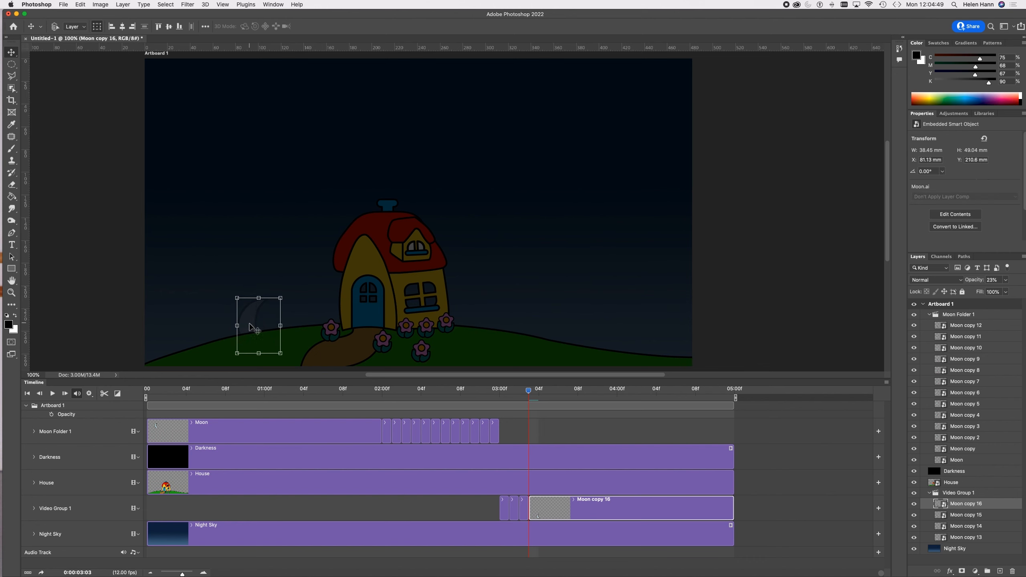
pyautogui.click(1007, 281)
pyautogui.click(988, 291)
# Step: Split the Moon copy 16 clip at 0:00:03:04 and move both pieces' artwork straight down to a Y position of about 222 mm
pyautogui.moveTo(530, 394); pyautogui.dragTo(541, 394)
pyautogui.click(104, 394)
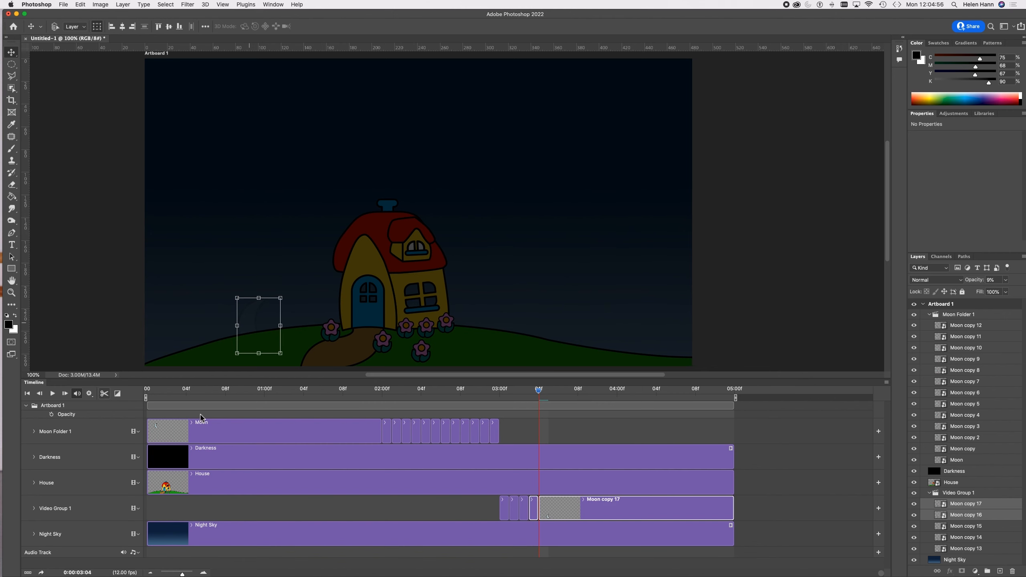
pyautogui.click(253, 320)
pyautogui.moveTo(255, 317); pyautogui.dragTo(252, 332)
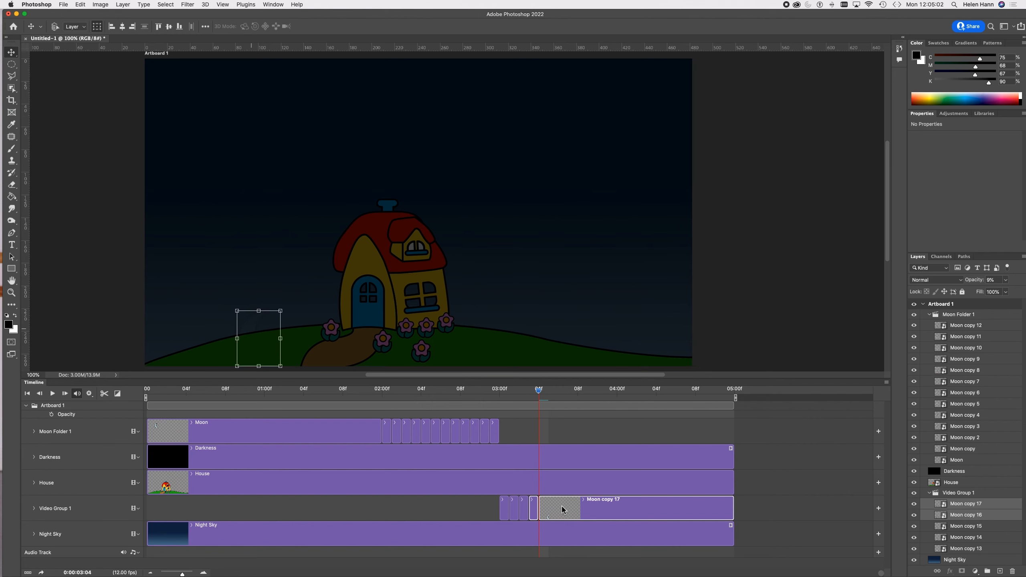
# Step: Split the Moon copy 17 clip at 0:00:03:05 and delete the remainder after the cut
pyautogui.click(540, 391)
pyautogui.moveTo(539, 390); pyautogui.dragTo(549, 391)
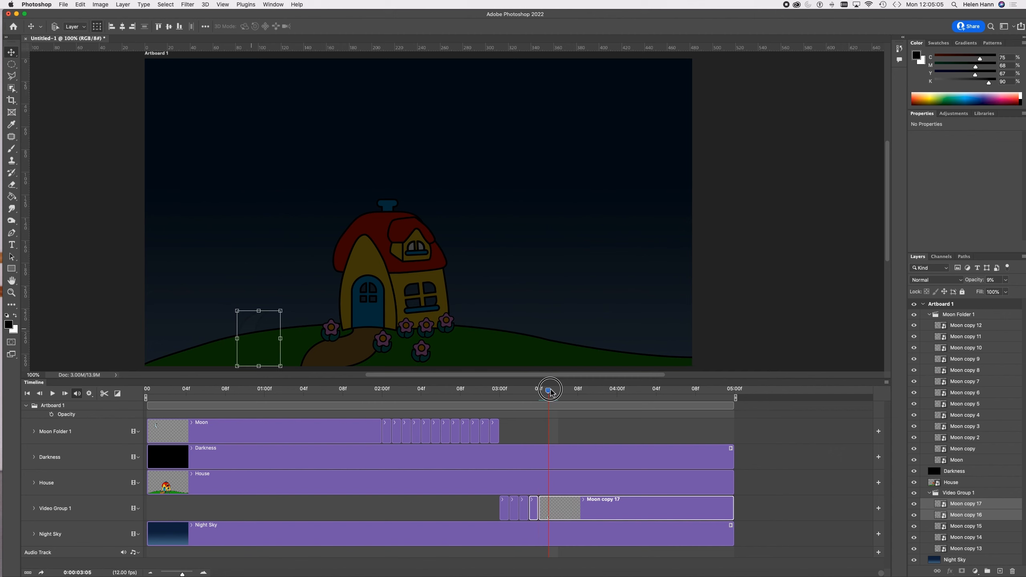
pyautogui.click(105, 394)
pyautogui.click(593, 512)
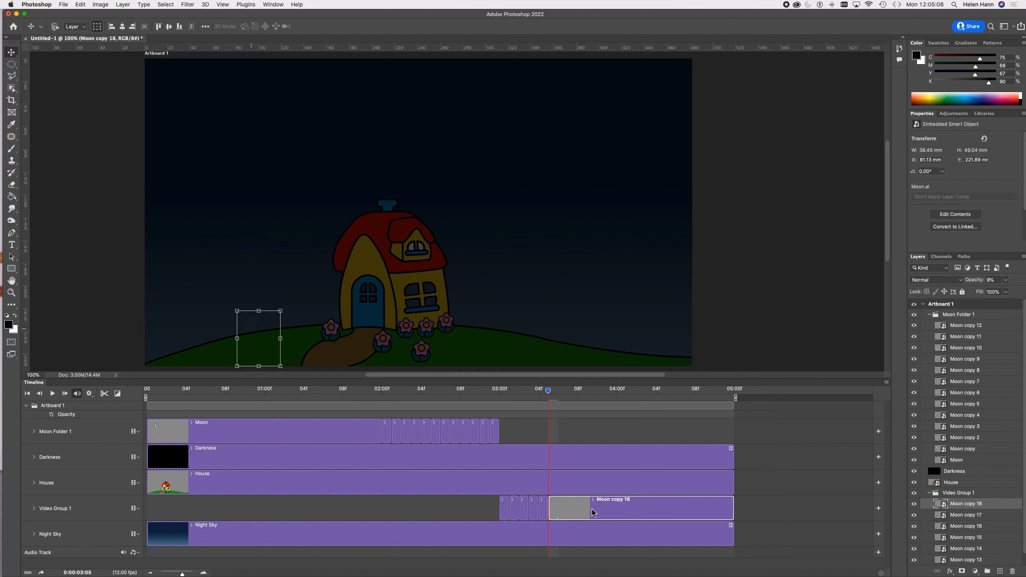
pyautogui.press('Delete')
# Step: Trim the Darkness clip to end at 0:00:03:05
pyautogui.moveTo(548, 391); pyautogui.dragTo(548, 431)
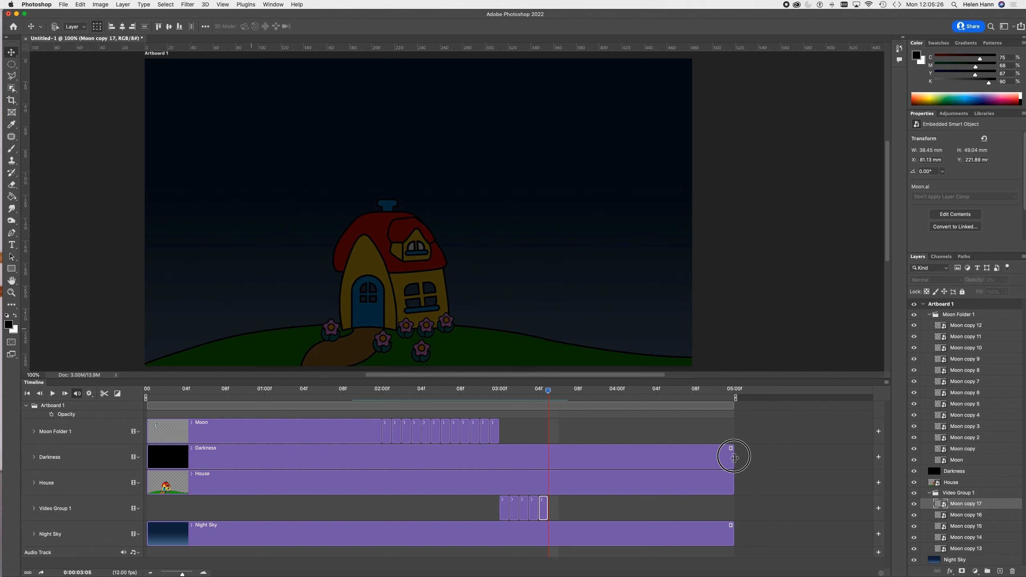
pyautogui.moveTo(735, 457); pyautogui.dragTo(552, 465)
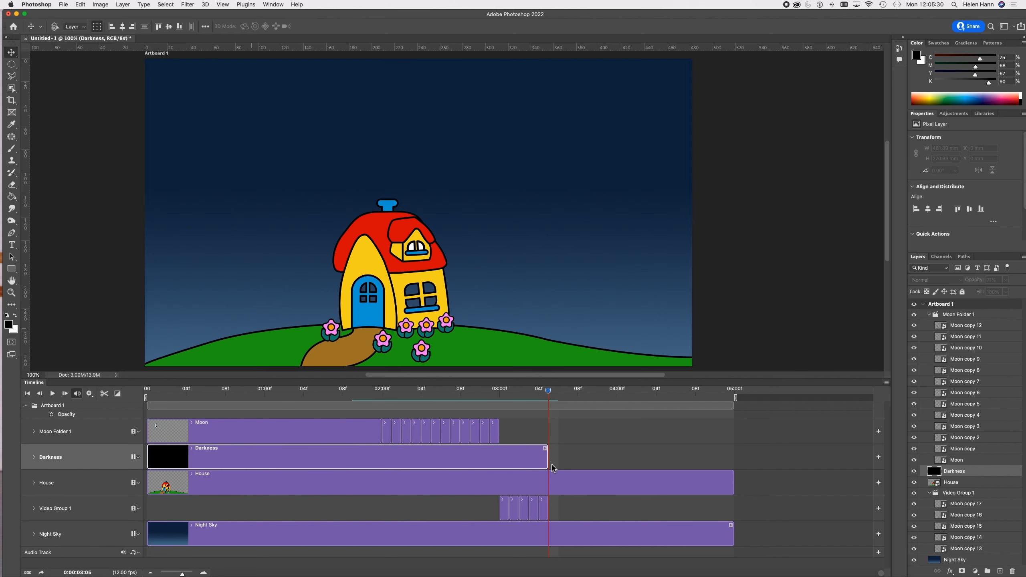
# Step: Apply a 1 s Fade transition to the end of the Darkness clip and preview the frames near its end
pyautogui.moveTo(549, 389)
pyautogui.mouseDown()
pyautogui.moveTo(499, 389)
pyautogui.moveTo(539, 390)
pyautogui.mouseUp()
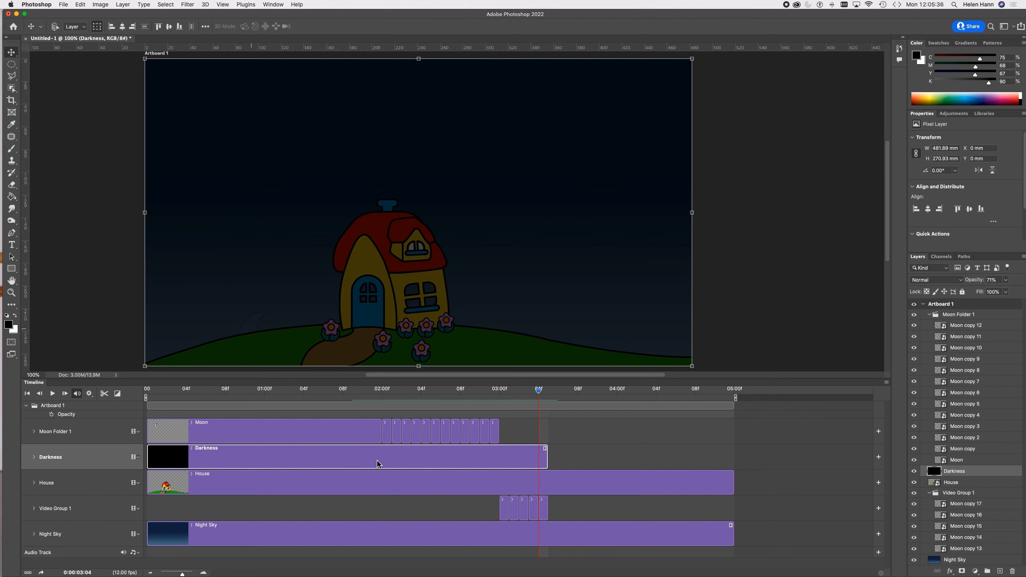
pyautogui.click(117, 394)
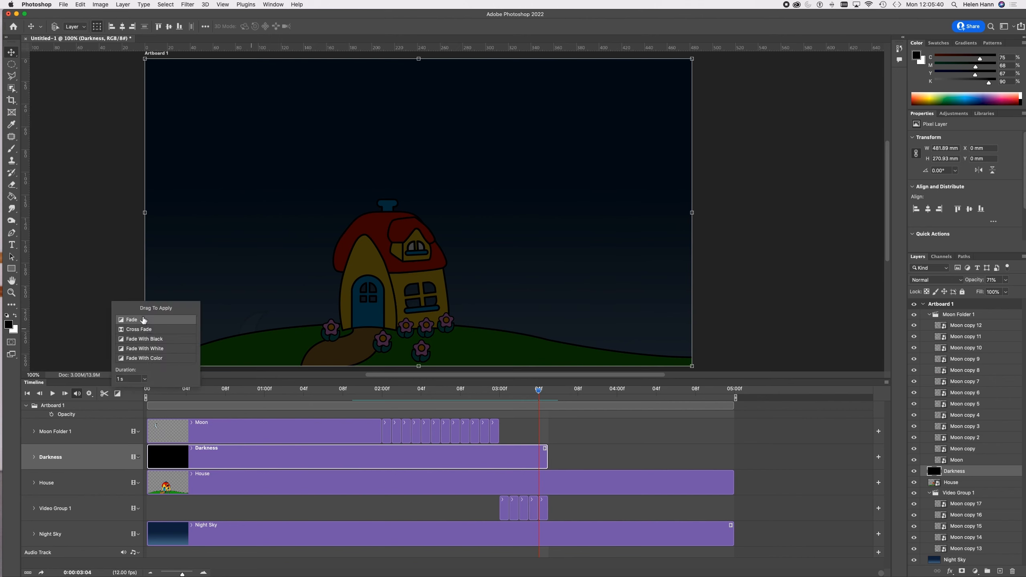
pyautogui.moveTo(126, 323); pyautogui.dragTo(545, 459)
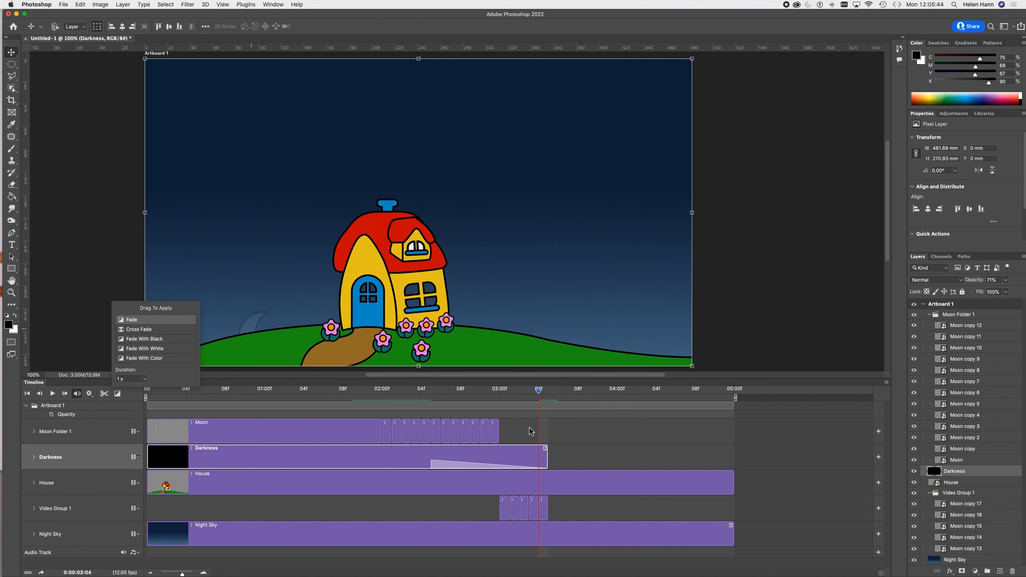
pyautogui.moveTo(539, 393); pyautogui.dragTo(528, 430)
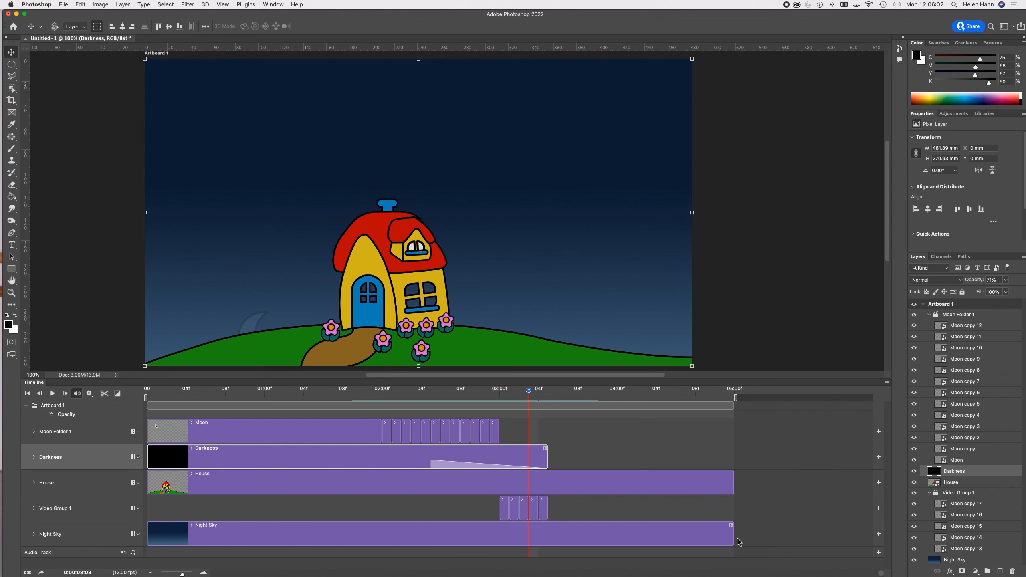
# Step: Trim the Night Sky clip to end at 0:00:03:05 and add a new layer named Sunrise directly above it
pyautogui.moveTo(734, 539); pyautogui.dragTo(550, 535)
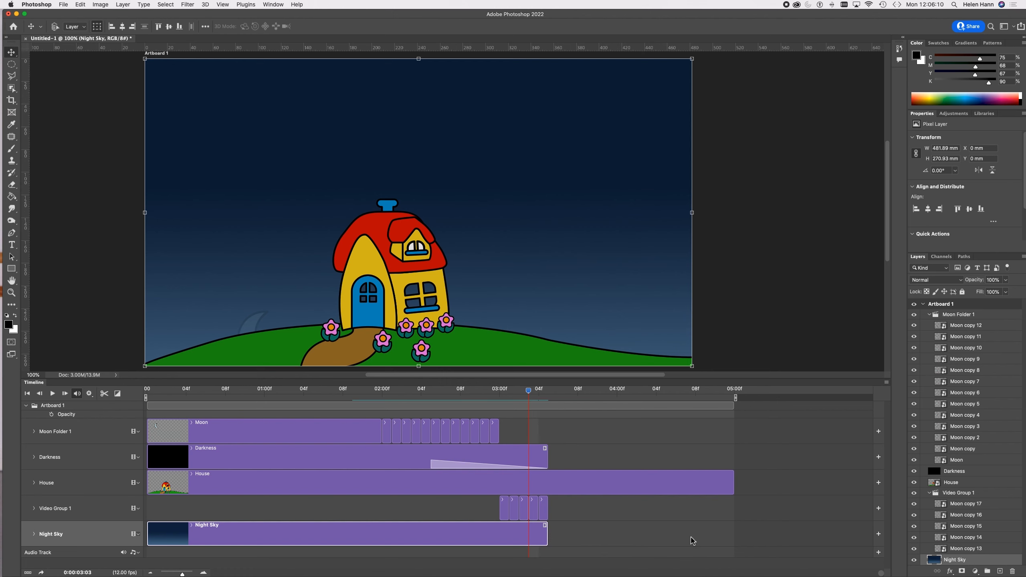
pyautogui.click(1001, 573)
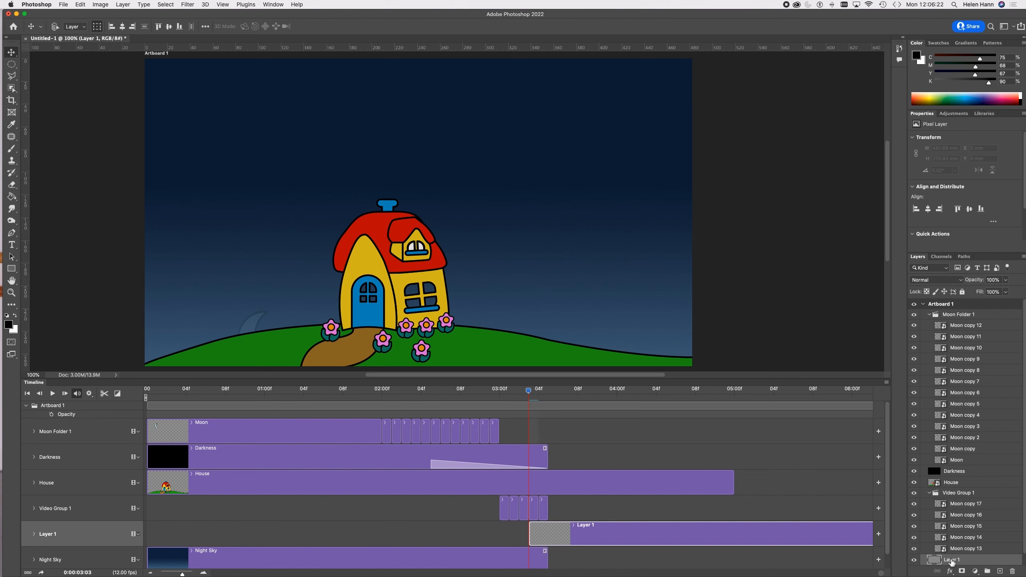
pyautogui.write('Sunrise')
# Step: Place the Sunrise clip on the Night Sky track so it starts right where the Night Sky clip ends
pyautogui.click(545, 533)
pyautogui.moveTo(613, 543); pyautogui.dragTo(594, 551)
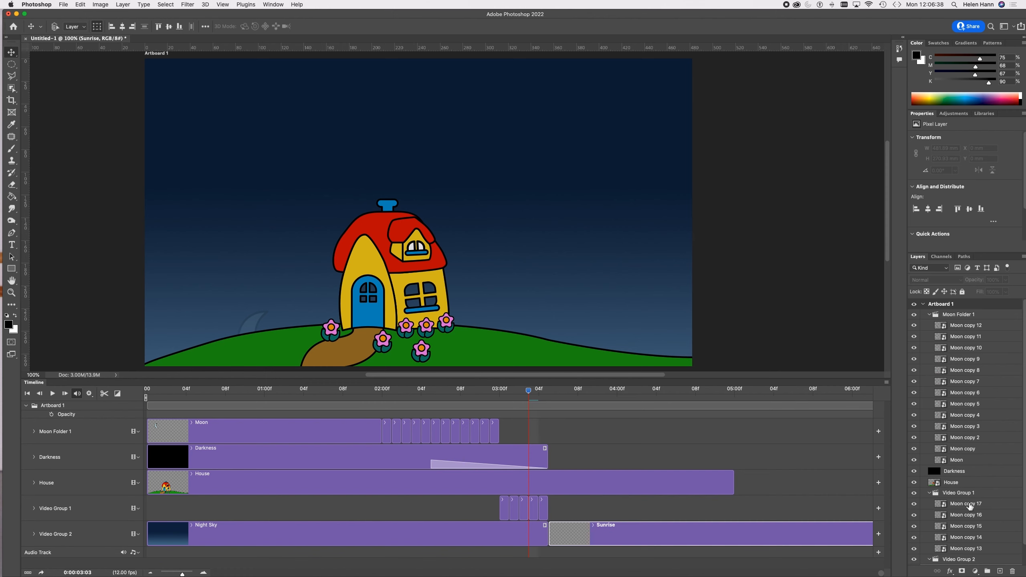
pyautogui.scroll(-1, 1008, 495)
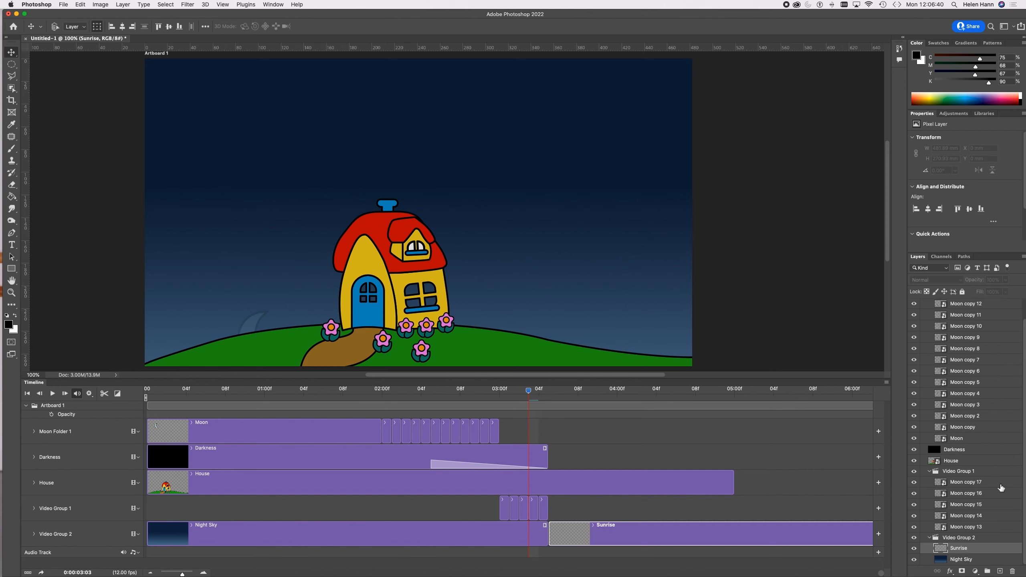
# Step: Rename Video Group 2 as Sky Group and Video Group 1 as Moon Group 2
pyautogui.click(944, 540)
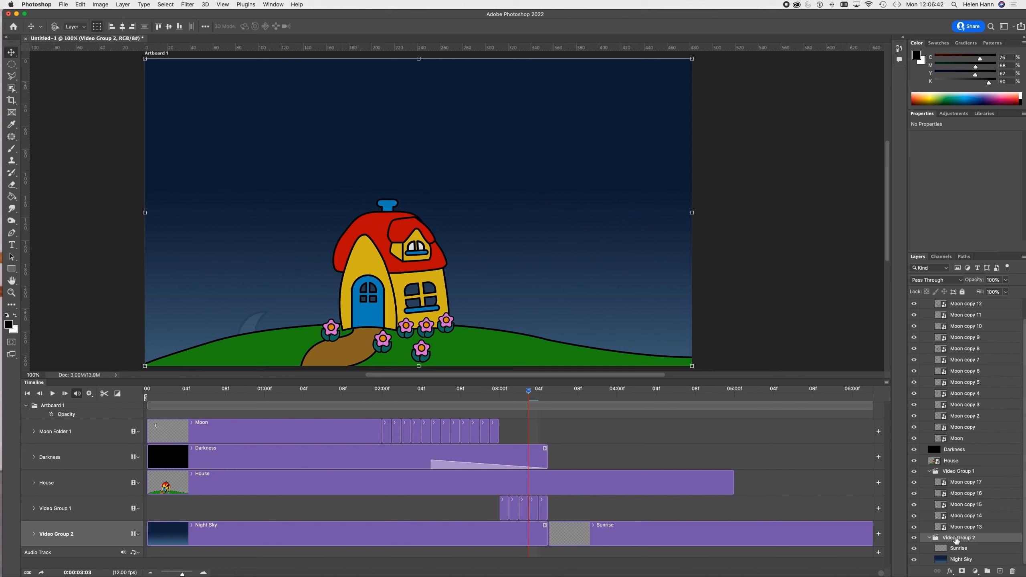
pyautogui.doubleClick(955, 537)
pyautogui.write('Sky Group')
pyautogui.press('Return')
pyautogui.click(955, 473)
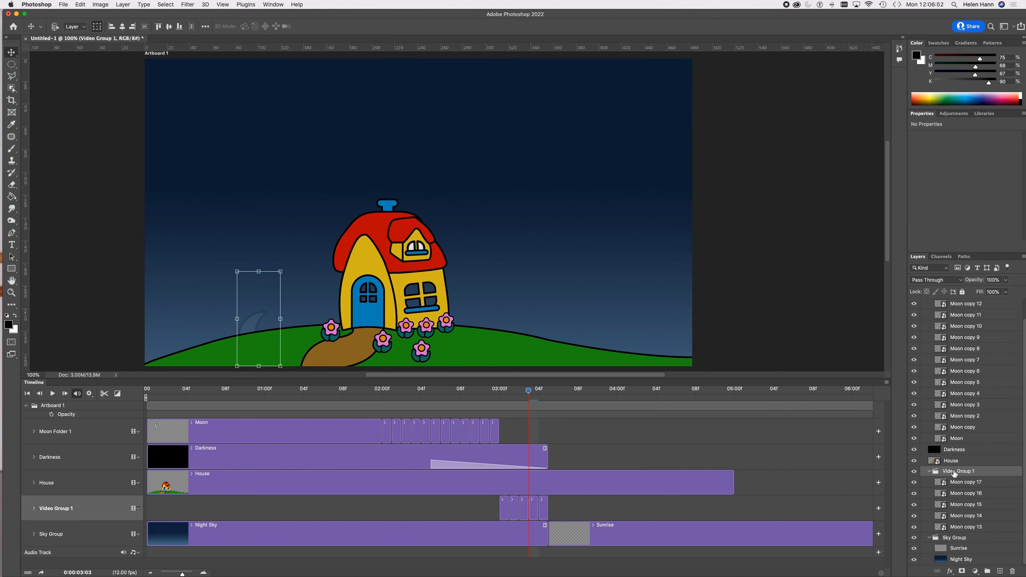
pyautogui.doubleClick(957, 473)
pyautogui.write('Moon Group 2')
# Step: With the Sunrise layer selected at frame 0:00:04:02, set the Gradient tool to the Orange_09 preset
pyautogui.click(952, 552)
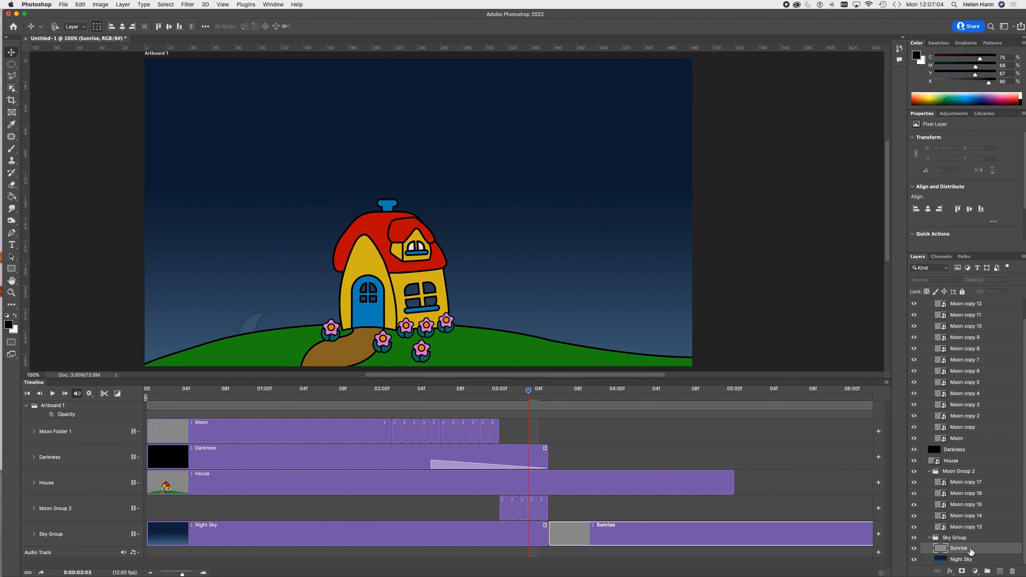
pyautogui.moveTo(529, 390); pyautogui.dragTo(636, 394)
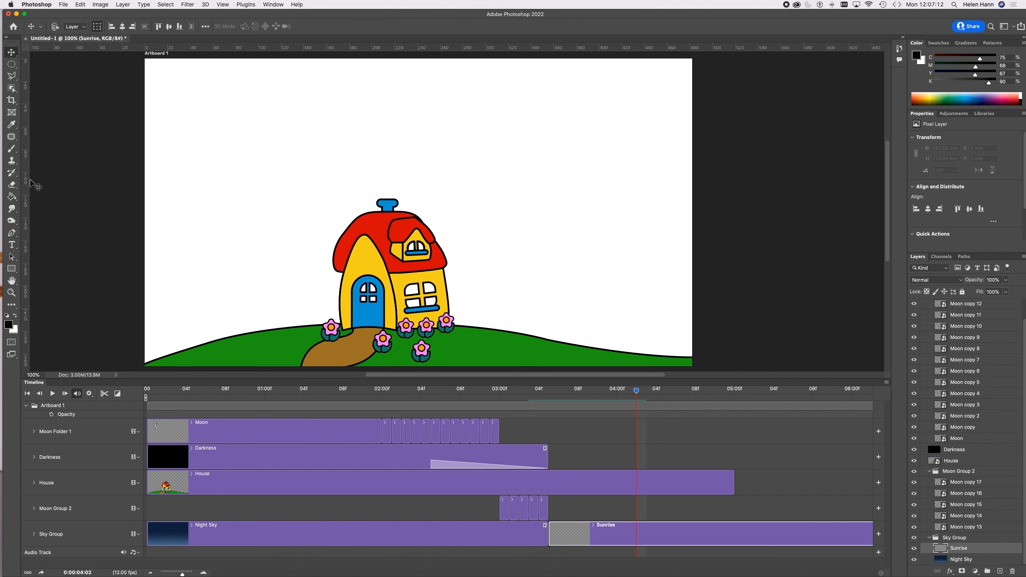
pyautogui.click(12, 197)
pyautogui.click(50, 195)
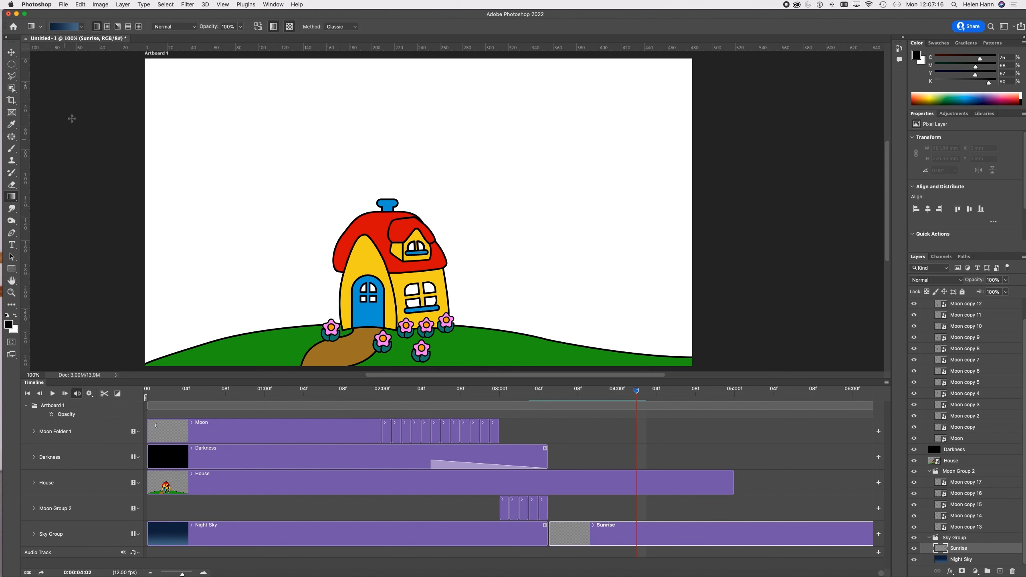
pyautogui.click(82, 27)
pyautogui.scroll(-5, 62, 59)
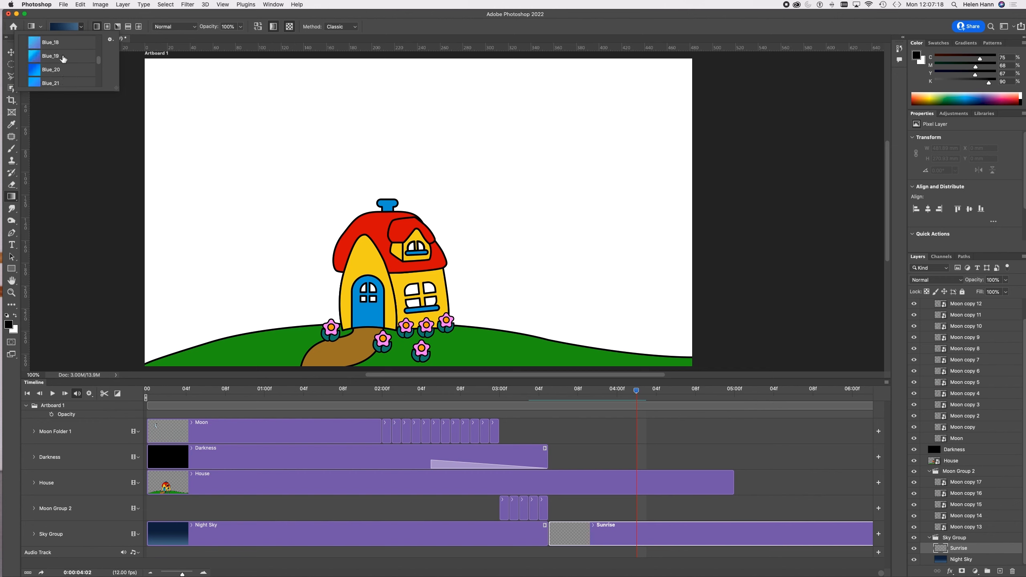
pyautogui.scroll(5, 62, 59)
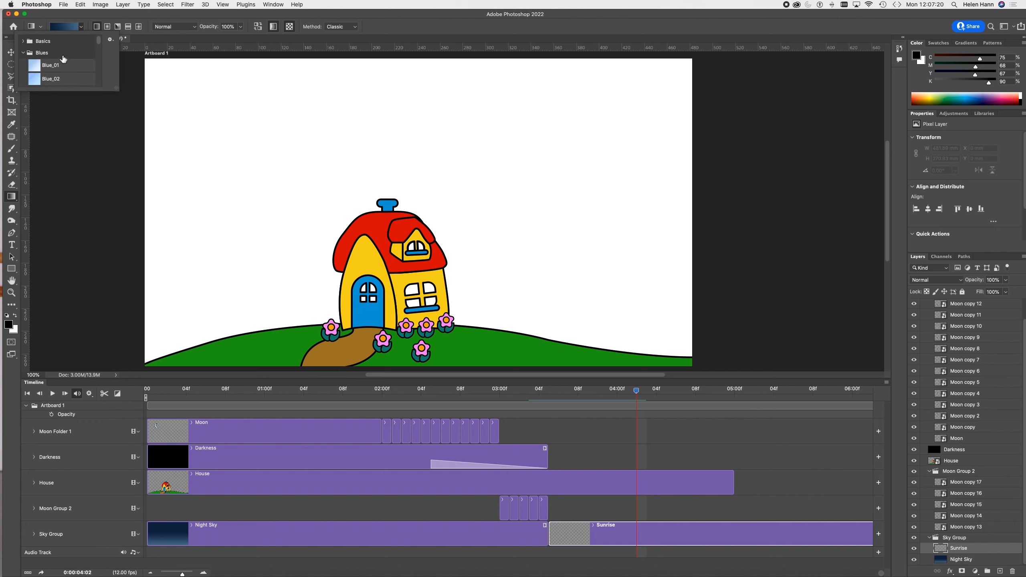
pyautogui.click(24, 53)
pyautogui.scroll(-1, 52, 79)
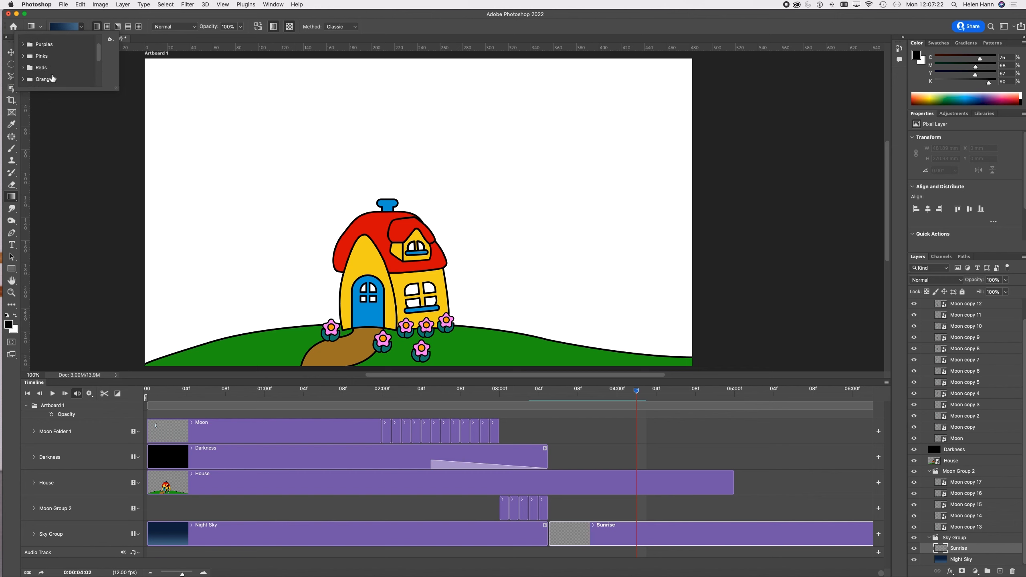
pyautogui.scroll(-1, 53, 79)
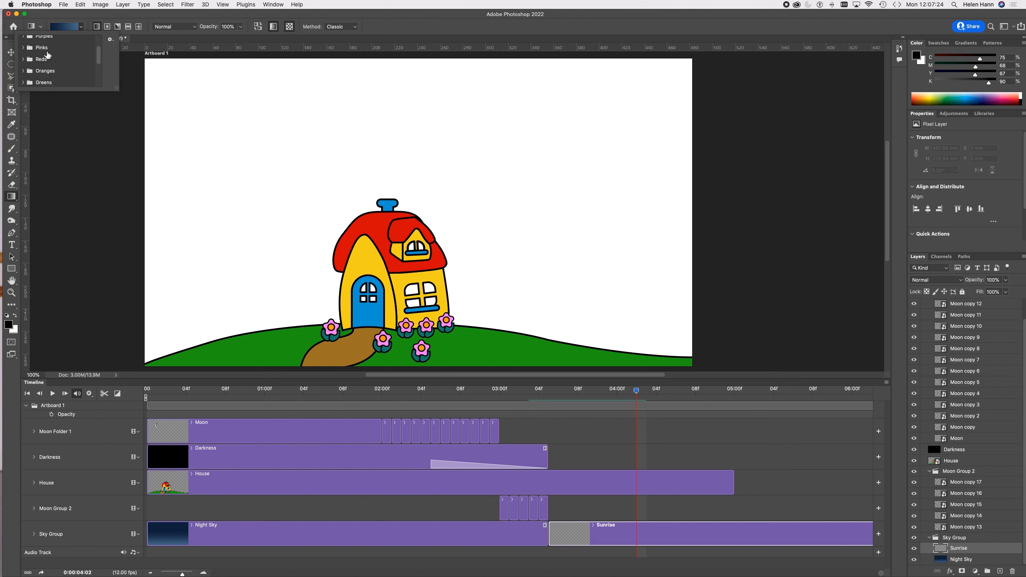
pyautogui.click(30, 71)
pyautogui.click(30, 71)
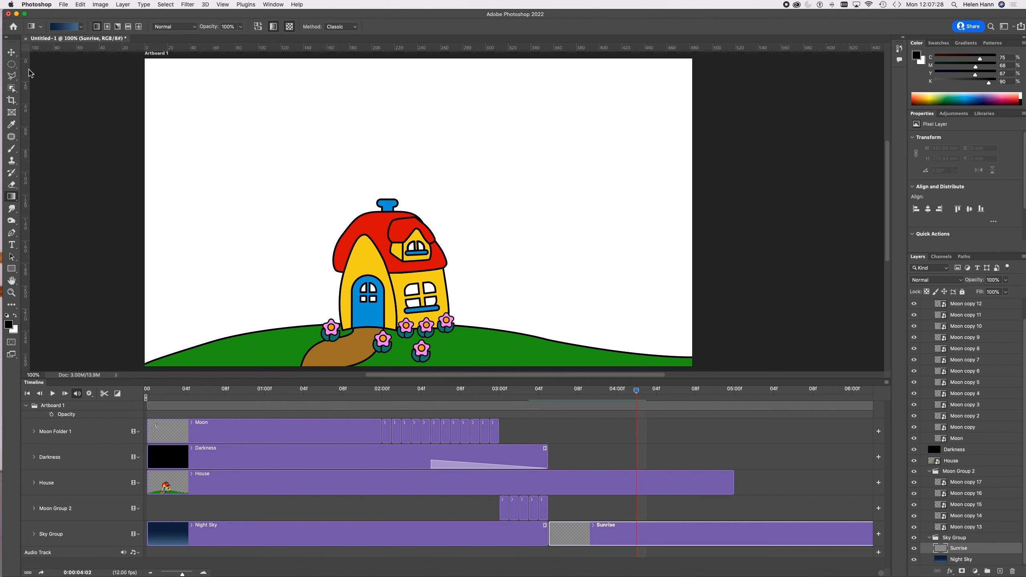
pyautogui.click(82, 27)
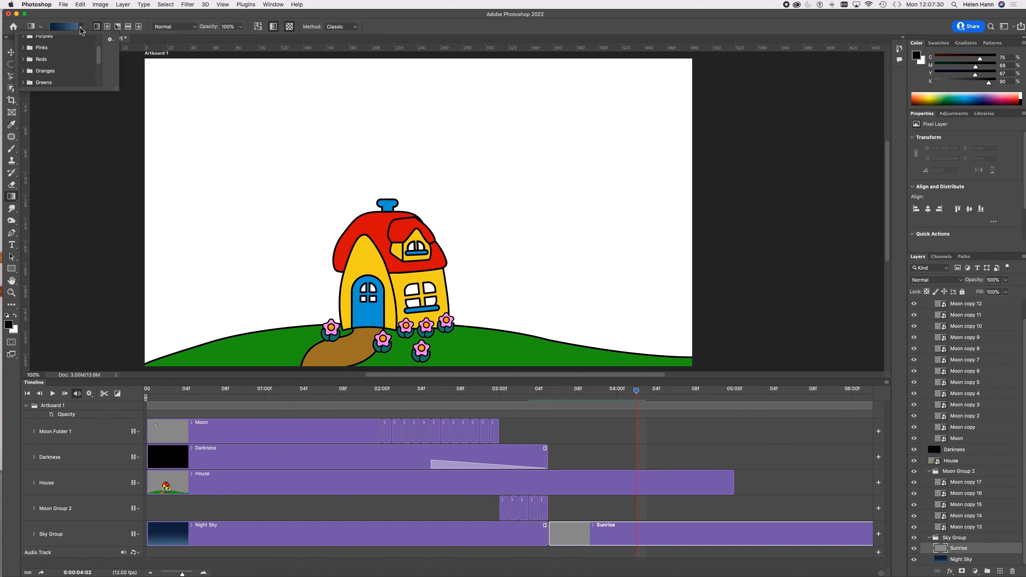
pyautogui.click(25, 71)
pyautogui.scroll(-5, 69, 71)
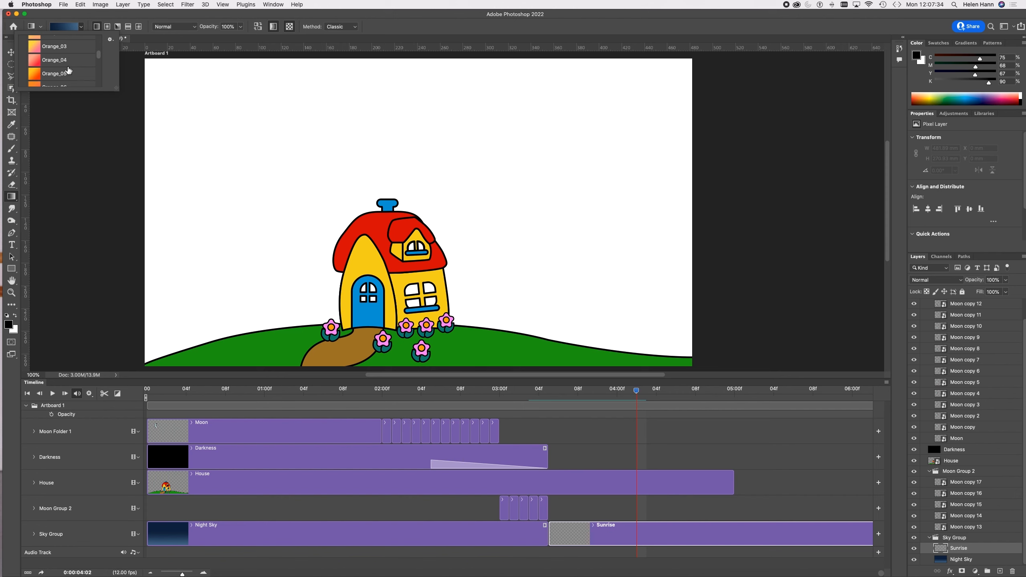
pyautogui.scroll(-2, 68, 71)
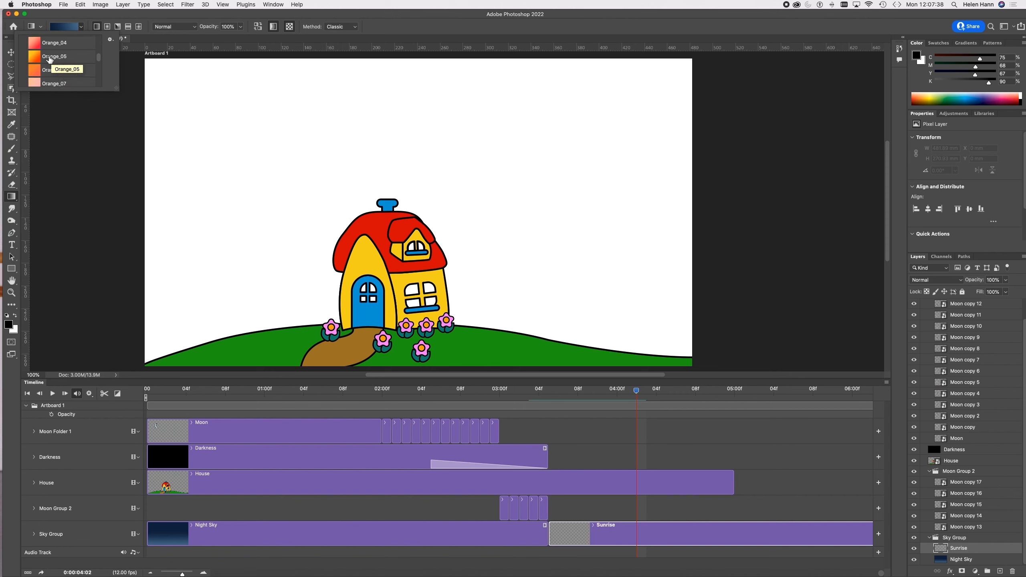
pyautogui.scroll(-3, 50, 60)
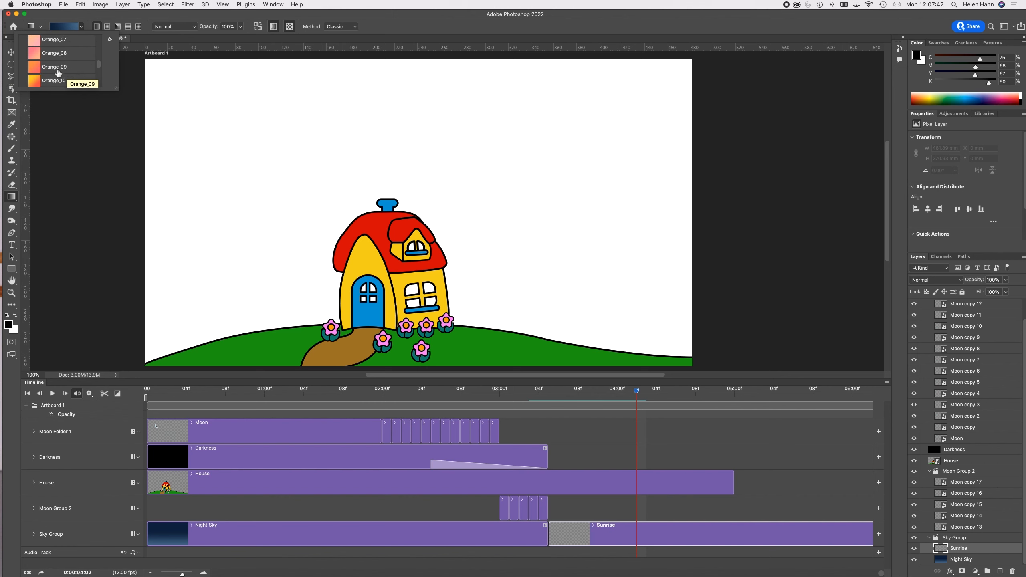
pyautogui.scroll(-5, 53, 71)
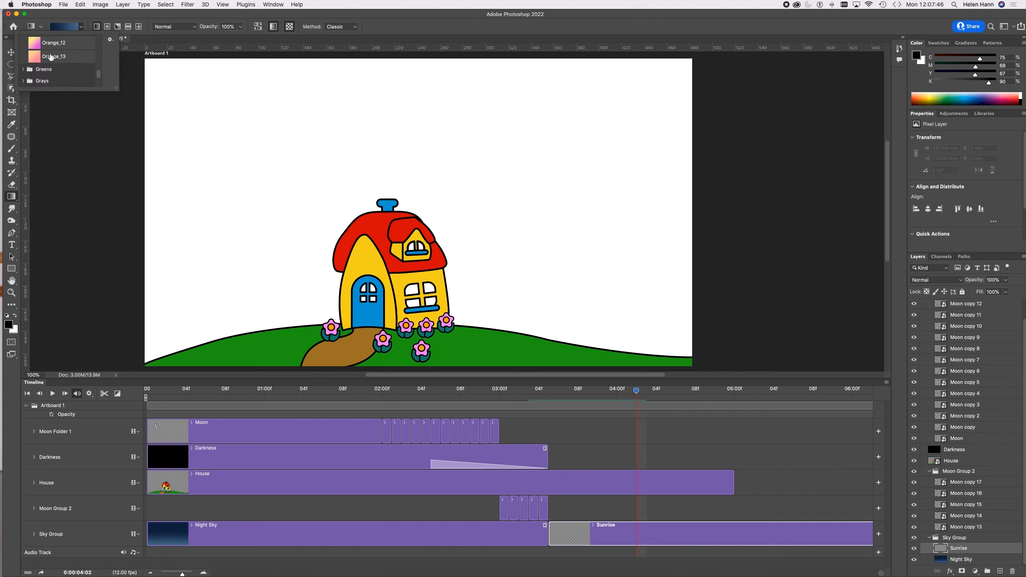
pyautogui.scroll(2, 52, 58)
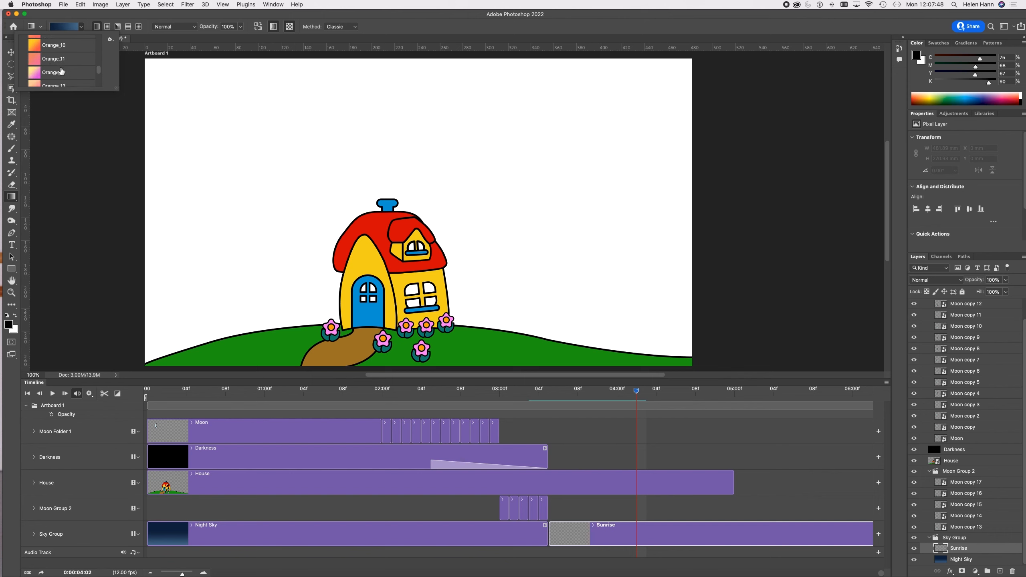
pyautogui.scroll(1, 57, 60)
pyautogui.click(53, 41)
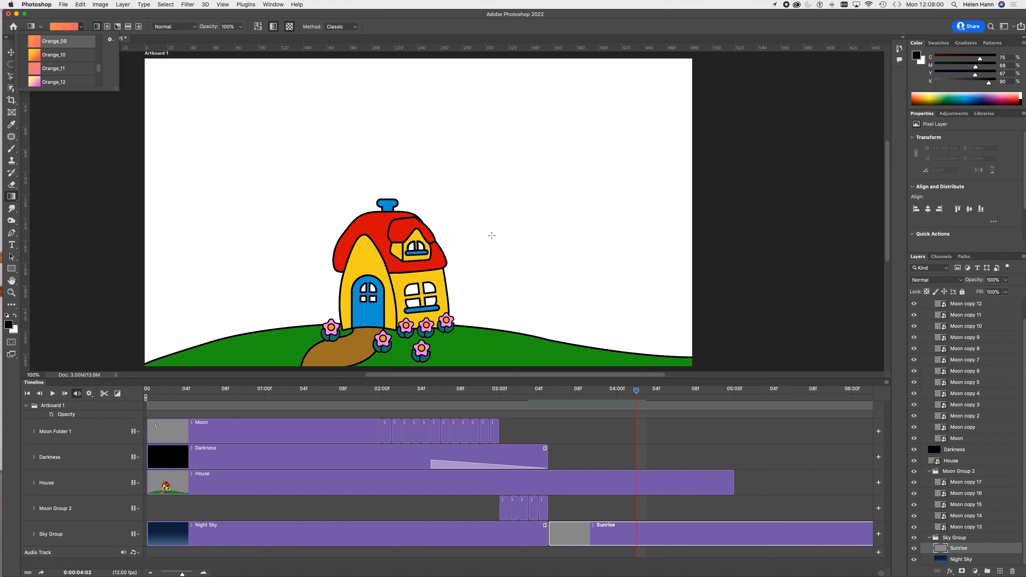
# Step: Fill the Sunrise layer with a vertical gradient running from orange near the hill to coral red high in the sky
pyautogui.moveTo(489, 216); pyautogui.dragTo(489, 312)
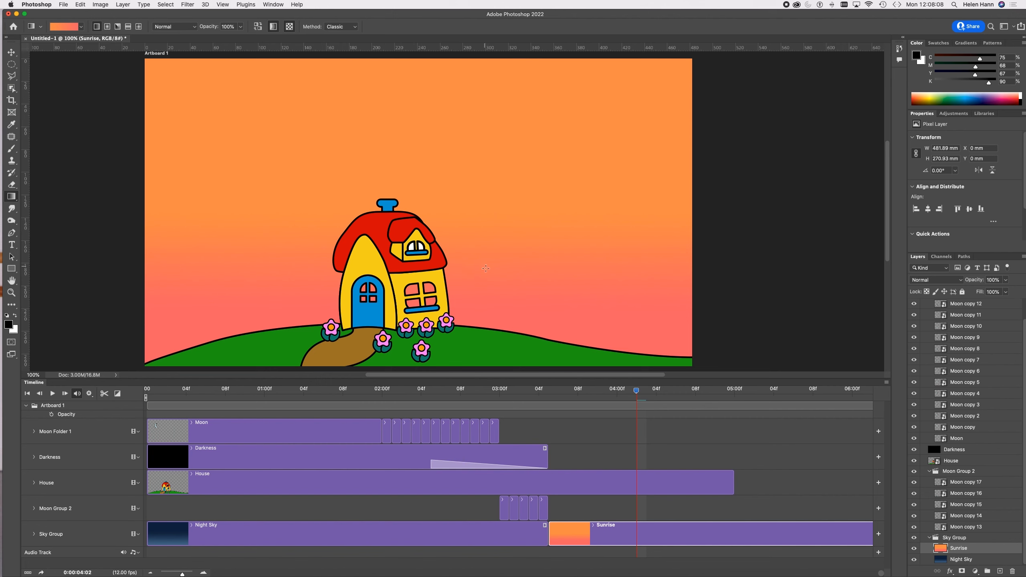
pyautogui.moveTo(481, 273); pyautogui.dragTo(476, 105)
pyautogui.moveTo(469, 334); pyautogui.dragTo(465, 183)
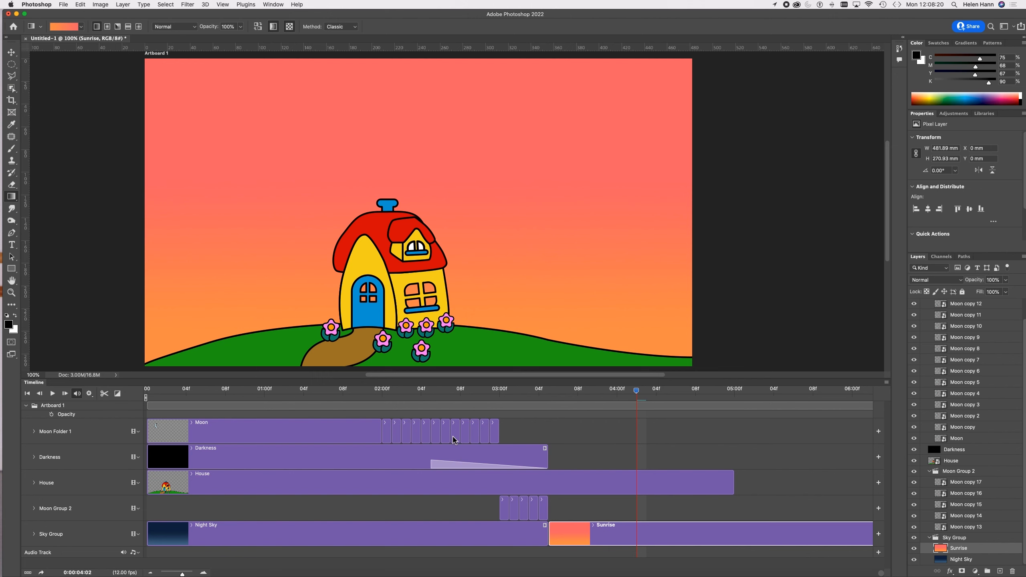
# Step: Apply a 1 s Cross Fade transition between the Night Sky and Sunrise clips
pyautogui.moveTo(637, 391); pyautogui.dragTo(536, 401)
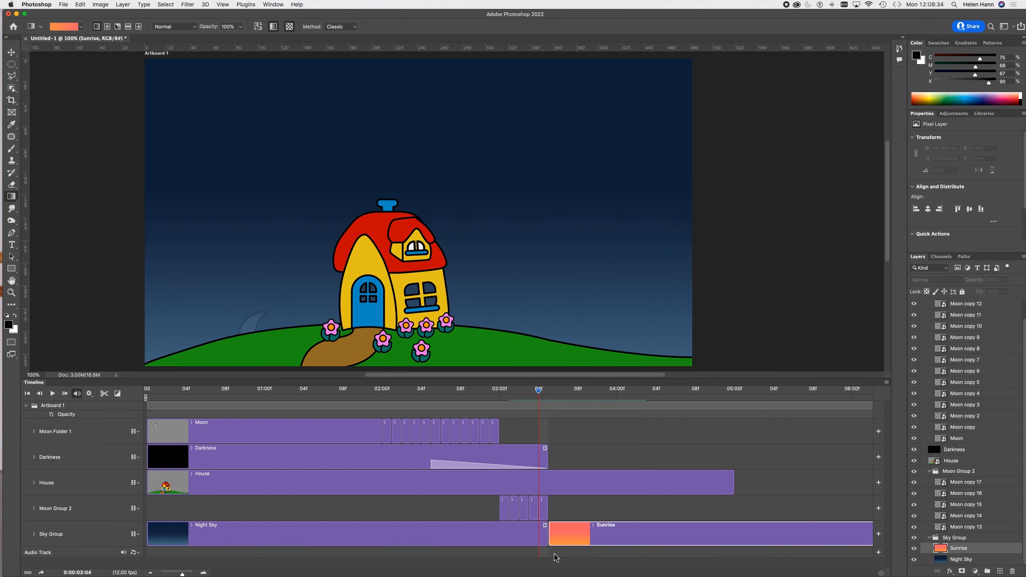
pyautogui.click(117, 393)
pyautogui.click(152, 331)
pyautogui.moveTo(152, 331); pyautogui.dragTo(587, 539)
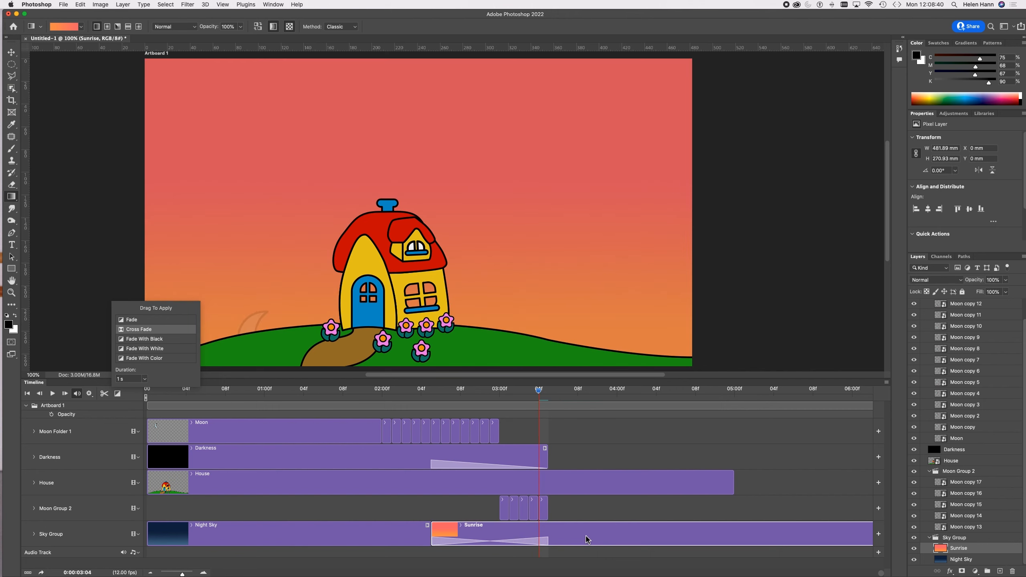
# Step: Play the animation from the first frame to check the change from night to sunrise
pyautogui.moveTo(536, 403); pyautogui.dragTo(235, 407)
pyautogui.click(27, 393)
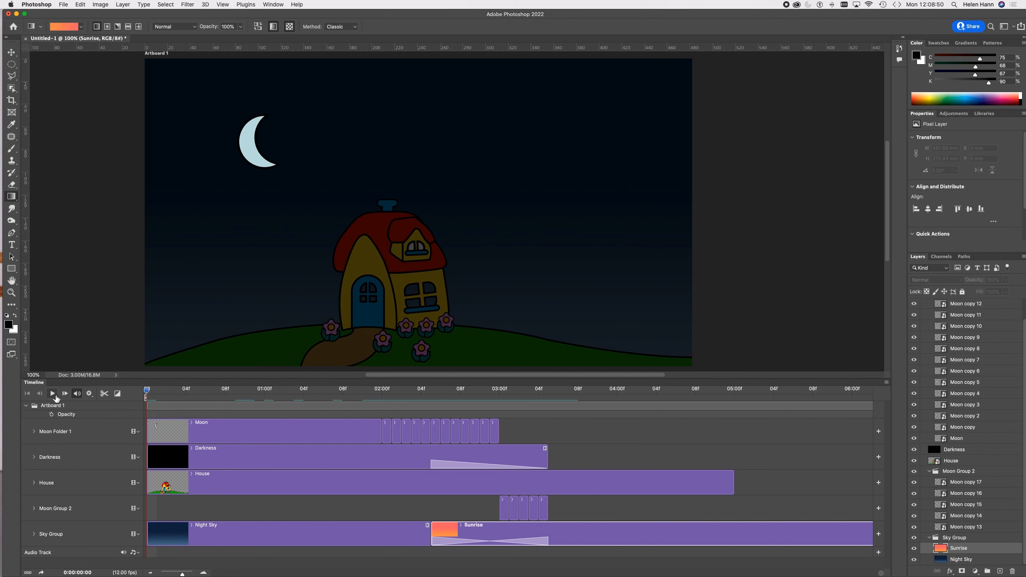
pyautogui.click(53, 394)
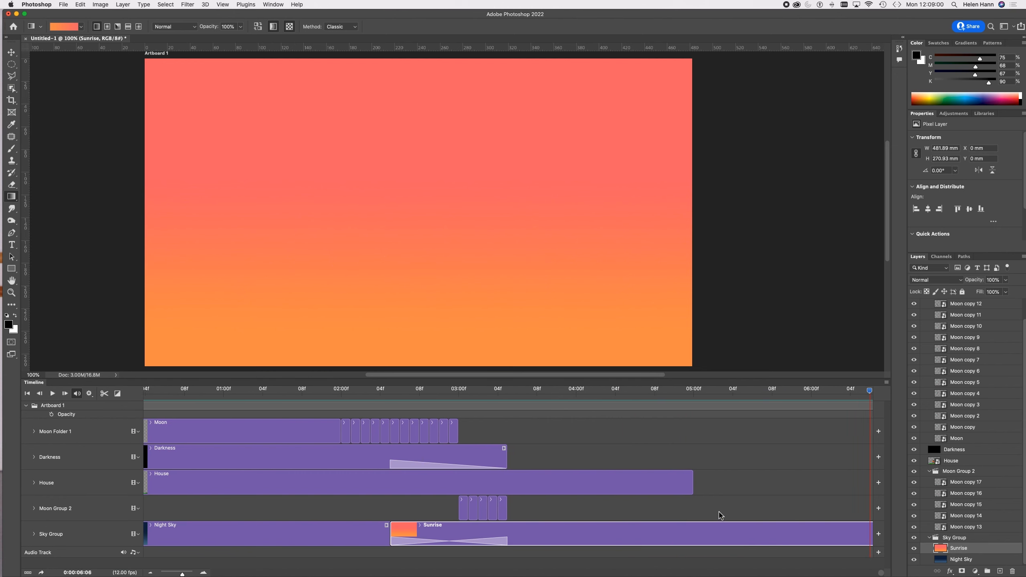
# Step: Extend the House clip so it ends together with the Sunrise clip
pyautogui.hscroll(3, 719, 516)
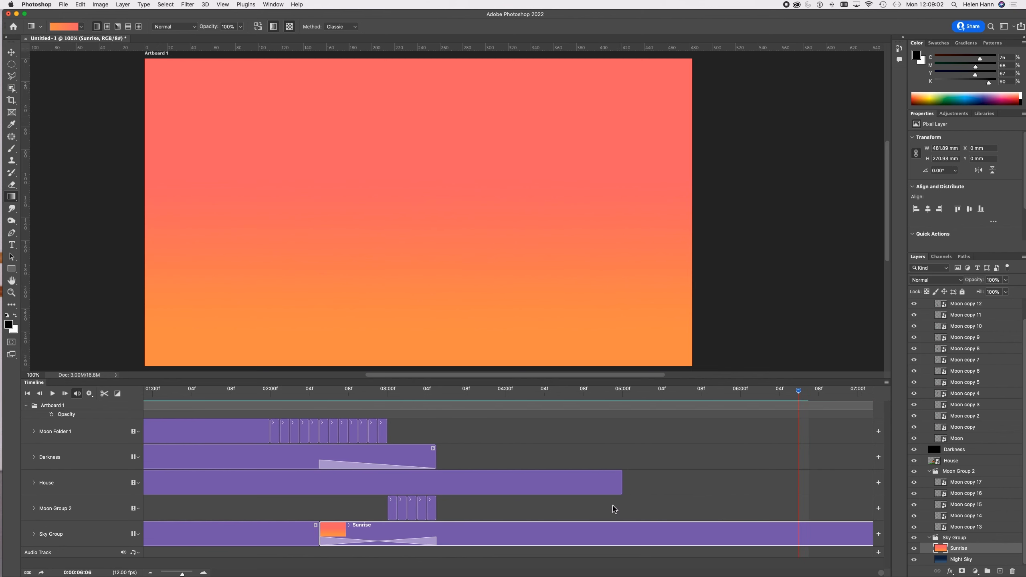
pyautogui.moveTo(623, 484); pyautogui.dragTo(872, 490)
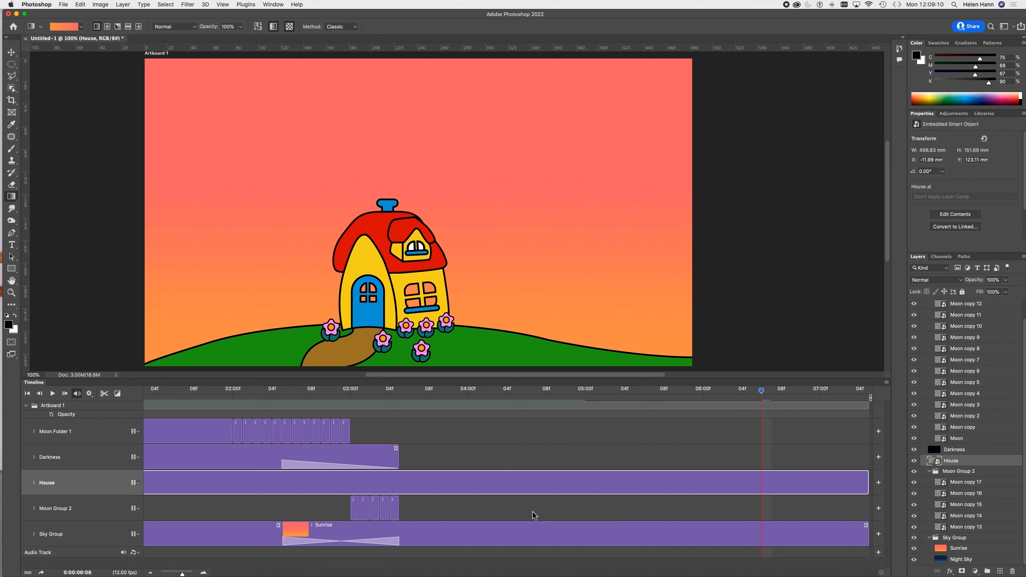
# Step: Extend the Darkness clip to end at 0:00:04:05 and preview the frames around its fade
pyautogui.moveTo(761, 391); pyautogui.dragTo(584, 402)
pyautogui.hscroll(-3, 493, 448)
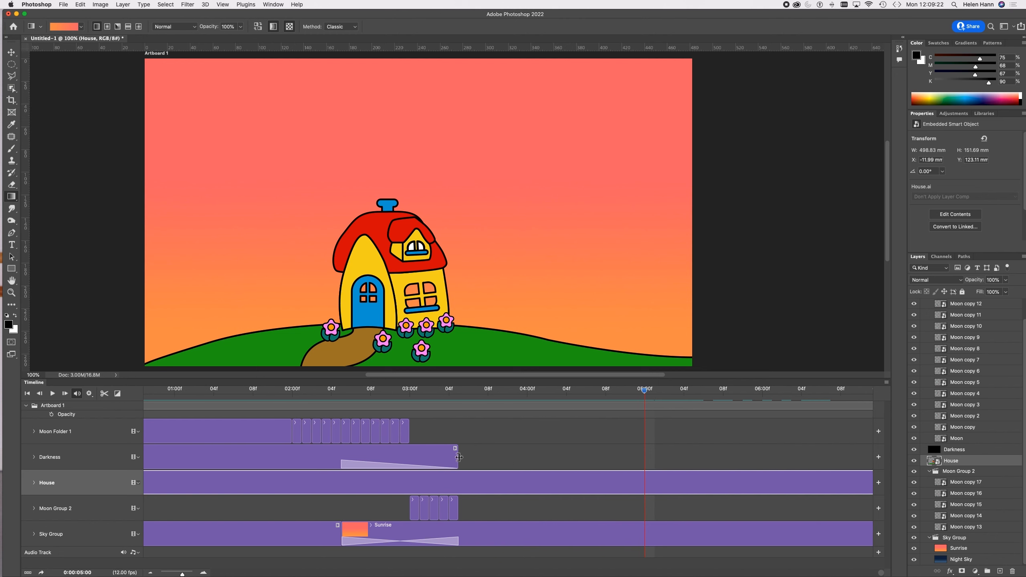
pyautogui.moveTo(457, 457); pyautogui.dragTo(576, 457)
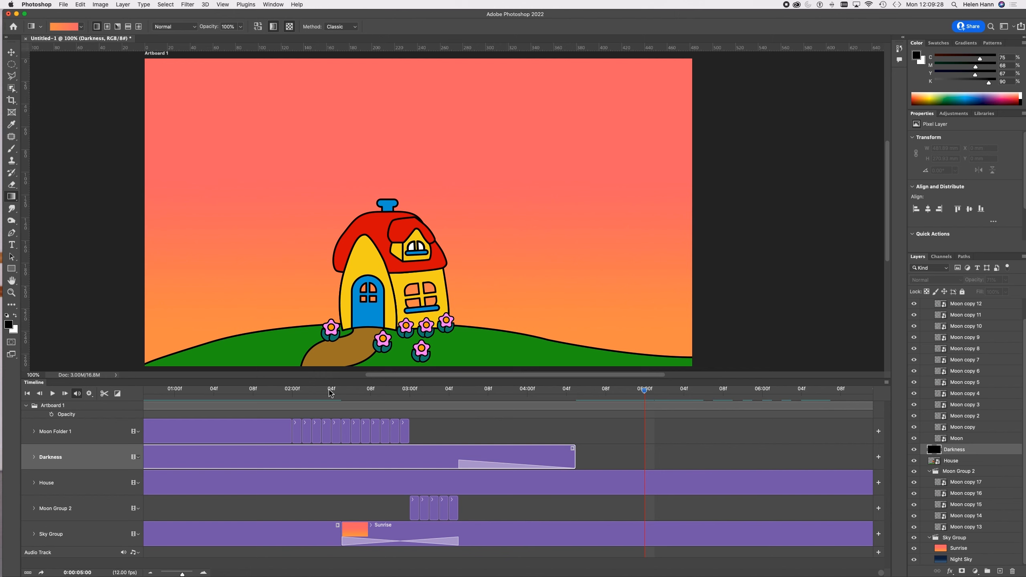
pyautogui.moveTo(336, 391); pyautogui.dragTo(527, 423)
pyautogui.press('space')
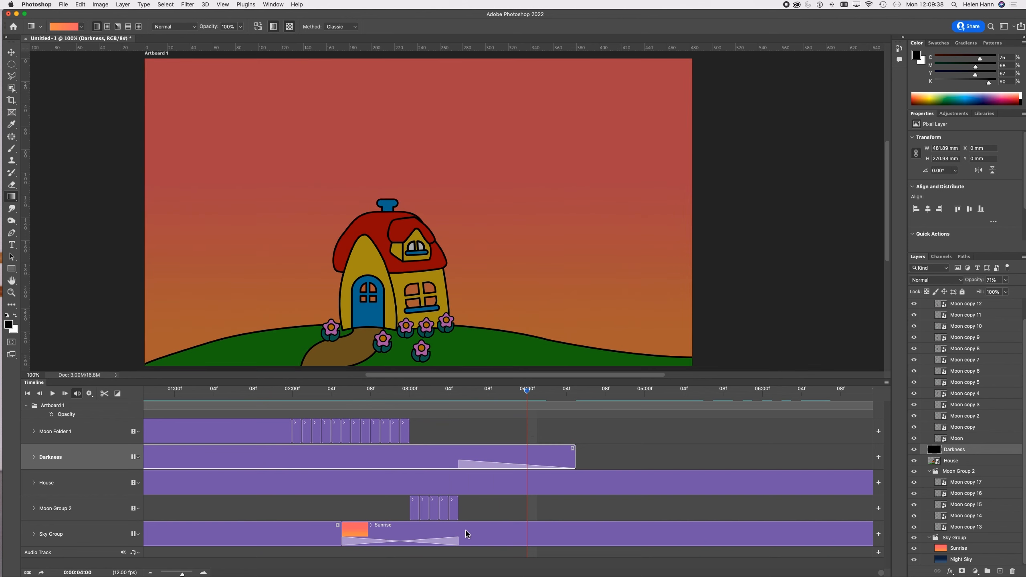
# Step: Delete the Cross Fade and shift the cut between the Night Sky and Sunrise clips to 0:00:04:06
pyautogui.click(435, 543)
pyautogui.press('Delete')
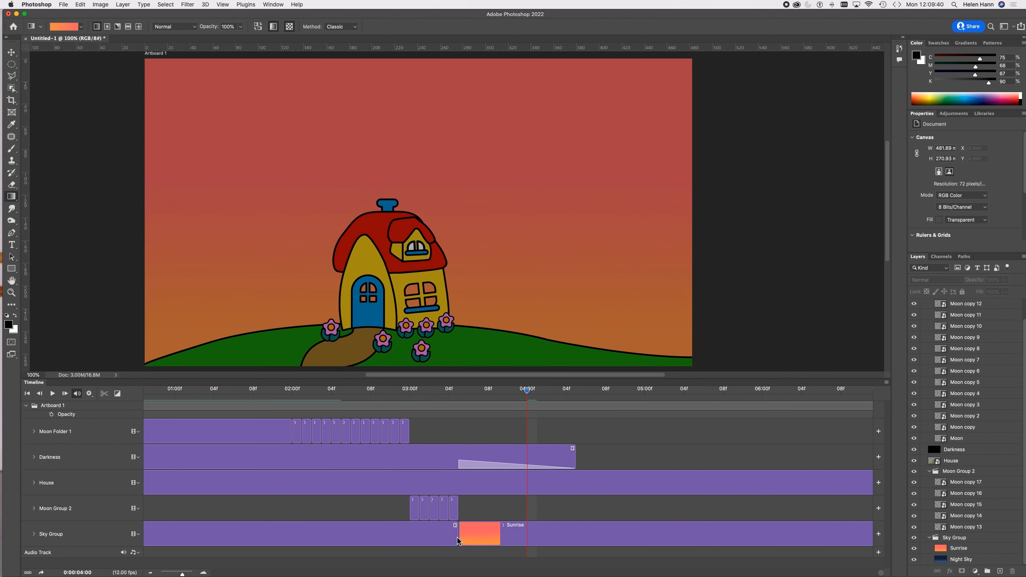
pyautogui.moveTo(493, 536); pyautogui.dragTo(620, 537)
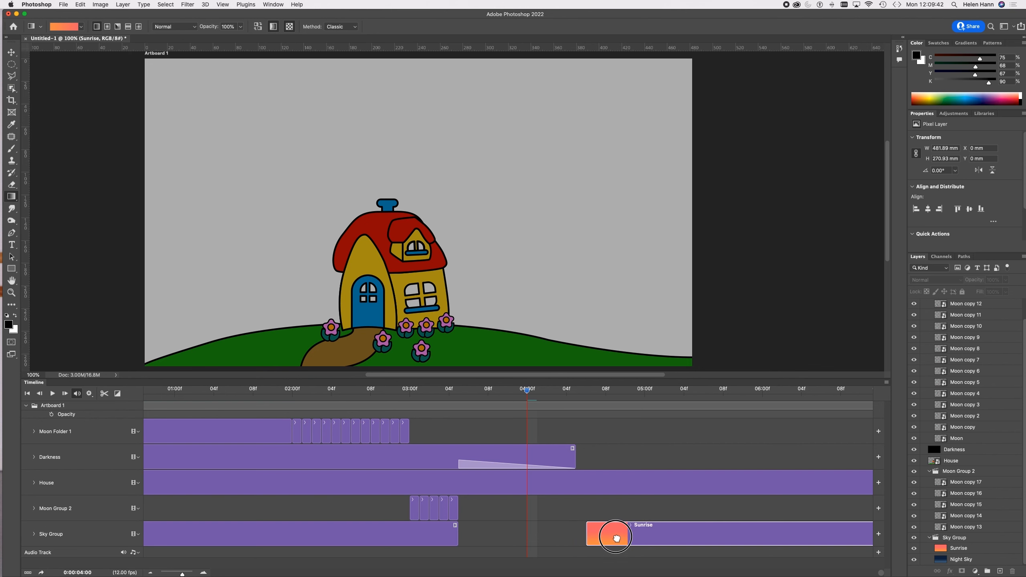
pyautogui.moveTo(456, 541); pyautogui.dragTo(589, 542)
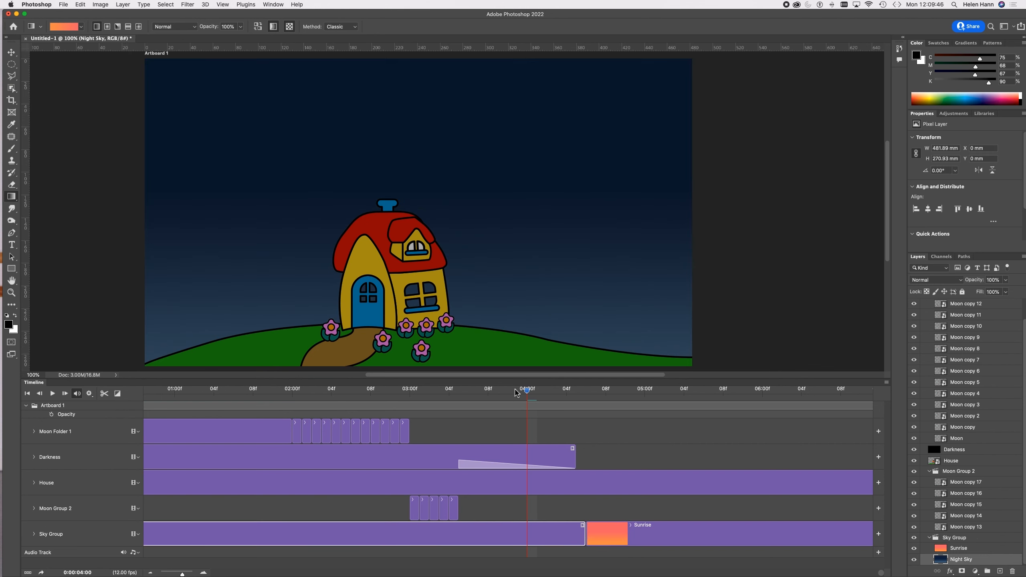
# Step: Play the whole animation from the first frame to review the new clip timing
pyautogui.moveTo(522, 391); pyautogui.dragTo(29, 395)
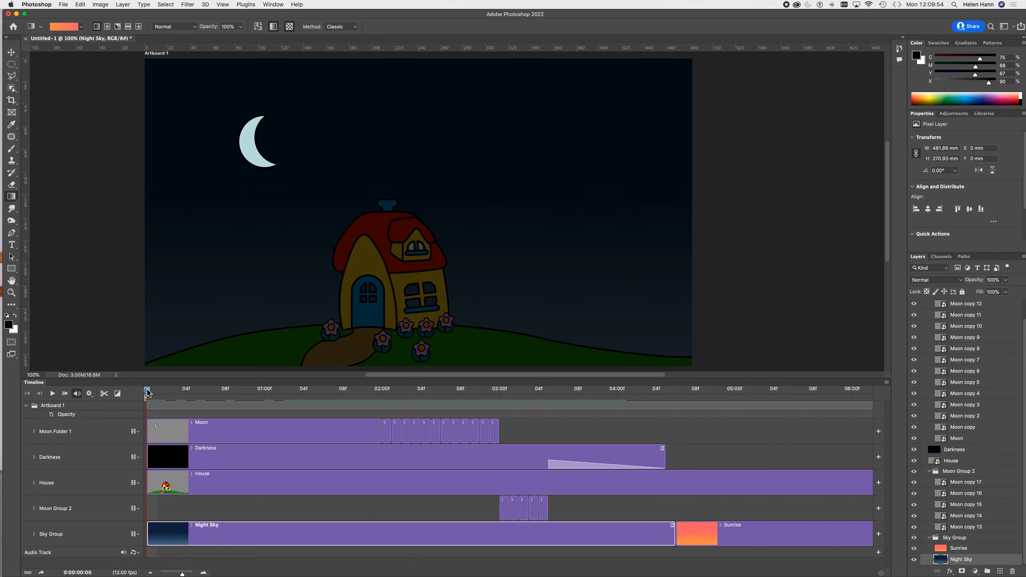
pyautogui.click(51, 395)
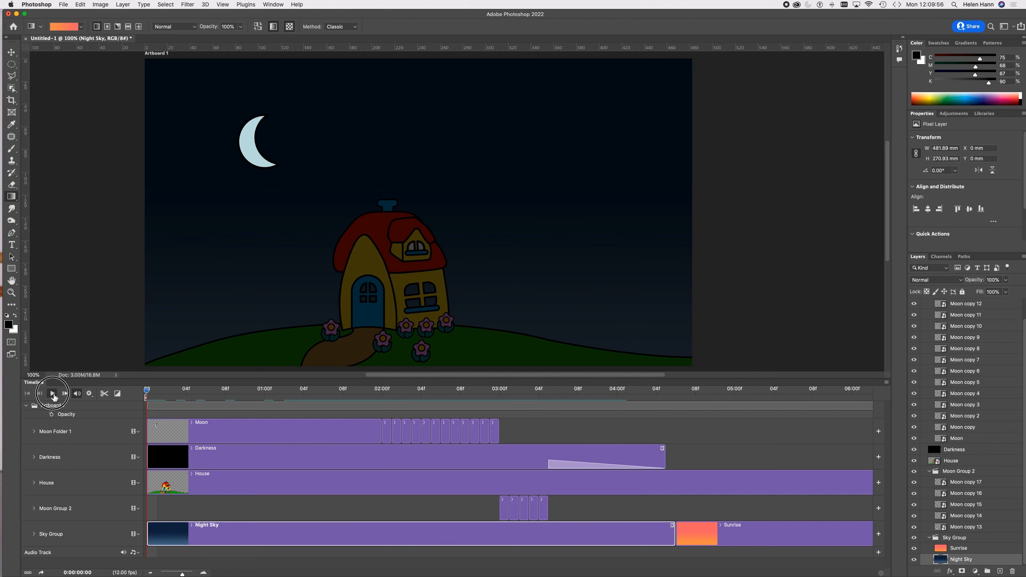
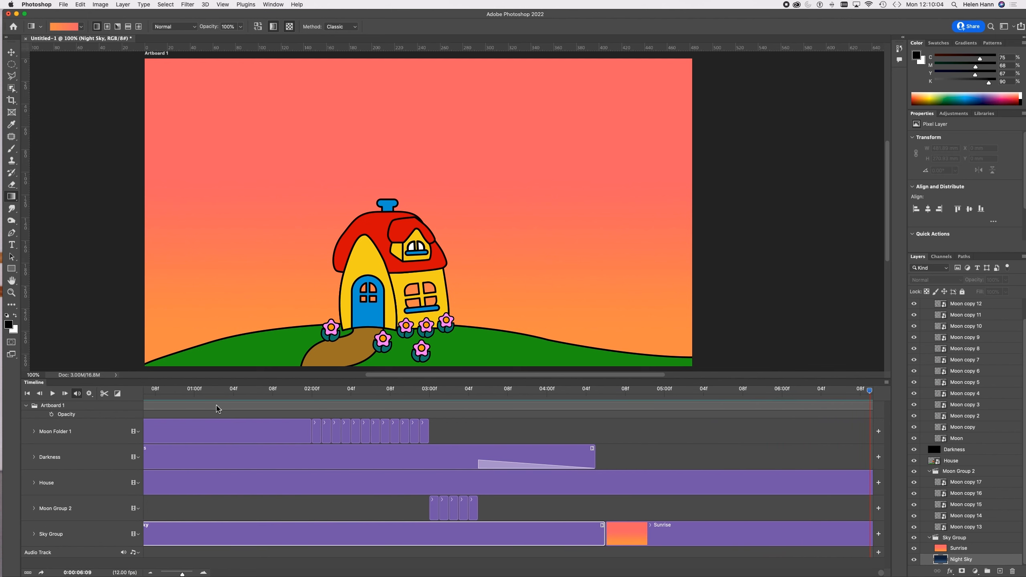
# Step: Apply a 1 s Cross Fade between the Night Sky and Sunrise clips and play the animation through the transition
pyautogui.click(118, 395)
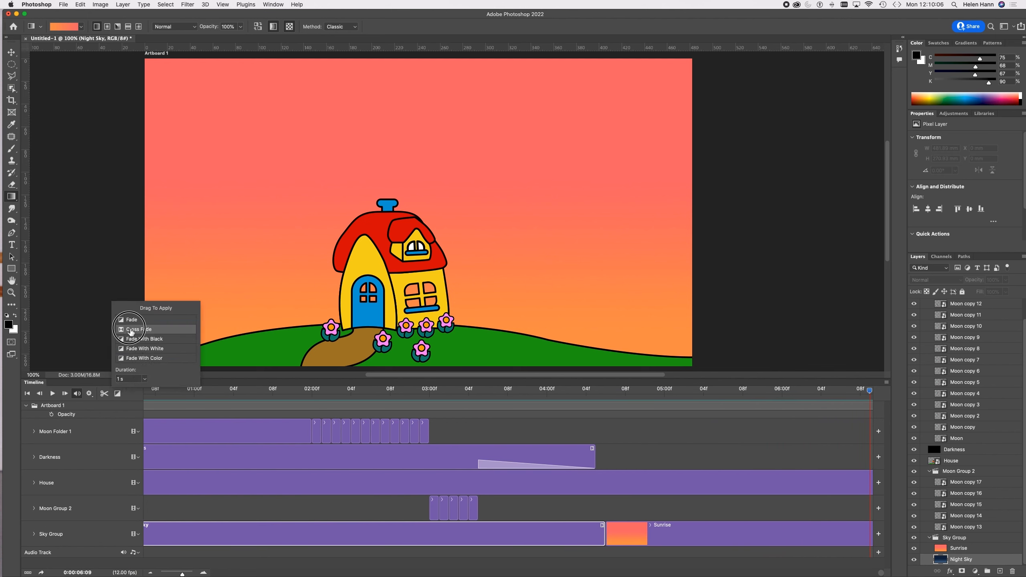
pyautogui.moveTo(133, 329); pyautogui.dragTo(607, 538)
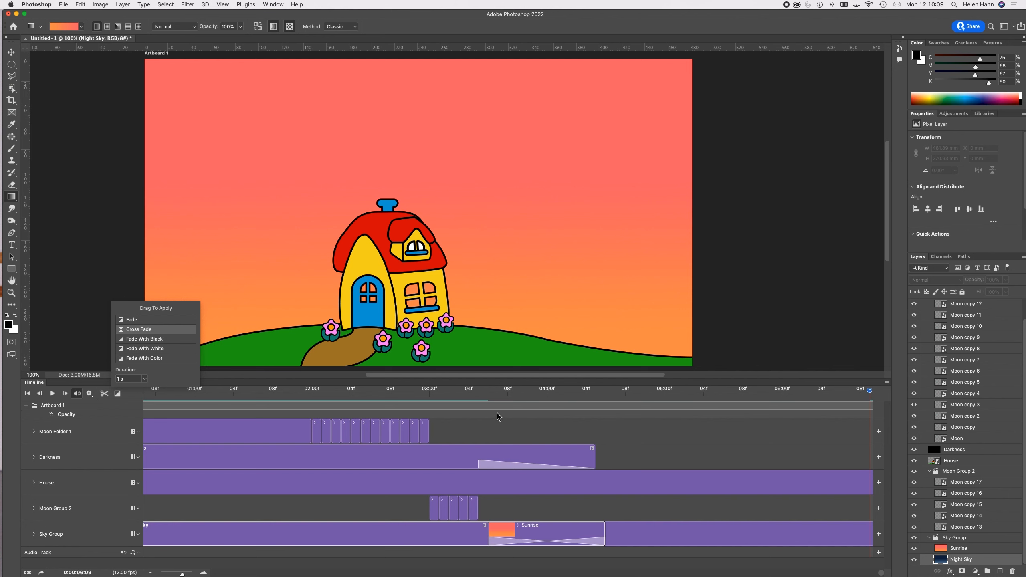
pyautogui.moveTo(477, 392); pyautogui.dragTo(361, 392)
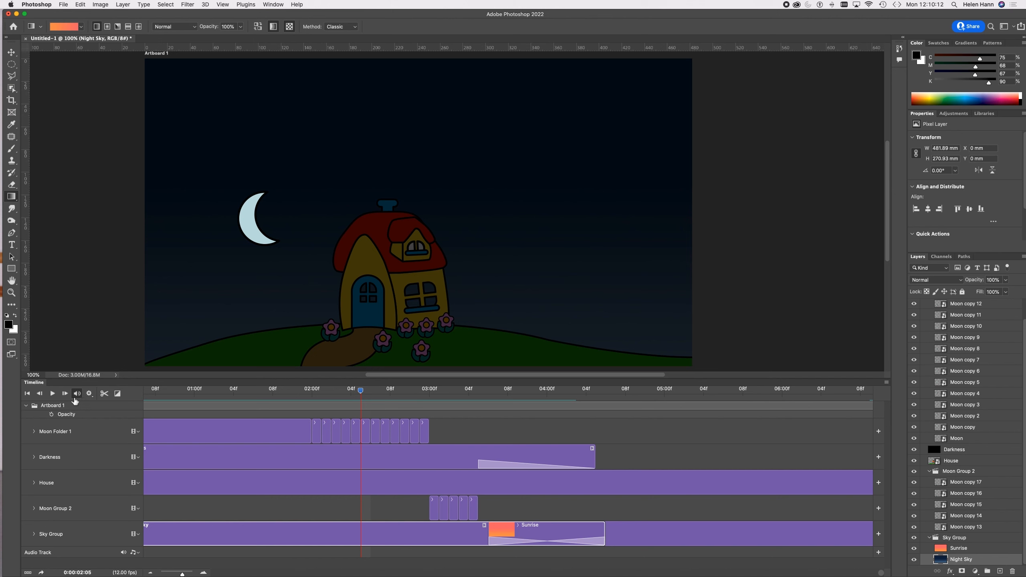
pyautogui.click(52, 394)
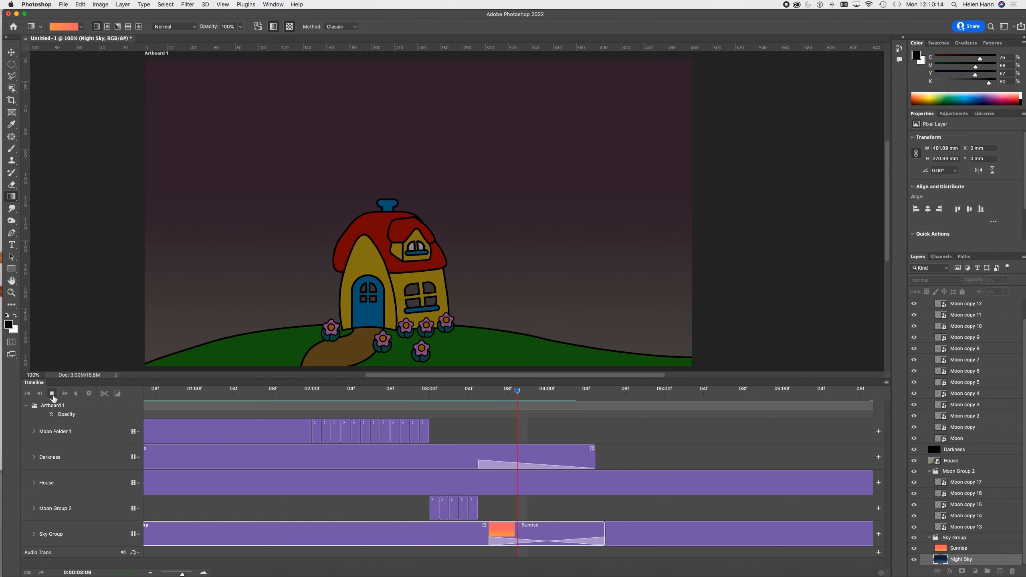
pyautogui.click(52, 395)
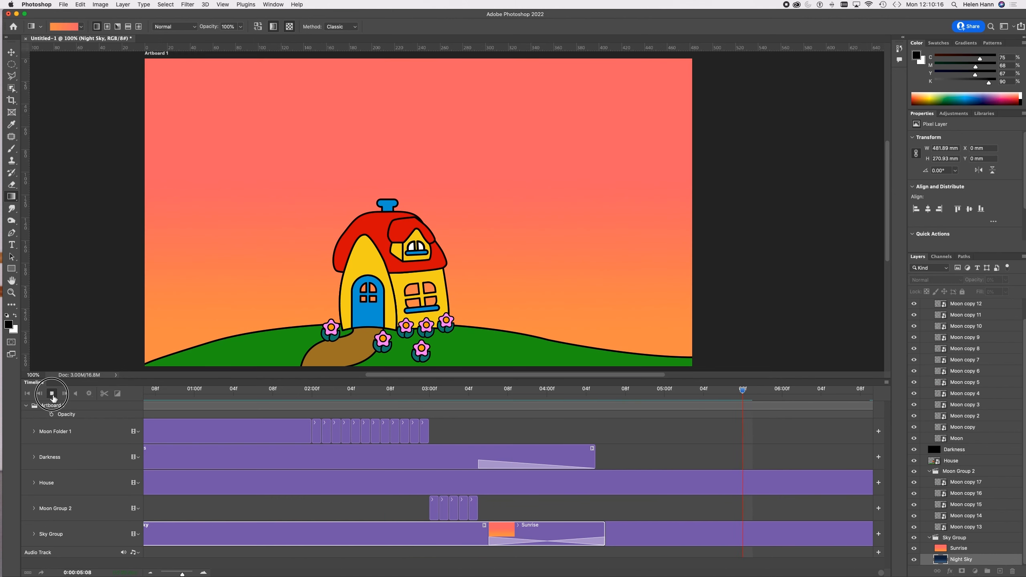
# Step: Move the playhead to 0:00:04:06 and collapse the Sky Group, Moon Group 2 and Moon Folder 1 layer groups
pyautogui.moveTo(592, 393)
pyautogui.mouseDown()
pyautogui.moveTo(546, 392)
pyautogui.moveTo(577, 394)
pyautogui.mouseUp()
pyautogui.moveTo(593, 395)
pyautogui.mouseDown()
pyautogui.moveTo(607, 397)
pyautogui.moveTo(553, 394)
pyautogui.moveTo(605, 398)
pyautogui.mouseUp()
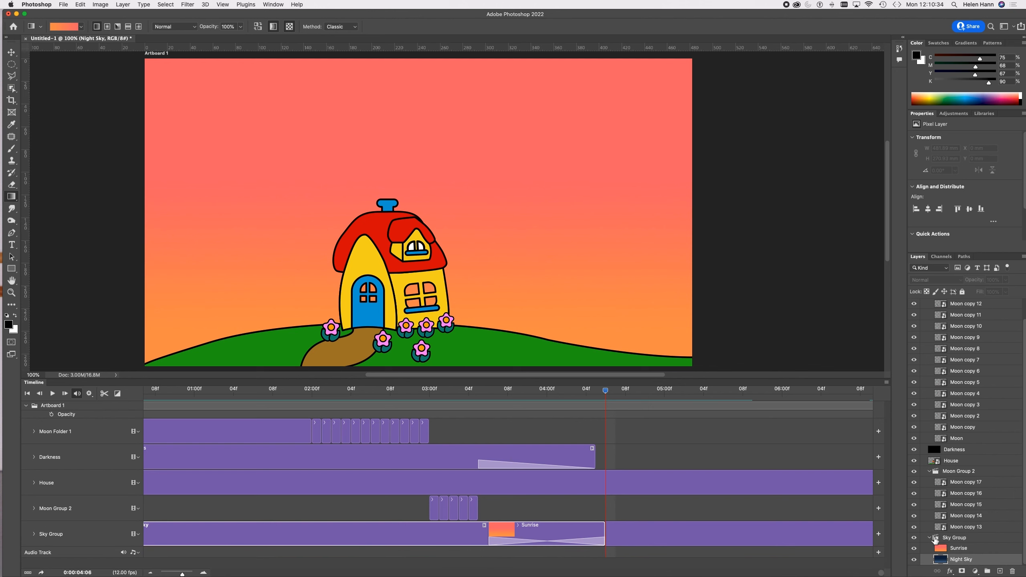
pyautogui.click(933, 538)
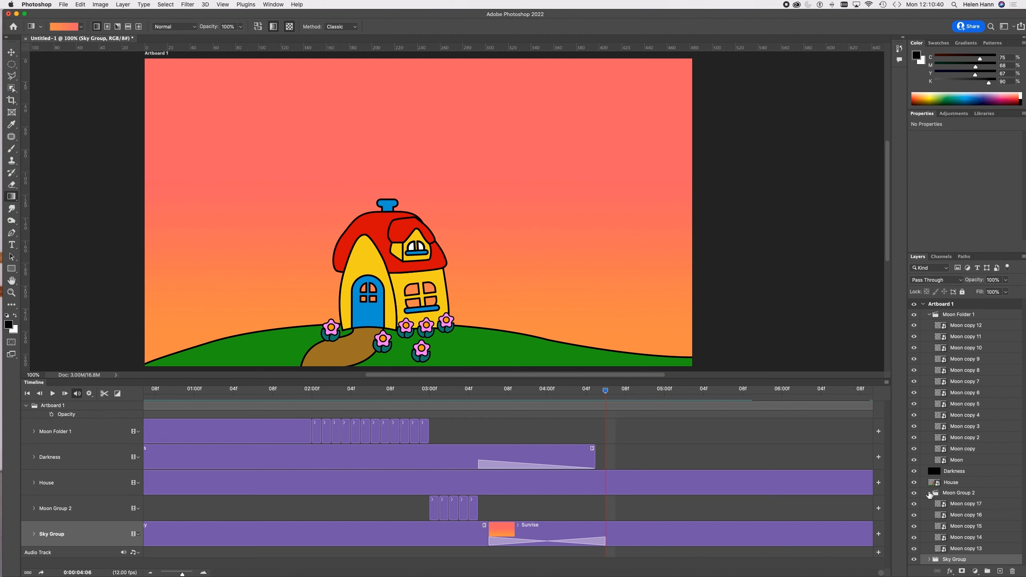
pyautogui.click(930, 494)
pyautogui.click(930, 493)
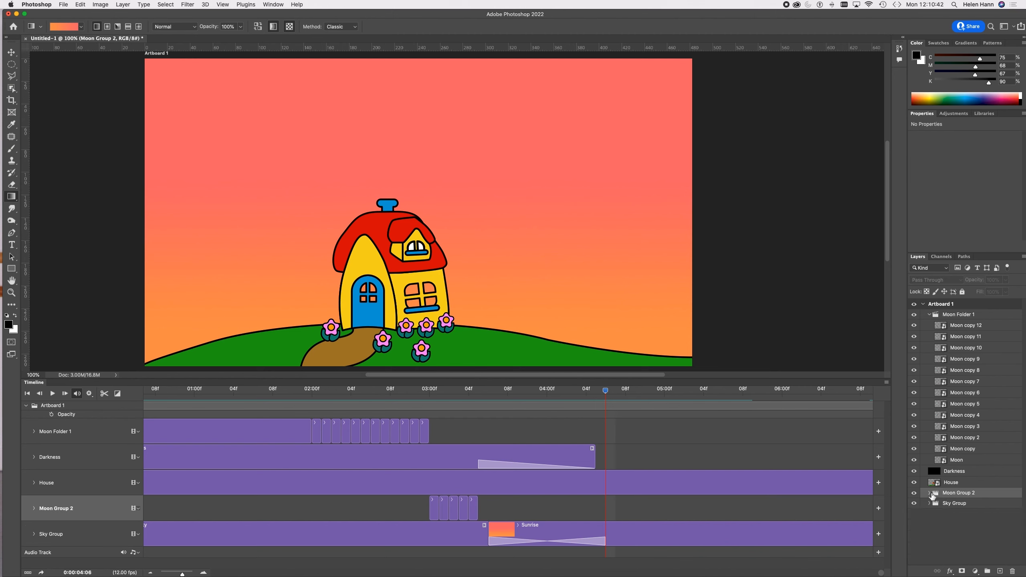
pyautogui.click(929, 315)
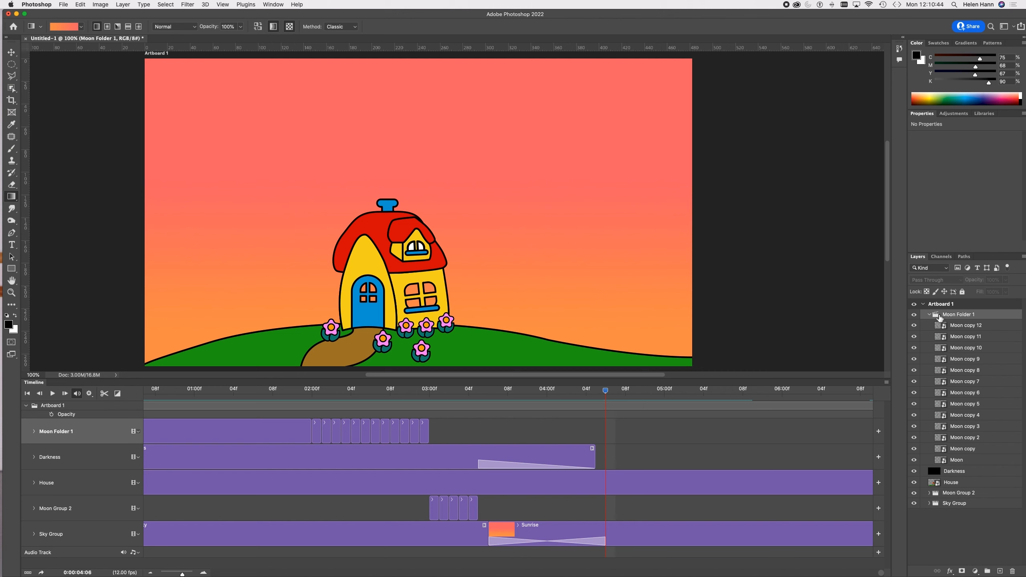
pyautogui.click(930, 309)
pyautogui.click(930, 315)
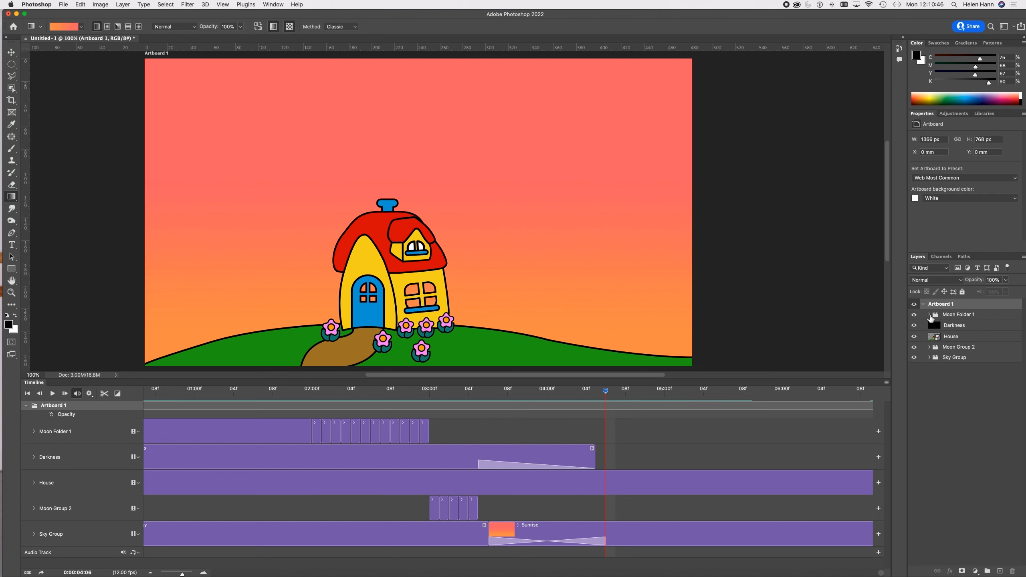
# Step: Place Sun.ai as an embedded smart object directly above Moon Group 2, mostly hidden behind the hill beside the house
pyautogui.click(937, 349)
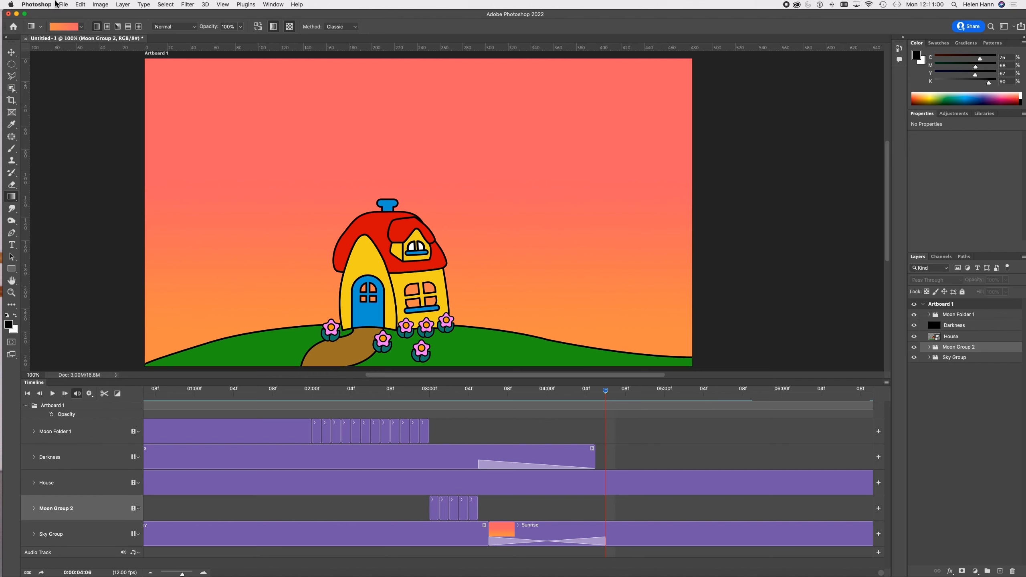
pyautogui.click(61, 4)
pyautogui.click(87, 166)
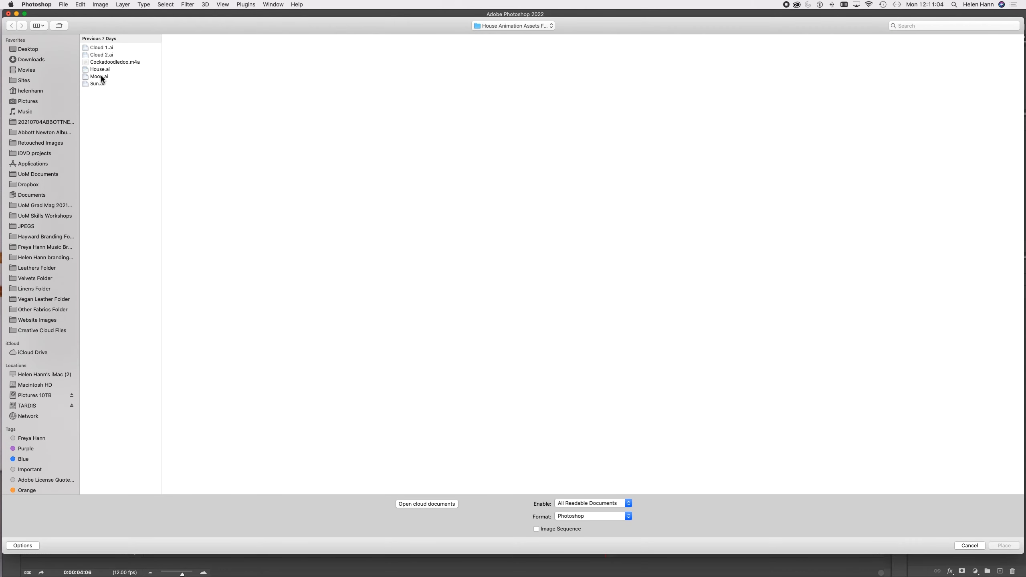
pyautogui.click(99, 83)
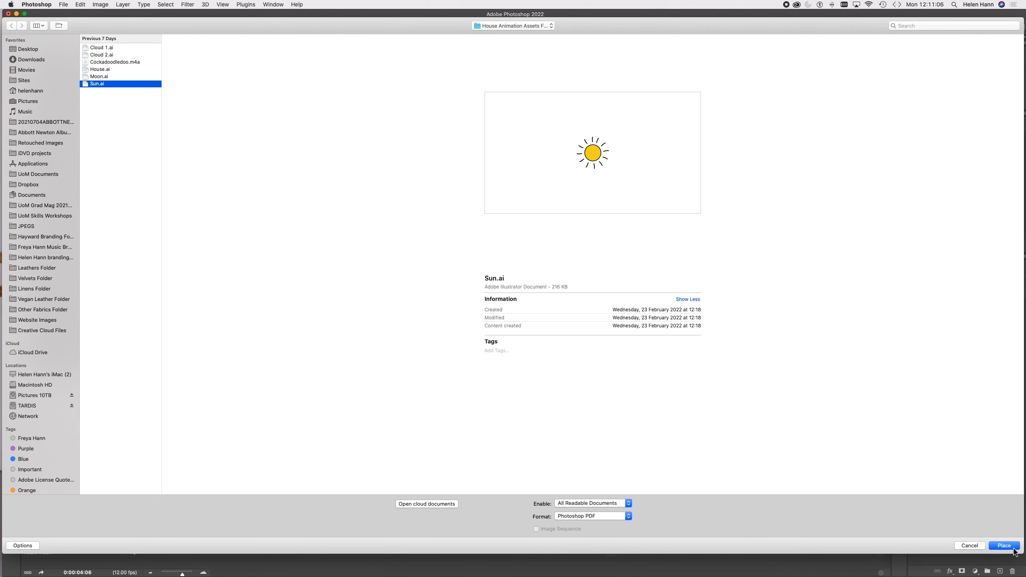
pyautogui.click(1005, 546)
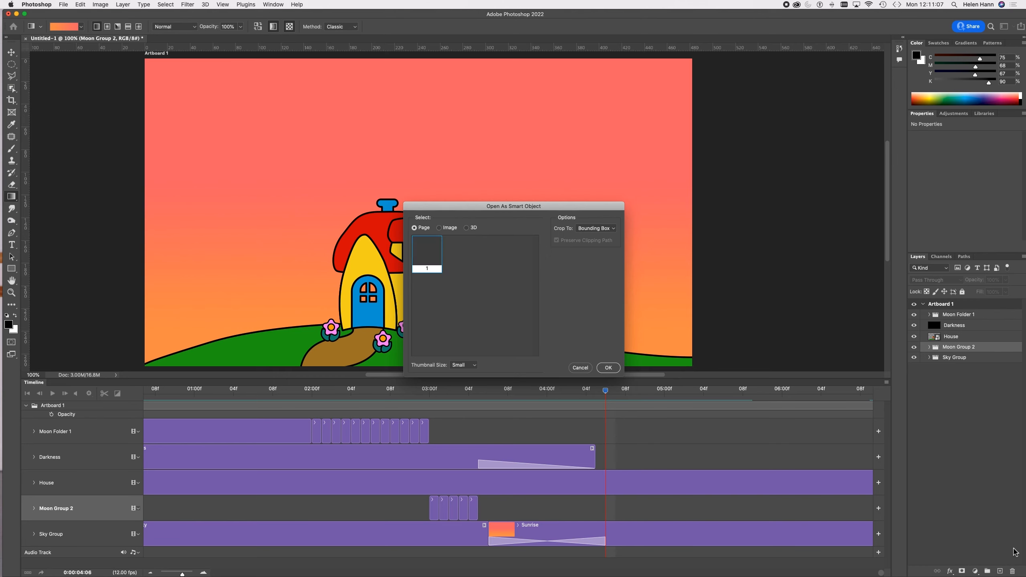
pyautogui.click(608, 368)
pyautogui.moveTo(422, 203); pyautogui.dragTo(514, 342)
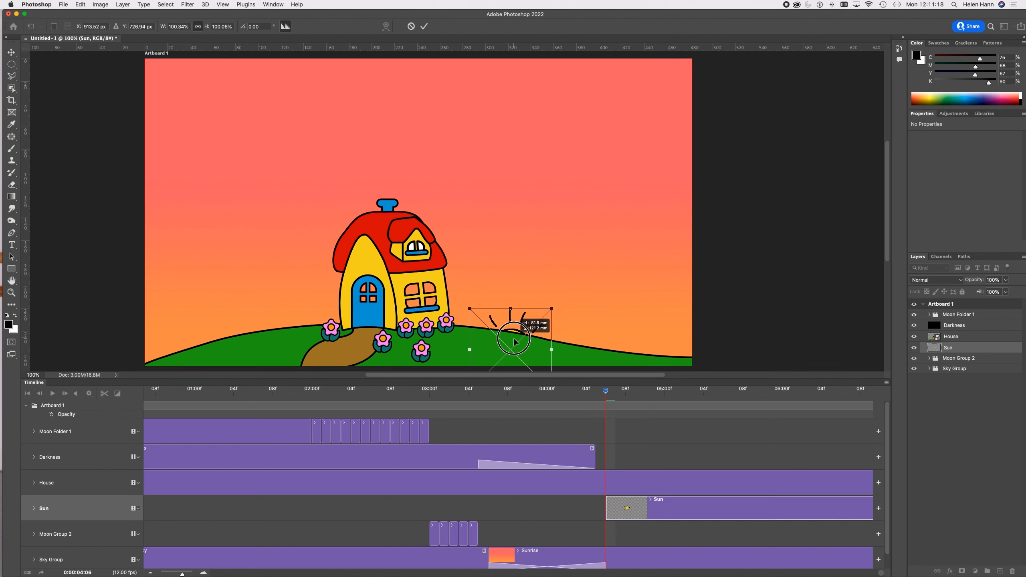
pyautogui.moveTo(514, 341); pyautogui.dragTo(514, 342)
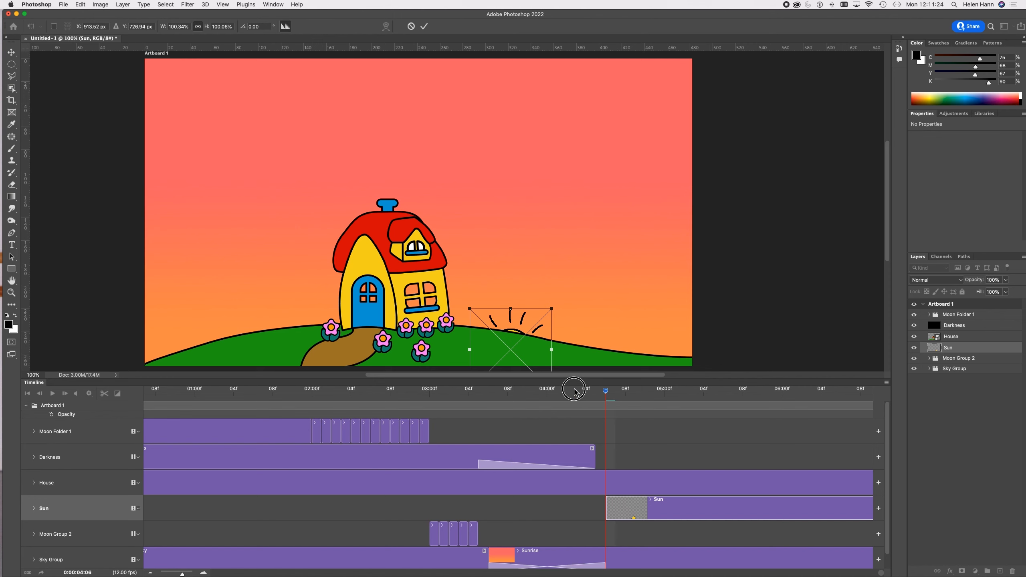
pyautogui.click(424, 26)
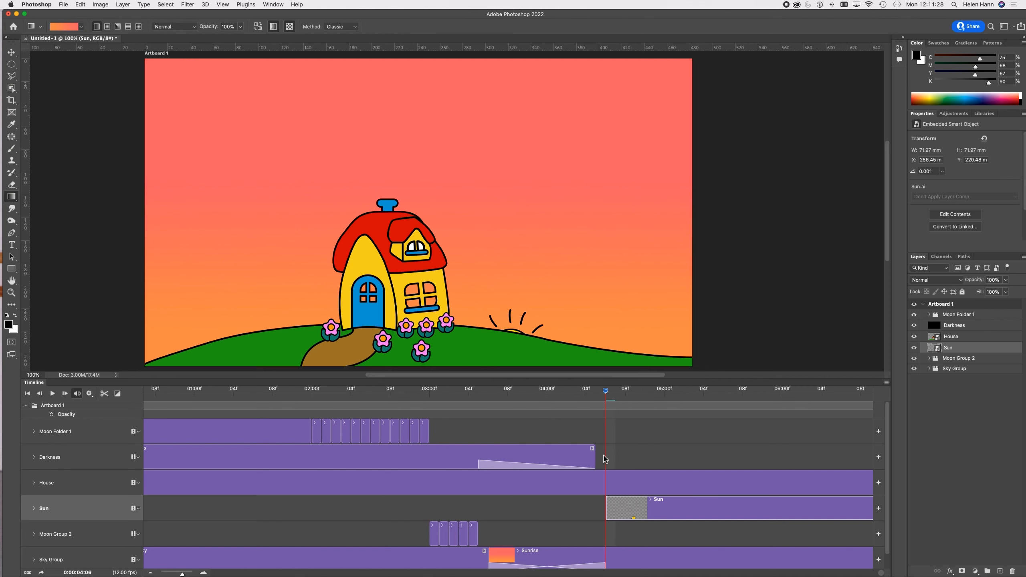
# Step: Split the Sun clip at 0:00:04:07
pyautogui.click(602, 393)
pyautogui.moveTo(603, 393)
pyautogui.mouseDown()
pyautogui.moveTo(585, 391)
pyautogui.moveTo(608, 394)
pyautogui.mouseUp()
pyautogui.press('Right')
pyautogui.click(104, 393)
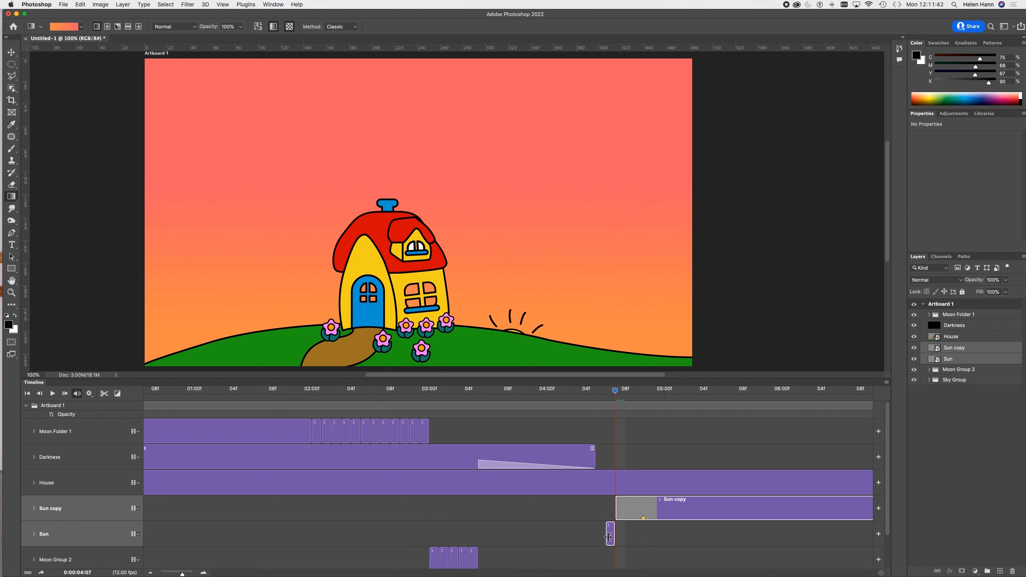
# Step: Combine the two sun clips on one timeline track and name their group Sun Group
pyautogui.moveTo(612, 528); pyautogui.dragTo(610, 510)
pyautogui.doubleClick(958, 347)
pyautogui.write('Sun Group')
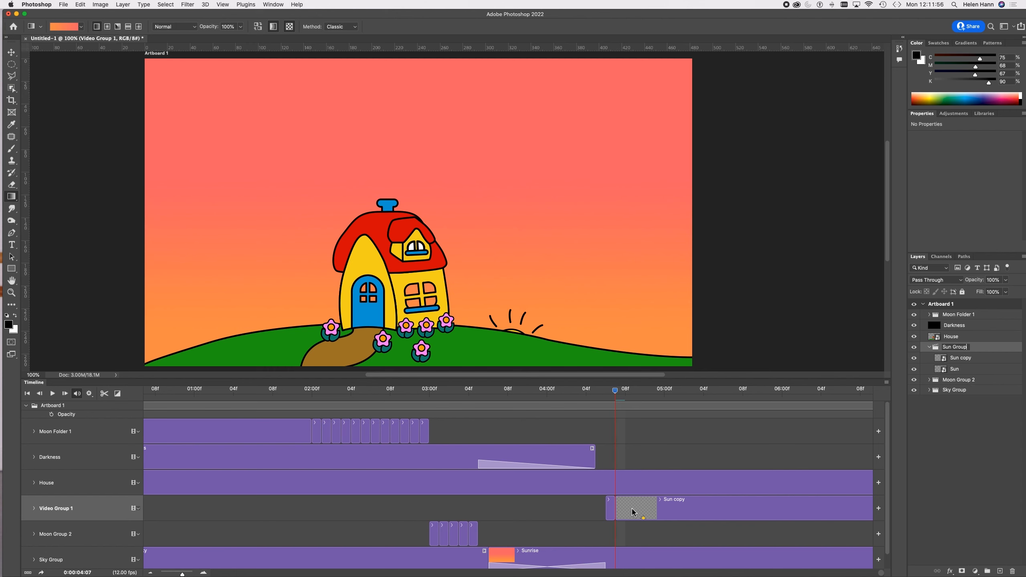
pyautogui.press('Return')
# Step: Raise the sun of the second Sun Group clip slightly above the hill, to about Y 214.48 mm
pyautogui.click(612, 512)
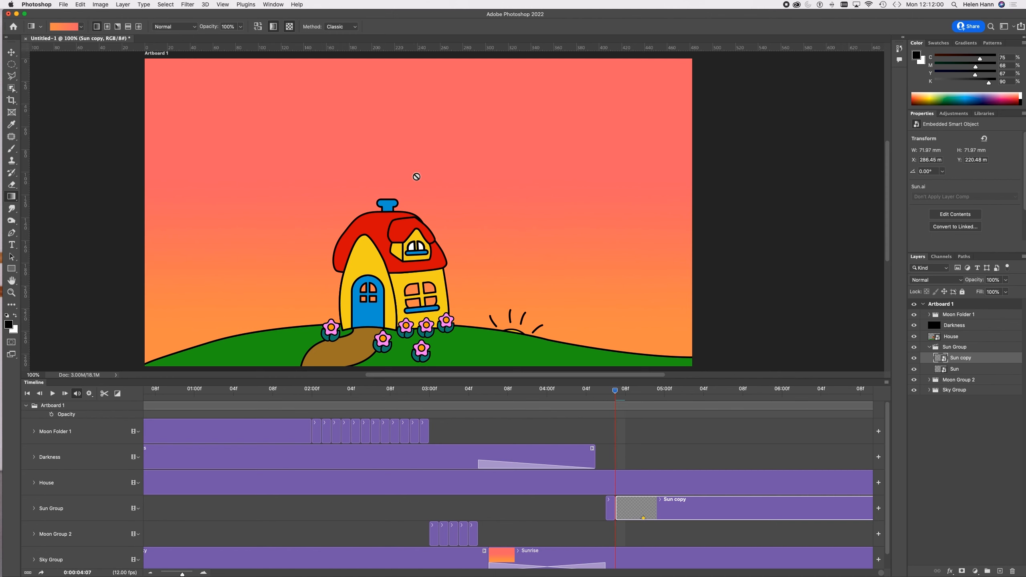
pyautogui.click(11, 52)
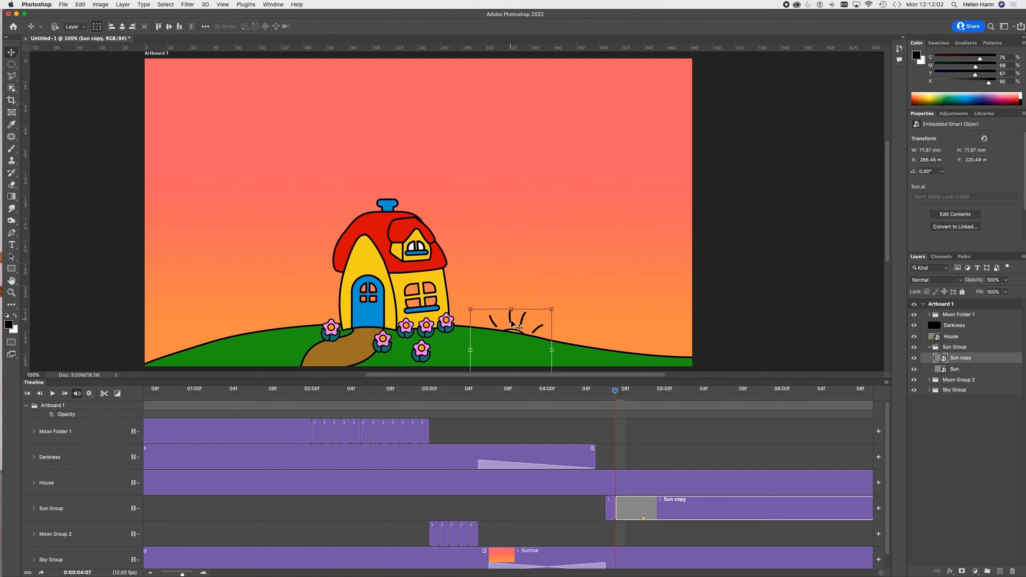
pyautogui.moveTo(512, 324); pyautogui.dragTo(512, 314)
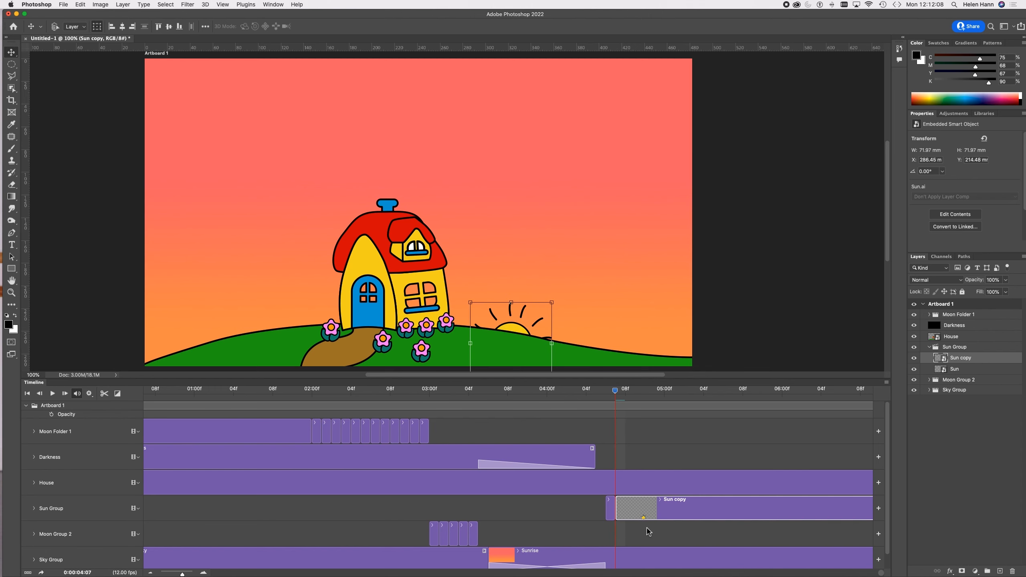
# Step: Split the sun clip at 0:00:04:08 and raise the new piece's sun to about Y 210.96 mm
pyautogui.press('Right')
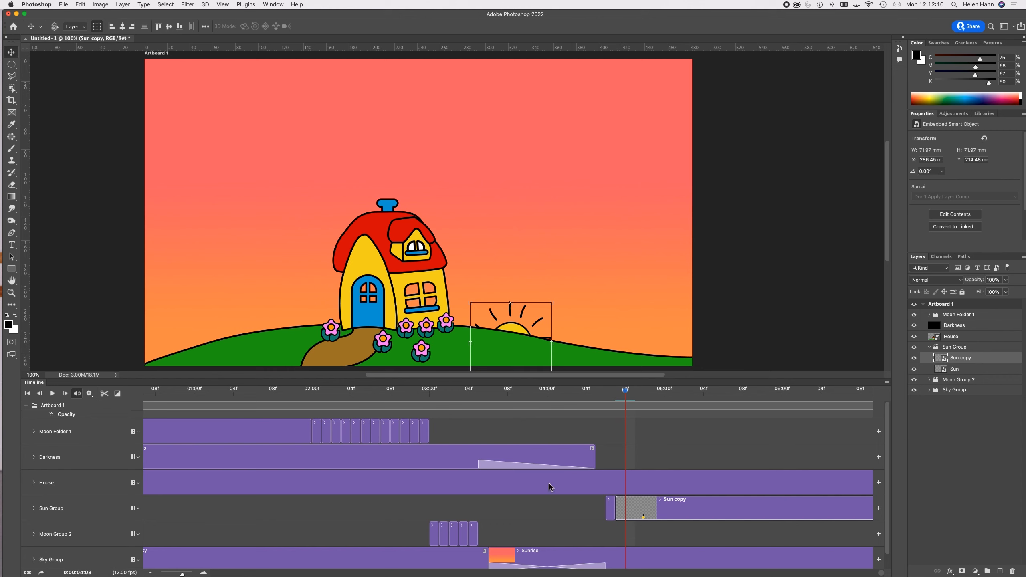
pyautogui.click(104, 393)
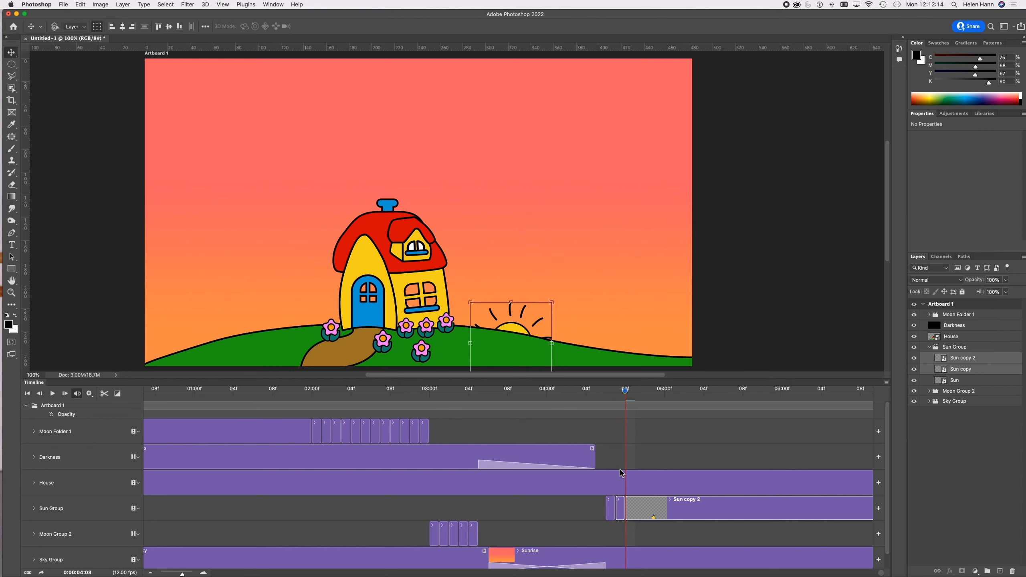
pyautogui.click(642, 501)
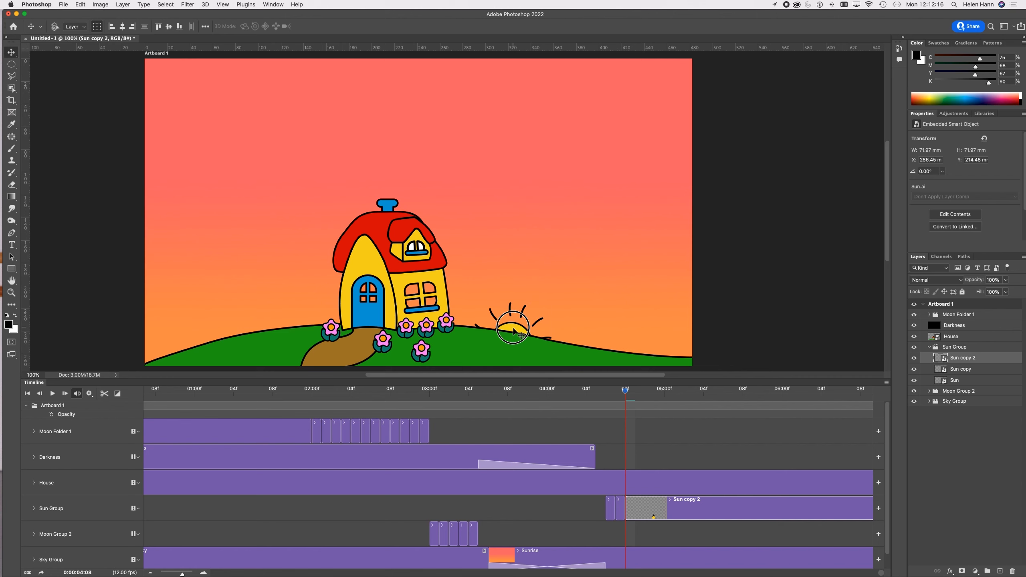
pyautogui.moveTo(513, 332); pyautogui.dragTo(513, 327)
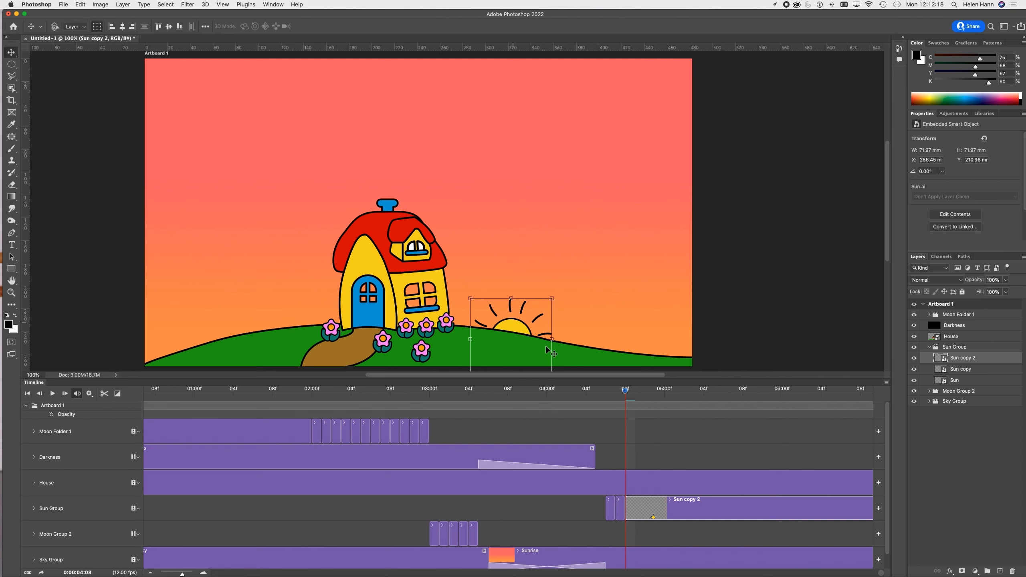
# Step: Split the sun clip at 0:00:04:09 and raise the new piece's sun to about Y 206.02 mm
pyautogui.press('Right')
pyautogui.click(104, 394)
pyautogui.click(655, 511)
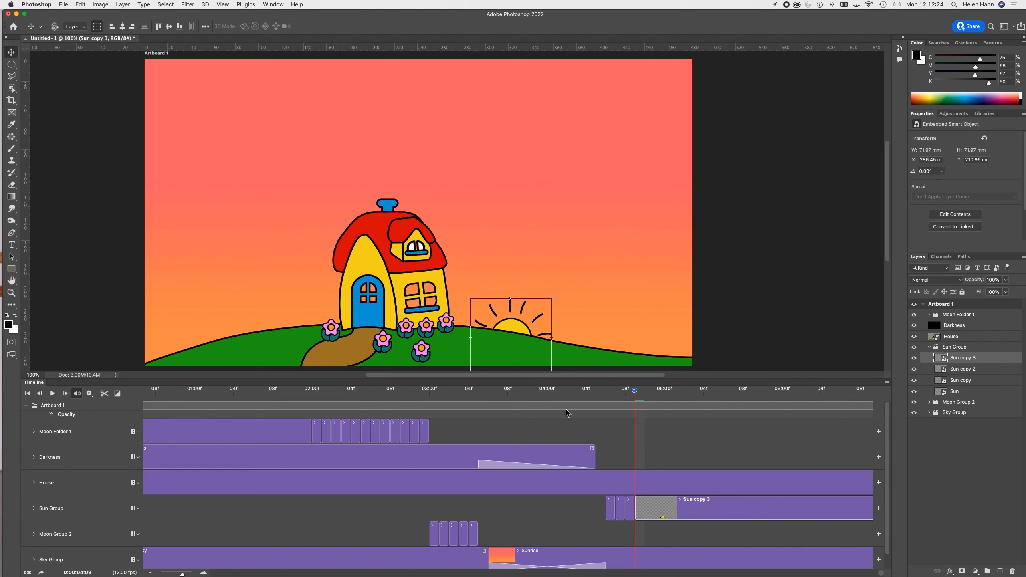
pyautogui.click(515, 326)
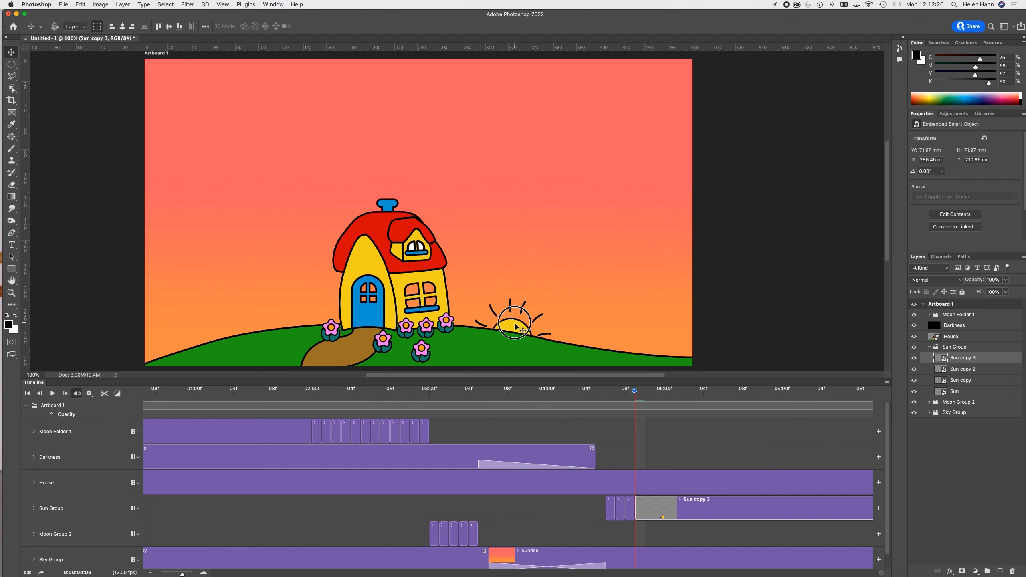
pyautogui.moveTo(515, 326); pyautogui.dragTo(516, 321)
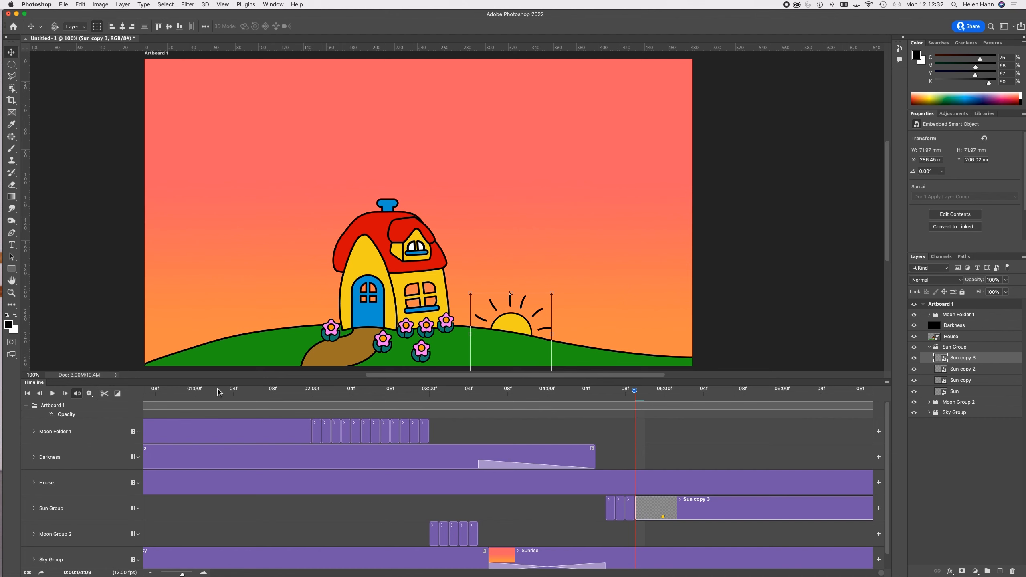
# Step: Split the sun clip at 0:00:04:10 and raise the new piece's sun to about Y 198.96 mm
pyautogui.press('Right')
pyautogui.click(104, 393)
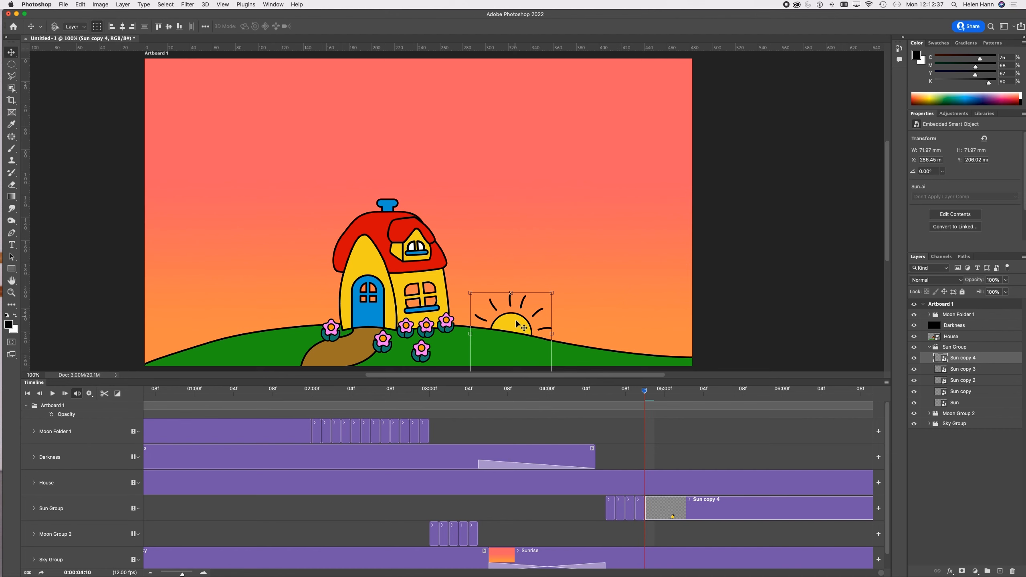
pyautogui.moveTo(516, 323); pyautogui.dragTo(517, 316)
# Step: Split the sun clip at 0:00:04:11 and 0:00:05:00, raising the sun to about Y 186.97 mm
pyautogui.press('Right')
pyautogui.click(104, 393)
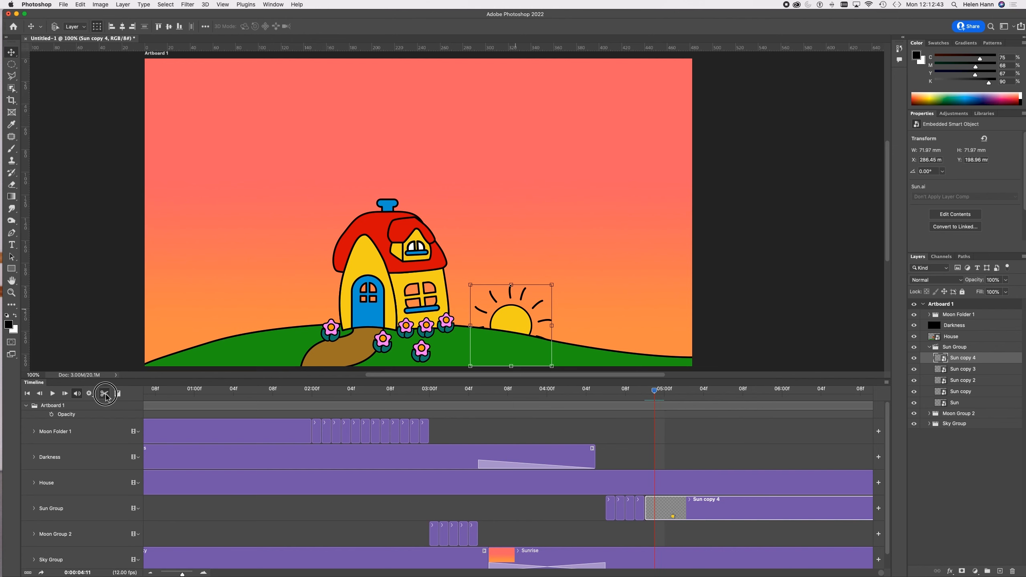
pyautogui.moveTo(505, 322); pyautogui.dragTo(508, 314)
pyautogui.press('Right')
pyautogui.click(104, 393)
pyautogui.click(665, 391)
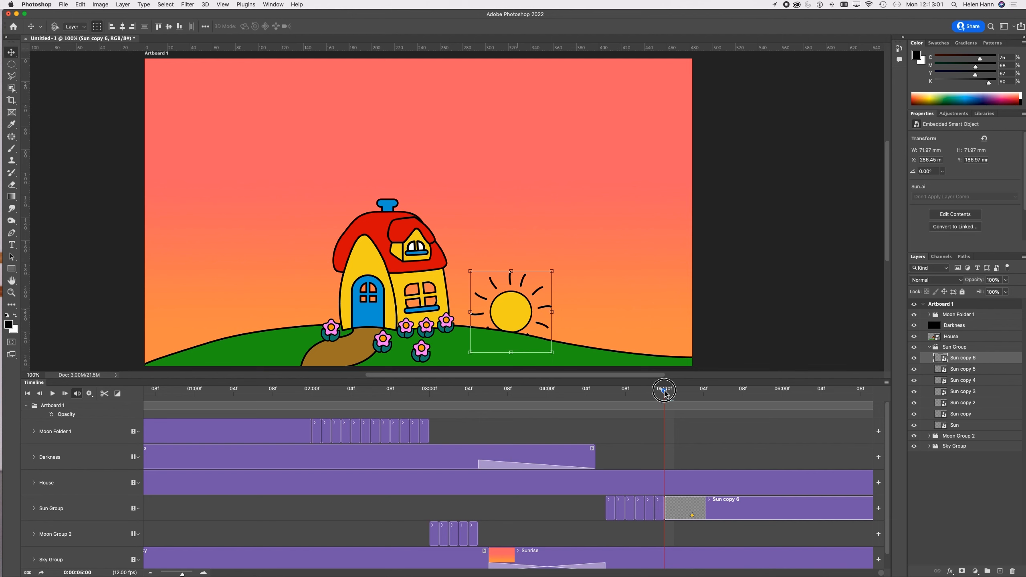
# Step: Split the sun clip at 0:00:05:01 and move the new piece's sun a little higher
pyautogui.press('Right')
pyautogui.click(104, 393)
pyautogui.moveTo(515, 315); pyautogui.dragTo(514, 303)
# Step: Scrub back through the sun frames and play the animation to review the rising sun
pyautogui.moveTo(672, 391); pyautogui.dragTo(695, 398)
pyautogui.moveTo(695, 393); pyautogui.dragTo(547, 392)
pyautogui.click(53, 393)
pyautogui.click(53, 394)
# Step: Split the sun clip at 0:00:05:02, 0:00:05:03 and 0:00:05:04, raising the sun to about Y 156.63 mm
pyautogui.moveTo(763, 391); pyautogui.dragTo(683, 392)
pyautogui.click(104, 393)
pyautogui.moveTo(518, 310); pyautogui.dragTo(532, 256)
pyautogui.press('Right')
pyautogui.click(105, 393)
pyautogui.press('Right')
pyautogui.click(104, 393)
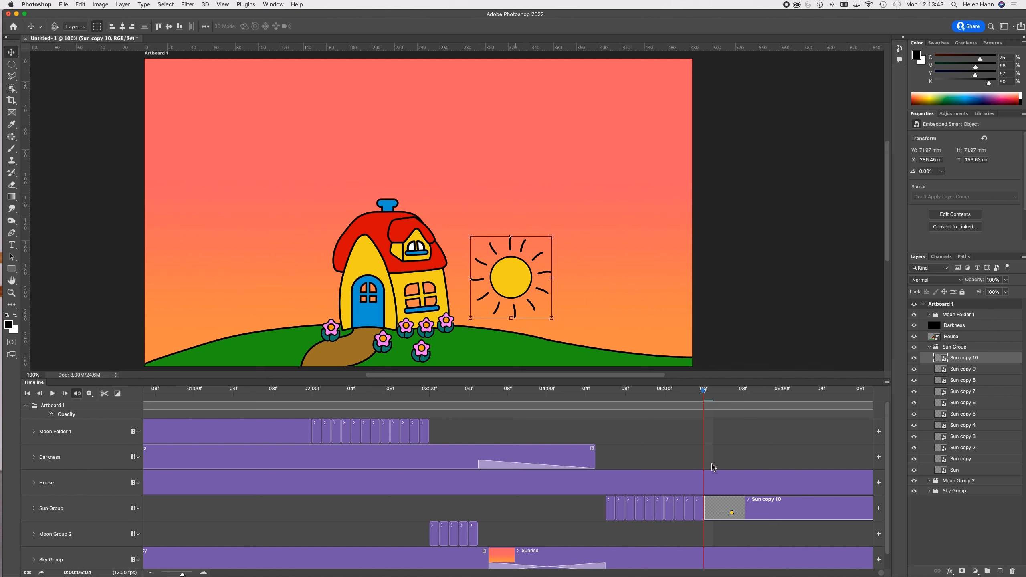
# Step: Split the sun clip at 0:00:05:05 and 0:00:05:06, raising the sun to about Y 139.34 mm
pyautogui.press('Right')
pyautogui.click(104, 393)
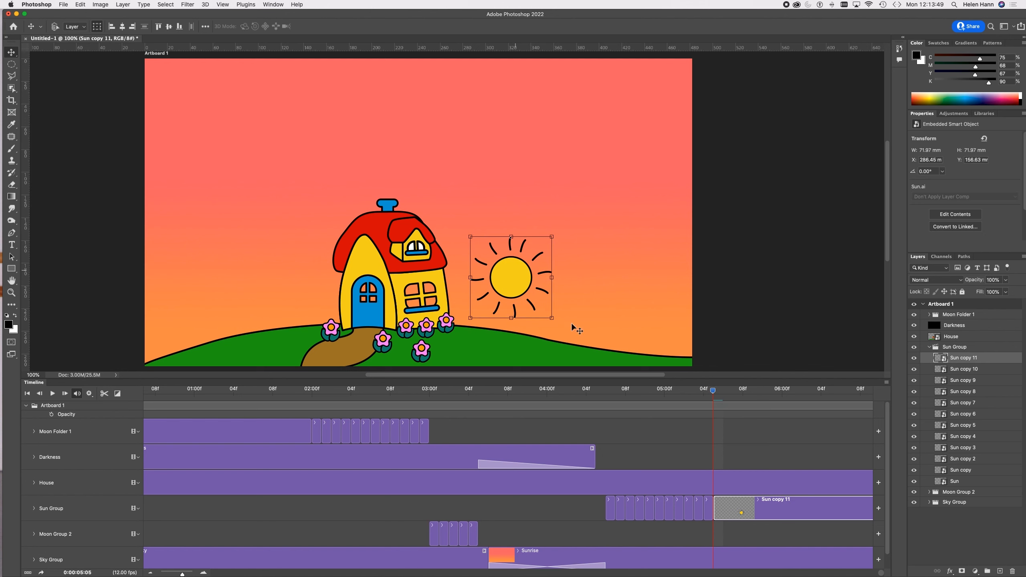
pyautogui.moveTo(546, 305); pyautogui.dragTo(533, 289)
pyautogui.press('Right')
pyautogui.click(104, 394)
pyautogui.press('Right')
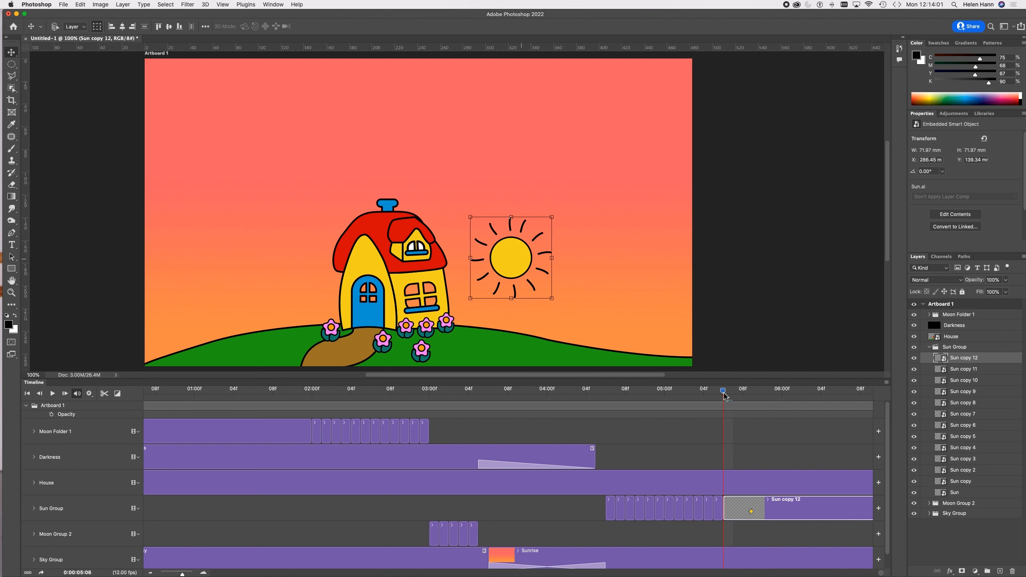
# Step: Split the sun clip at 0:00:05:07, 0:00:05:08 and 0:00:05:09, raising the sun to about Y 117.82 mm
pyautogui.click(104, 394)
pyautogui.moveTo(520, 248); pyautogui.dragTo(523, 232)
pyautogui.press('Right')
pyautogui.click(104, 394)
pyautogui.moveTo(746, 394); pyautogui.dragTo(760, 394)
pyautogui.click(104, 393)
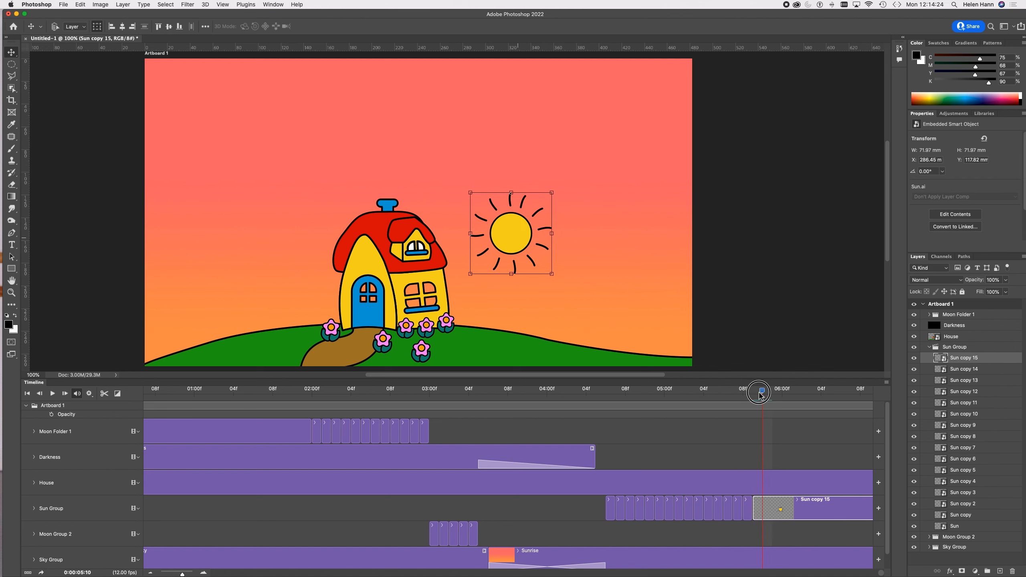
# Step: Split the sun clip at 0:00:05:10 and 0:00:05:11, raising the sun to about Y 107.24 mm and Y 96.3 mm
pyautogui.click(104, 394)
pyautogui.moveTo(520, 234); pyautogui.dragTo(519, 221)
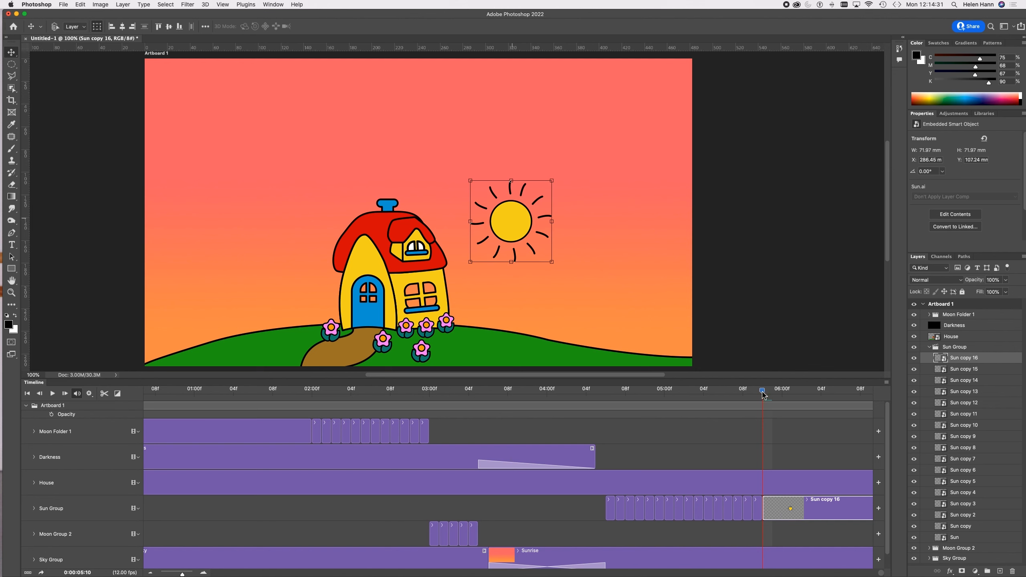
pyautogui.moveTo(762, 394); pyautogui.dragTo(772, 394)
pyautogui.click(105, 393)
pyautogui.moveTo(502, 230); pyautogui.dragTo(501, 218)
# Step: Split the sun clip at 0:00:06:00 and 0:00:06:01, raising the sun to about Y 71.96 mm
pyautogui.moveTo(772, 394); pyautogui.dragTo(782, 394)
pyautogui.click(105, 394)
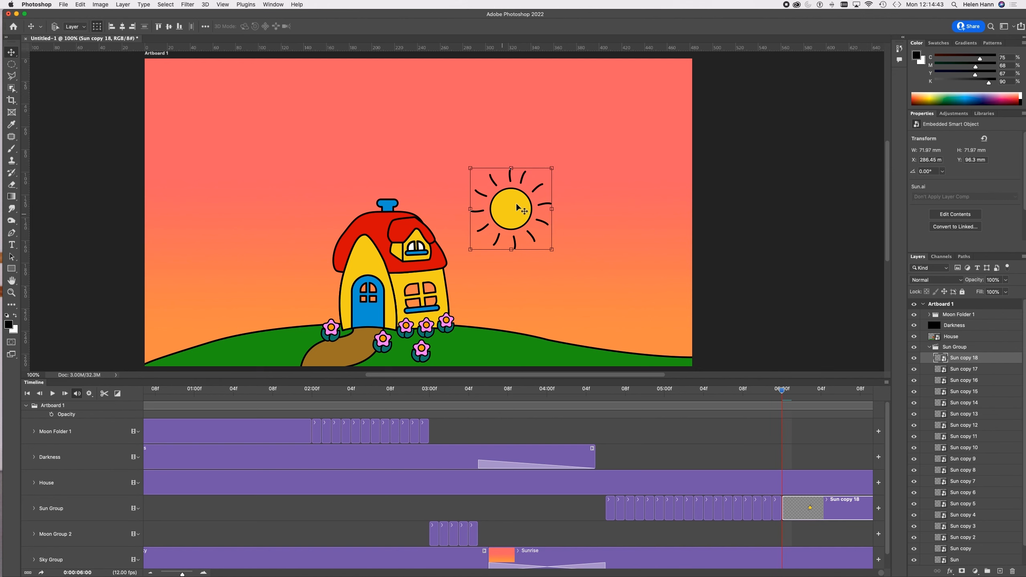
pyautogui.moveTo(518, 204); pyautogui.dragTo(518, 194)
pyautogui.press('Right')
pyautogui.click(104, 393)
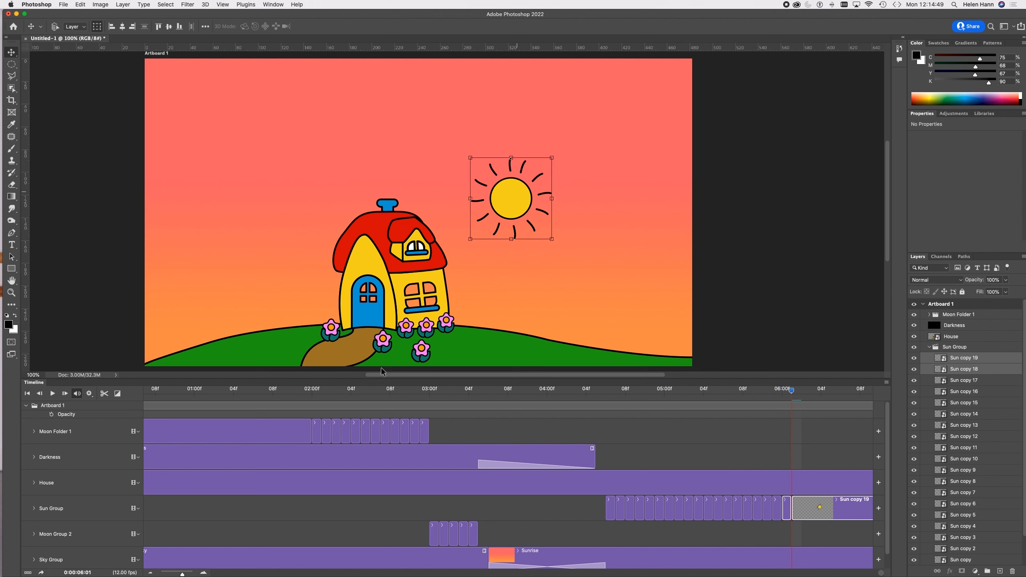
pyautogui.moveTo(521, 203); pyautogui.dragTo(521, 185)
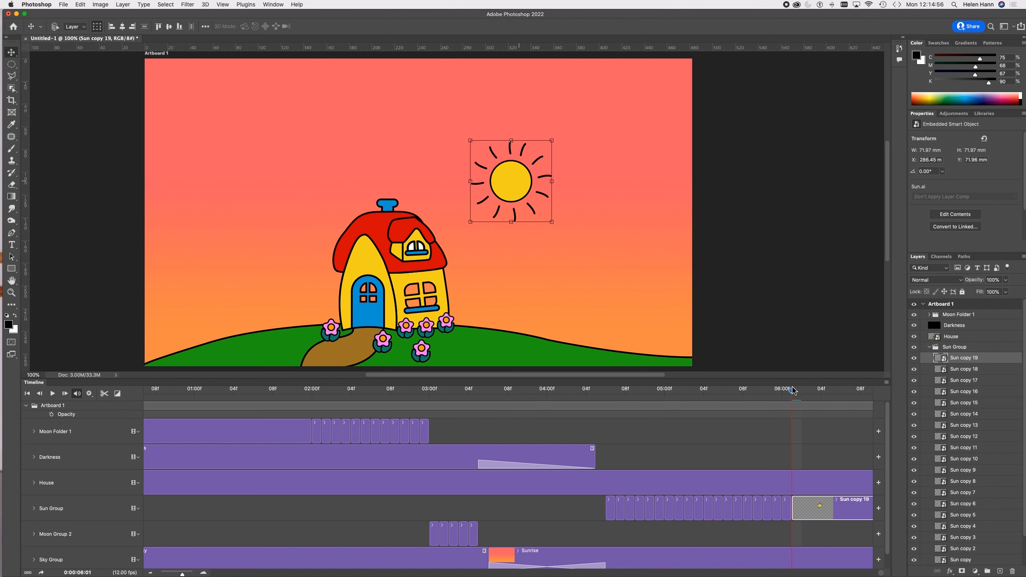
# Step: Split the sun clip at 0:00:06:02 and 0:00:06:03, raising the sun to about Y 58.56 mm and Y 46.21 mm
pyautogui.moveTo(792, 392); pyautogui.dragTo(801, 392)
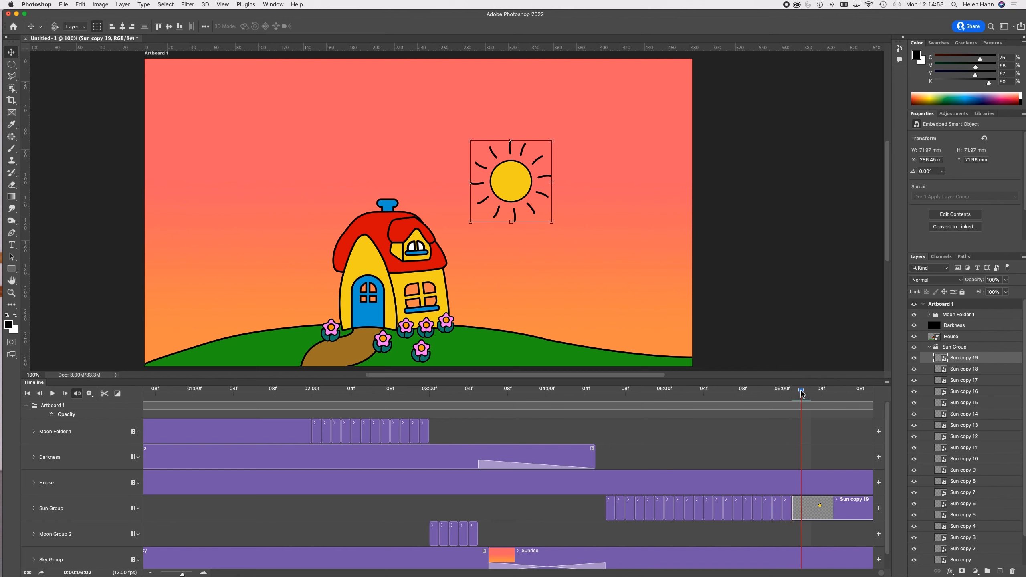
pyautogui.click(104, 393)
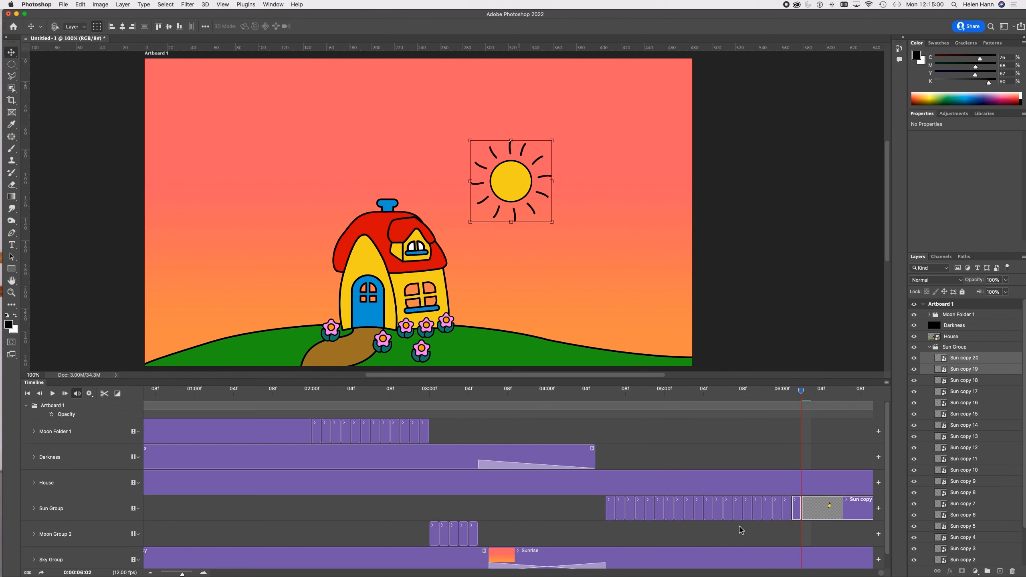
pyautogui.click(813, 514)
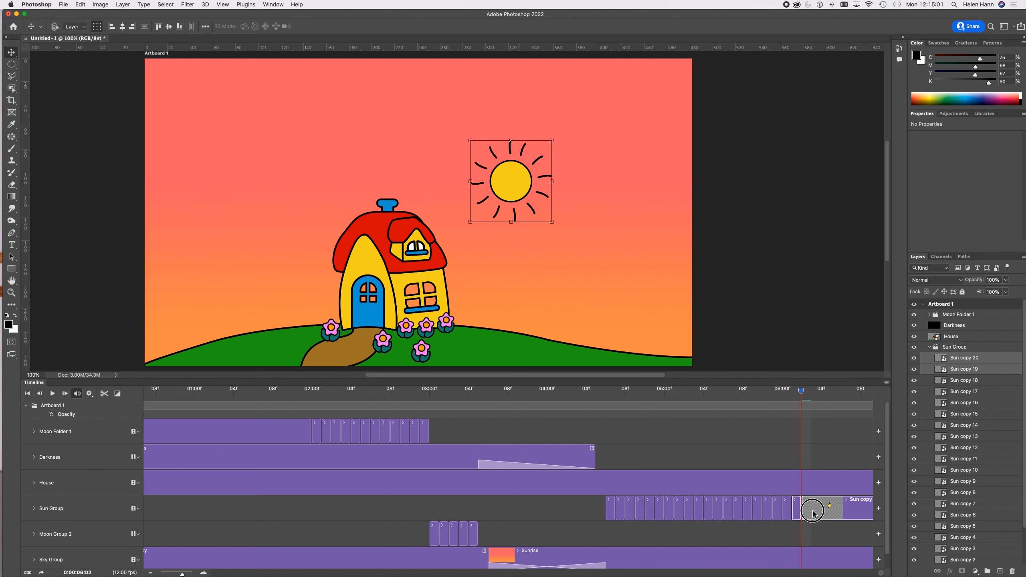
pyautogui.click(512, 195)
pyautogui.moveTo(512, 194); pyautogui.dragTo(512, 179)
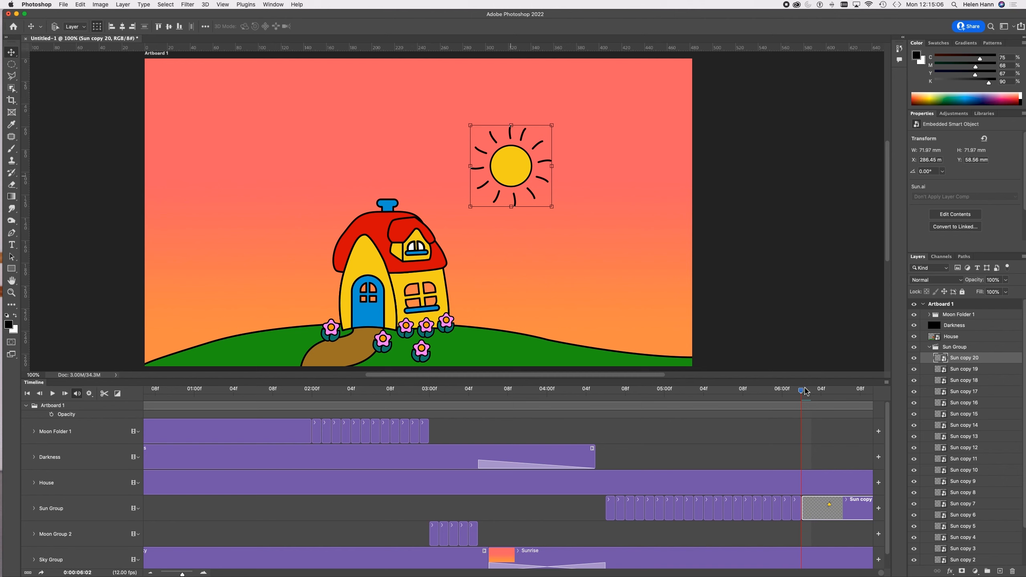
pyautogui.moveTo(803, 391); pyautogui.dragTo(812, 391)
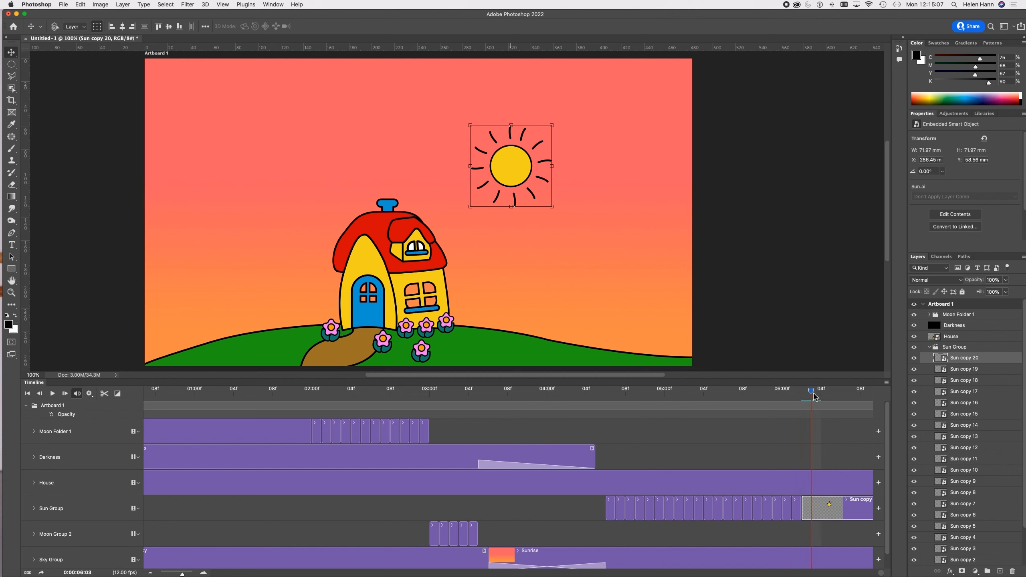
pyautogui.click(105, 393)
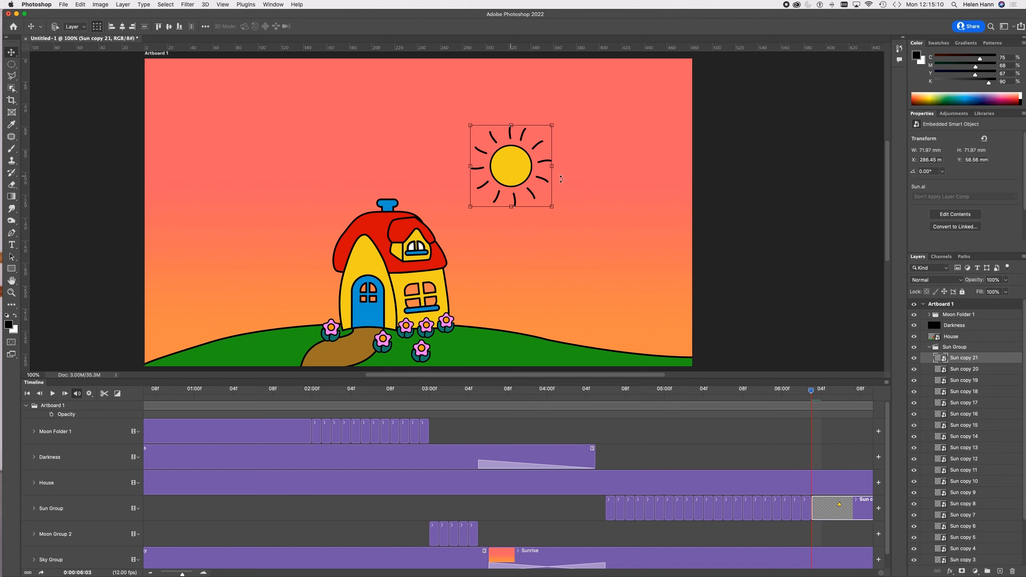
pyautogui.moveTo(510, 178); pyautogui.dragTo(509, 163)
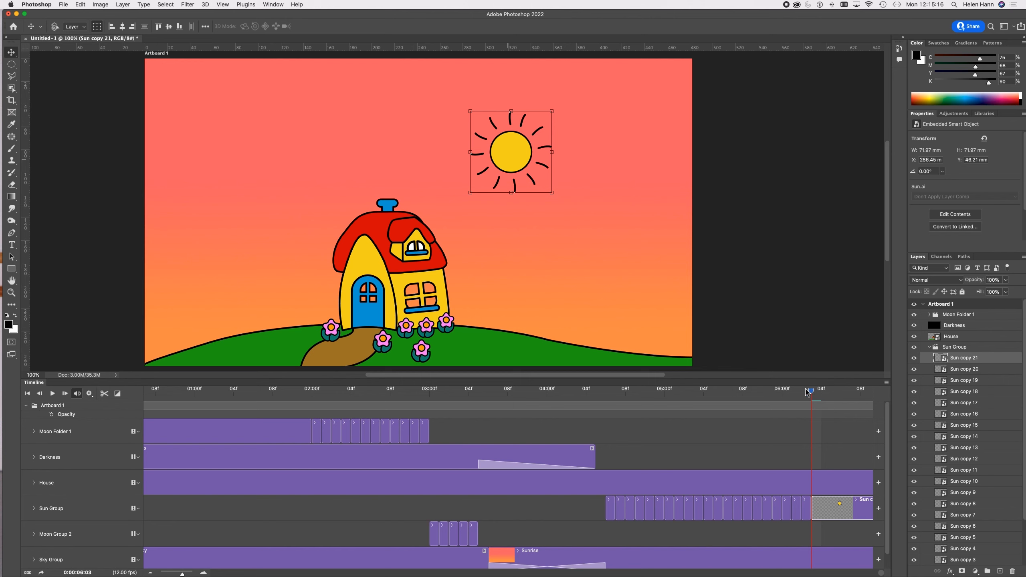
# Step: Go back before the sun frames and play the animation to review the complete sunrise
pyautogui.moveTo(806, 391); pyautogui.dragTo(487, 429)
pyautogui.click(53, 394)
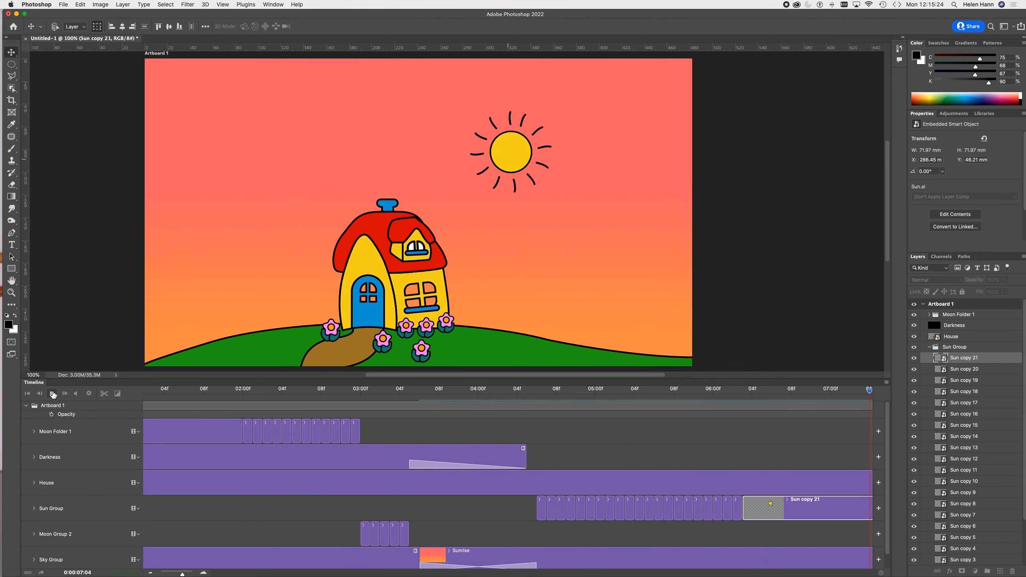
pyautogui.click(53, 393)
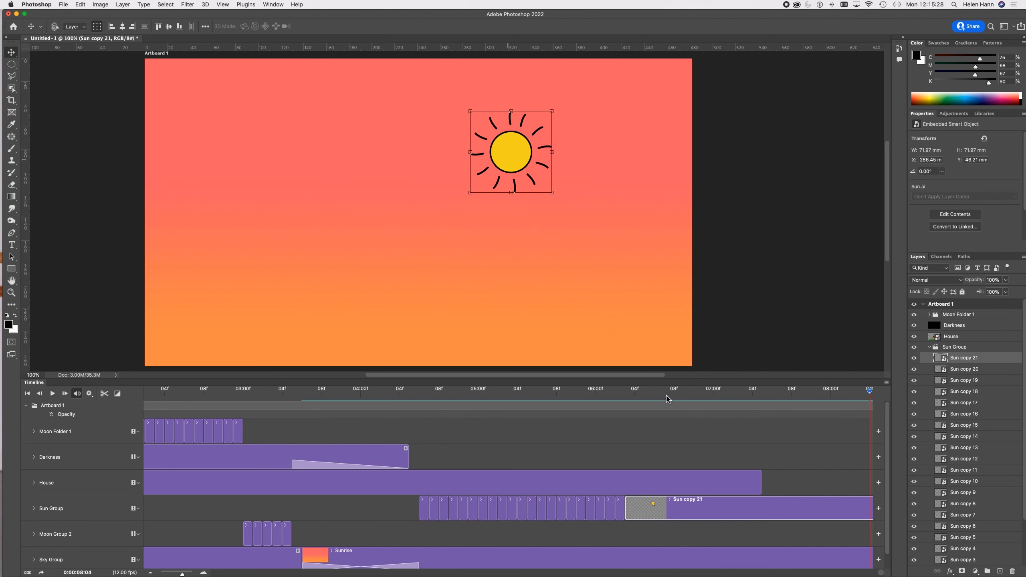
# Step: Split the Sunrise clip in the Sky Group at 0:00:05:04 and delete the piece after the split
pyautogui.moveTo(658, 389); pyautogui.dragTo(508, 428)
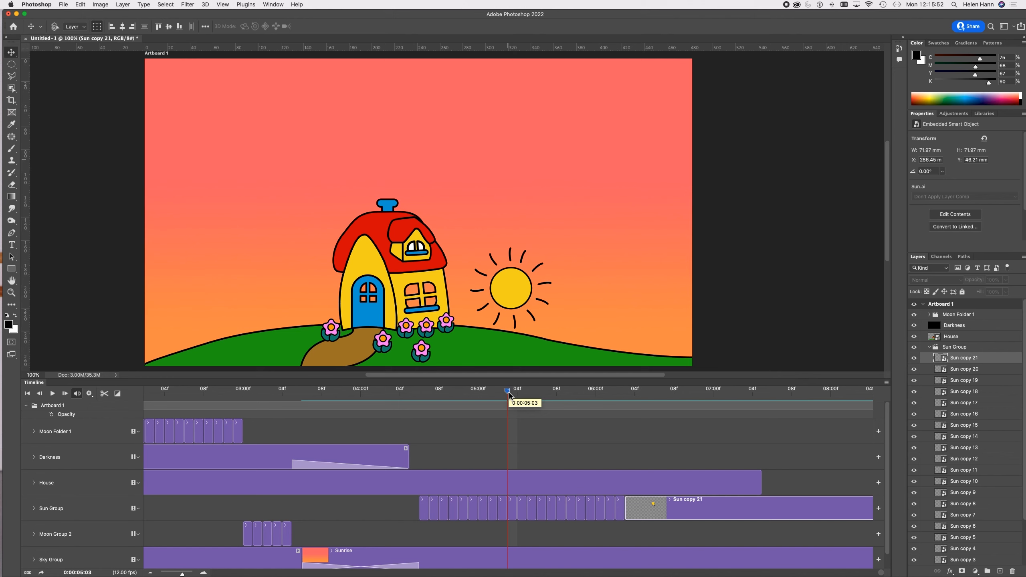
pyautogui.moveTo(508, 393)
pyautogui.mouseDown()
pyautogui.moveTo(527, 393)
pyautogui.moveTo(518, 394)
pyautogui.mouseUp()
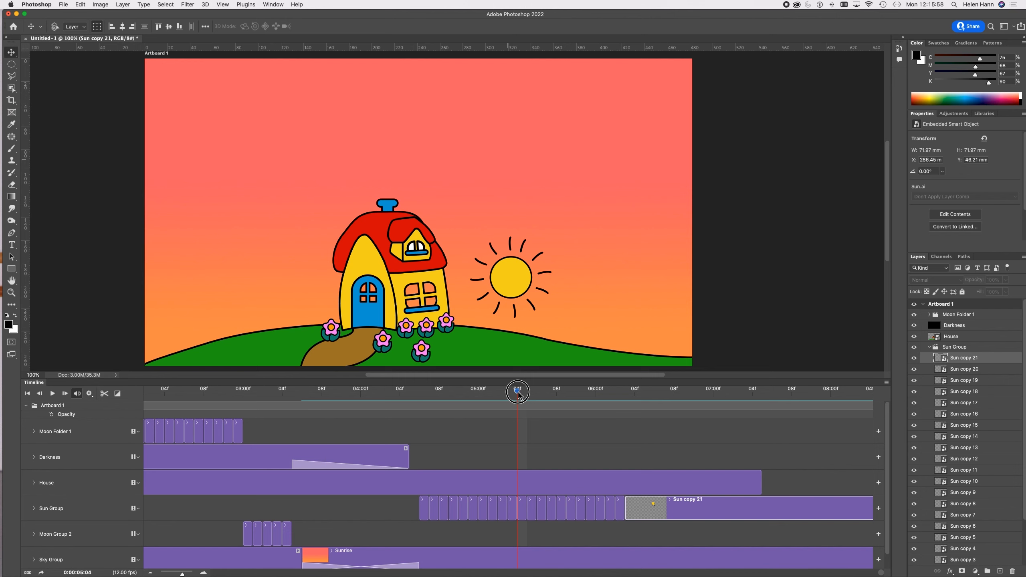
pyautogui.click(533, 559)
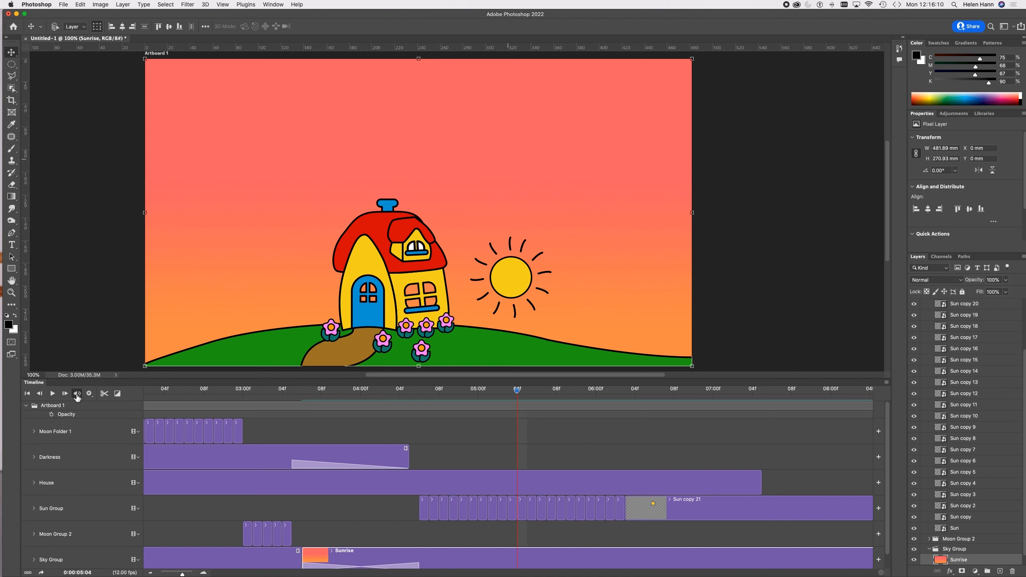
pyautogui.click(104, 394)
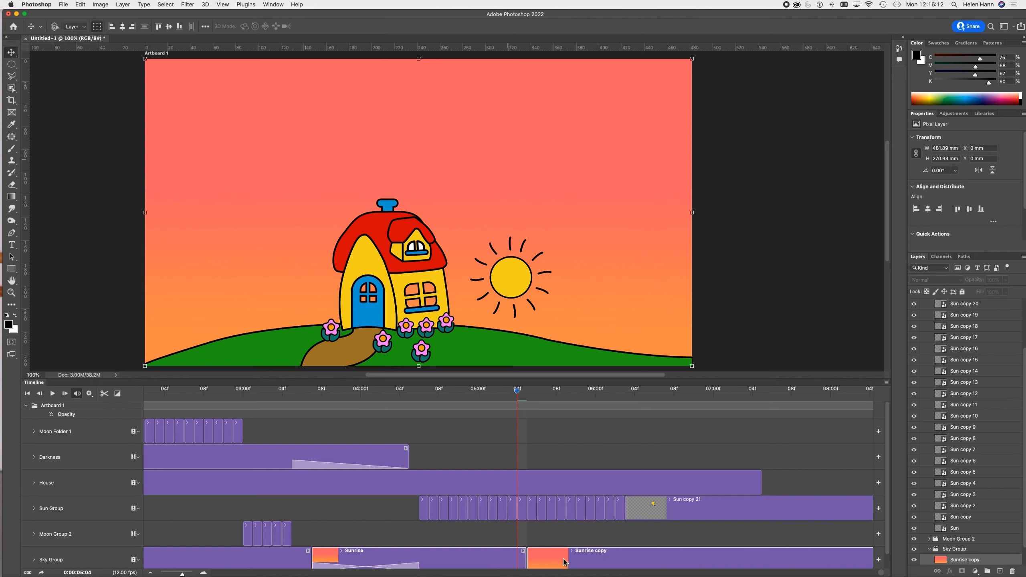
pyautogui.click(580, 557)
pyautogui.press('Delete')
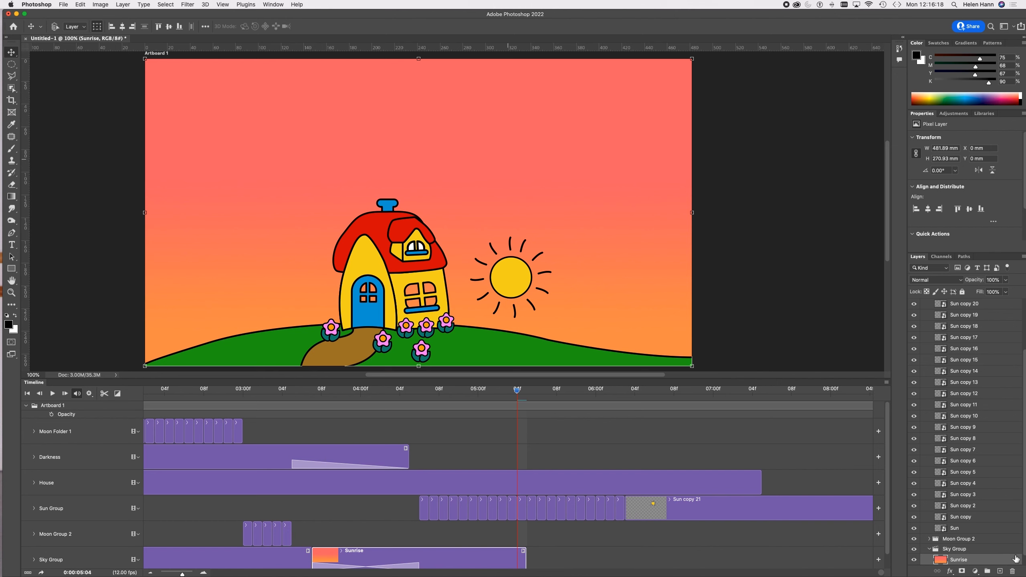
# Step: Add a new layer above Sunrise in the Sky Group and name it Day Sky
pyautogui.scroll(-1, 978, 562)
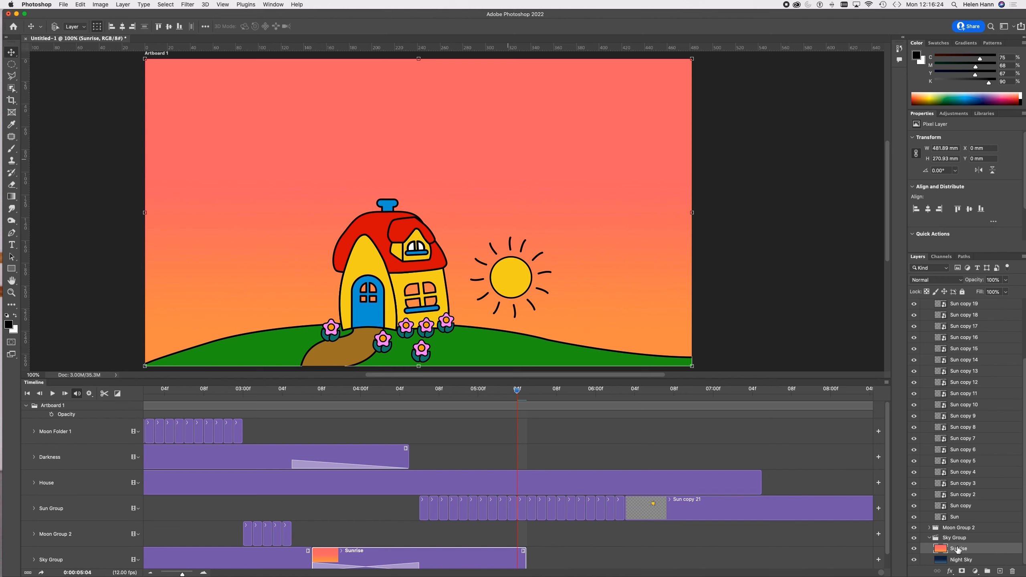
pyautogui.click(1000, 571)
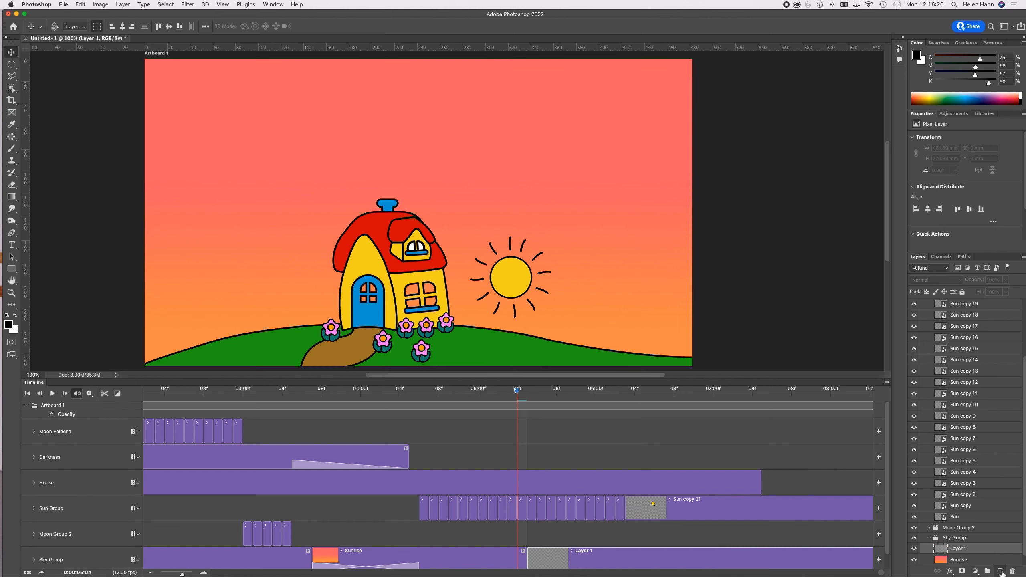
pyautogui.doubleClick(961, 550)
pyautogui.write('Day Sky')
pyautogui.press('Return')
# Step: Set the Gradient tool to the Blue_02 preset from the Blues folder
pyautogui.click(12, 197)
pyautogui.click(81, 28)
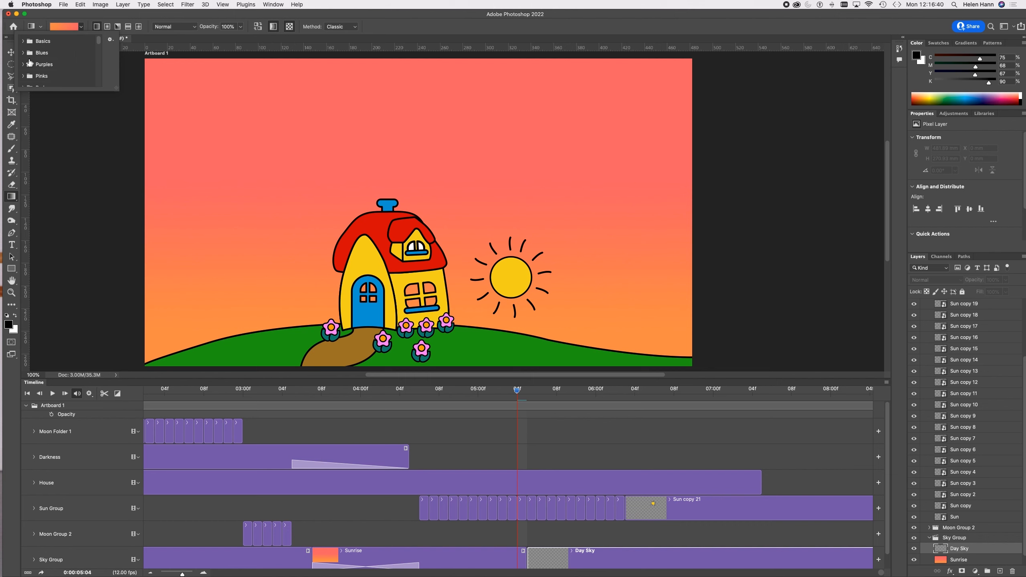
pyautogui.scroll(-2, 30, 61)
pyautogui.click(25, 73)
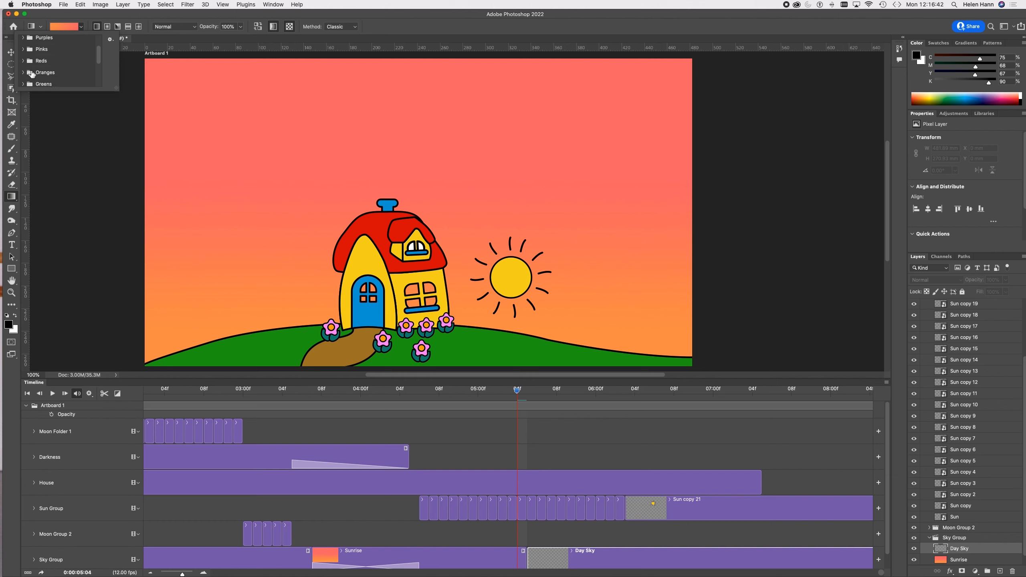
pyautogui.scroll(2, 61, 63)
pyautogui.click(24, 53)
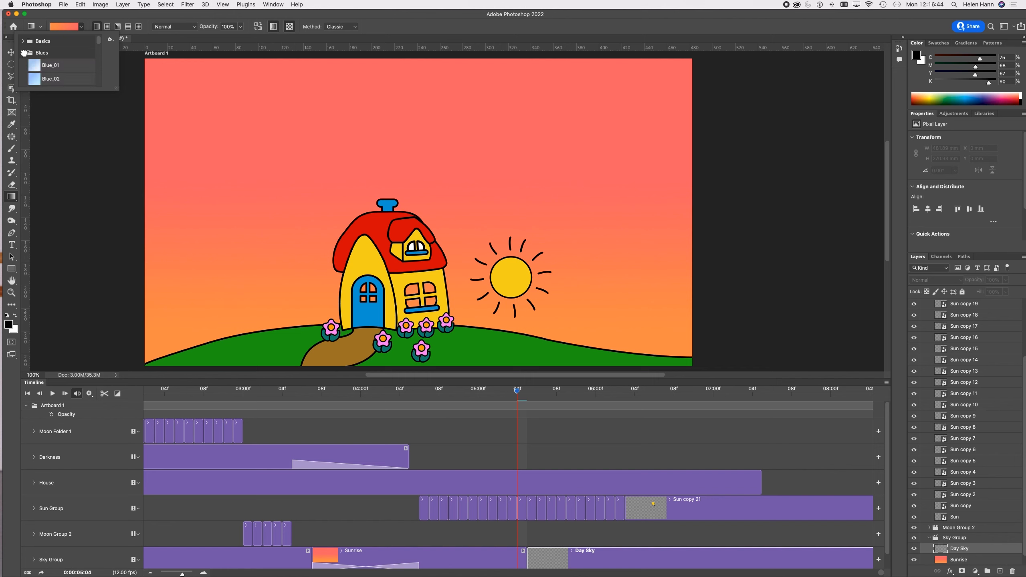
pyautogui.click(38, 78)
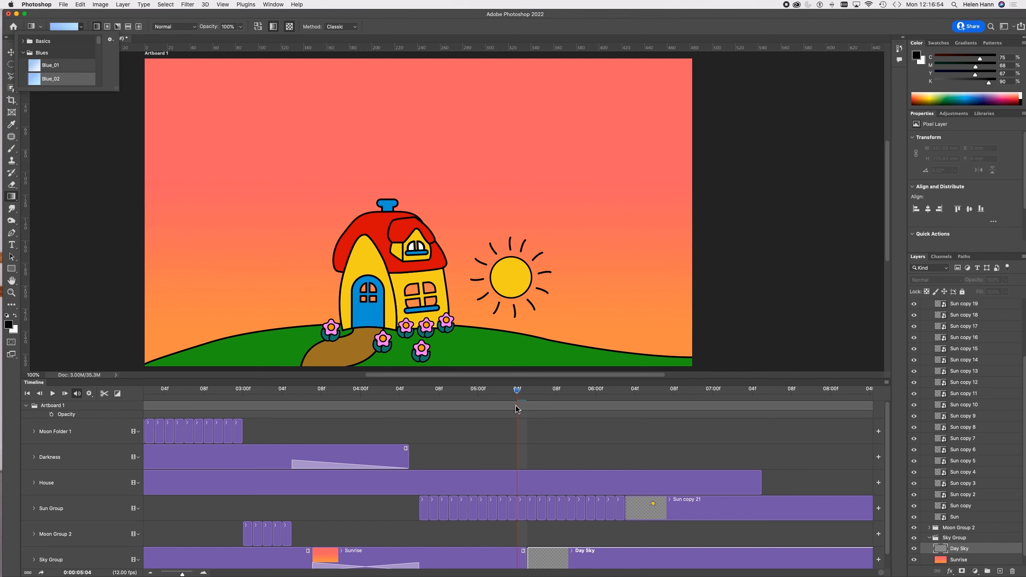
# Step: At 0:00:06:02, fill the Day Sky layer with a vertical blue gradient running from the upper sky down towards the hill
pyautogui.moveTo(517, 391); pyautogui.dragTo(614, 402)
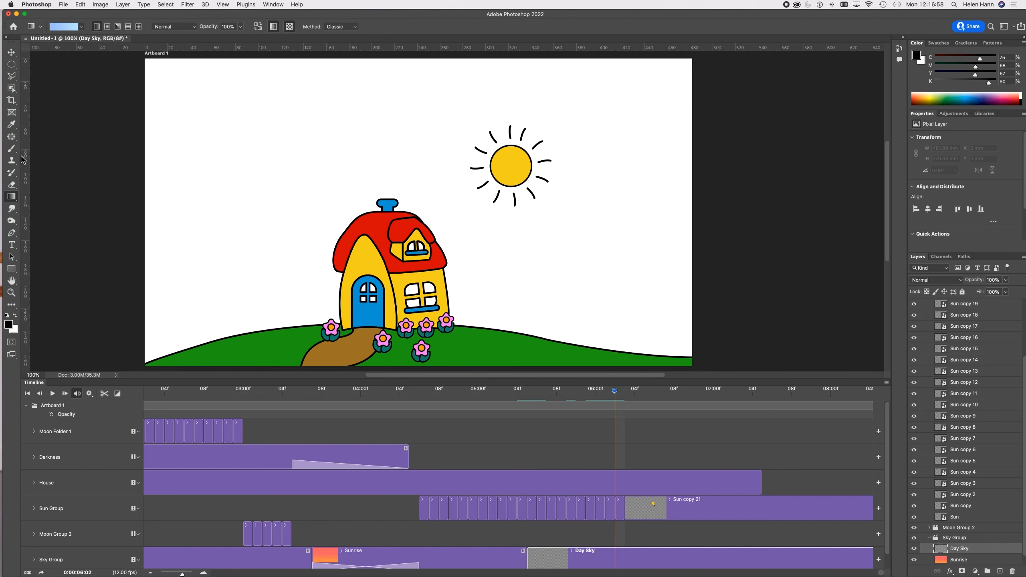
pyautogui.moveTo(436, 124); pyautogui.dragTo(442, 253)
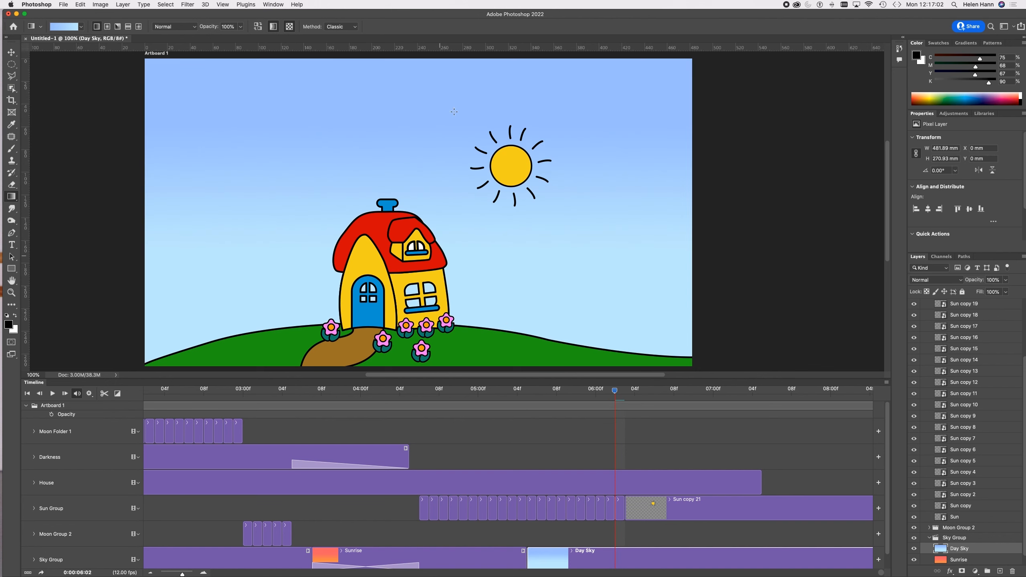
pyautogui.moveTo(454, 111); pyautogui.dragTo(456, 207)
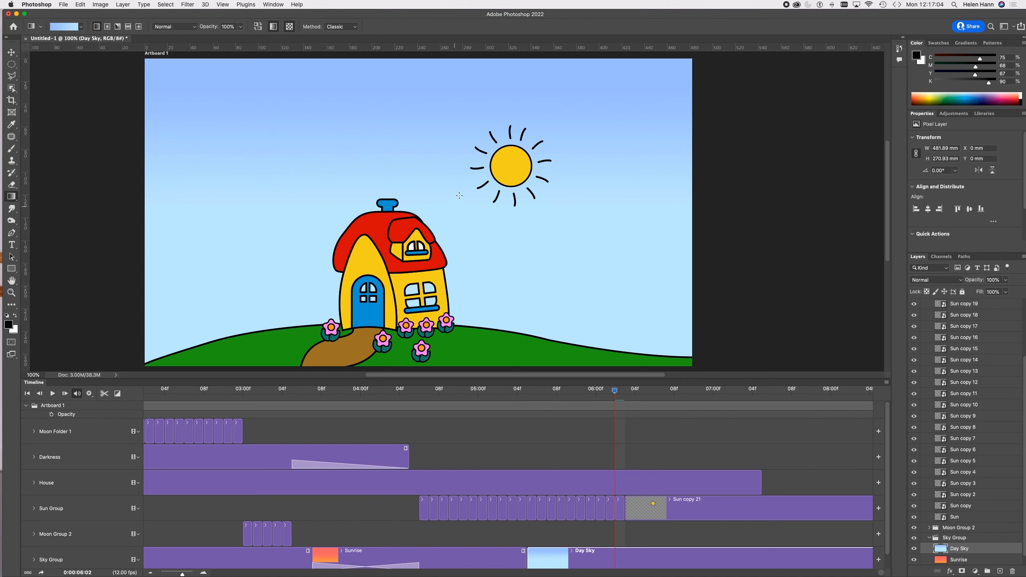
pyautogui.moveTo(560, 104)
pyautogui.mouseDown()
pyautogui.moveTo(550, 121)
pyautogui.moveTo(544, 290)
pyautogui.mouseUp()
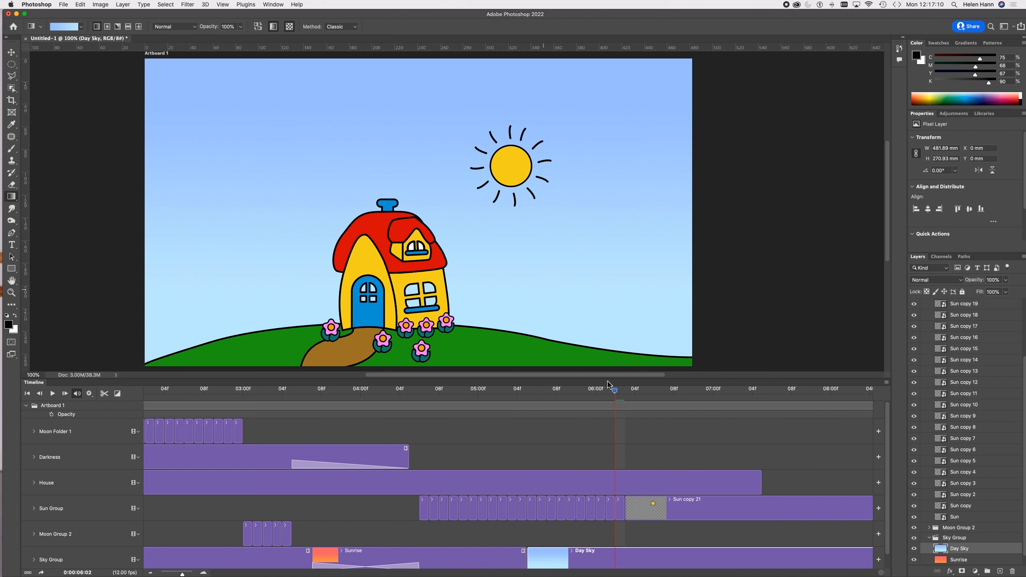
# Step: Try a 1 s Cross Fade between the Sunrise and Day Sky clips and undo it
pyautogui.moveTo(615, 393); pyautogui.dragTo(500, 402)
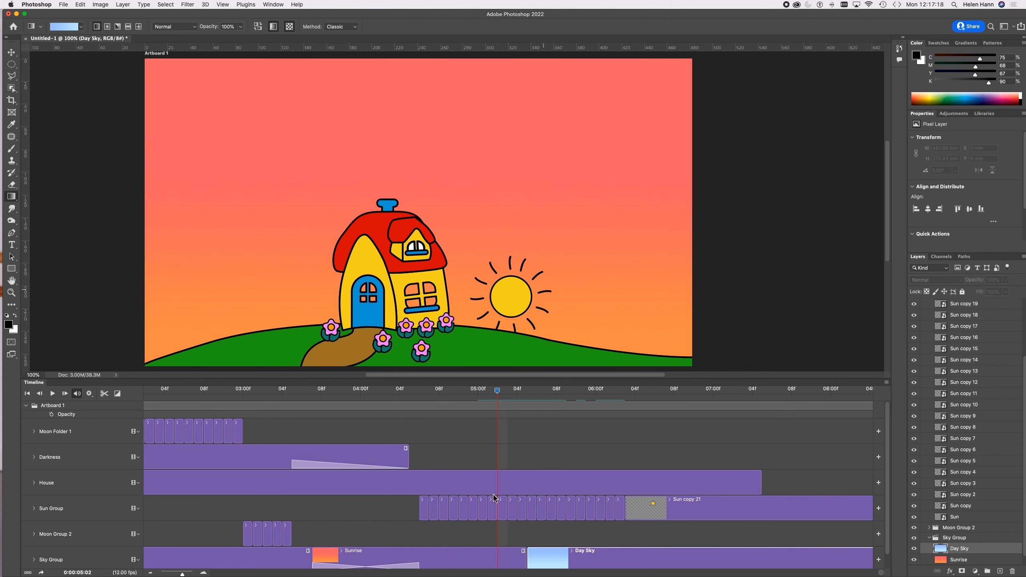
pyautogui.click(117, 394)
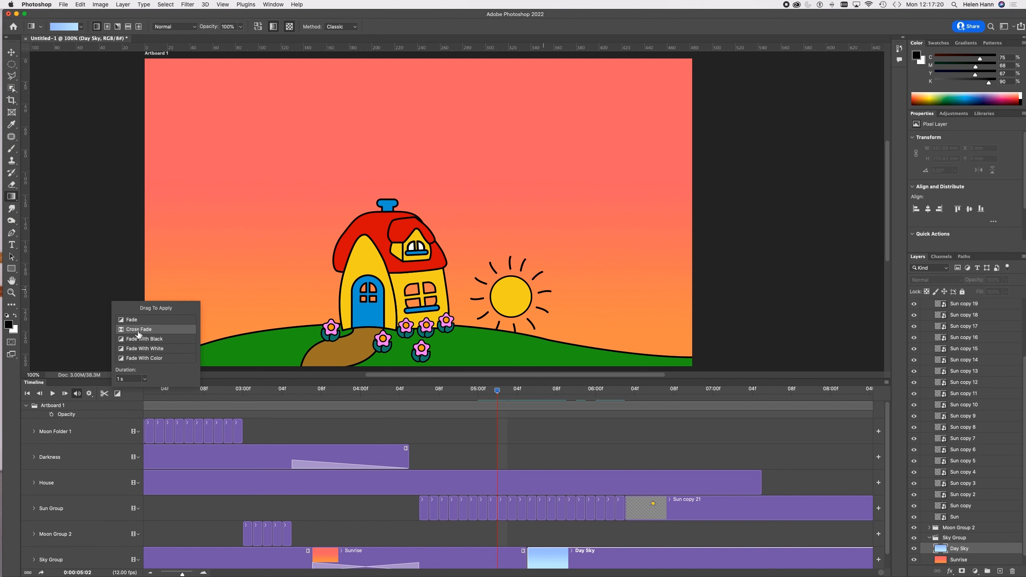
pyautogui.moveTo(137, 329); pyautogui.dragTo(534, 562)
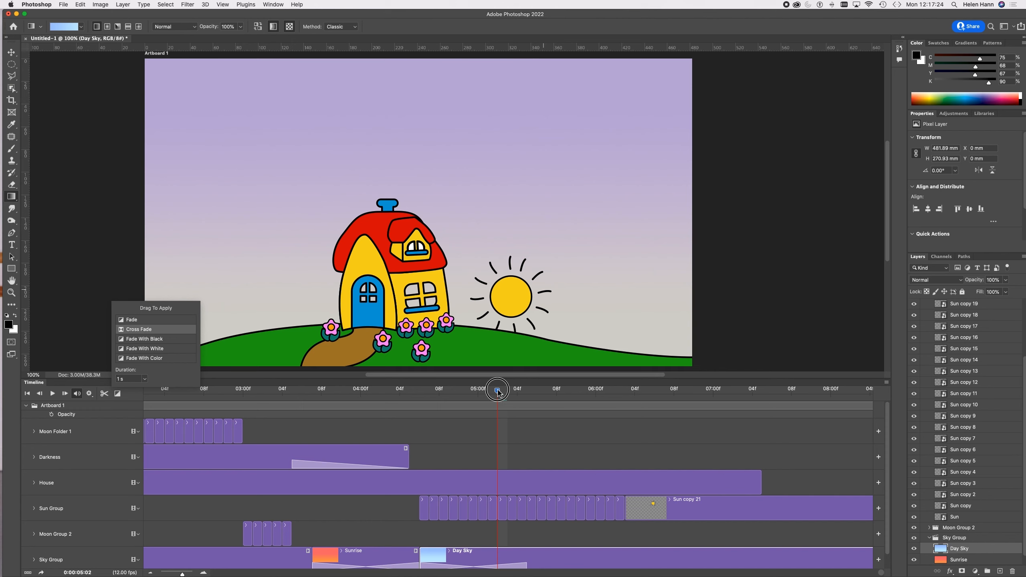
pyautogui.moveTo(423, 393); pyautogui.dragTo(463, 423)
pyautogui.press('super+z')
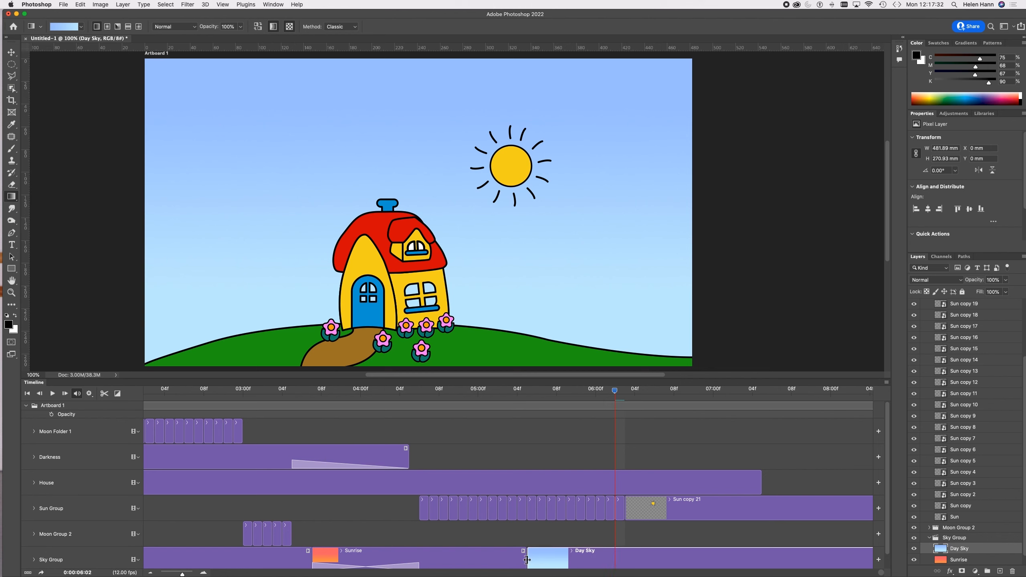
# Step: Trim the start of the Day Sky clip to about 0:00:06:01 and extend the end of the Sunrise clip to meet it
pyautogui.moveTo(527, 560); pyautogui.dragTo(607, 562)
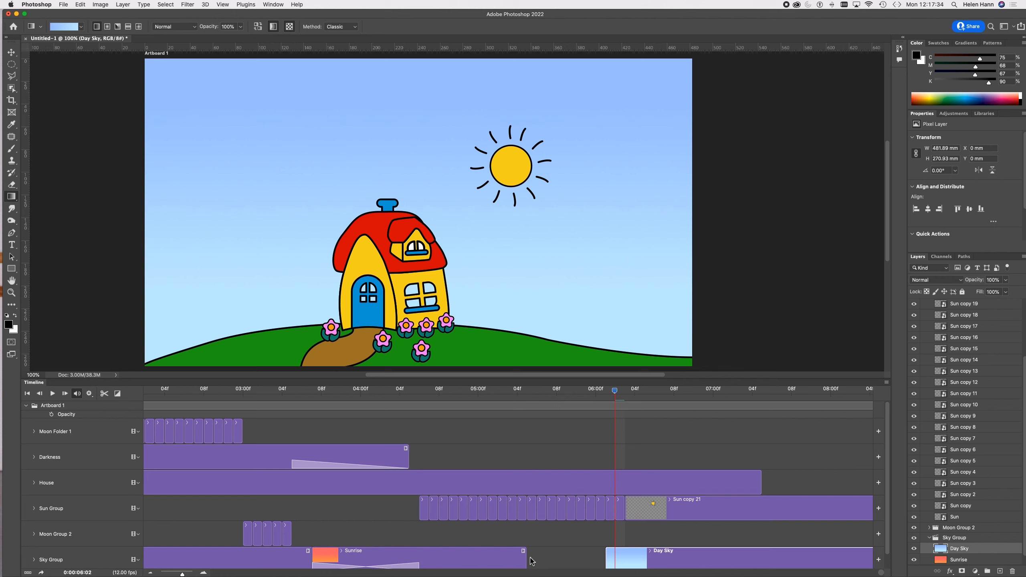
pyautogui.moveTo(527, 560); pyautogui.dragTo(608, 563)
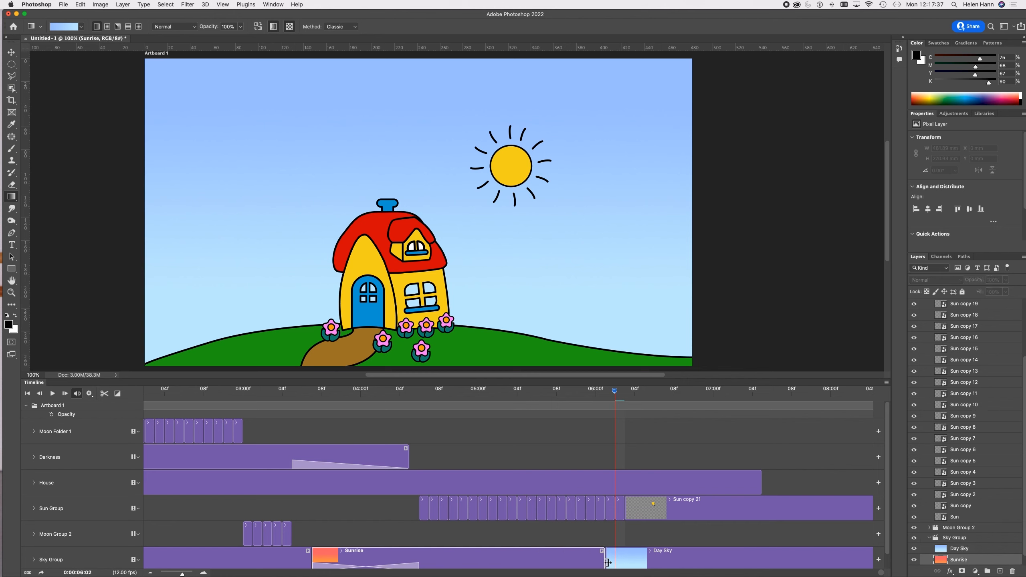
# Step: Apply a 1 s Cross Fade between the Sunrise and Day Sky clips and preview the animation from the start
pyautogui.click(118, 394)
pyautogui.moveTo(135, 330); pyautogui.dragTo(606, 563)
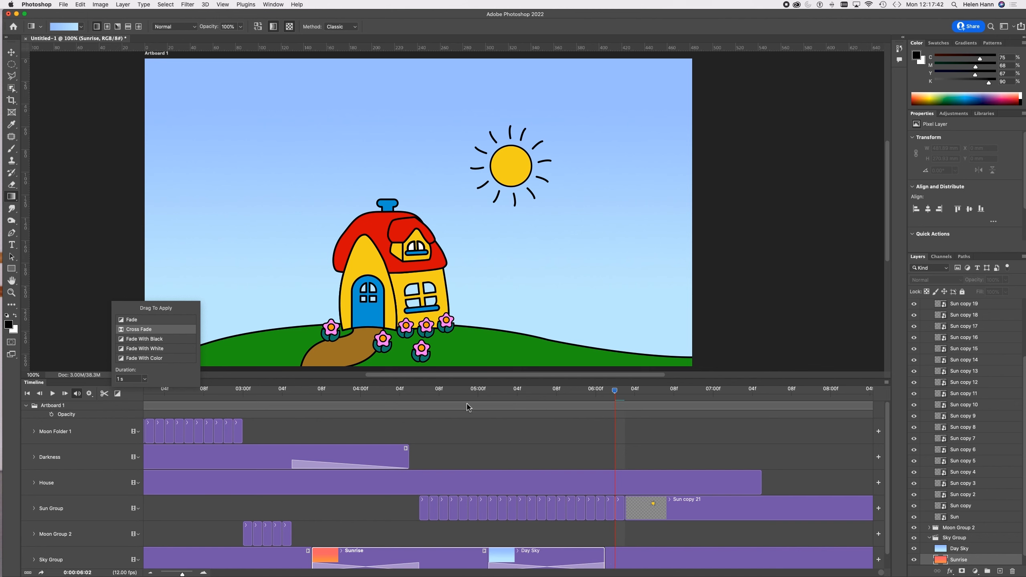
pyautogui.moveTo(472, 394); pyautogui.dragTo(26, 392)
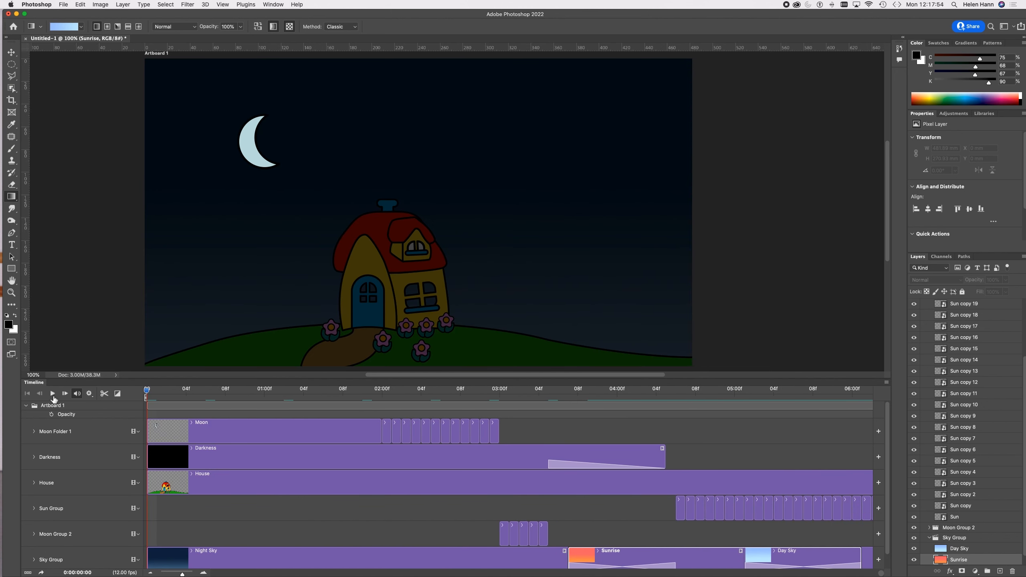
pyautogui.click(52, 394)
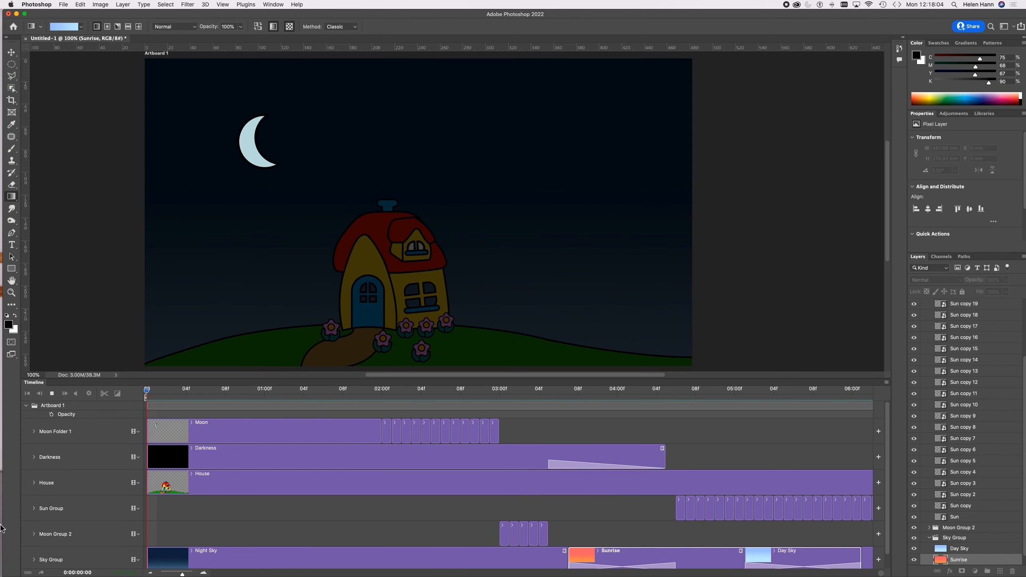
pyautogui.click(51, 395)
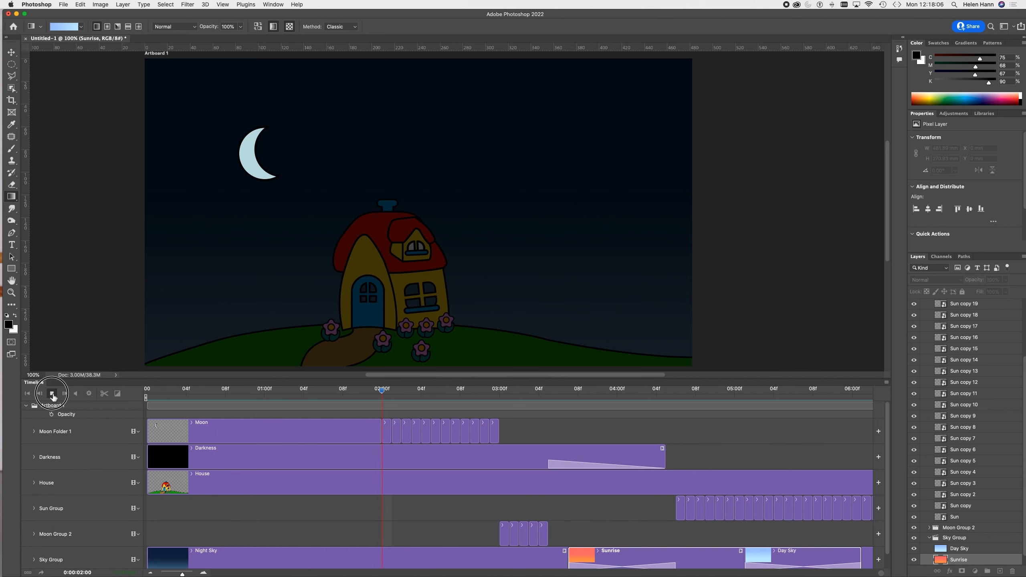
# Step: Set the playhead at 0:00:04:07, one frame after the sun first appears over the hill
pyautogui.hscroll(10, 612, 554)
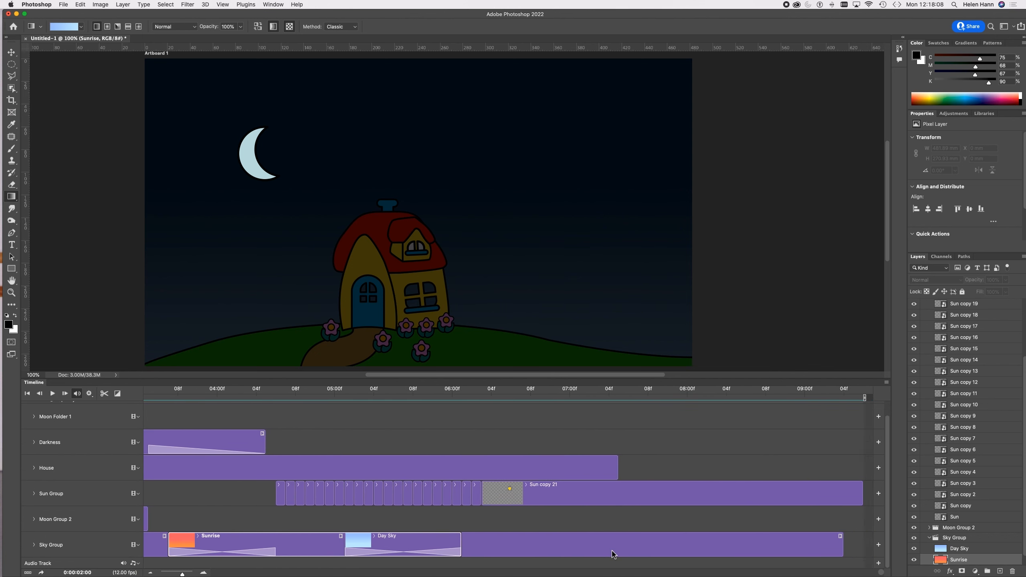
pyautogui.hscroll(3, 613, 554)
pyautogui.hscroll(-5, 338, 508)
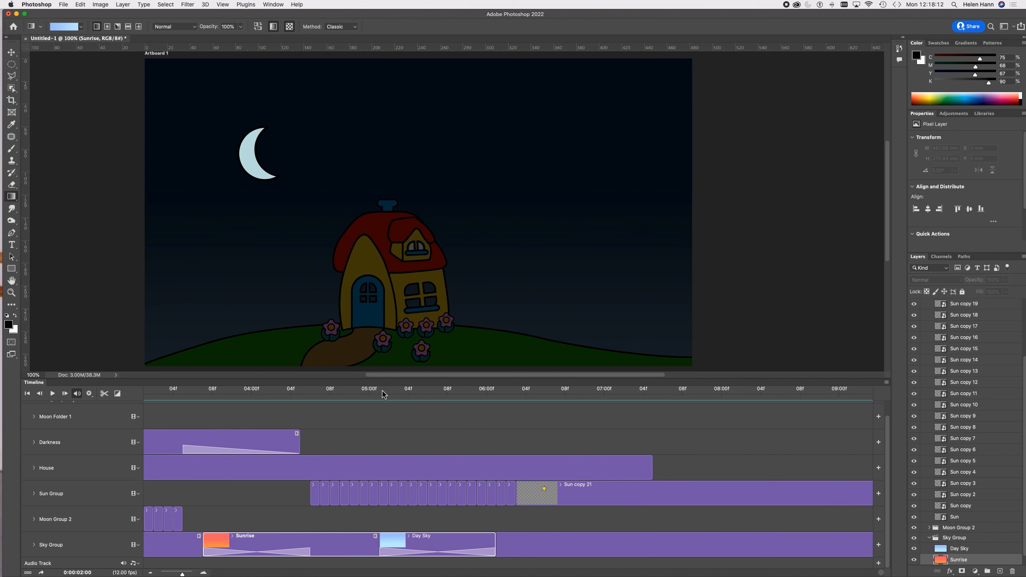
pyautogui.moveTo(383, 394); pyautogui.dragTo(316, 399)
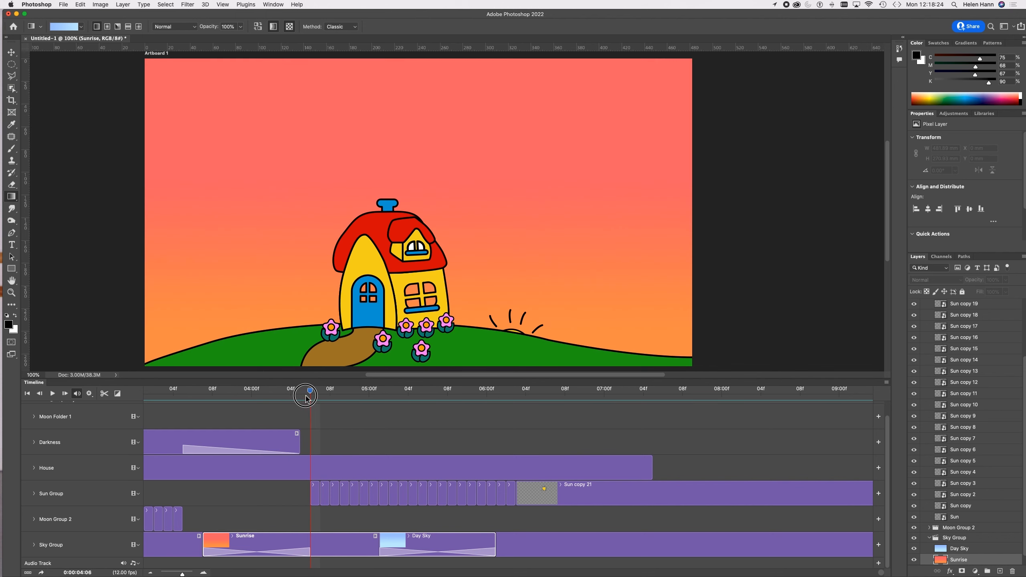
pyautogui.moveTo(306, 399); pyautogui.dragTo(319, 399)
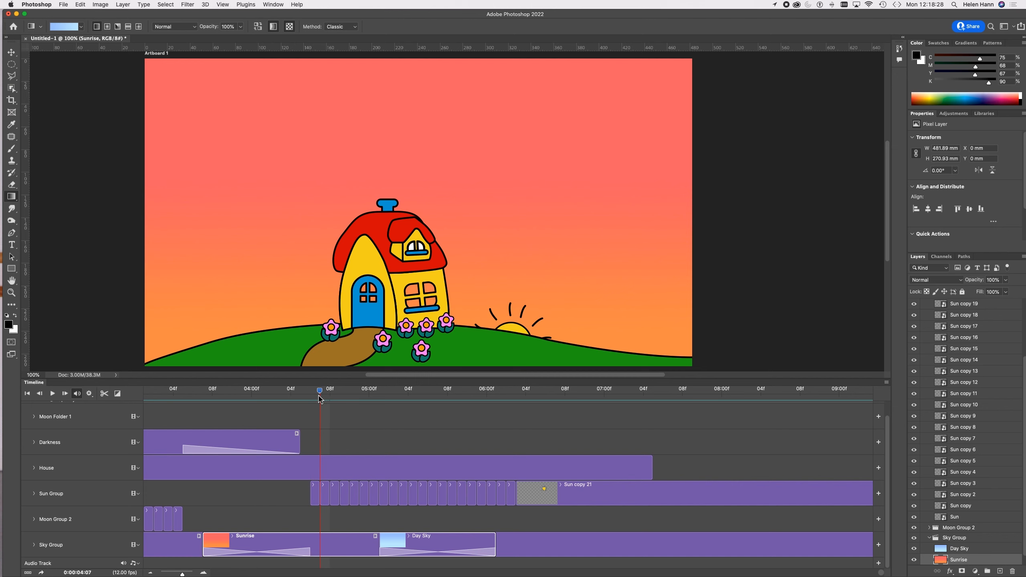
# Step: Collapse the Sky Group and Sun Group in the layer stack and select Sun Group
pyautogui.click(930, 540)
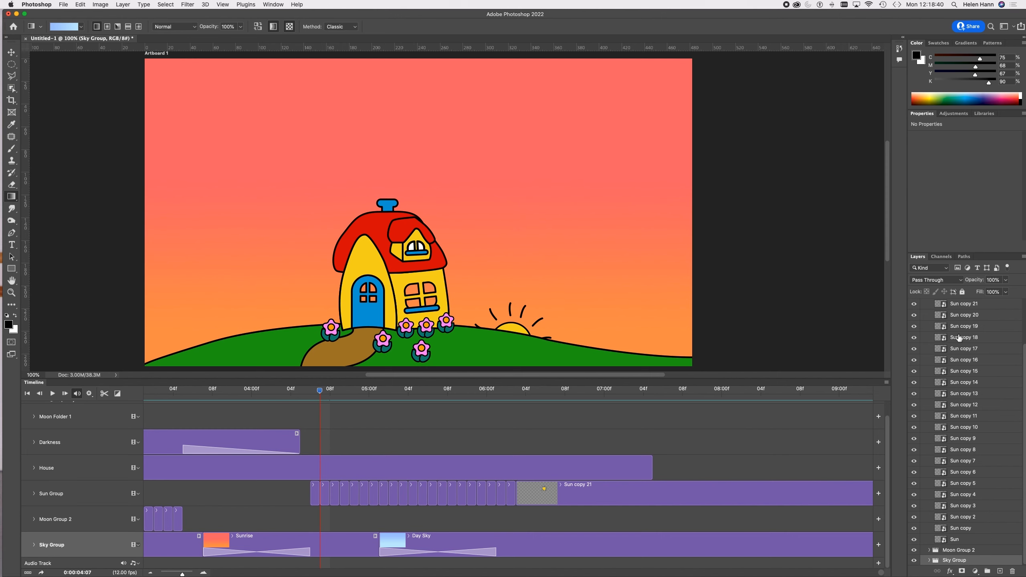
pyautogui.scroll(3, 960, 338)
pyautogui.click(930, 347)
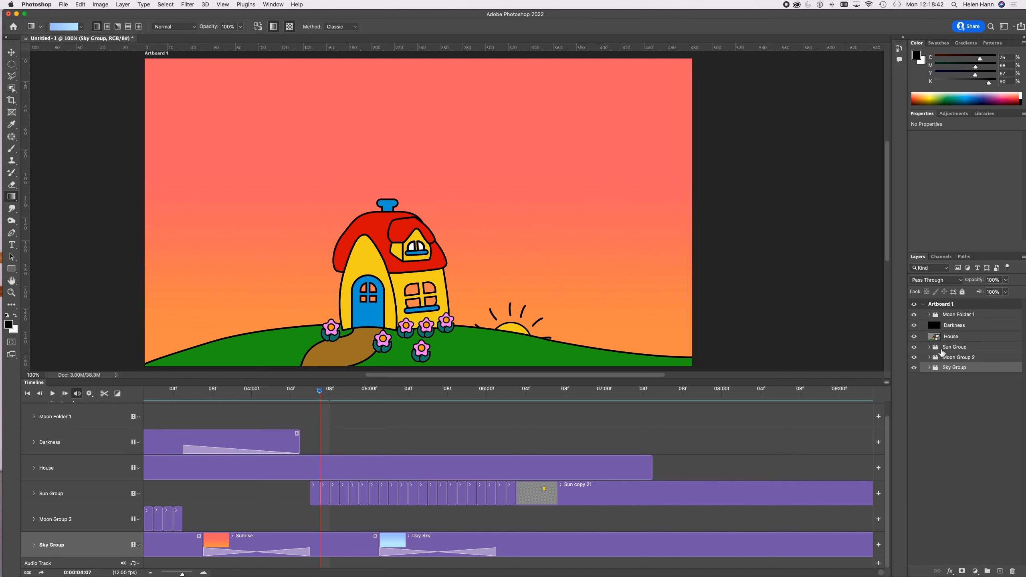
pyautogui.click(979, 338)
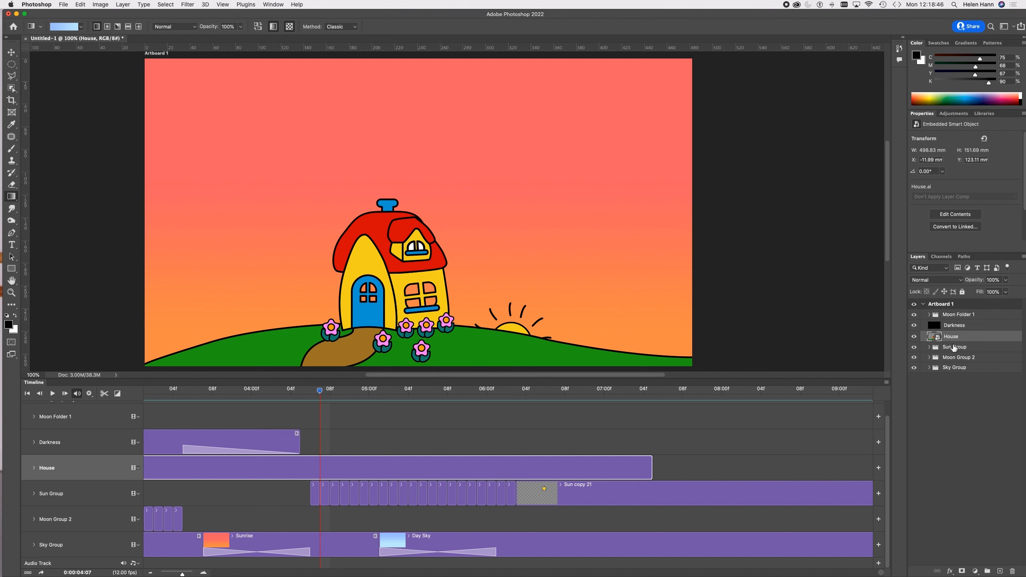
pyautogui.click(943, 349)
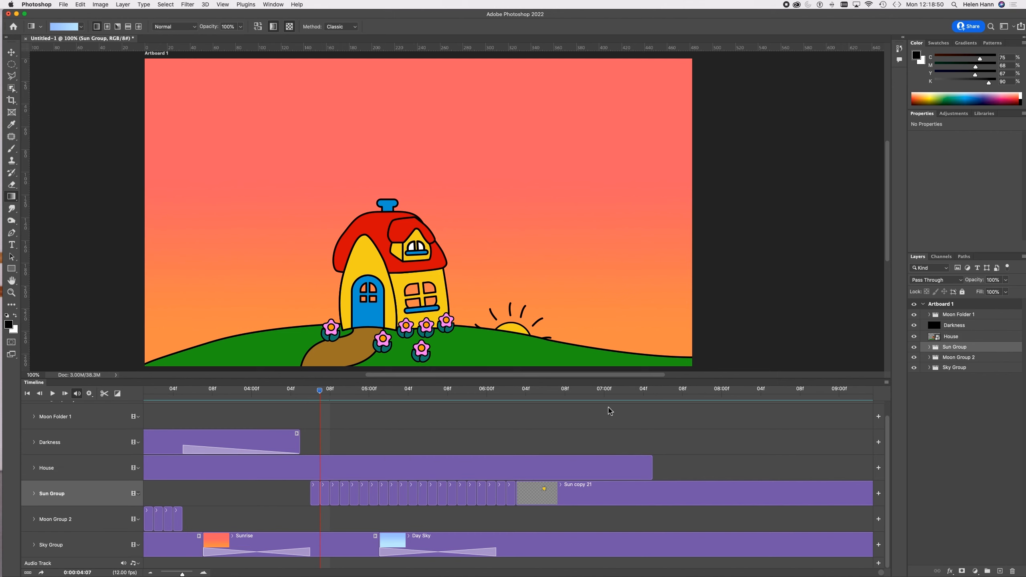
# Step: Place Cloud 1.ai as an embedded smart object, cropped to its bounding box, directly above Sun Group and behind the House layer
pyautogui.click(65, 5)
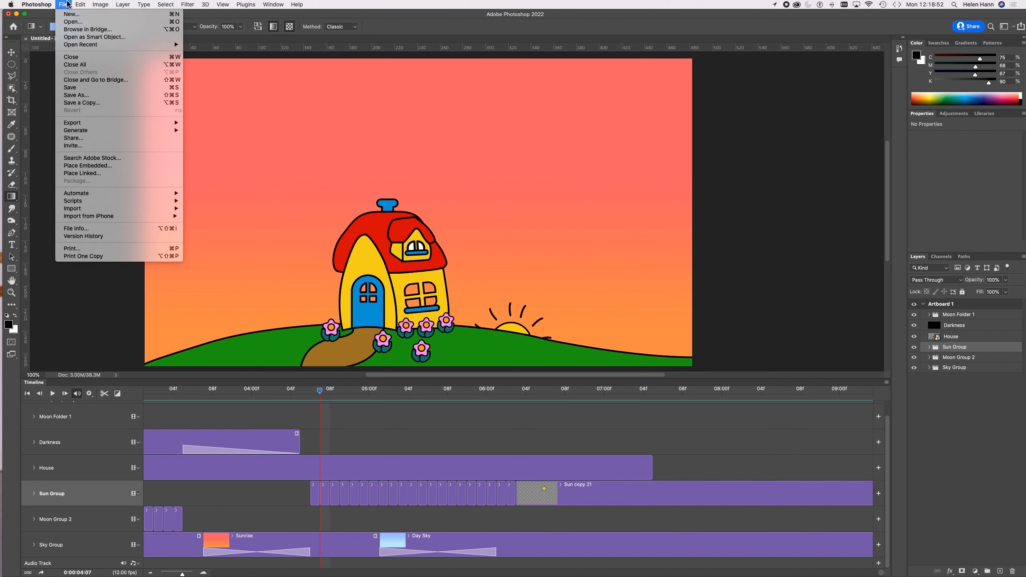
pyautogui.click(81, 165)
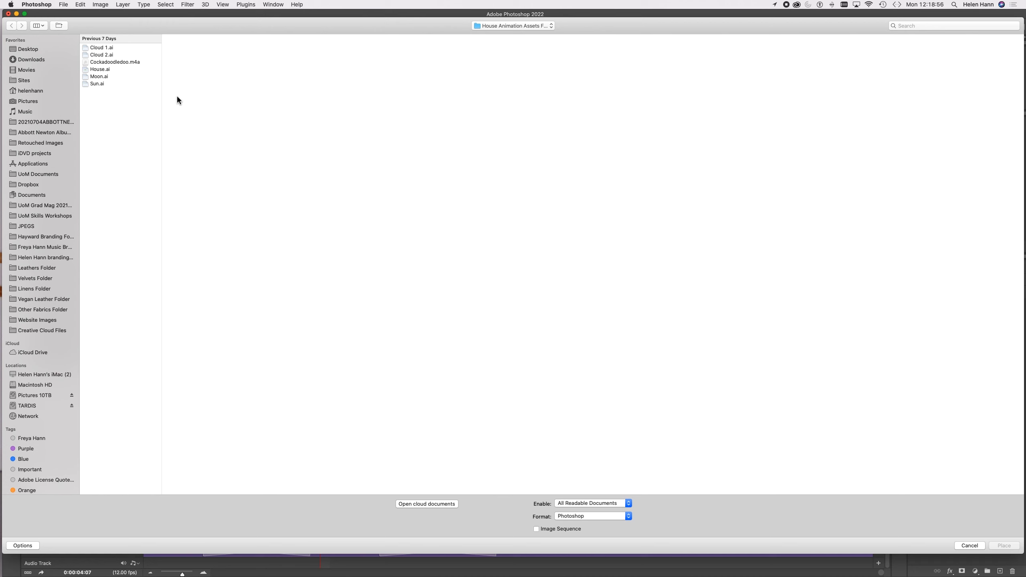
pyautogui.click(105, 48)
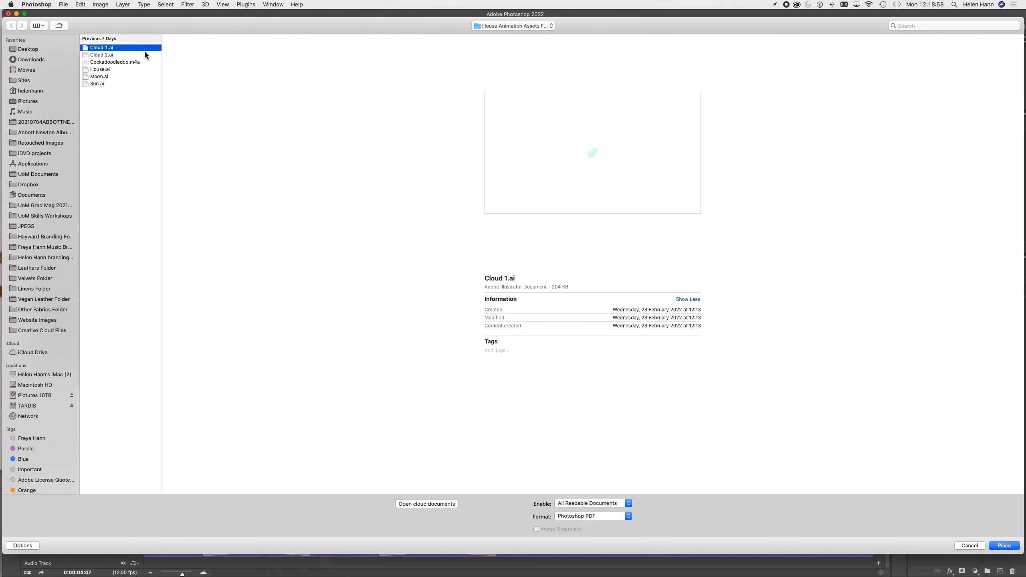
pyautogui.click(1004, 545)
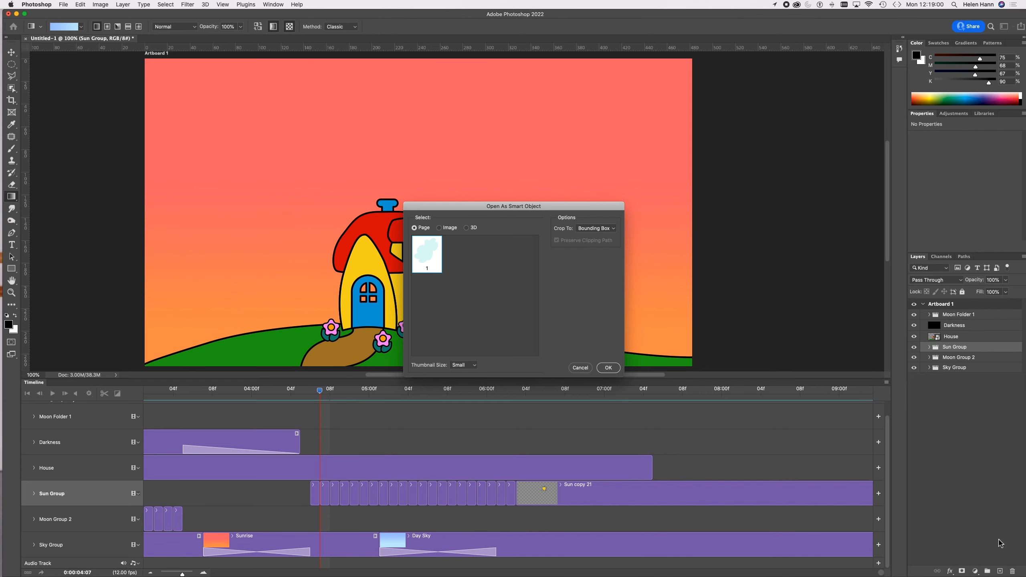
pyautogui.click(608, 367)
# Step: Scale the cloud to about 57.8% and lower it behind the house so only its tip shows above the chimney
pyautogui.moveTo(423, 208); pyautogui.dragTo(393, 202)
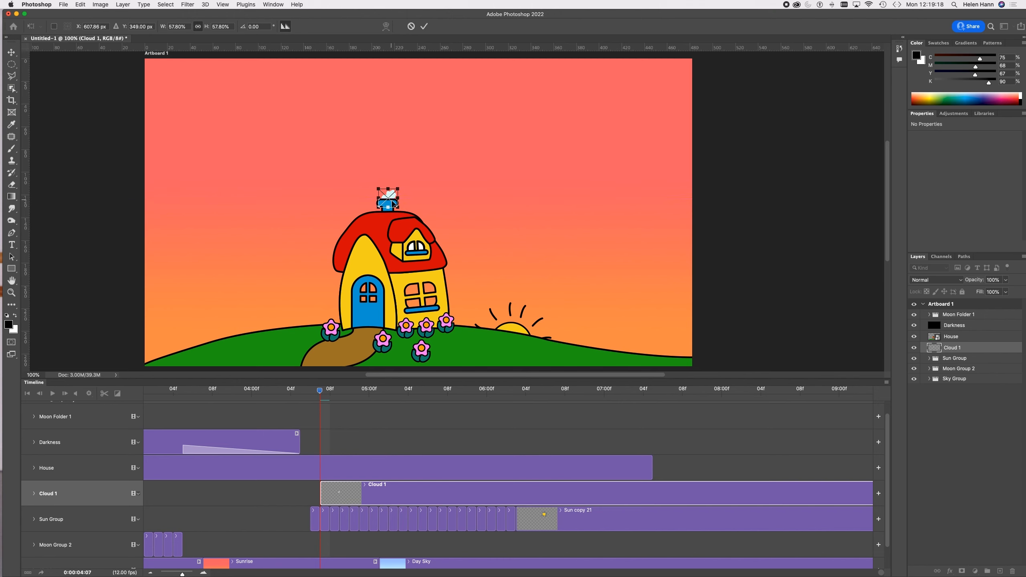
pyautogui.click(389, 196)
pyautogui.press('Down')
pyautogui.press('Down')
pyautogui.press('Down')
pyautogui.press('Down')
pyautogui.press('Down')
pyautogui.press('Down')
pyautogui.press('Down')
pyautogui.click(424, 26)
pyautogui.press('g')
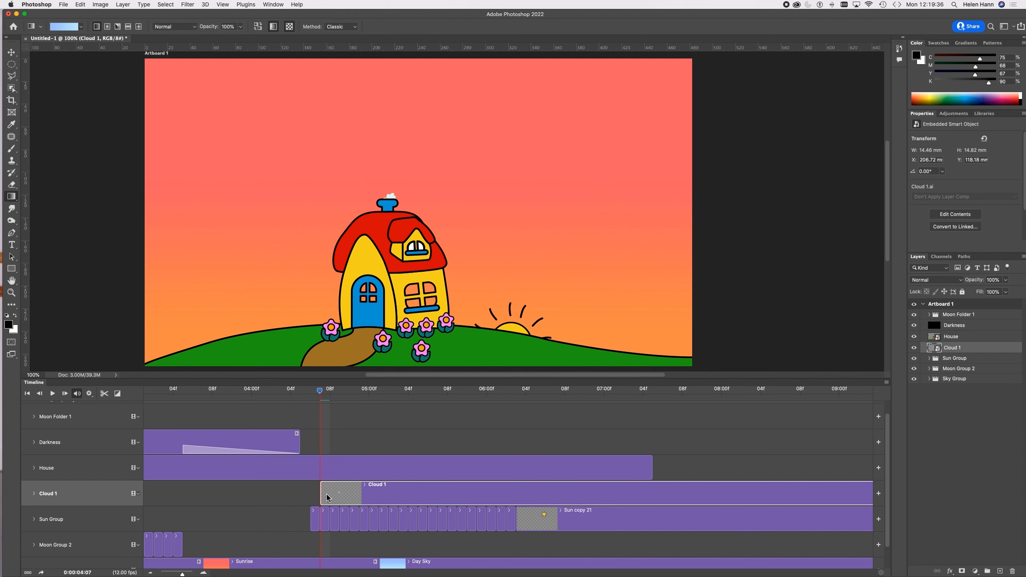
# Step: Split the Cloud 1 clip at 0:00:04:08 and join both pieces on a single timeline track
pyautogui.press('Right')
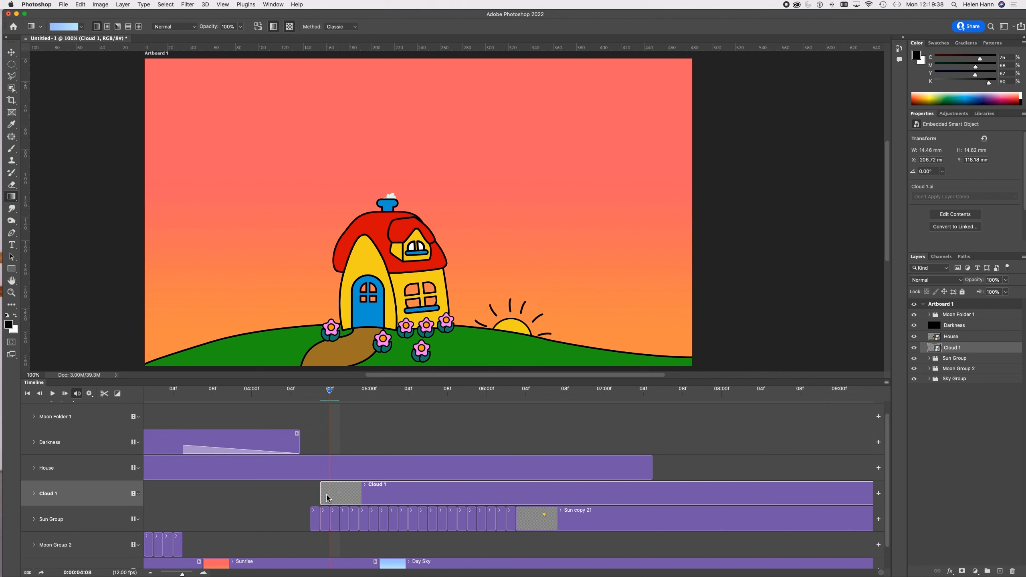
pyautogui.click(104, 393)
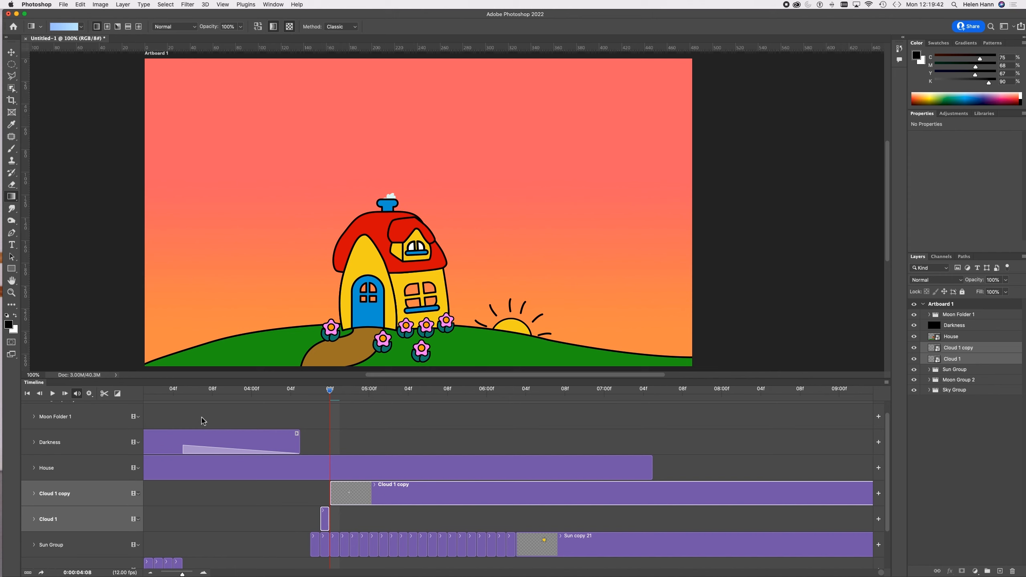
pyautogui.moveTo(325, 519); pyautogui.dragTo(328, 497)
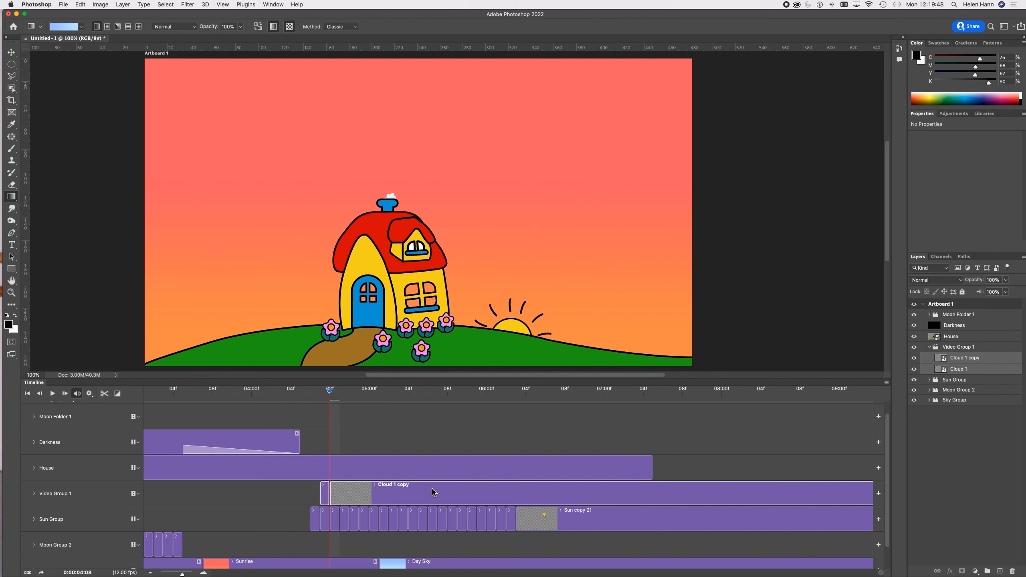
# Step: Rename the cloud clips' video group as Smoke Group
pyautogui.doubleClick(964, 347)
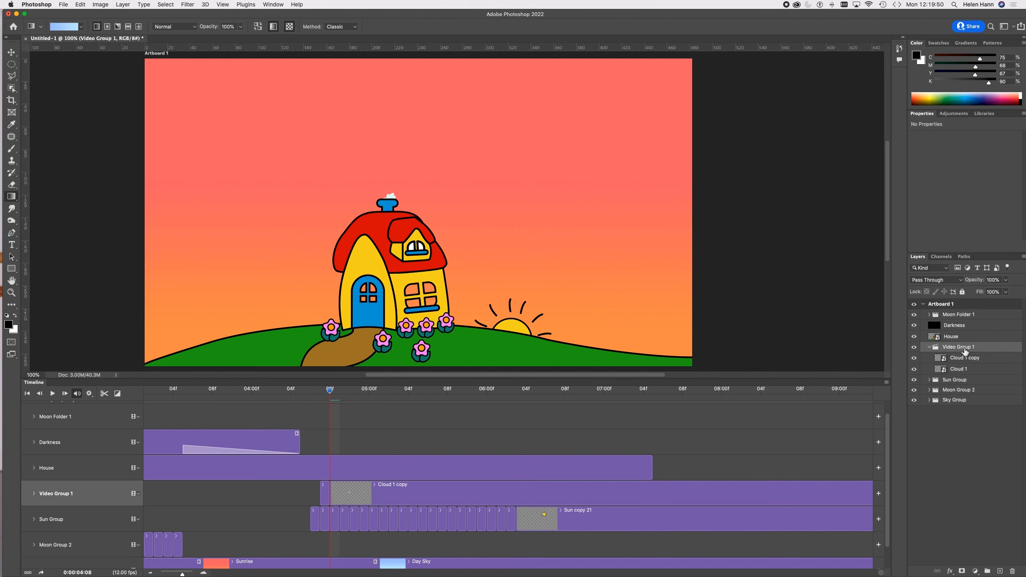
pyautogui.write('Smok')
pyautogui.click(345, 491)
# Step: Enlarge the Cloud 1 copy at 0:00:04:08 to about 17 × 18.7 mm so more smoke rises from the chimney
pyautogui.click(350, 498)
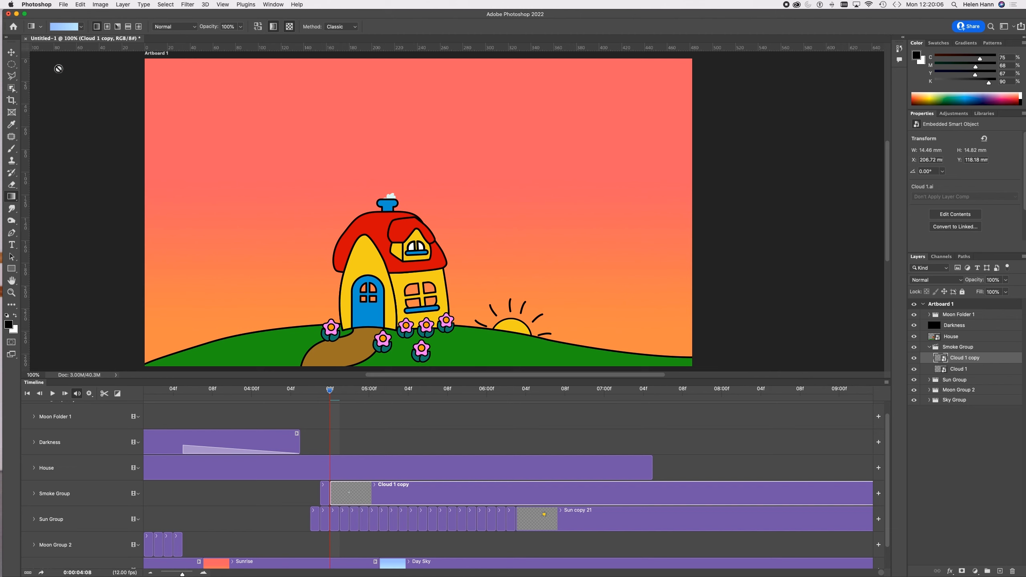
pyautogui.click(13, 53)
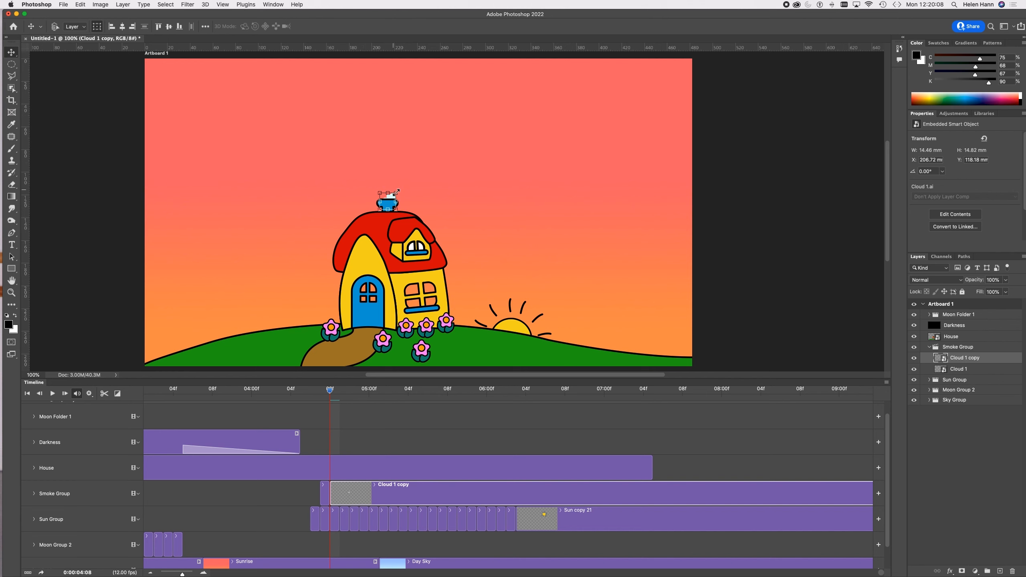
pyautogui.moveTo(398, 193); pyautogui.dragTo(402, 188)
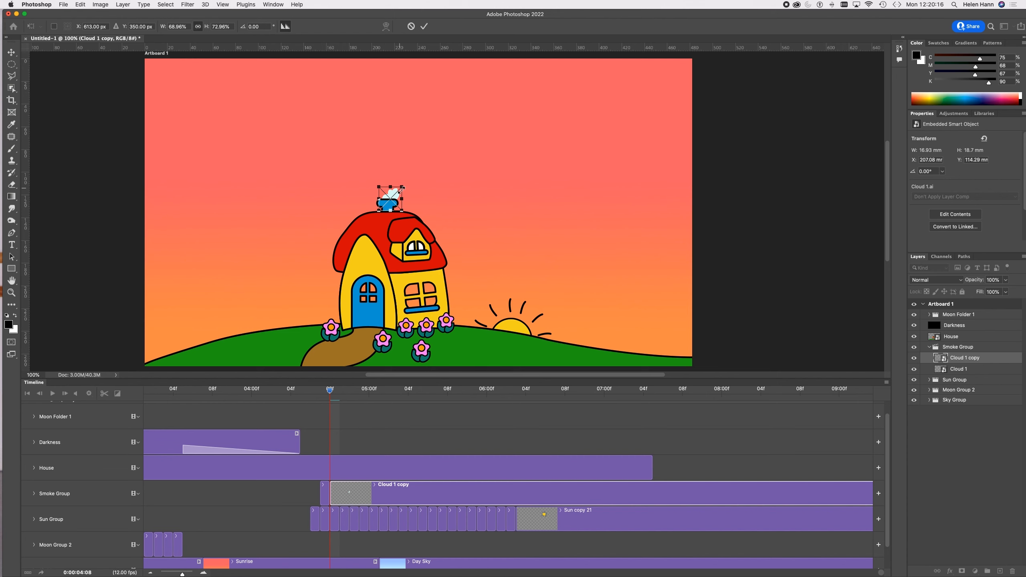
pyautogui.click(424, 27)
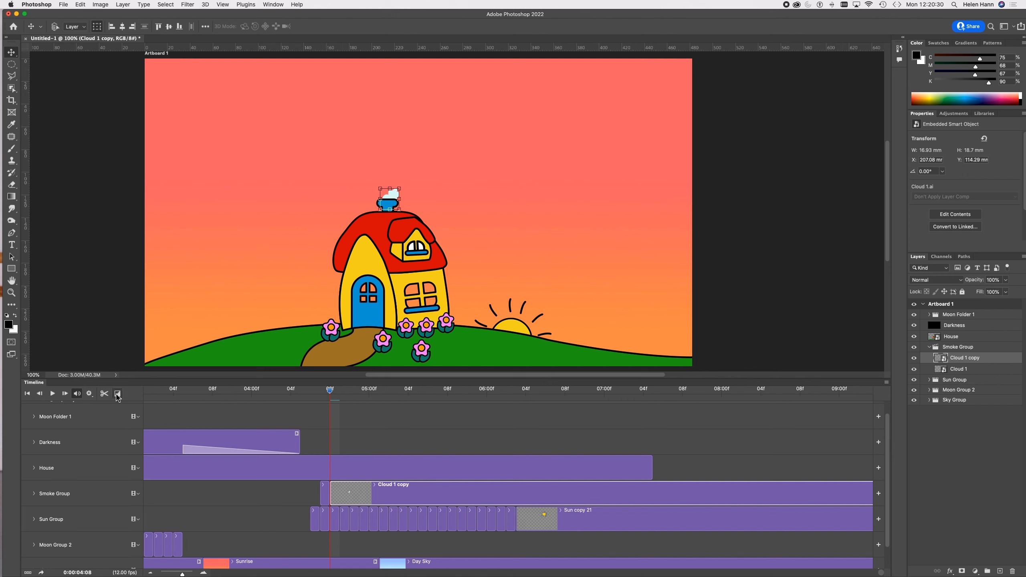
# Step: Split the smoke clip at 0:00:04:09, then raise the new cloud and enlarge it to about 19.4 × 21.2 mm
pyautogui.press('Right')
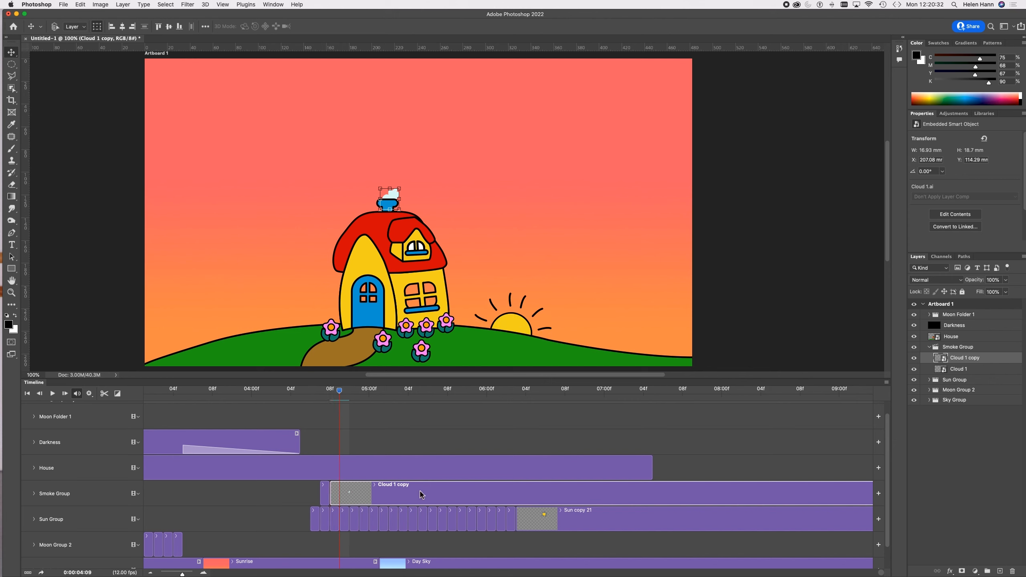
pyautogui.click(103, 393)
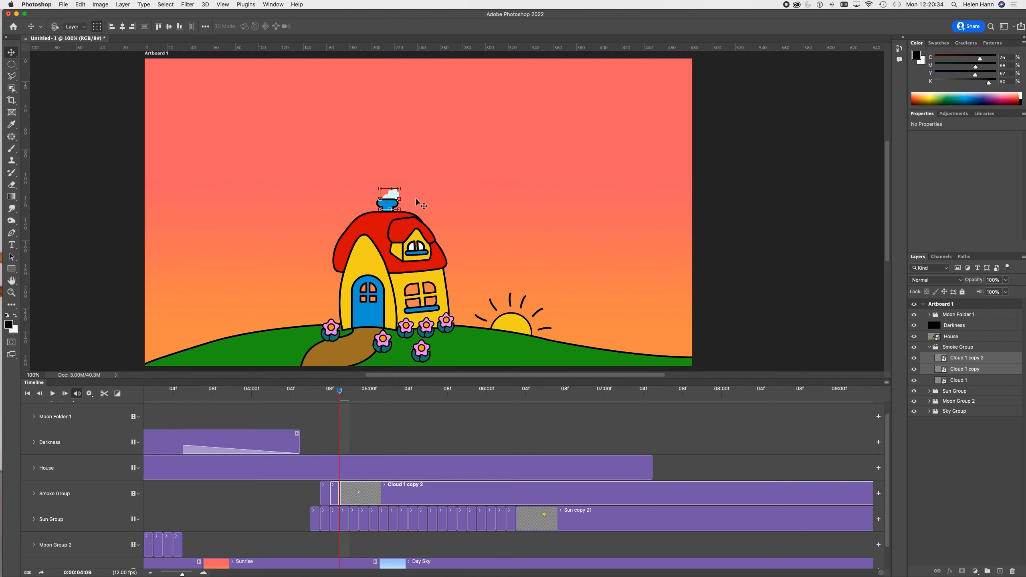
pyautogui.click(374, 496)
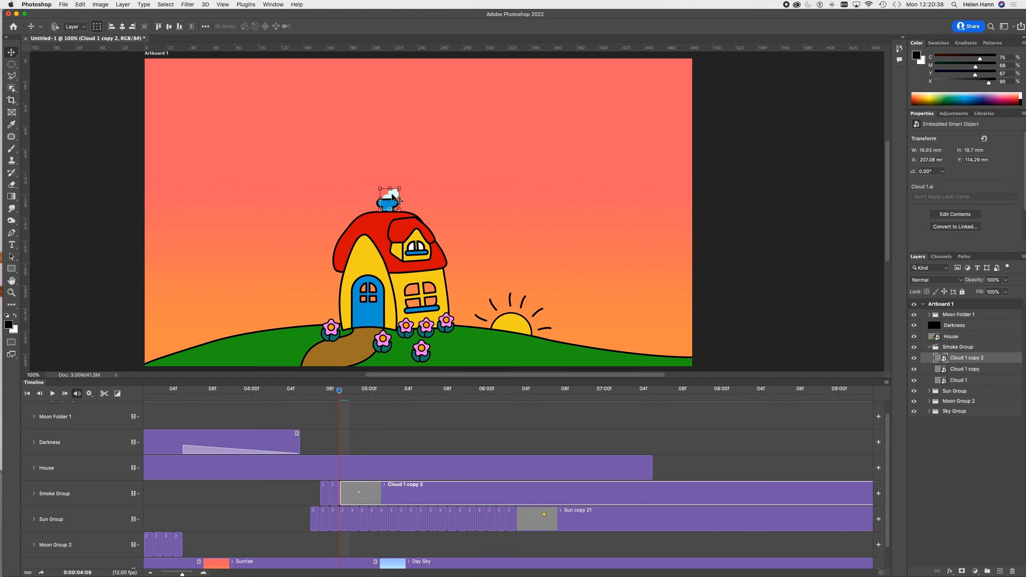
pyautogui.moveTo(394, 196); pyautogui.dragTo(394, 192)
pyautogui.moveTo(402, 183); pyautogui.dragTo(405, 179)
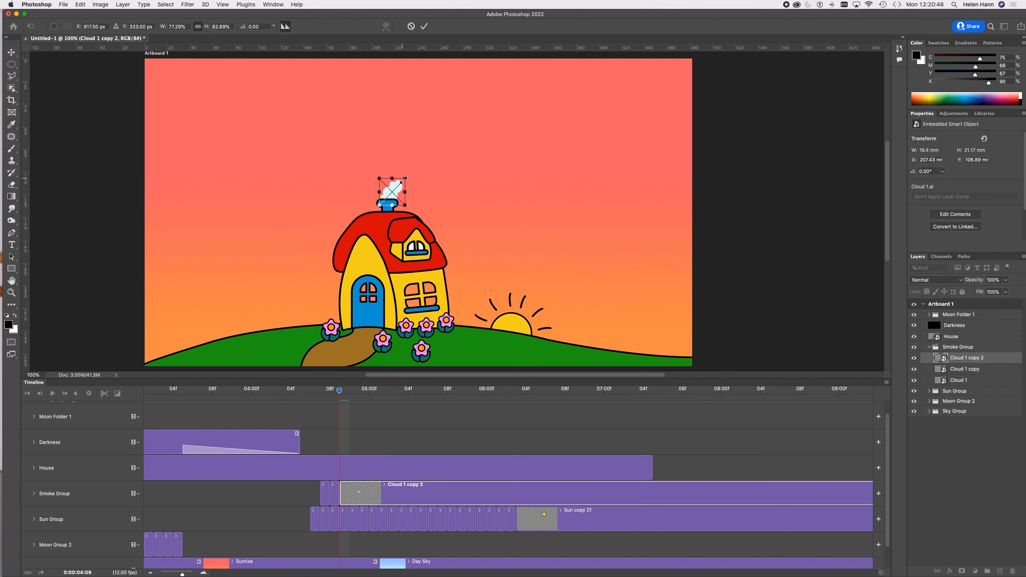
pyautogui.click(424, 27)
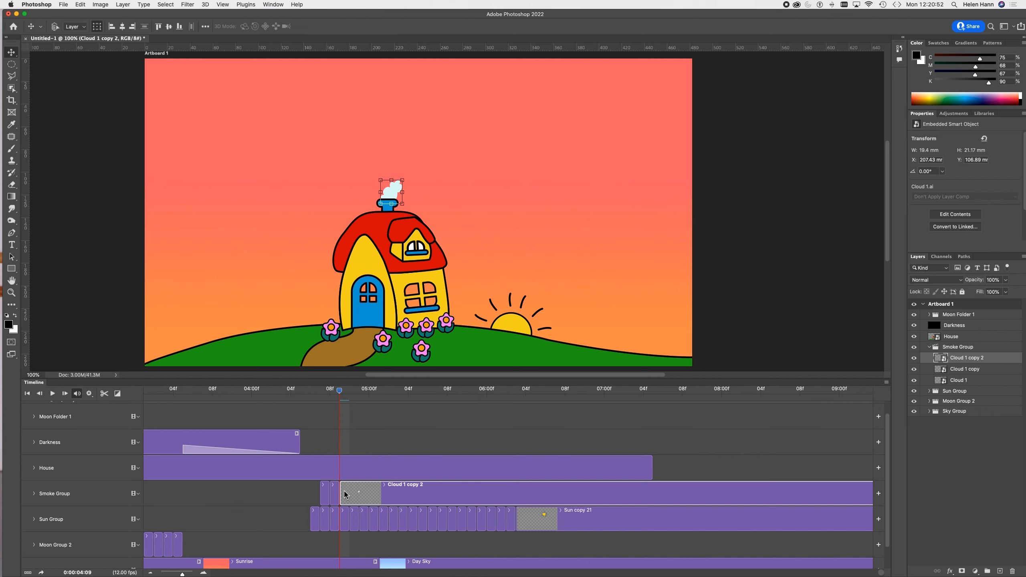
# Step: Split the smoke clip at 0:00:04:10, moving the new cloud up and right and enlarging it to about 24 × 24.7 mm
pyautogui.press('Right')
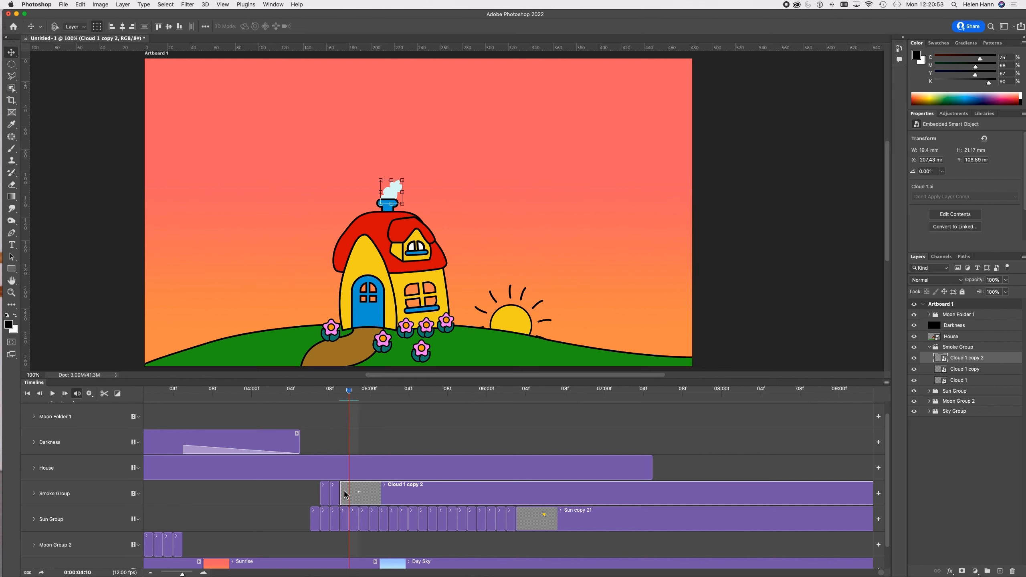
pyautogui.click(104, 395)
pyautogui.click(379, 494)
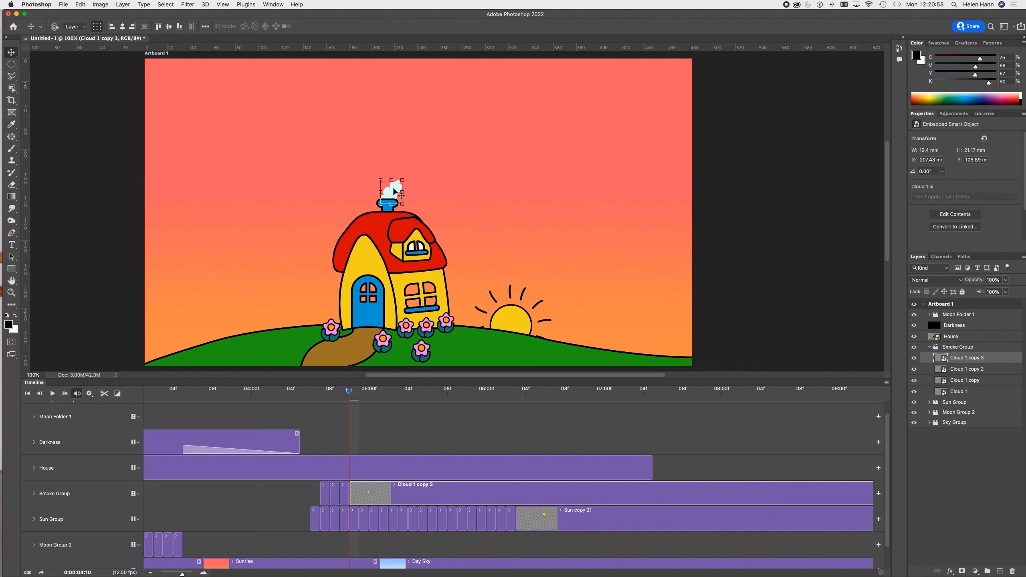
pyautogui.moveTo(395, 187); pyautogui.dragTo(410, 172)
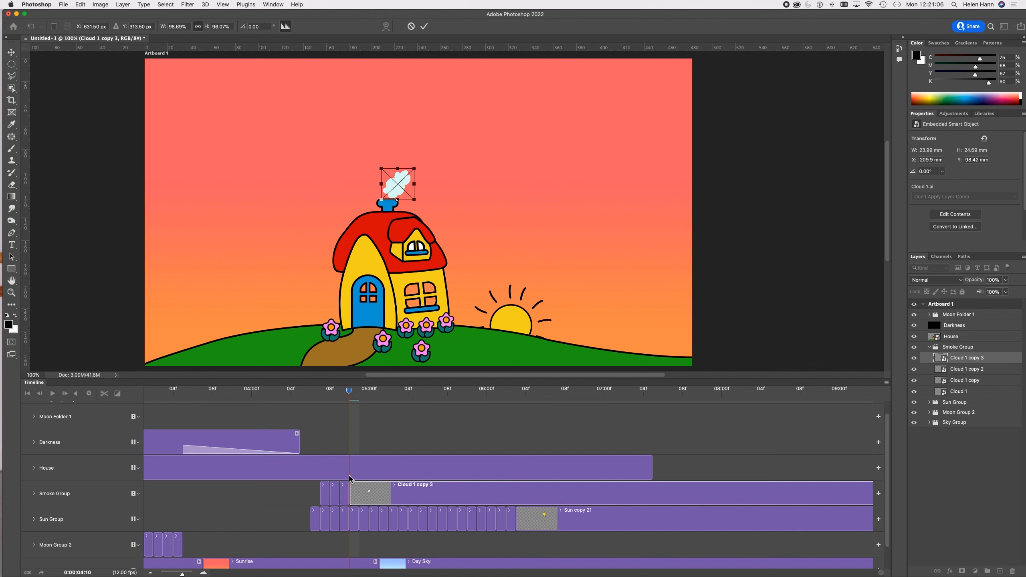
pyautogui.press('Right')
pyautogui.click(423, 26)
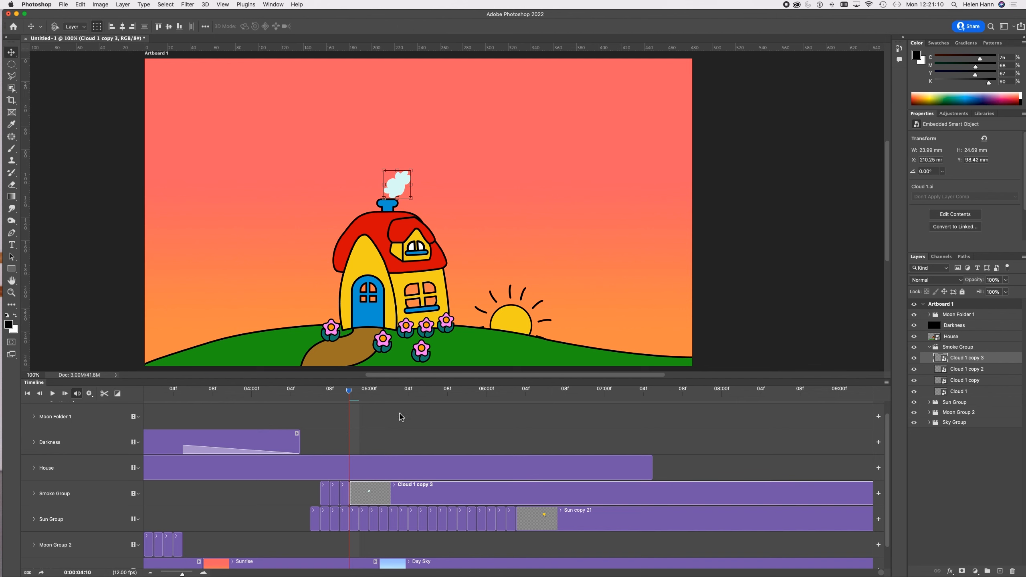
# Step: Split the smoke clip at 0:00:04:11, then move the new cloud up and right and enlarge it to about 29.3 × 29.6 mm
pyautogui.press('Right')
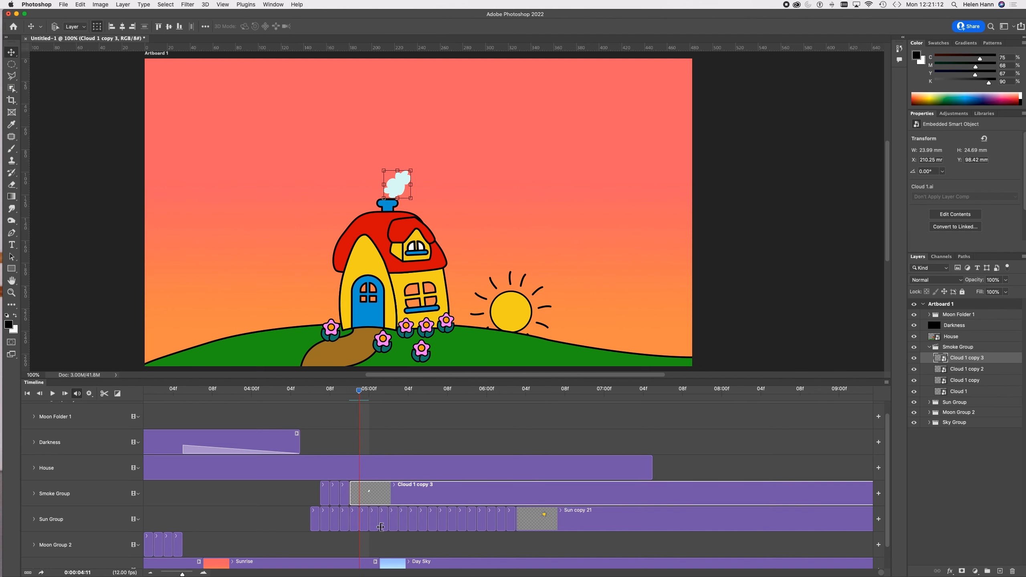
pyautogui.click(104, 394)
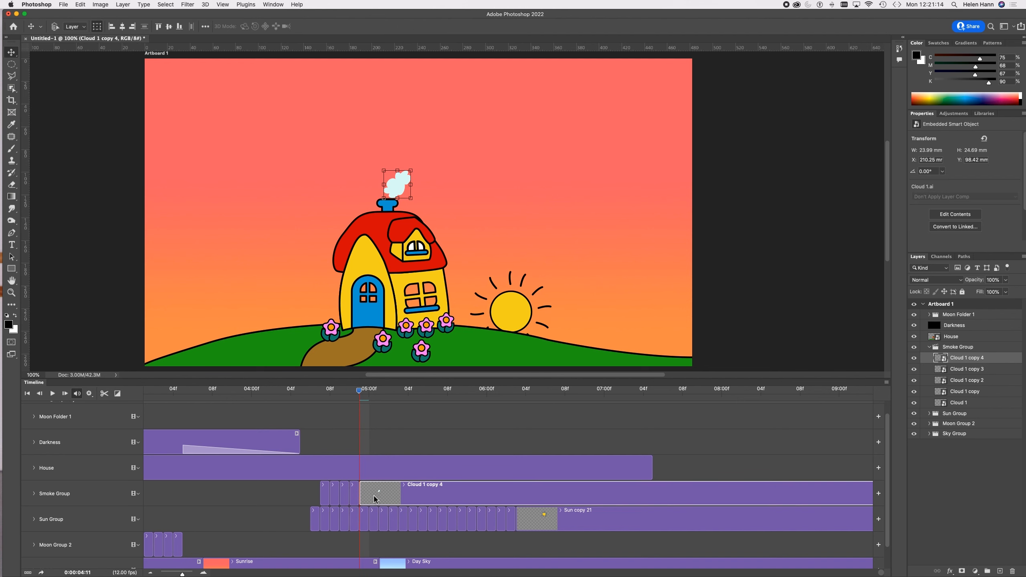
pyautogui.moveTo(399, 181); pyautogui.dragTo(426, 155)
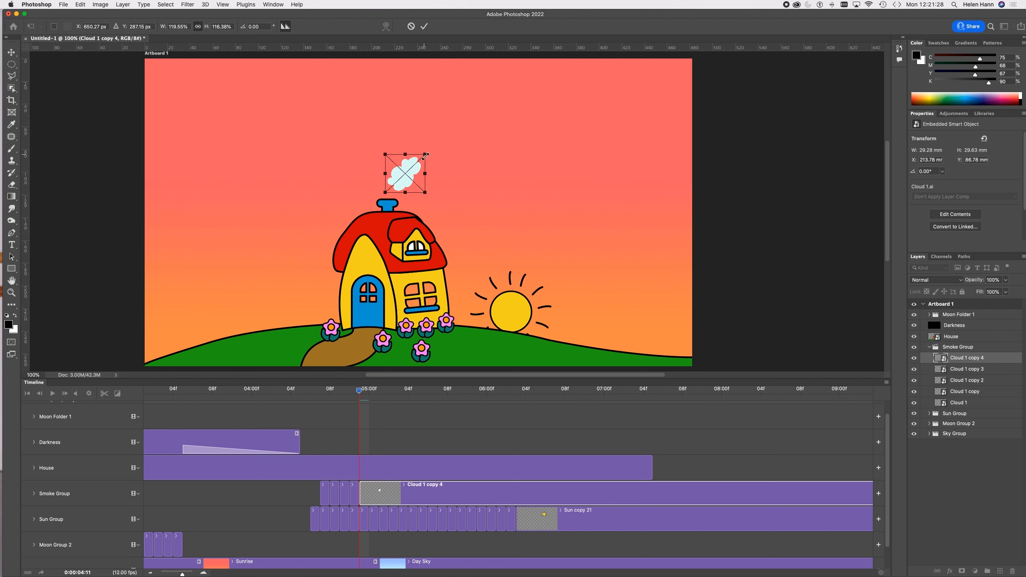
pyautogui.click(424, 26)
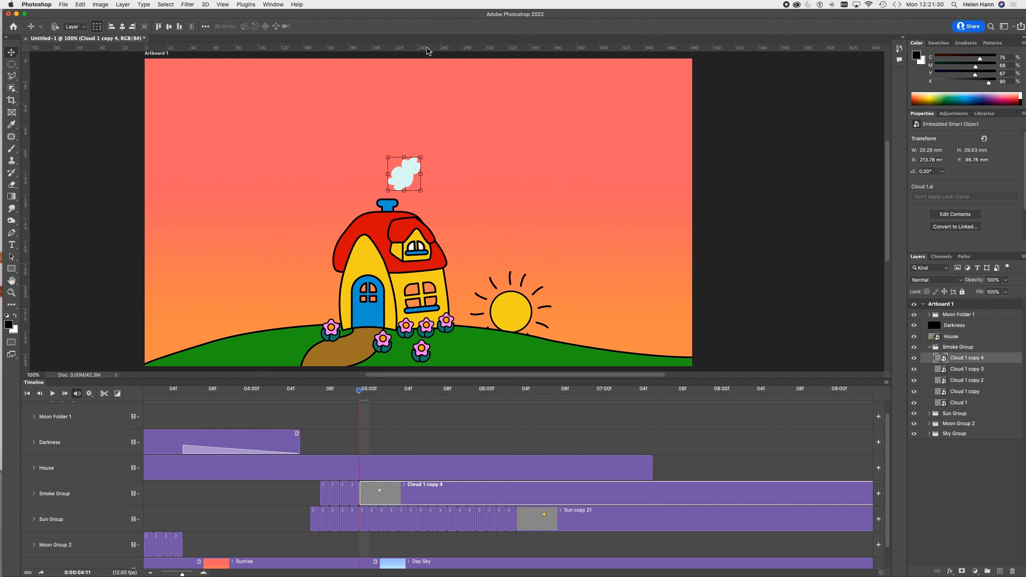
# Step: Split the smoke clip at 0:00:05:00, then raise the new cloud and enlarge it to about 36.7 × 36.7 mm
pyautogui.click(371, 435)
pyautogui.click(104, 394)
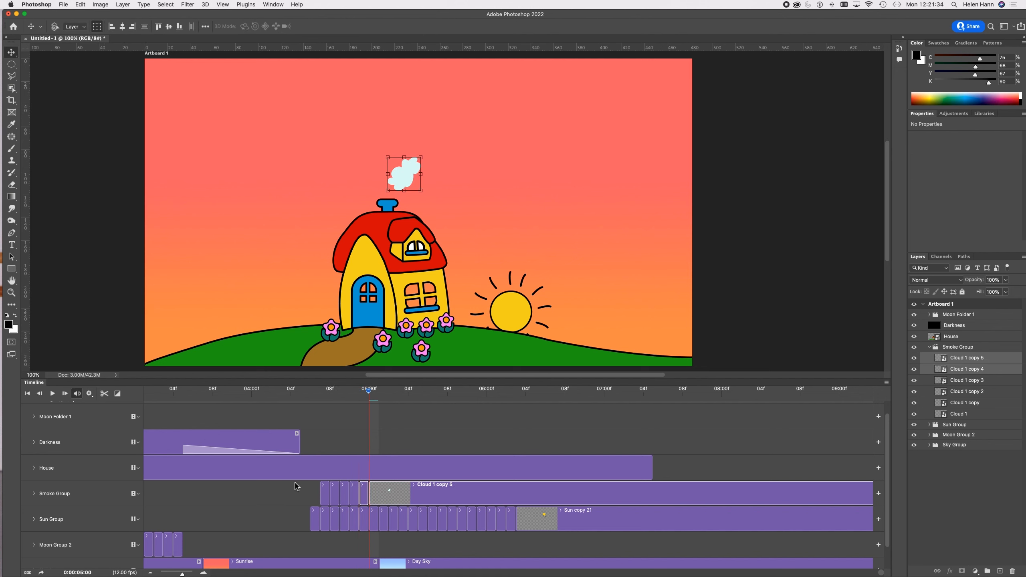
pyautogui.click(380, 498)
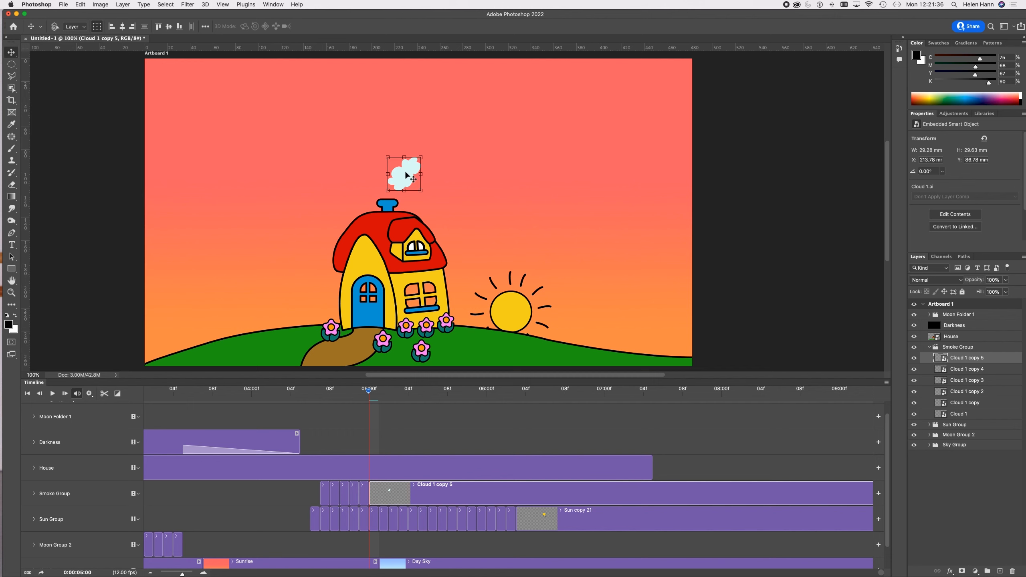
pyautogui.moveTo(406, 176); pyautogui.dragTo(443, 136)
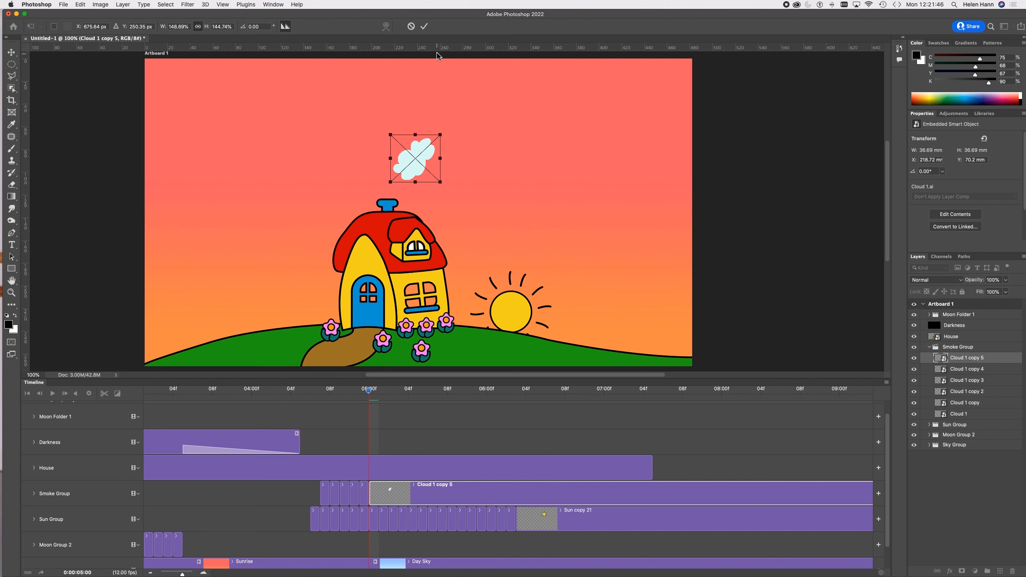
pyautogui.click(424, 27)
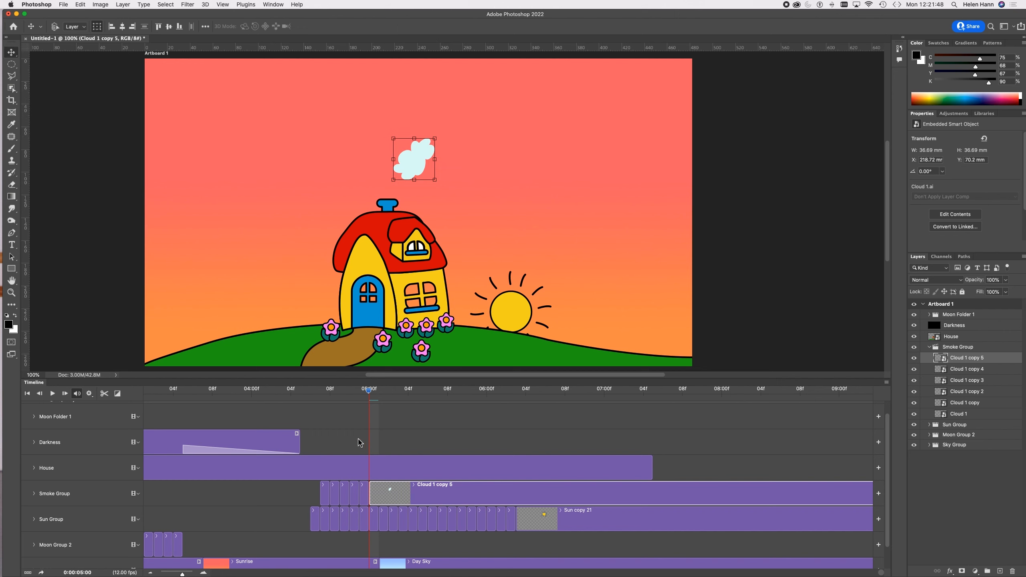
# Step: Split the smoke clip at 0:00:05:01, then raise the new cloud and enlarge it to about 42.7 × 42.7 mm
pyautogui.press('Right')
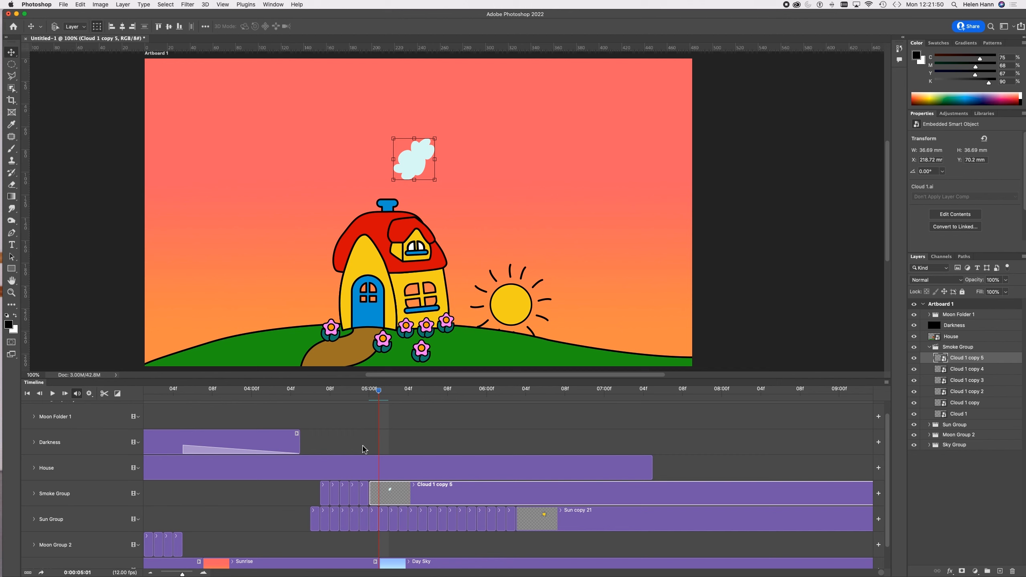
pyautogui.click(104, 394)
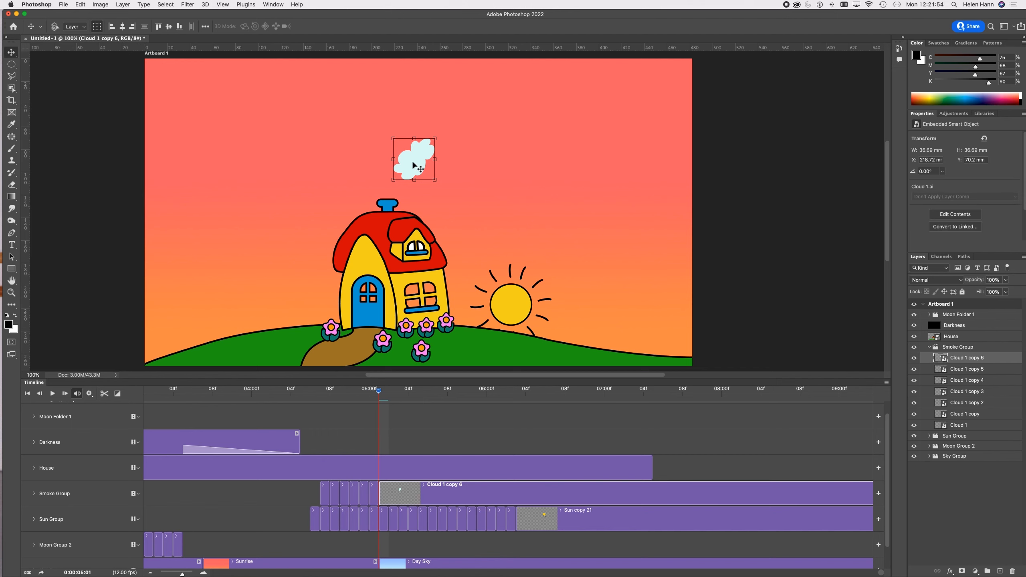
pyautogui.moveTo(425, 147); pyautogui.dragTo(464, 121)
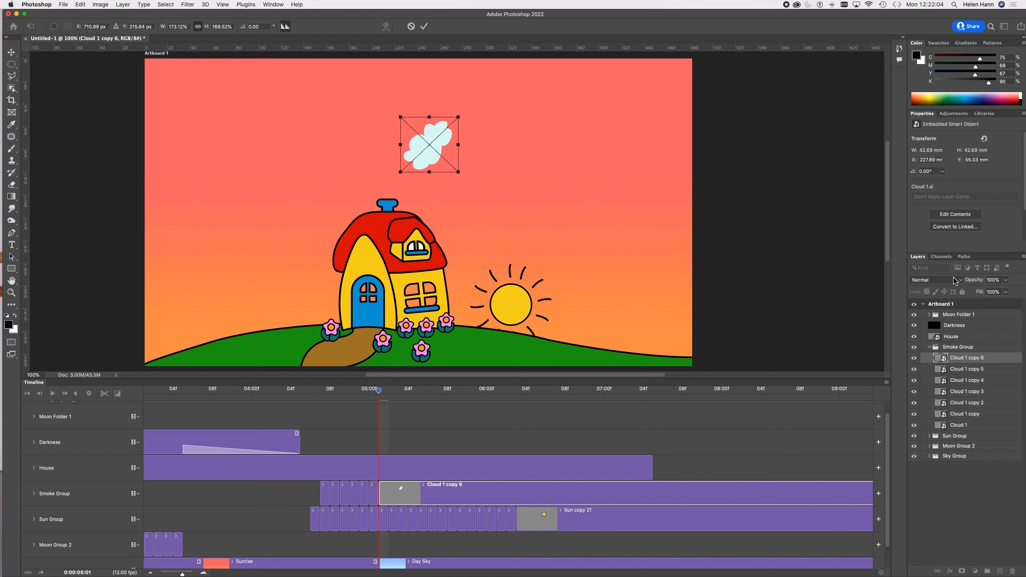
# Step: Lower the opacity of the cloud at 0:00:05:01 to 83% and apply its transform
pyautogui.click(1006, 280)
pyautogui.click(998, 290)
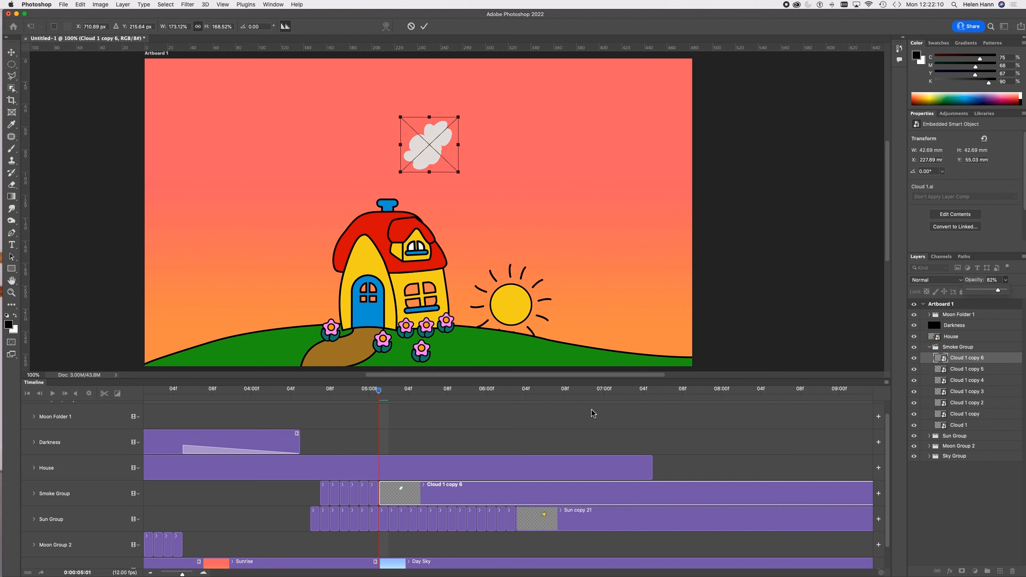
pyautogui.click(998, 290)
pyautogui.click(379, 391)
pyautogui.click(424, 26)
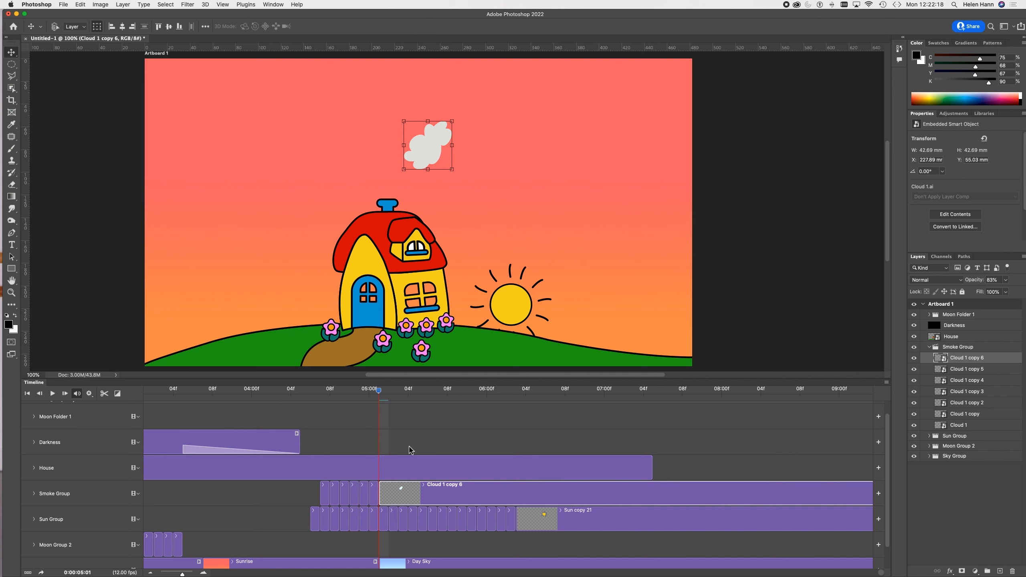
# Step: Split the smoke clip at 0:00:05:02, then raise the new cloud and enlarge it to about 48 × 48.7 mm
pyautogui.click(379, 391)
pyautogui.moveTo(380, 390); pyautogui.dragTo(388, 392)
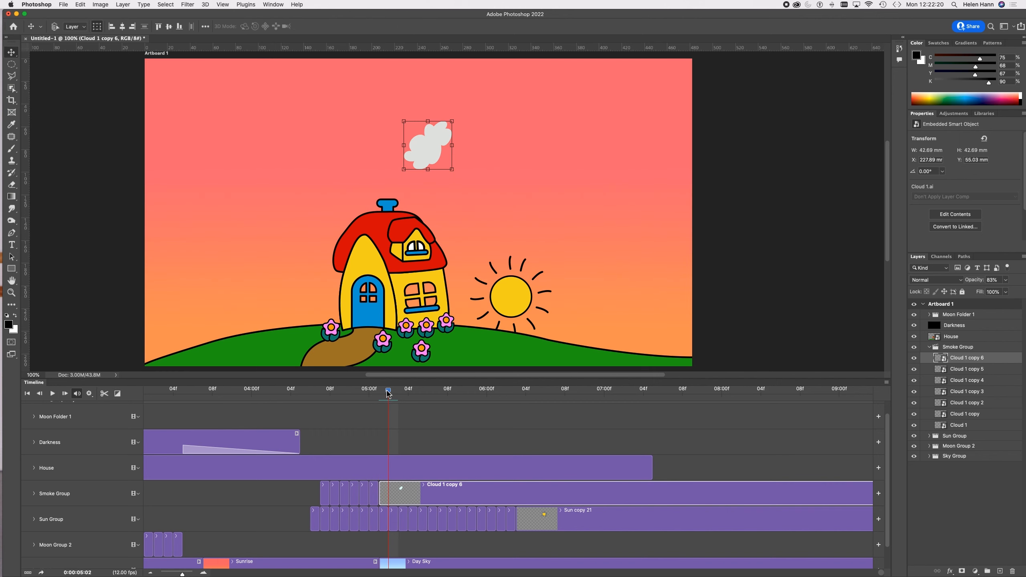
pyautogui.click(104, 394)
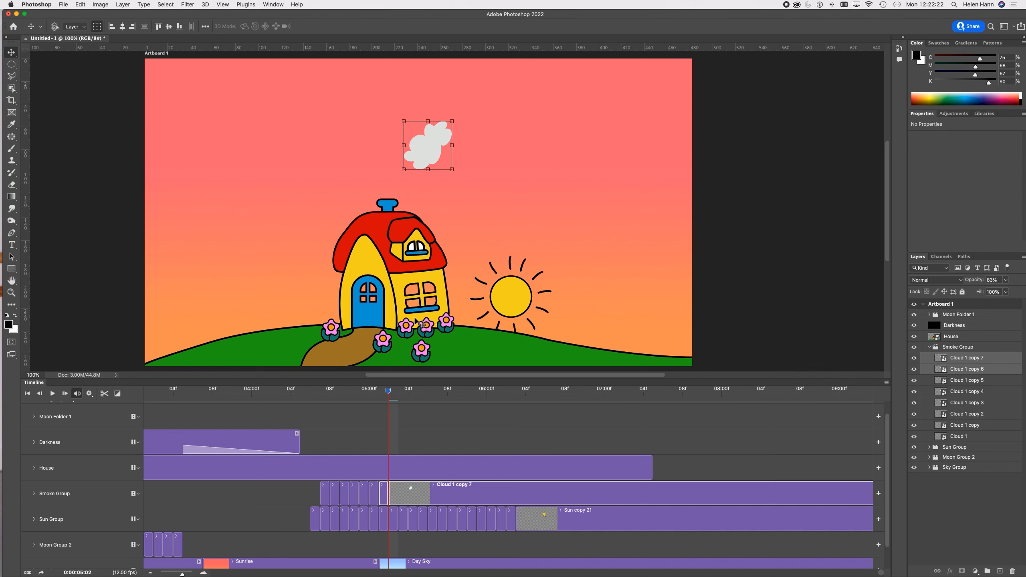
pyautogui.click(416, 492)
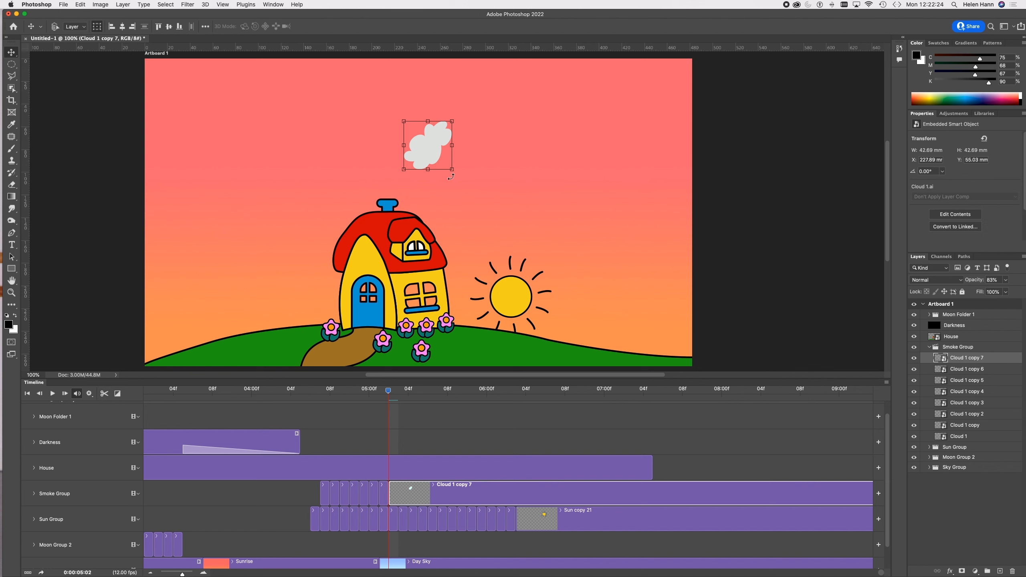
pyautogui.click(425, 149)
pyautogui.click(439, 137)
pyautogui.moveTo(439, 138); pyautogui.dragTo(471, 103)
pyautogui.click(457, 116)
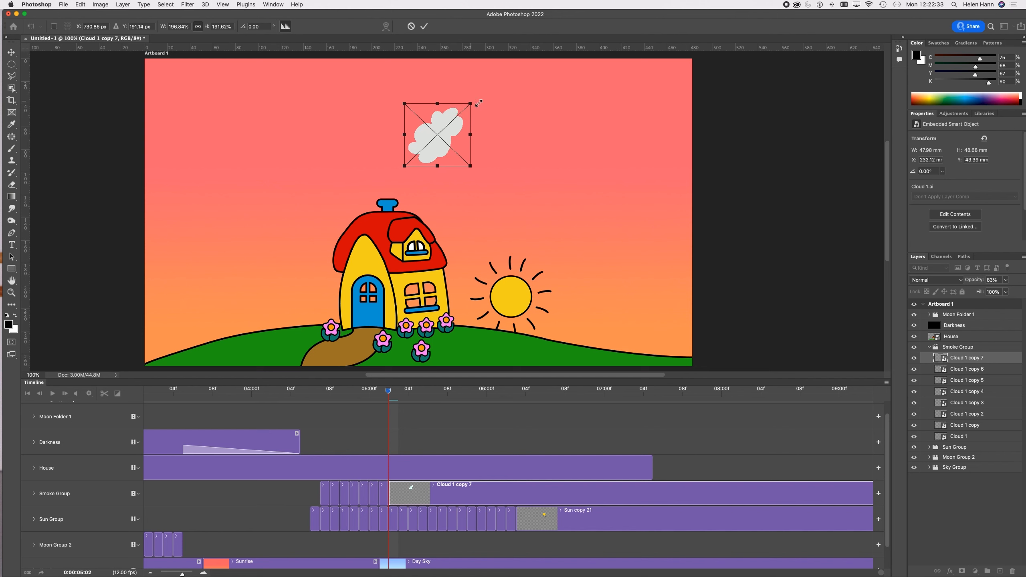
# Step: Fade the cloud at 0:00:05:02 to 64% opacity and apply its transform
pyautogui.click(1006, 280)
pyautogui.moveTo(1007, 290); pyautogui.dragTo(998, 293)
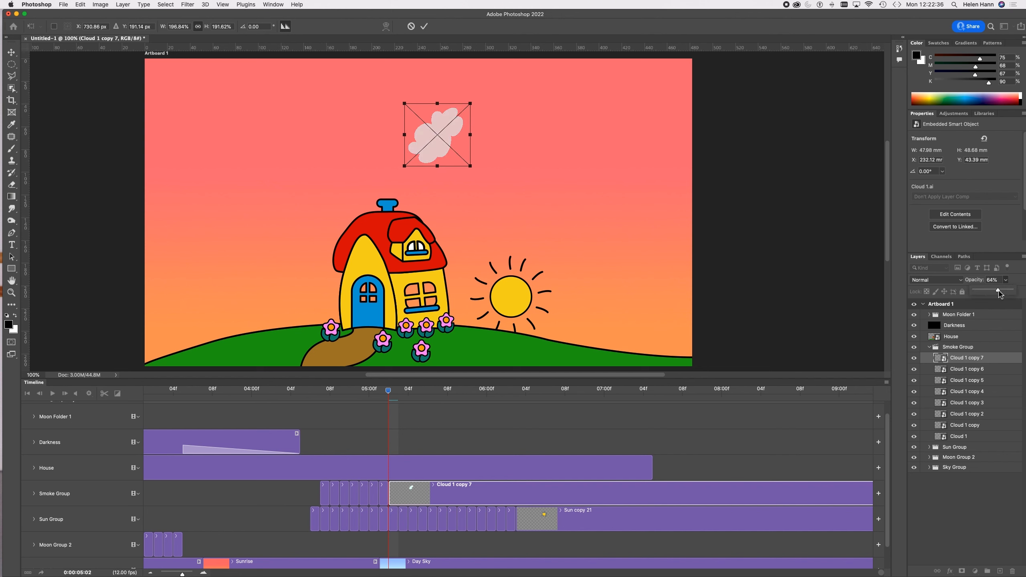
pyautogui.click(388, 391)
pyautogui.click(424, 27)
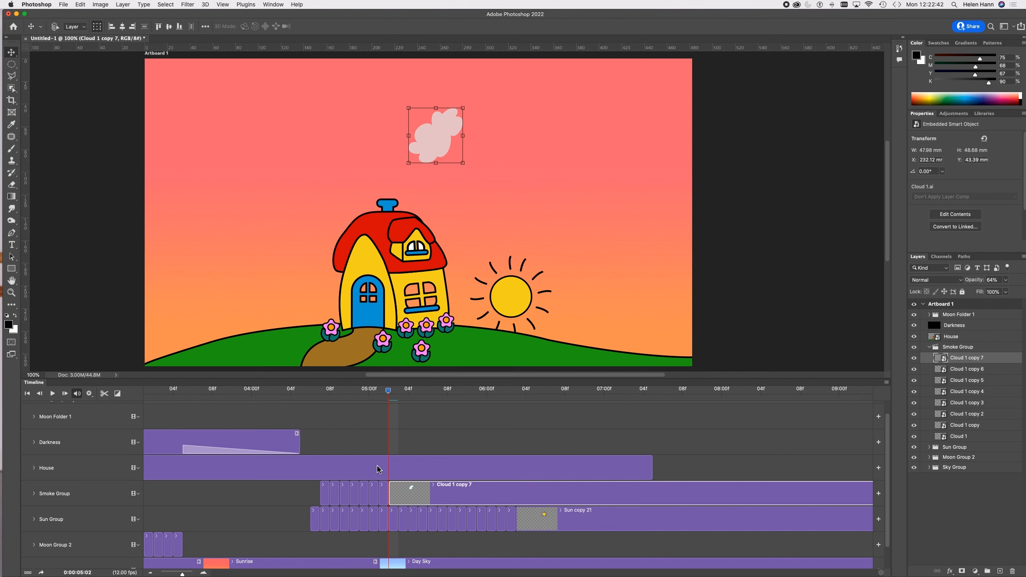
# Step: Split the smoke clip at 0:00:05:03, moving the new cloud up and right and enlarging it to about 53.6 × 54.3 mm
pyautogui.press('Right')
pyautogui.click(105, 393)
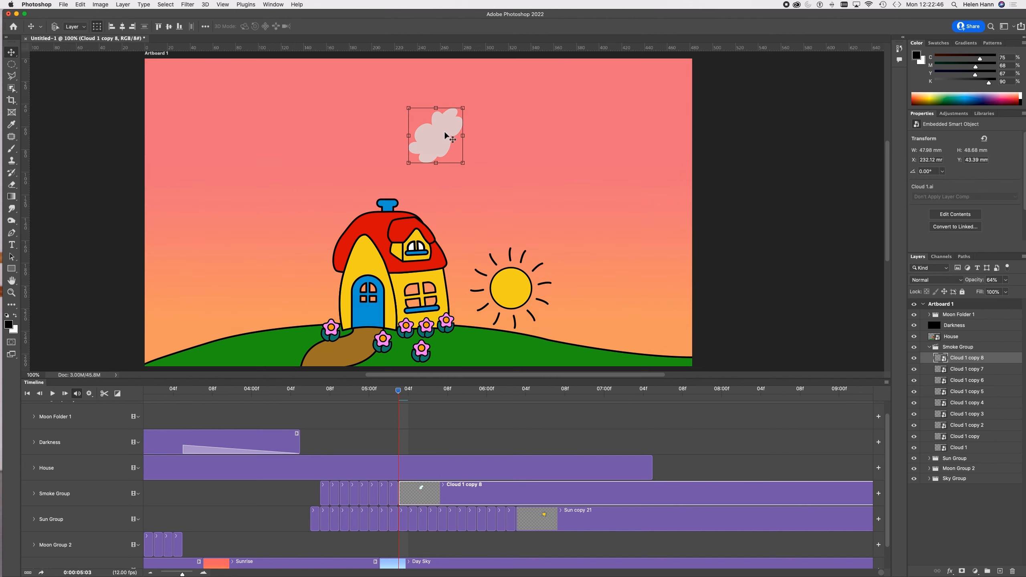
pyautogui.moveTo(463, 108); pyautogui.dragTo(490, 91)
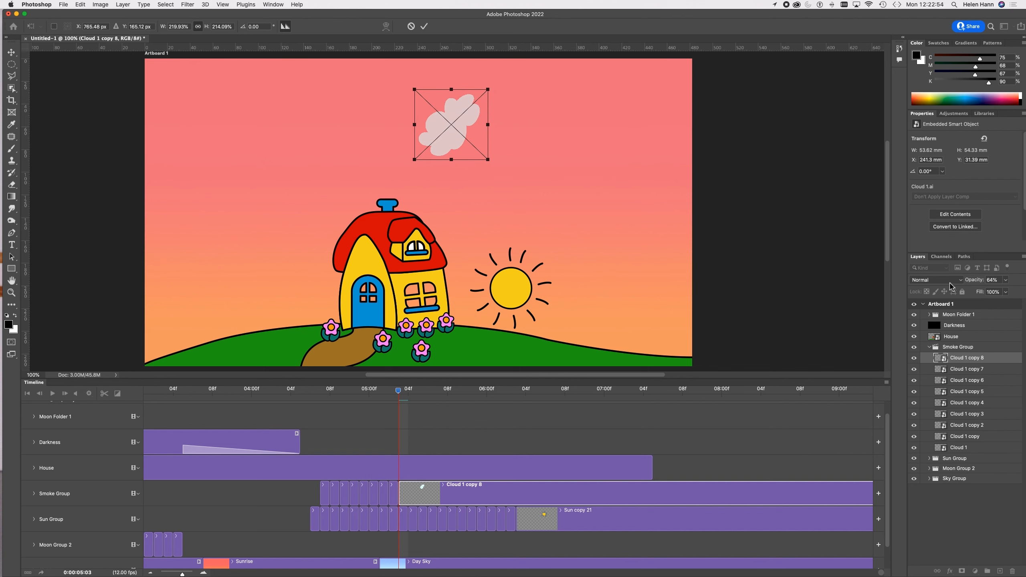
# Step: Reduce the opacity of the cloud at 0:00:05:03 to 40% and apply its transform
pyautogui.click(1006, 280)
pyautogui.moveTo(997, 291); pyautogui.dragTo(996, 291)
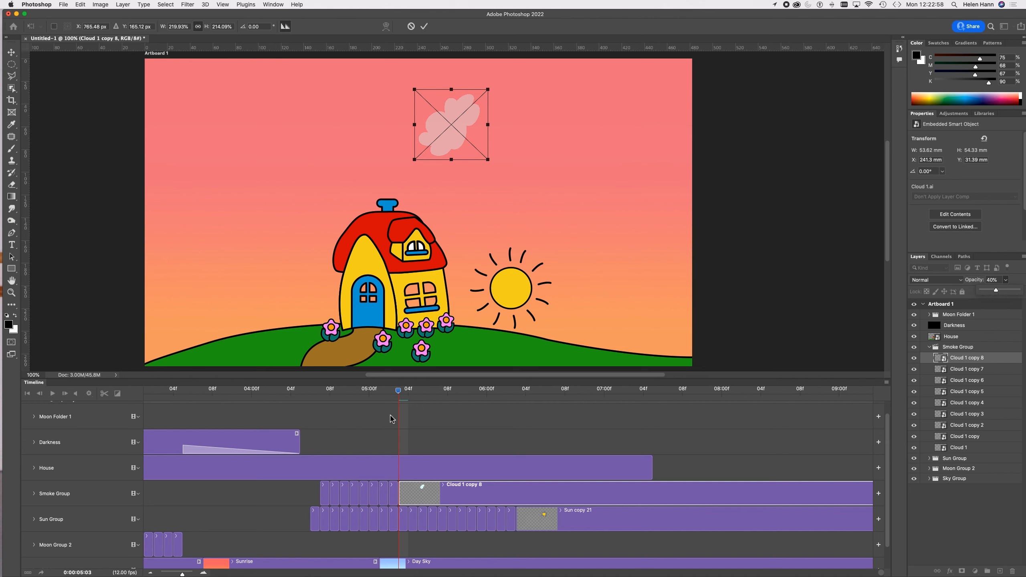
pyautogui.click(399, 394)
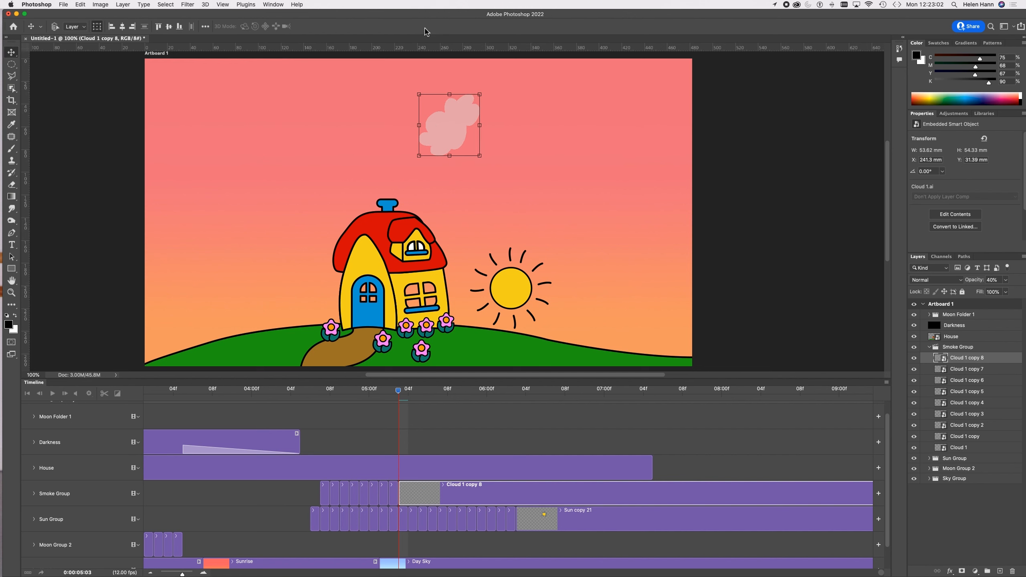
pyautogui.click(424, 26)
# Step: Split the smoke clip at 0:00:05:04, then move the new cloud up and right and enlarge it to about 62.1 × 62.4 mm
pyautogui.press('Right')
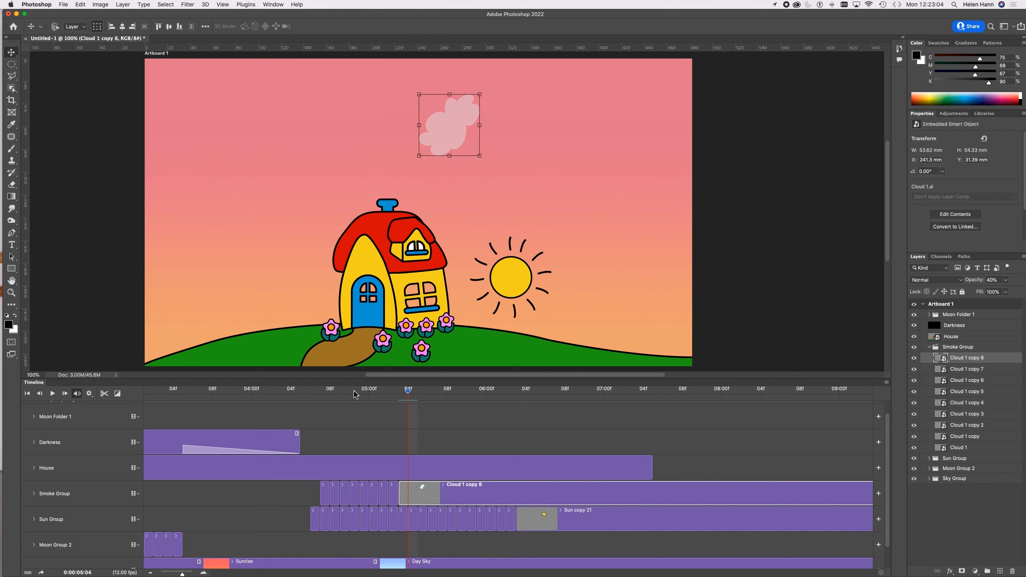
pyautogui.click(104, 393)
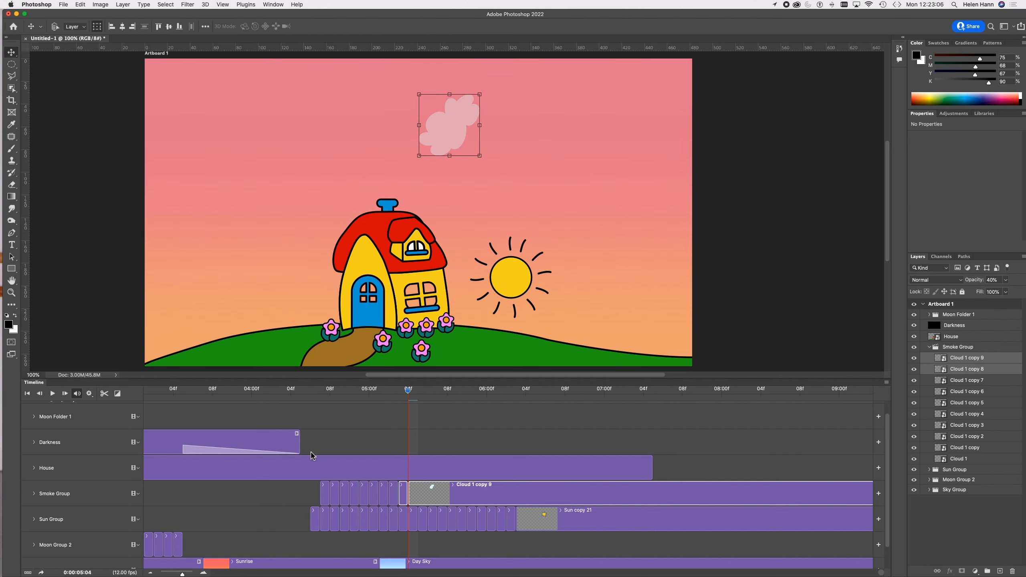
pyautogui.click(444, 499)
pyautogui.click(449, 139)
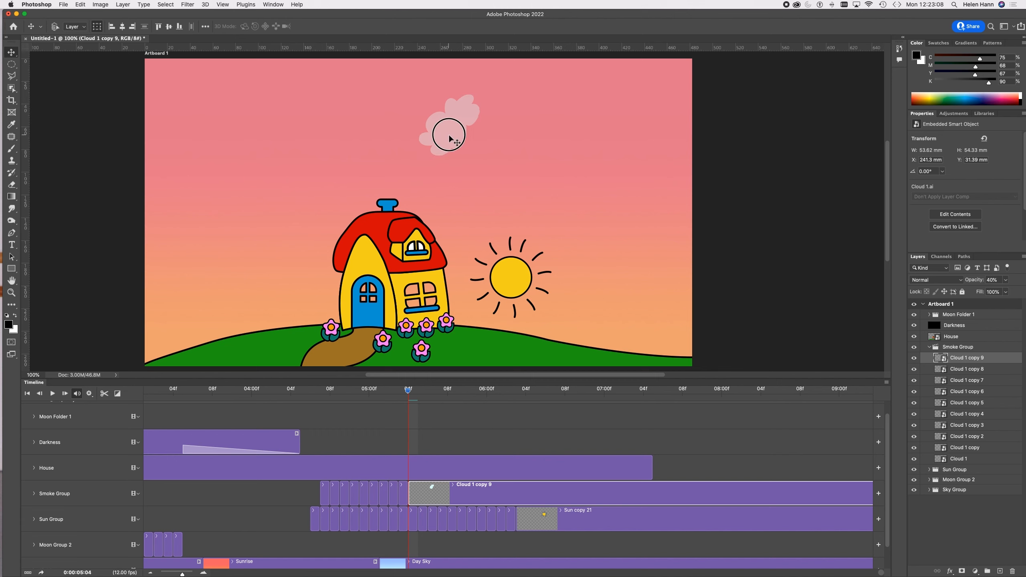
pyautogui.moveTo(452, 137); pyautogui.dragTo(464, 115)
pyautogui.hotkey('ctrl', 't')
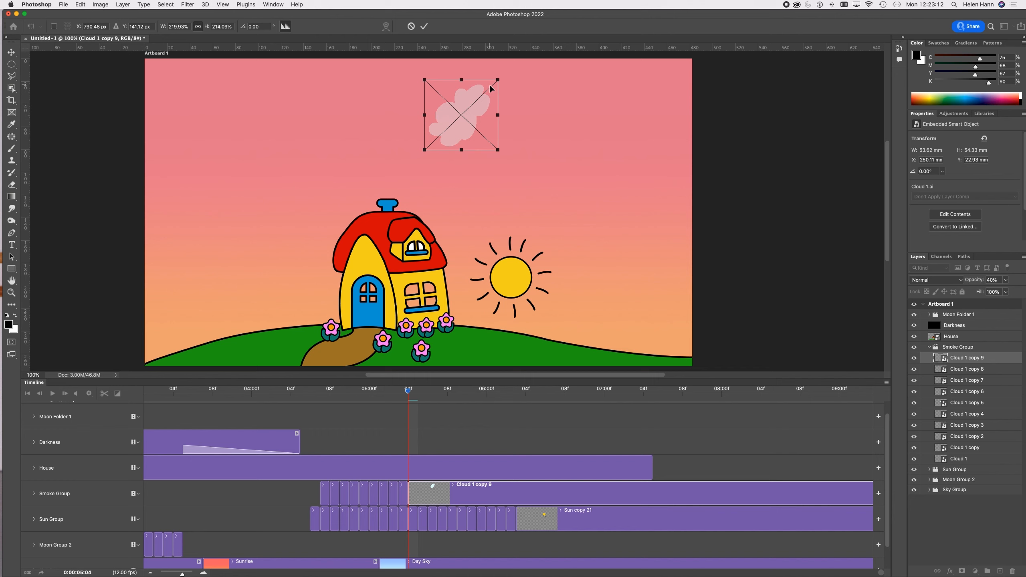
pyautogui.moveTo(498, 80); pyautogui.dragTo(512, 70)
# Step: Fade the cloud at 0:00:05:04 to 16% opacity and apply its transform
pyautogui.click(1006, 282)
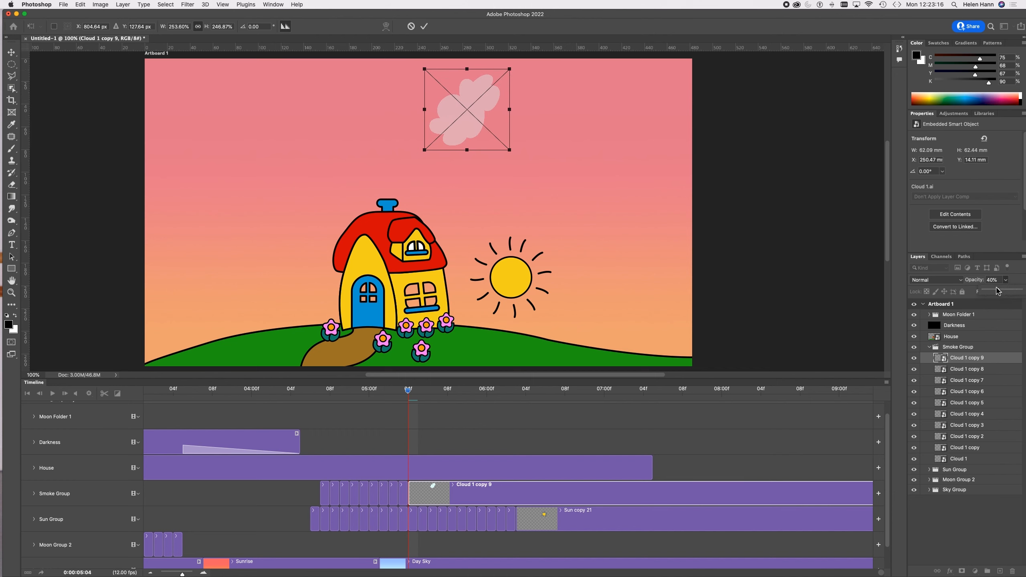
pyautogui.click(990, 290)
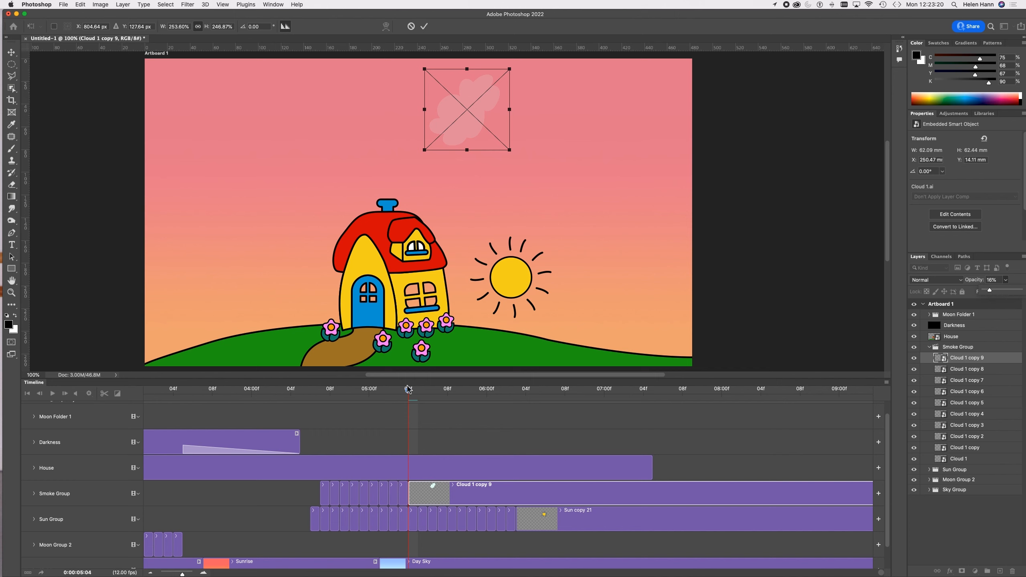
pyautogui.click(425, 27)
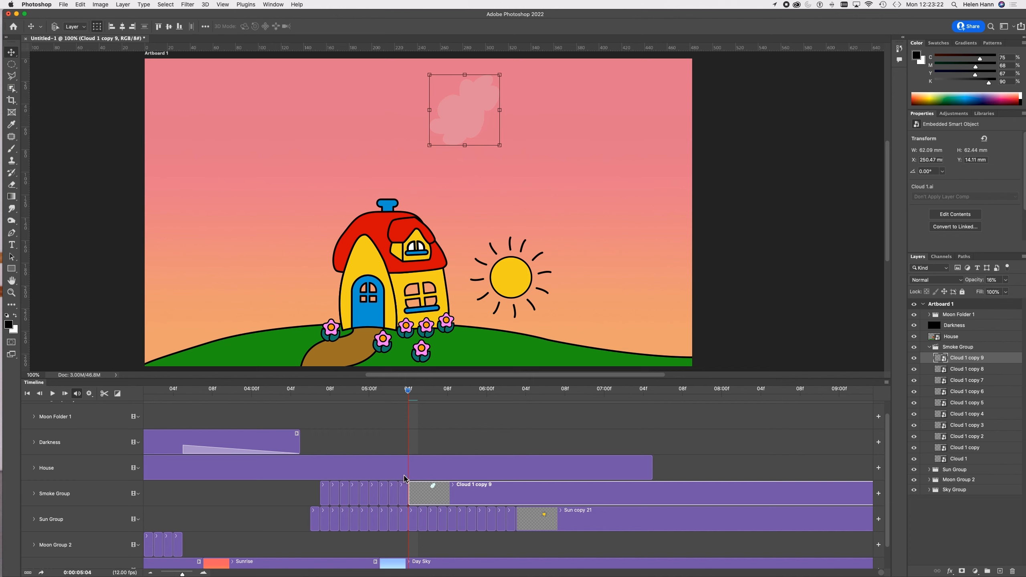
# Step: Split the smoke clip at 0:00:05:05, moving the new cloud past the artboard's upper edge and enlarging it to about 74.8 × 75.5 mm
pyautogui.moveTo(409, 396); pyautogui.dragTo(418, 395)
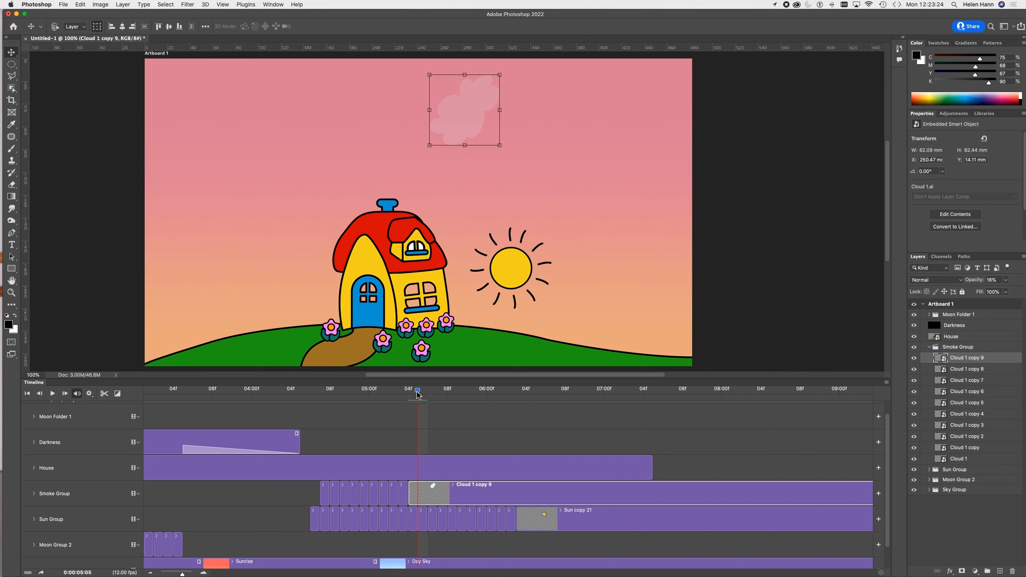
pyautogui.click(105, 394)
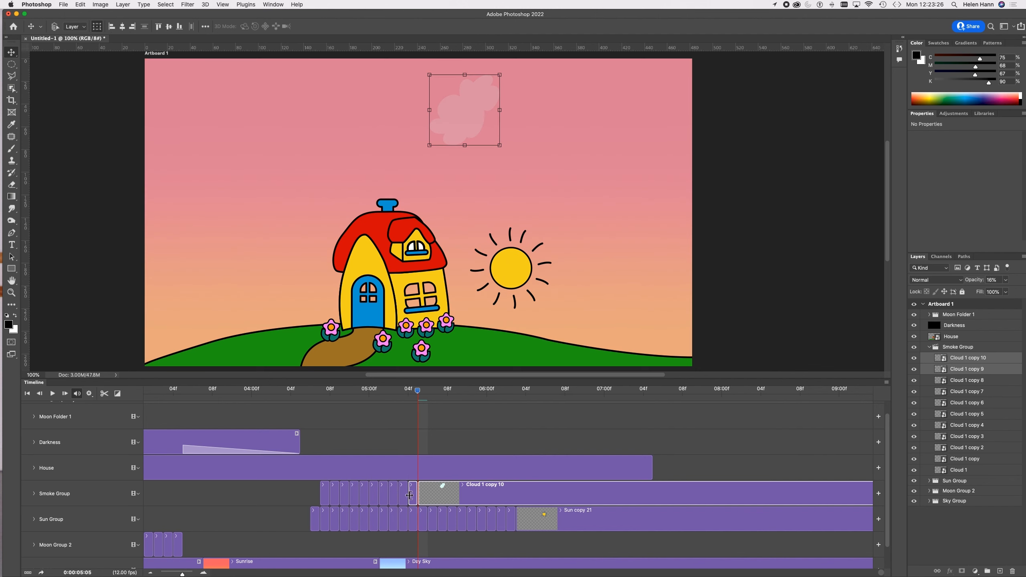
pyautogui.click(435, 503)
pyautogui.moveTo(469, 128); pyautogui.dragTo(478, 118)
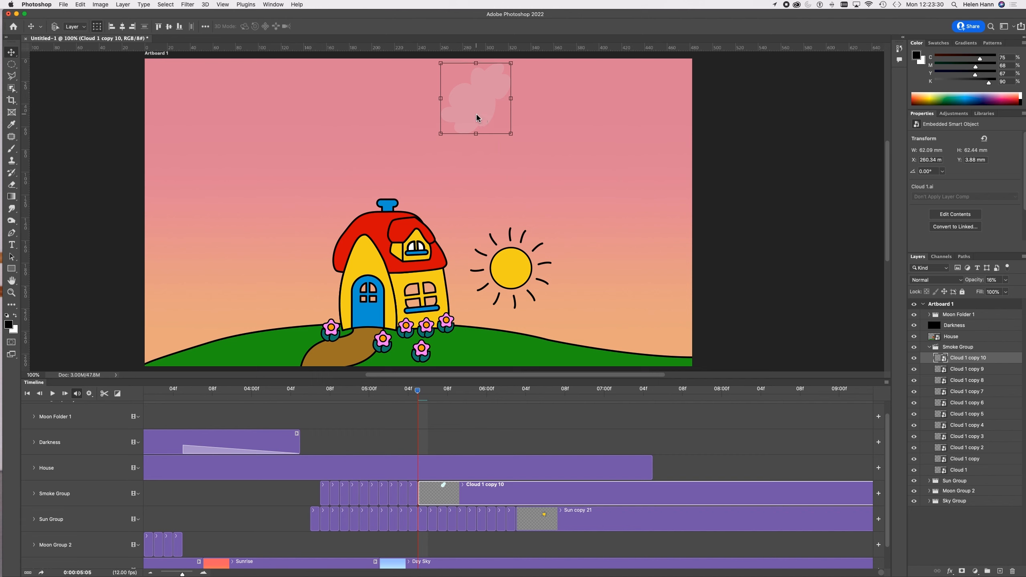
pyautogui.moveTo(511, 63); pyautogui.dragTo(537, 52)
# Step: Fade the cloud at 0:00:05:05 to 8% opacity and apply its transform
pyautogui.click(1006, 280)
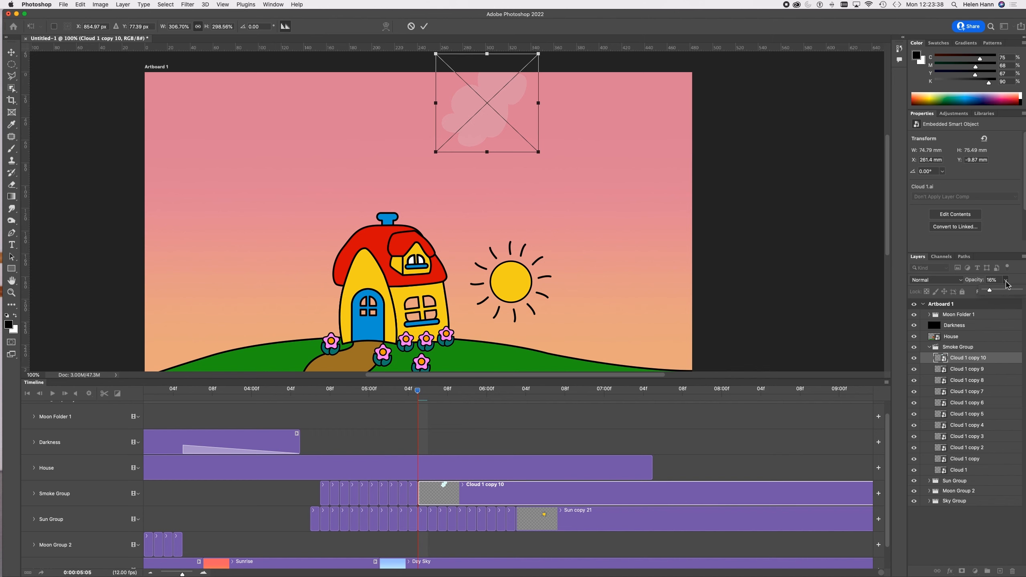
pyautogui.moveTo(990, 290); pyautogui.dragTo(986, 293)
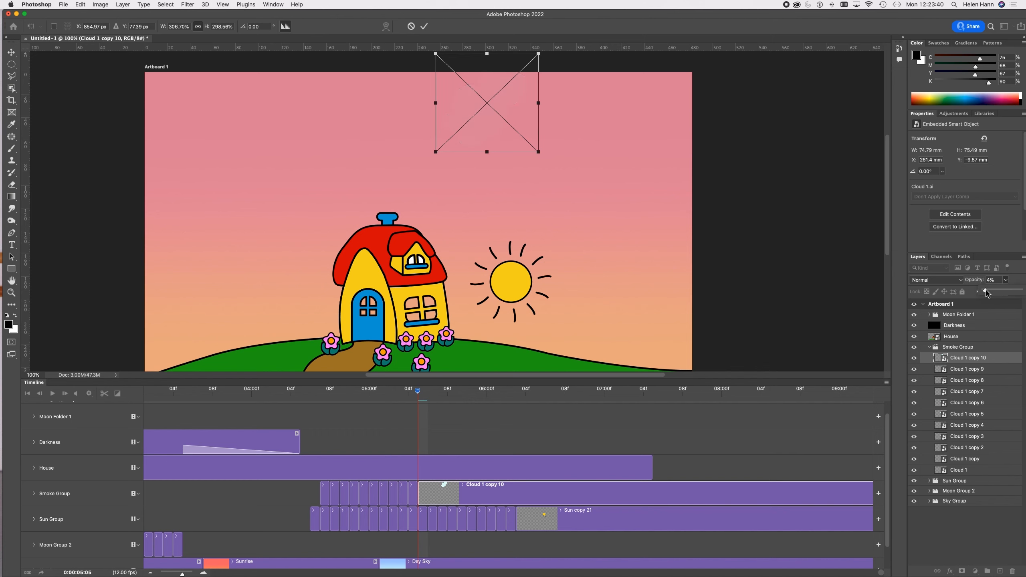
pyautogui.click(986, 290)
pyautogui.click(986, 291)
pyautogui.click(987, 289)
pyautogui.moveTo(986, 292); pyautogui.dragTo(988, 292)
pyautogui.moveTo(419, 390); pyautogui.dragTo(435, 391)
pyautogui.click(423, 27)
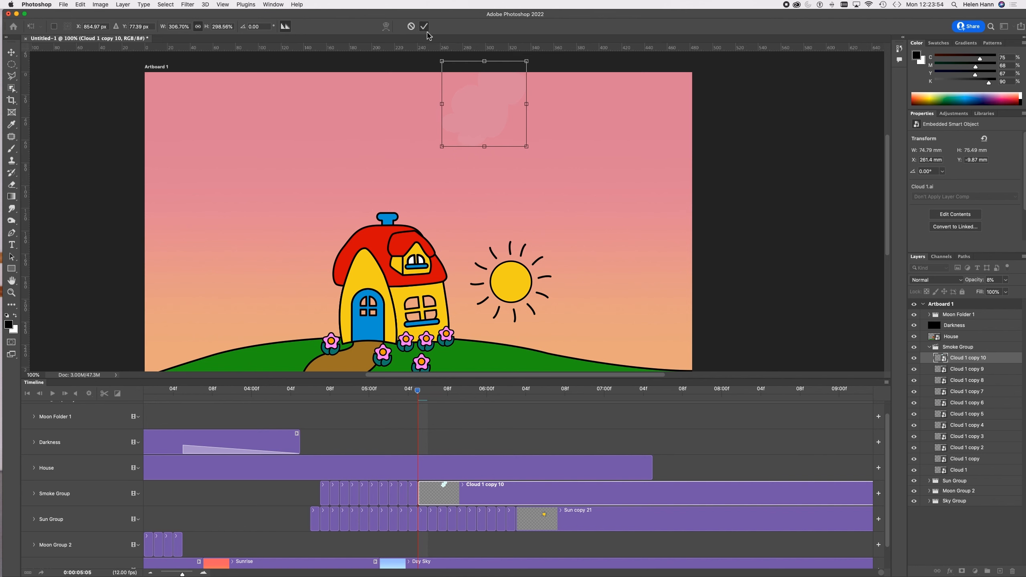
# Step: Split the smoke clip at 0:00:05:06 and delete the long remainder after the split
pyautogui.moveTo(420, 393); pyautogui.dragTo(428, 393)
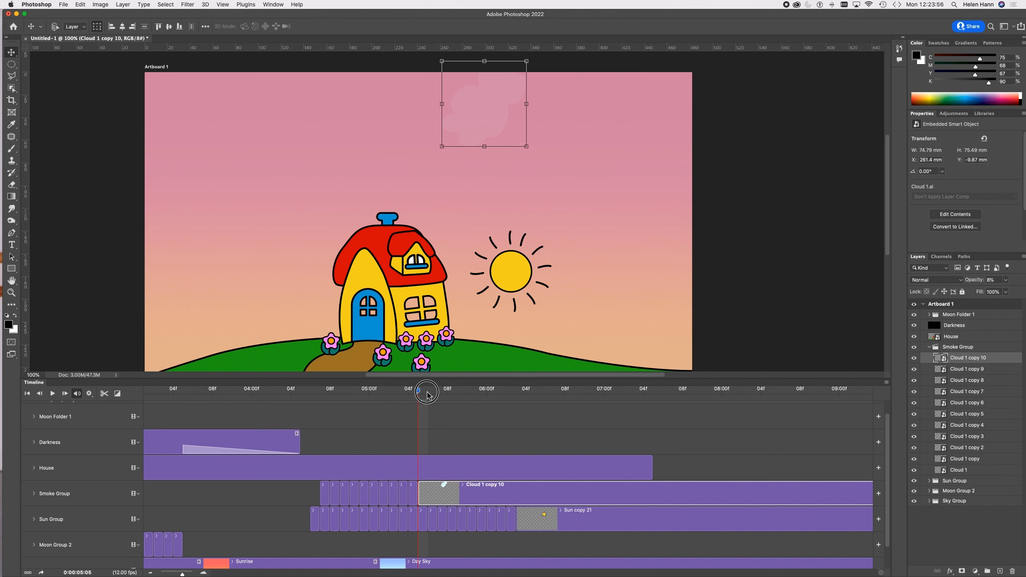
pyautogui.click(105, 395)
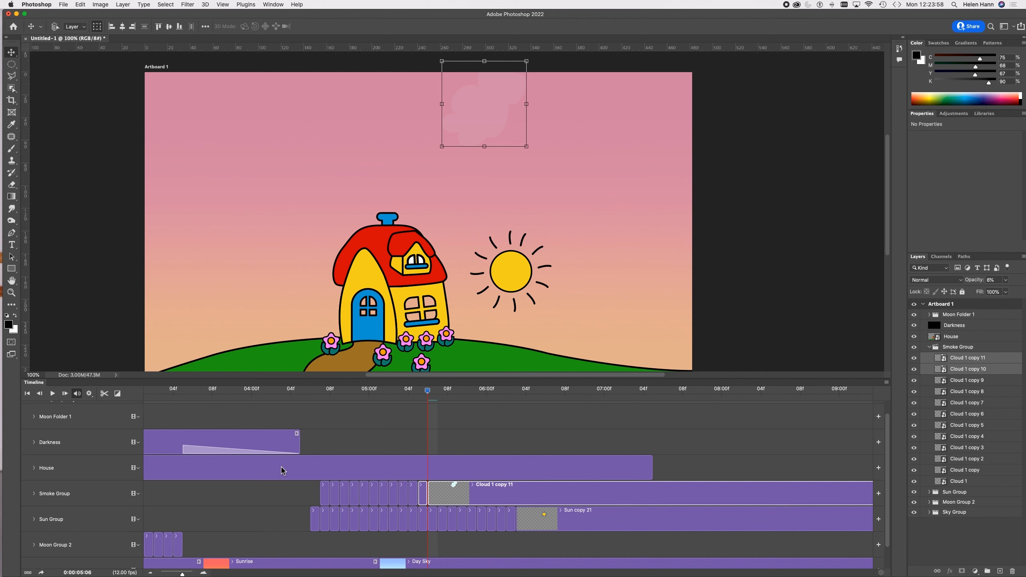
pyautogui.click(571, 498)
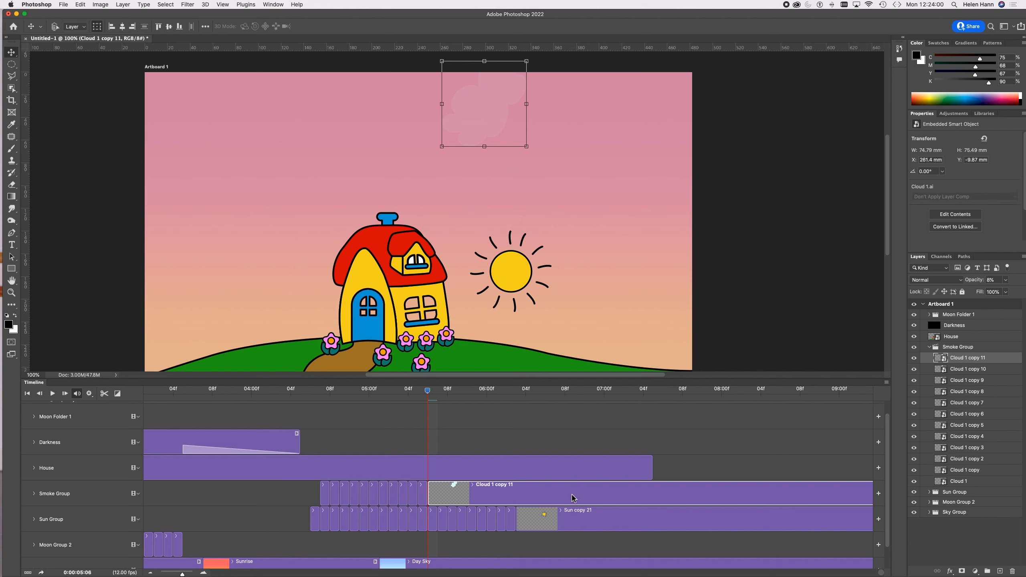
pyautogui.press('Delete')
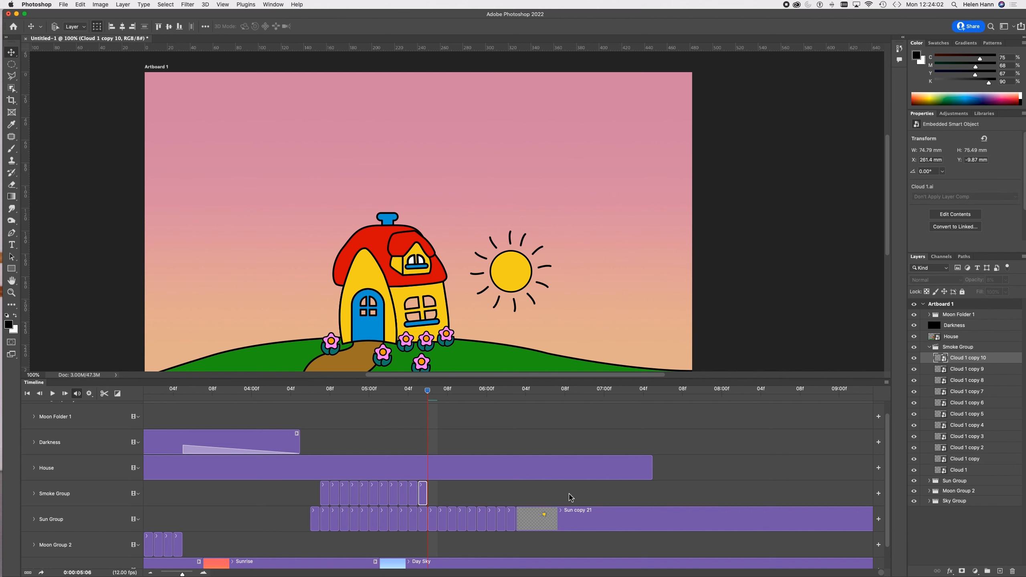
# Step: Select every smoke clip from 0:00:04:07 through the last cloud and duplicate them all within Artboard 1 of Untitled-1
pyautogui.moveTo(427, 392); pyautogui.dragTo(319, 392)
pyautogui.click(324, 494)
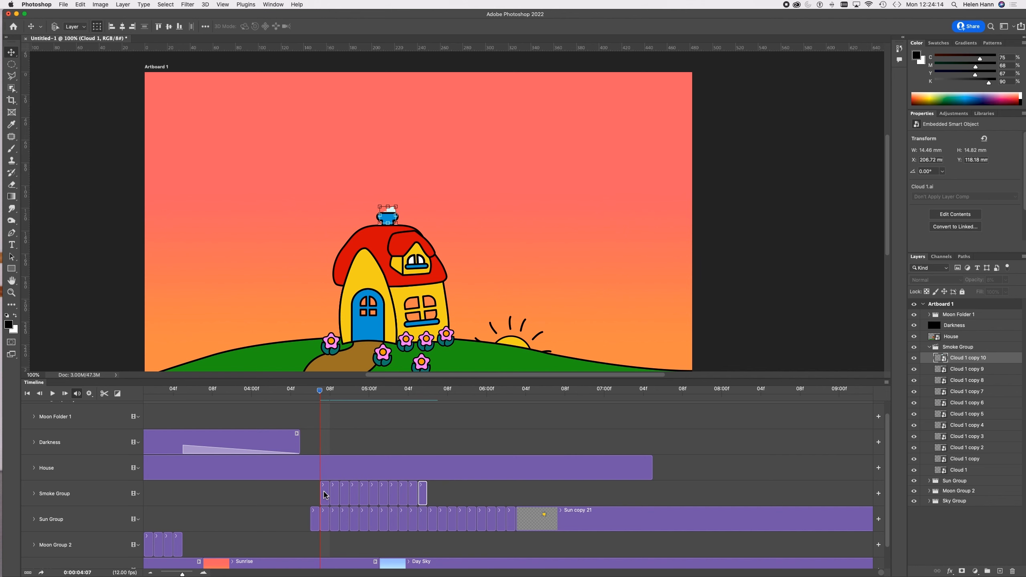
pyautogui.keyDown('shift'); pyautogui.click(426, 500); pyautogui.keyUp('shift')
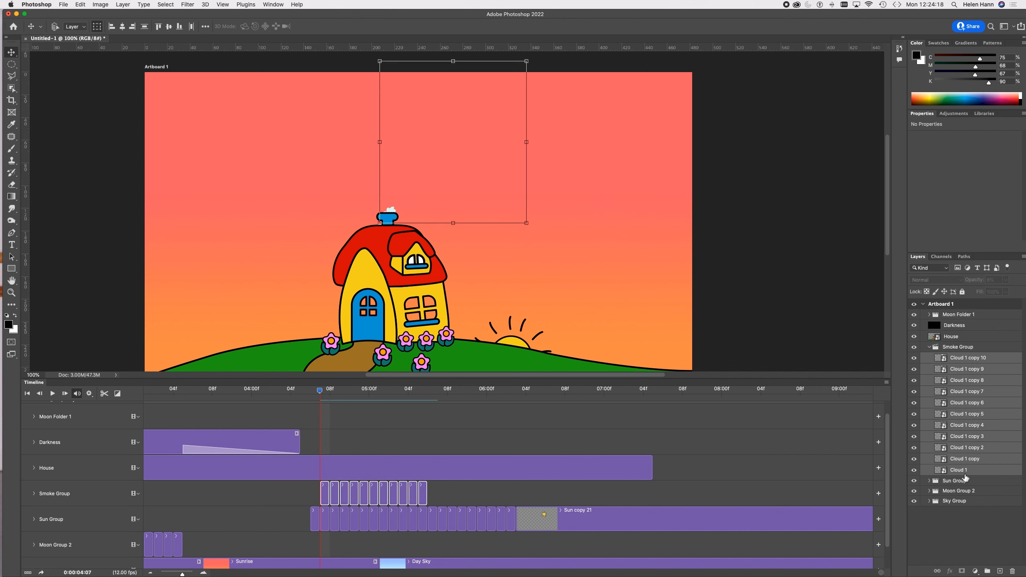
pyautogui.click(1024, 257)
pyautogui.click(962, 284)
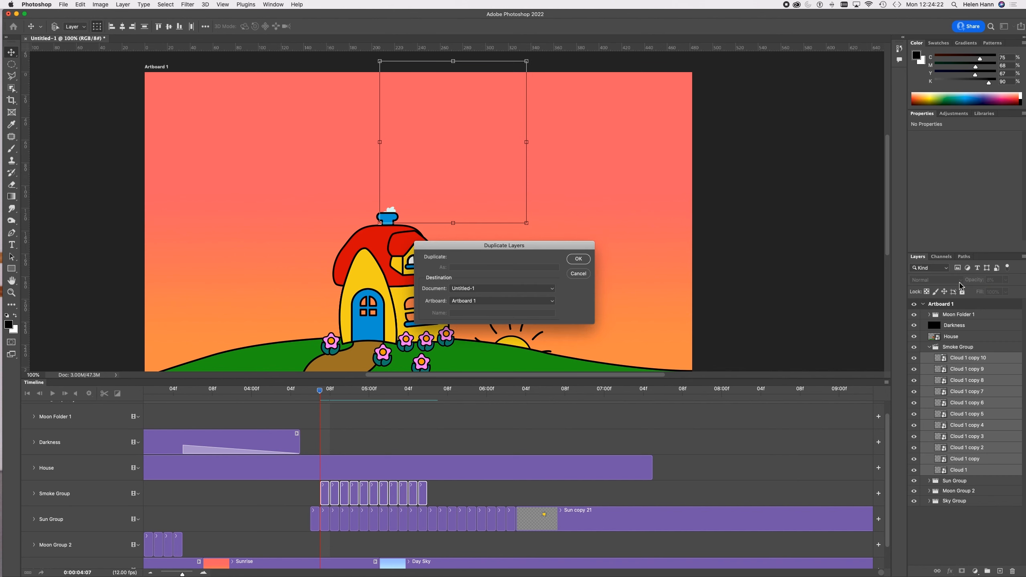
pyautogui.click(575, 262)
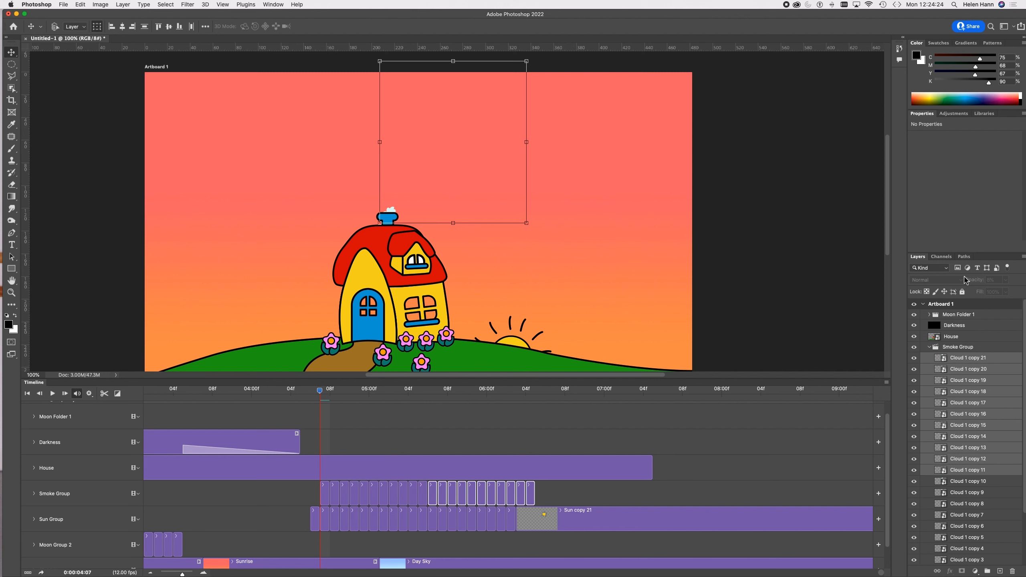
# Step: Duplicate the smoke cycle two more times on Artboard 1, then collapse the Smoke Group and clear the layer selection
pyautogui.click(1024, 259)
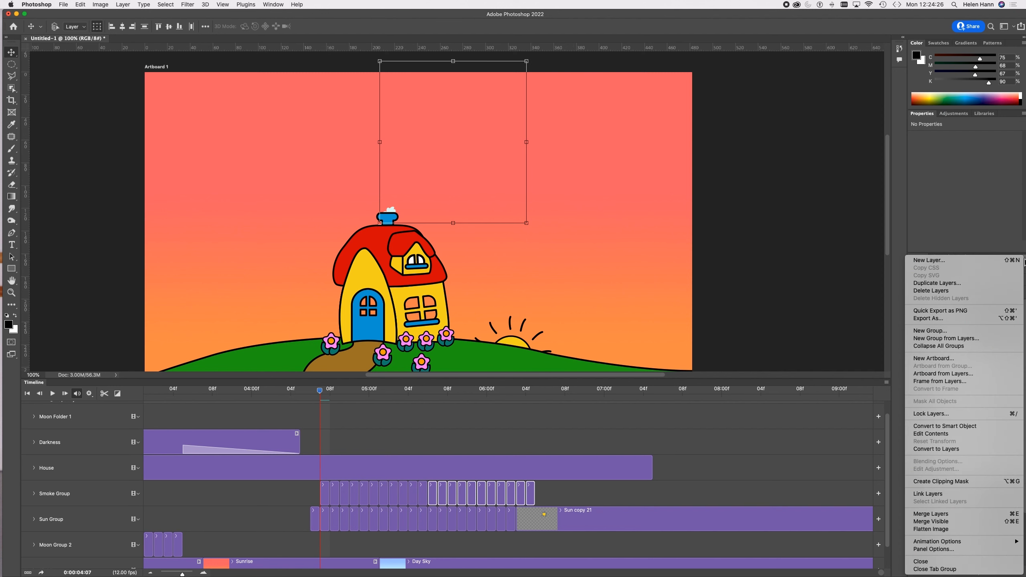
pyautogui.click(977, 285)
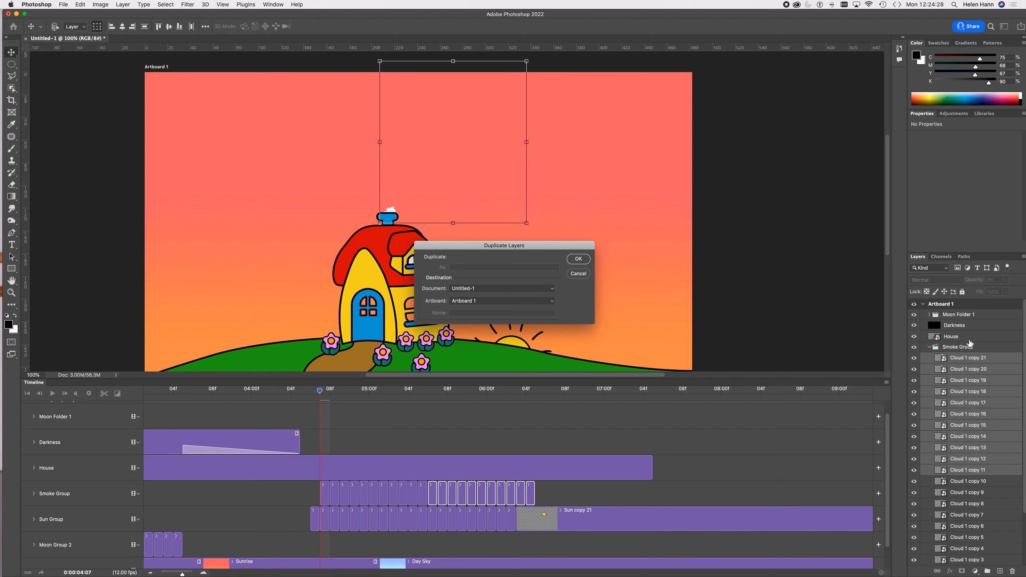
pyautogui.click(579, 259)
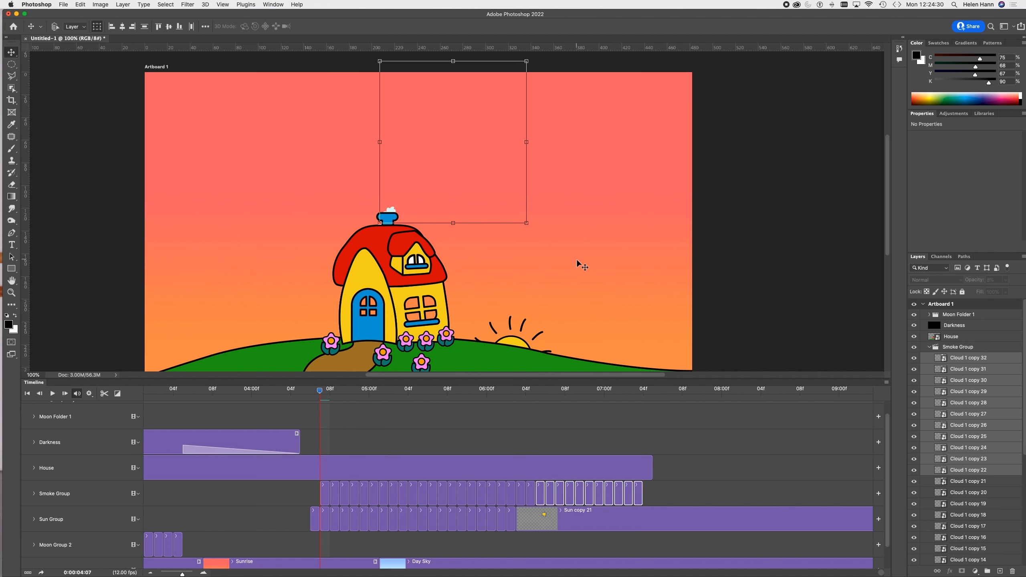
pyautogui.click(1023, 259)
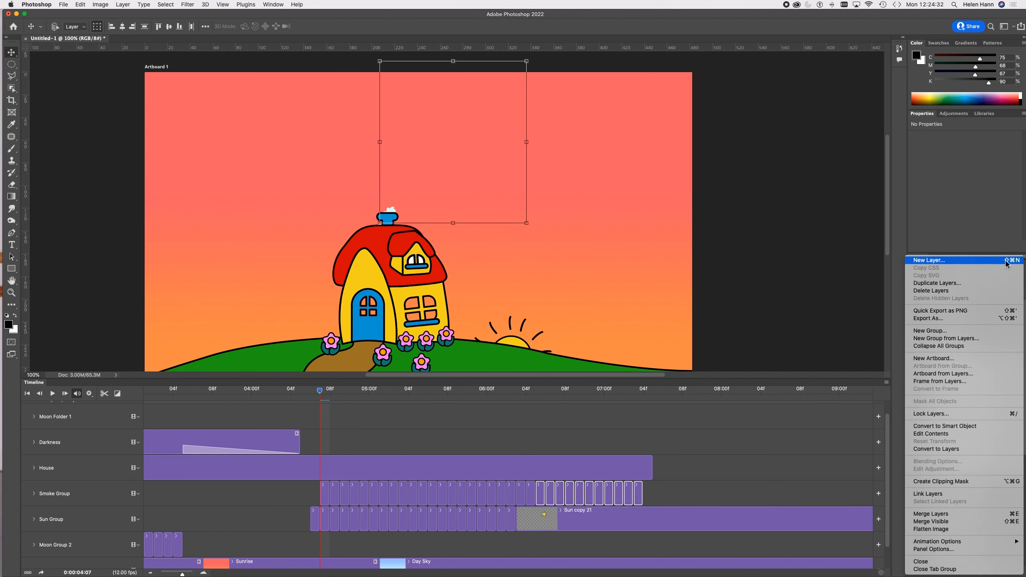
pyautogui.click(968, 285)
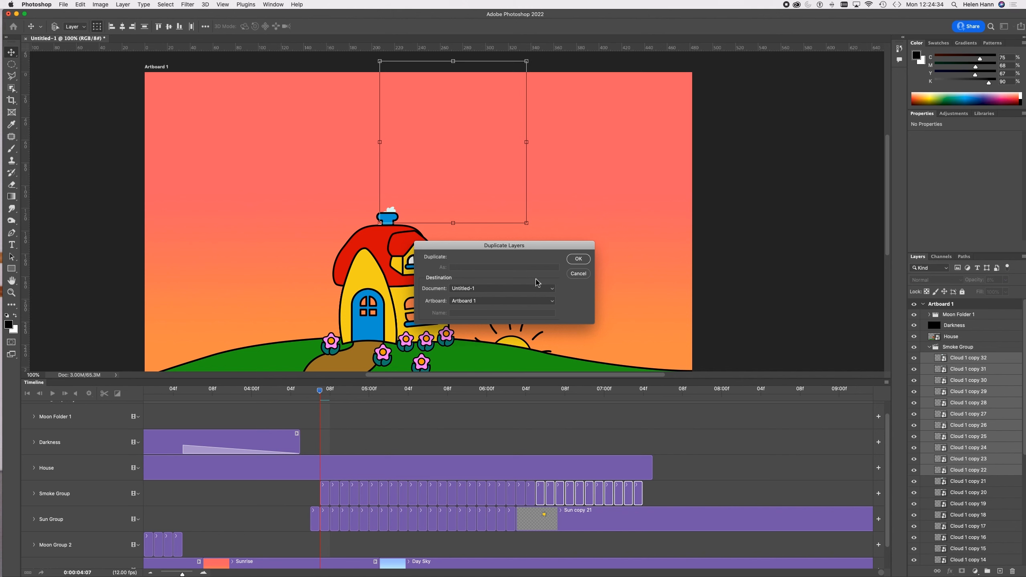
pyautogui.click(579, 259)
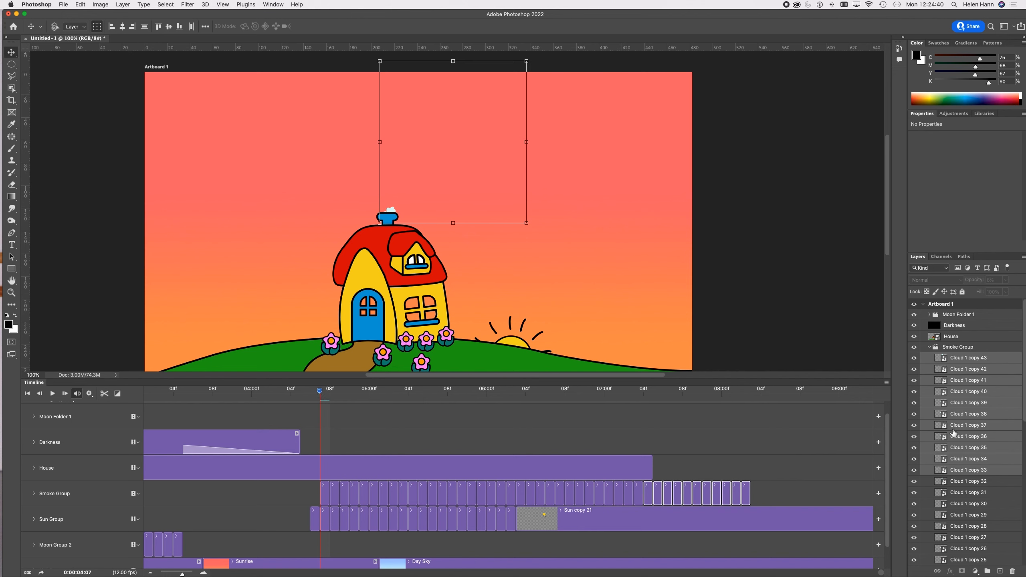
pyautogui.click(929, 347)
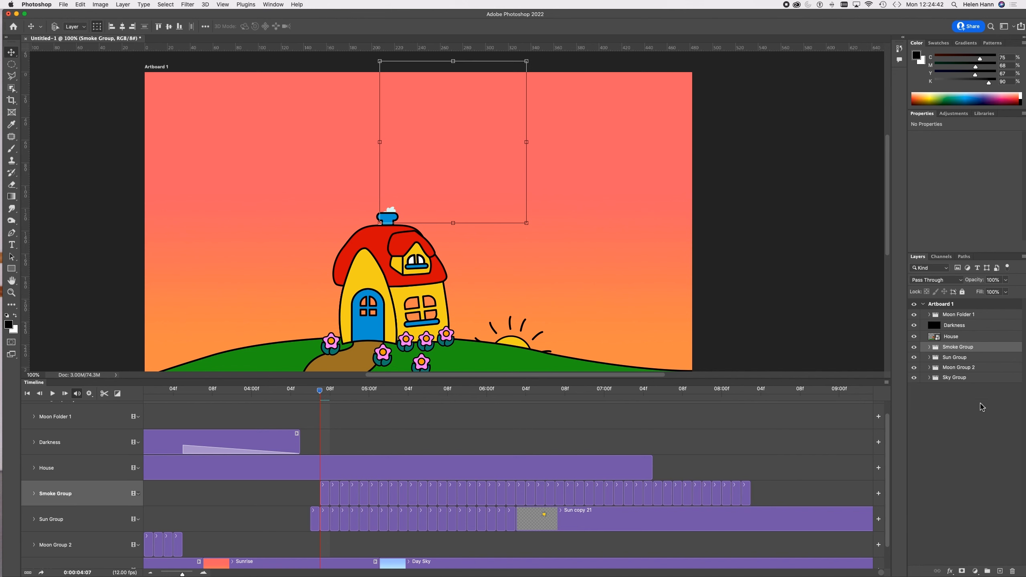
pyautogui.click(980, 408)
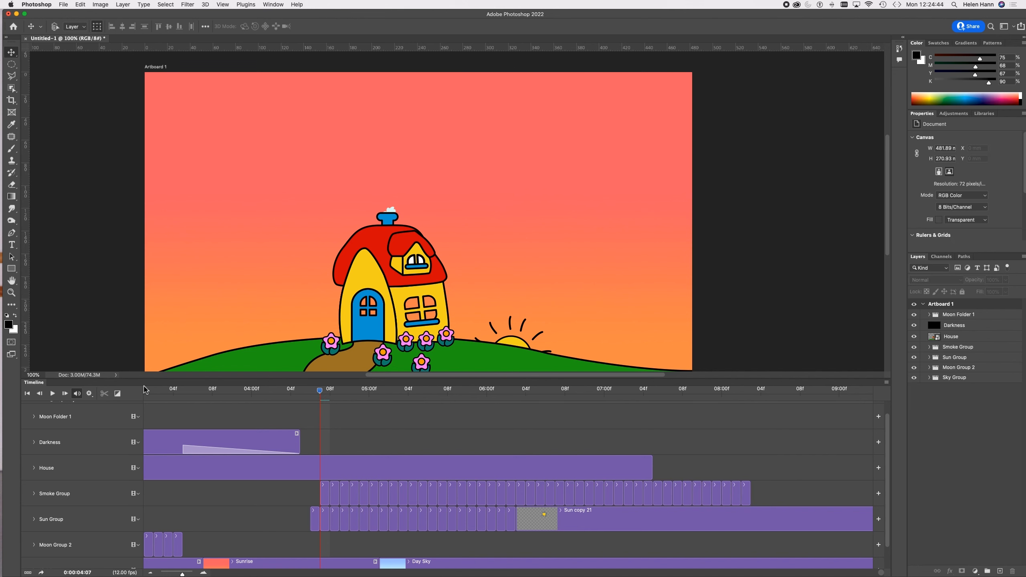
# Step: Play back the animation and examine where the clips on each timeline track start and end
pyautogui.click(52, 393)
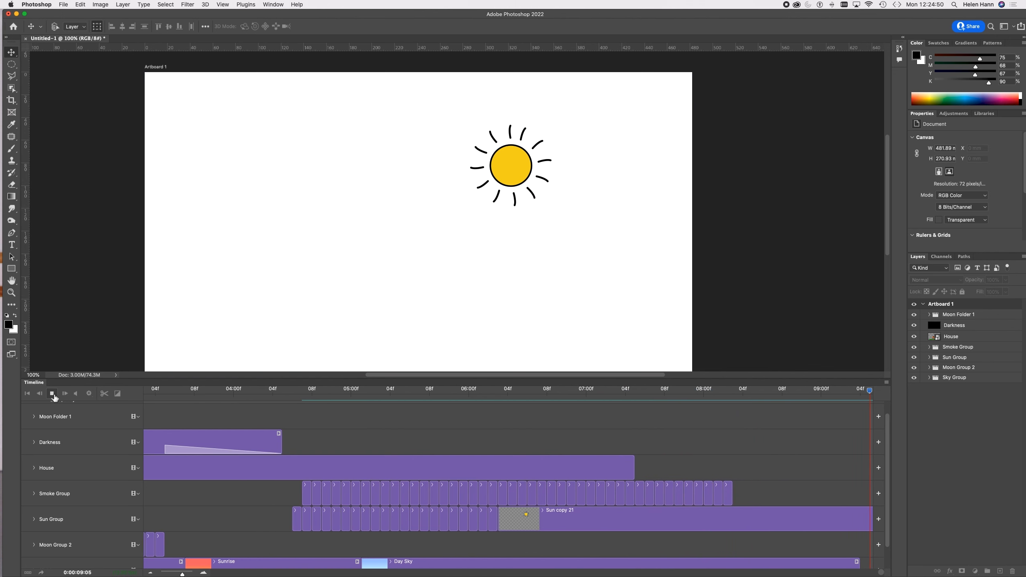
pyautogui.click(52, 394)
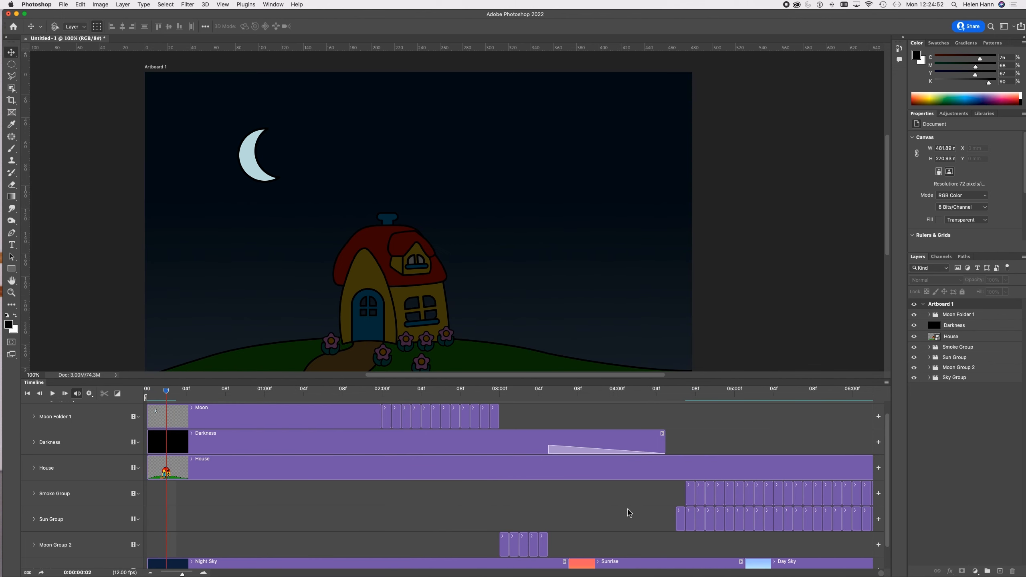
pyautogui.hscroll(10, 629, 513)
pyautogui.scroll(-2, 629, 513)
pyautogui.hscroll(3, 629, 512)
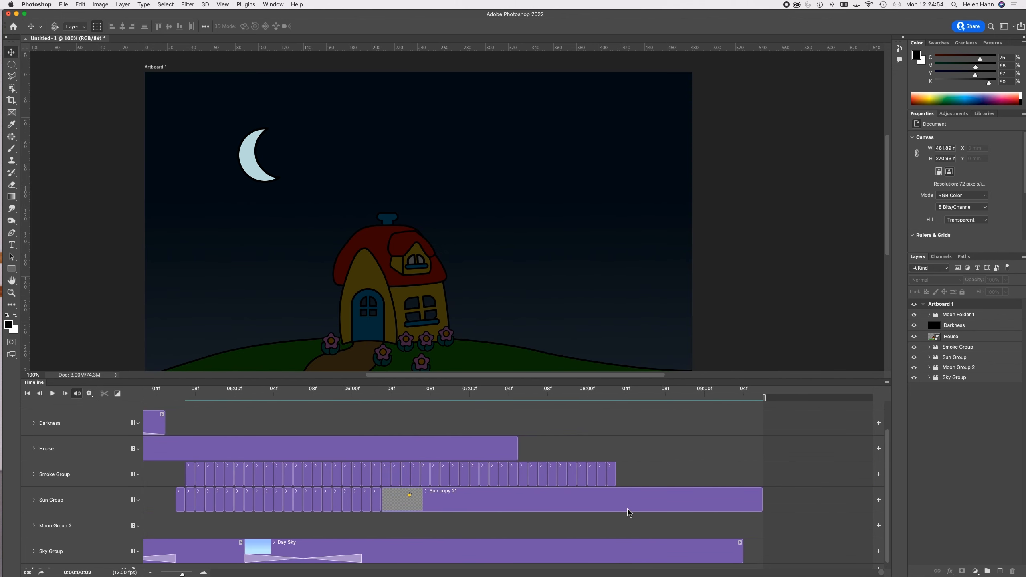
pyautogui.scroll(-1, 628, 512)
pyautogui.hscroll(-13, 629, 513)
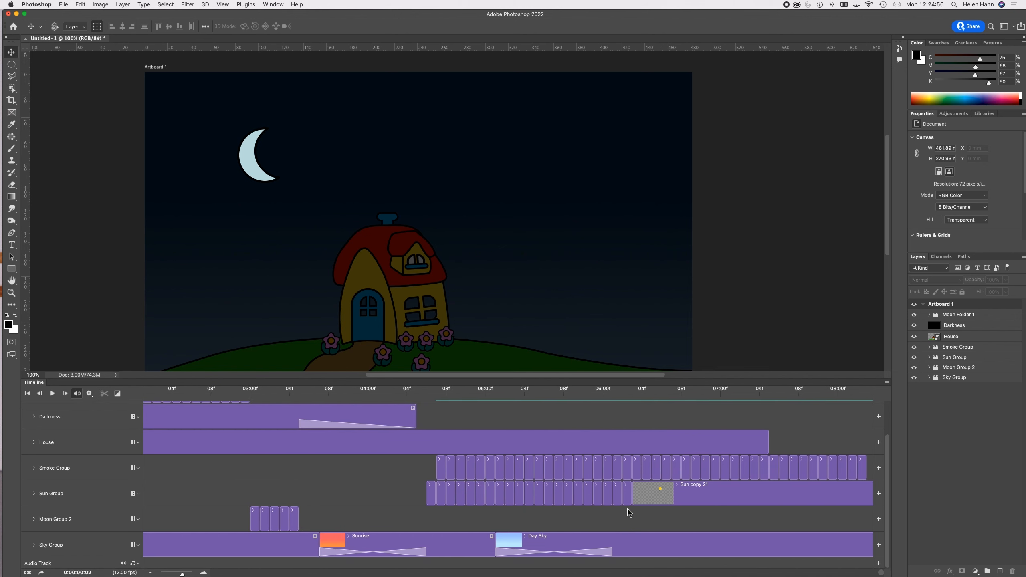
pyautogui.hscroll(-4, 628, 512)
pyautogui.scroll(3, 628, 513)
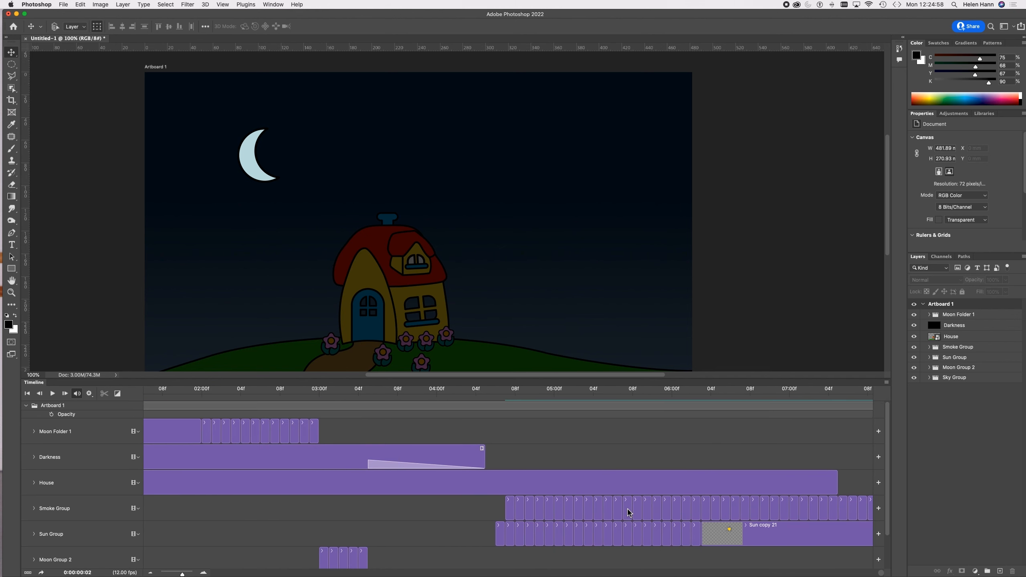
# Step: Extend the end of the House clip to line up with the end of the final sun clip
pyautogui.hscroll(12, 629, 513)
pyautogui.scroll(-2, 629, 513)
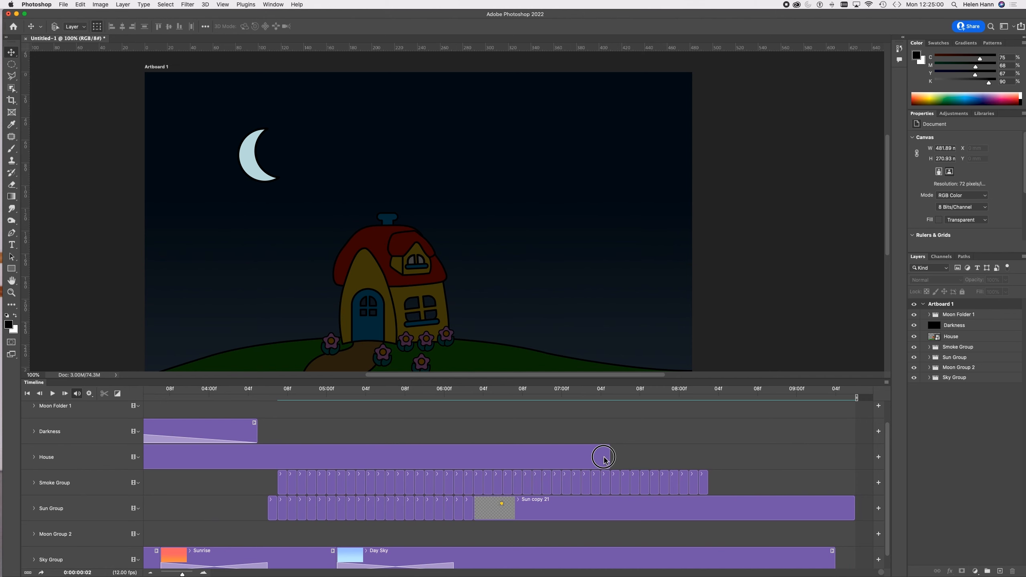
pyautogui.click(604, 458)
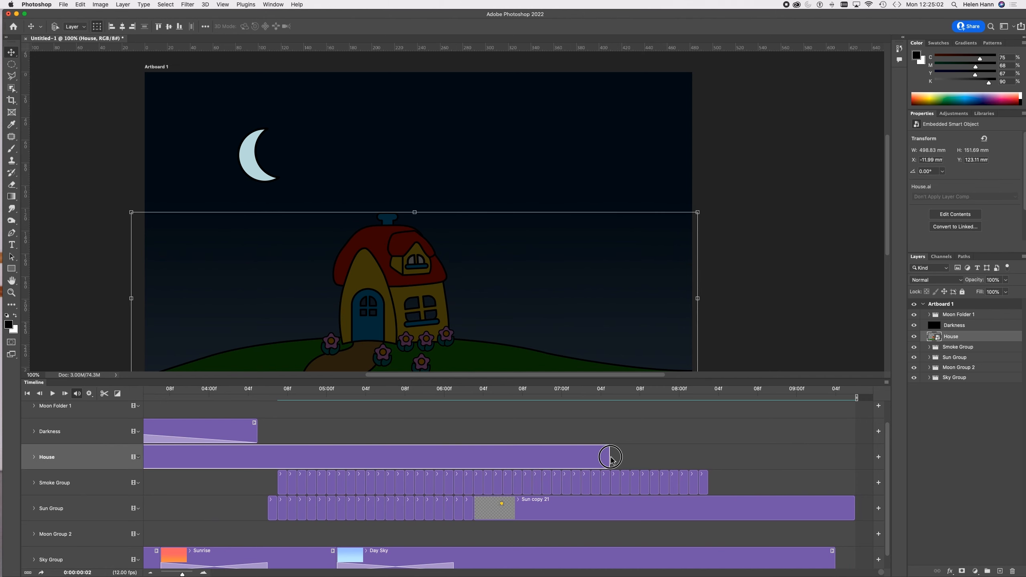
pyautogui.click(613, 460)
pyautogui.moveTo(611, 459); pyautogui.dragTo(854, 449)
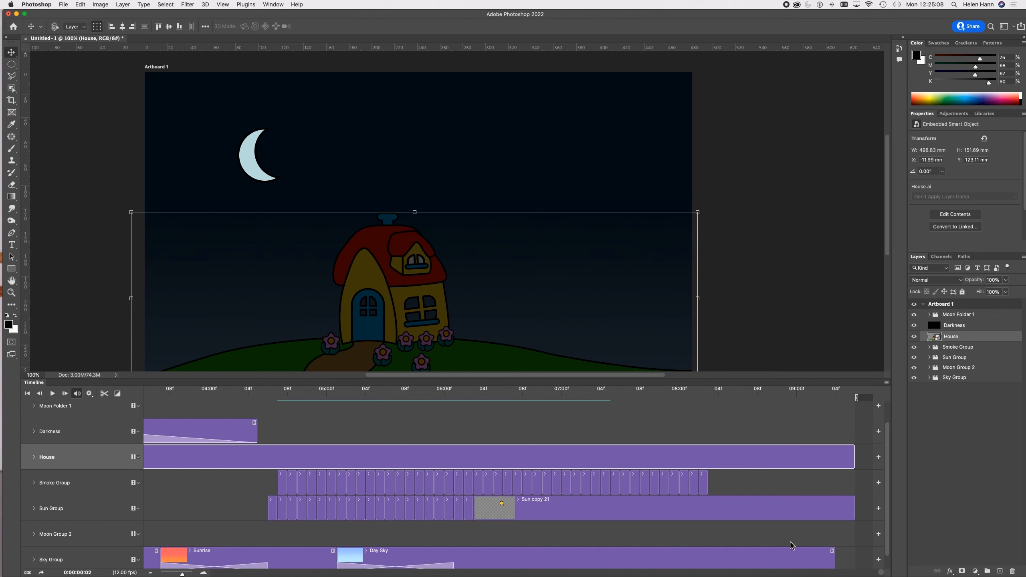
# Step: Extend the Day Sky clip so it ends together with the House and final sun clips
pyautogui.hscroll(3, 792, 545)
pyautogui.click(750, 563)
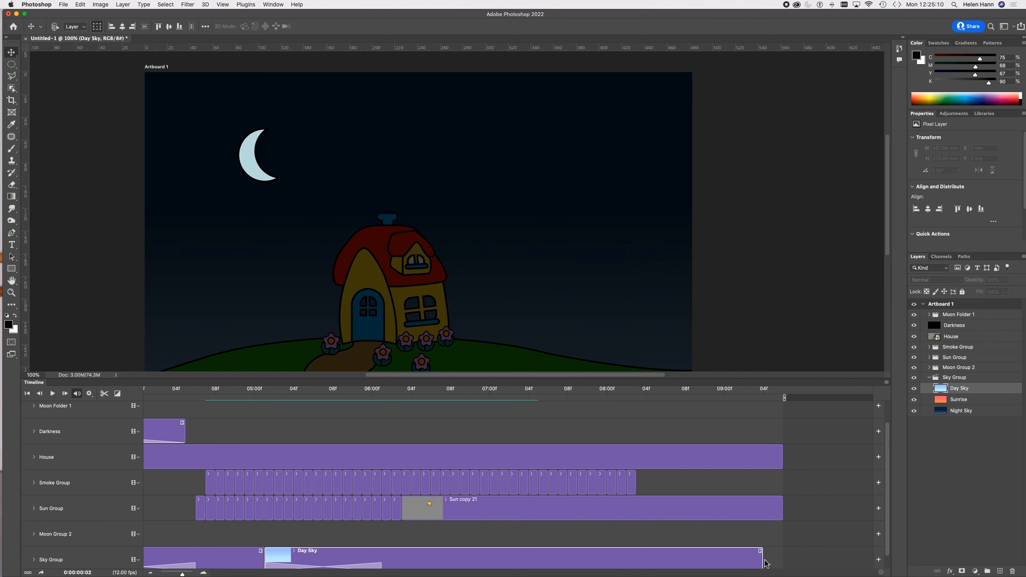
pyautogui.moveTo(764, 562); pyautogui.dragTo(783, 562)
# Step: Duplicate the last smoke cycle, Cloud 1 copy 33 through Cloud 1 copy 43, on Artboard 1
pyautogui.click(632, 484)
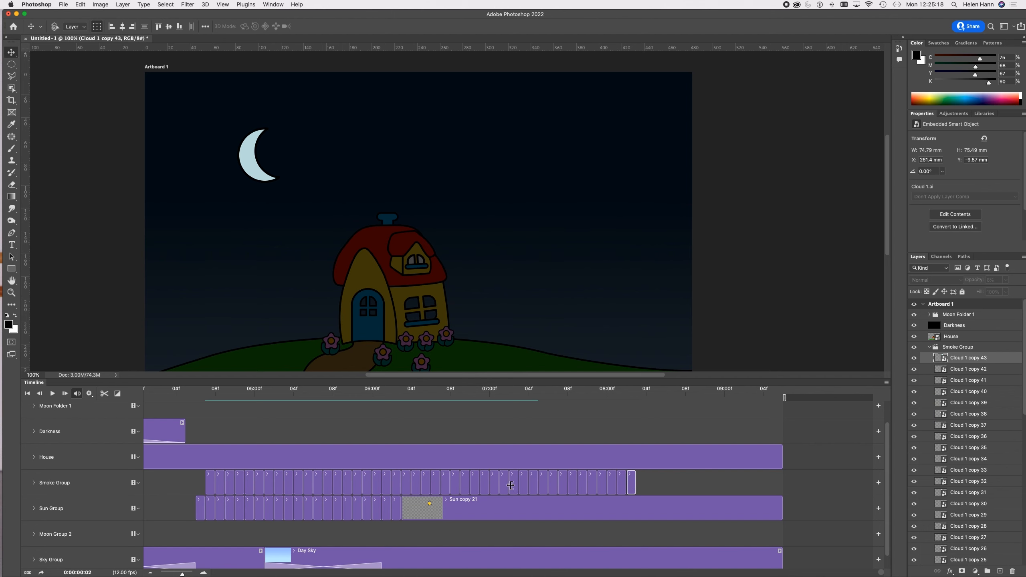
pyautogui.click(505, 484)
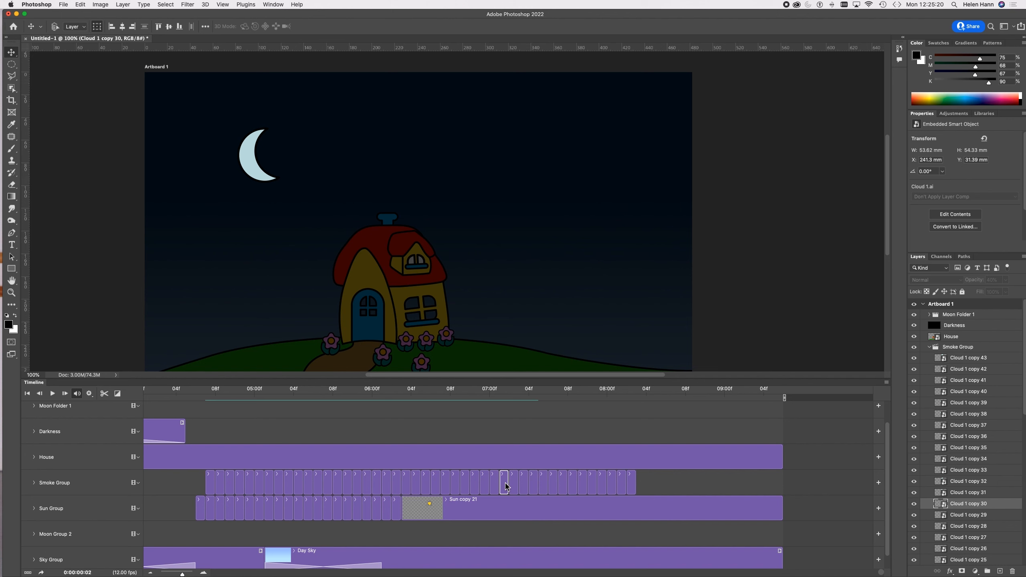
pyautogui.moveTo(498, 389); pyautogui.dragTo(522, 400)
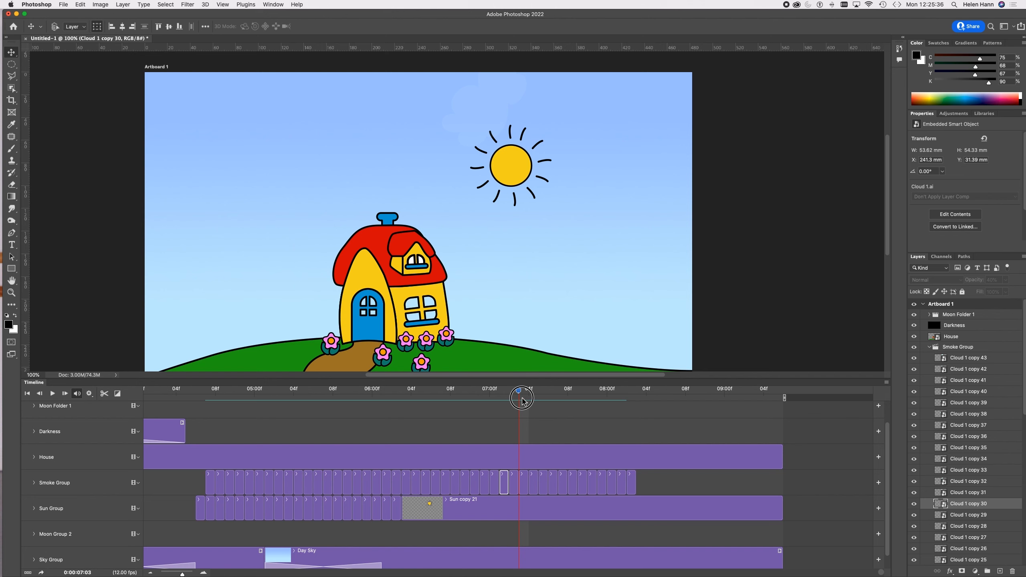
pyautogui.moveTo(522, 400); pyautogui.dragTo(531, 400)
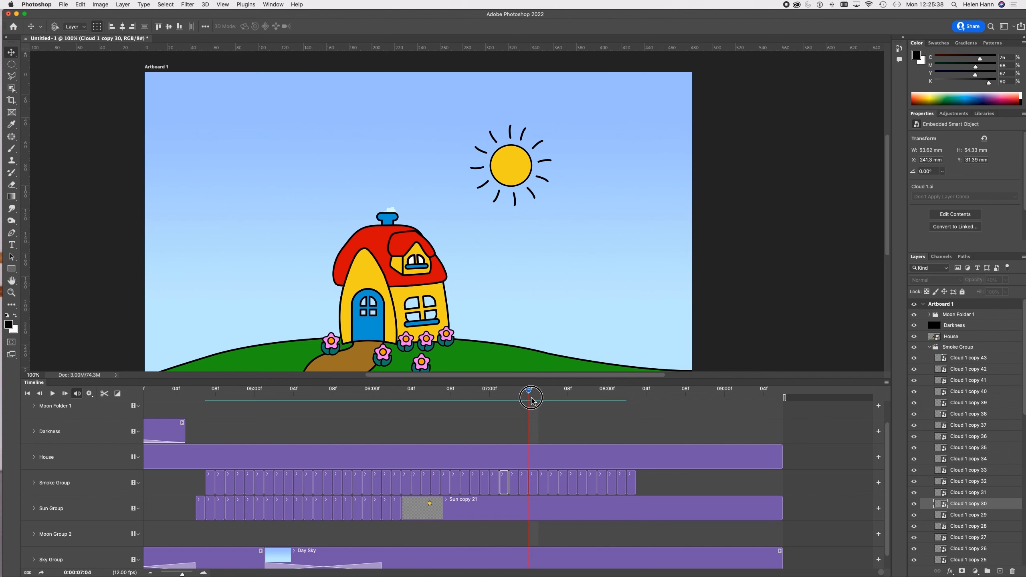
pyautogui.click(534, 484)
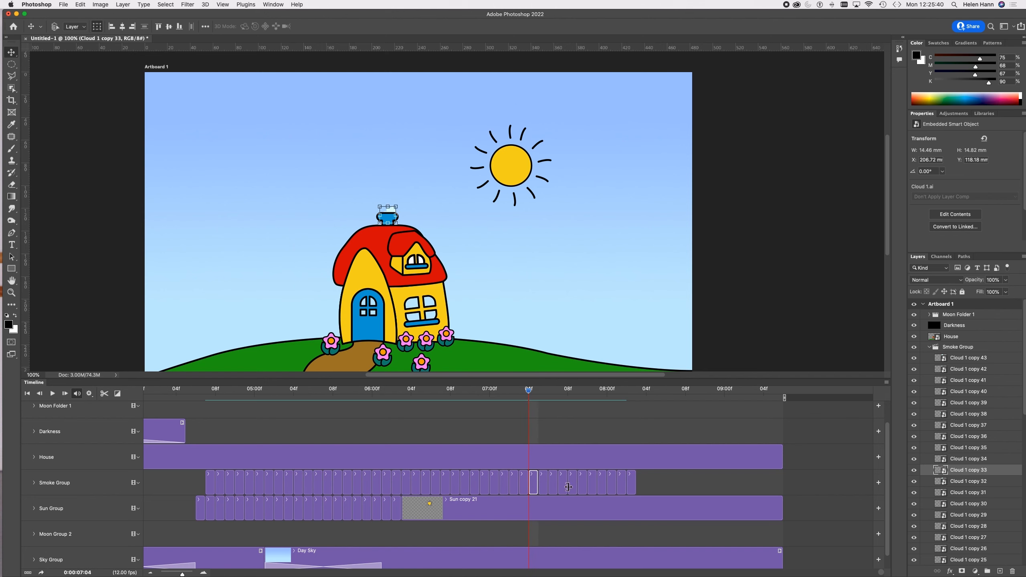
pyautogui.keyDown('shift'); pyautogui.click(631, 485); pyautogui.keyUp('shift')
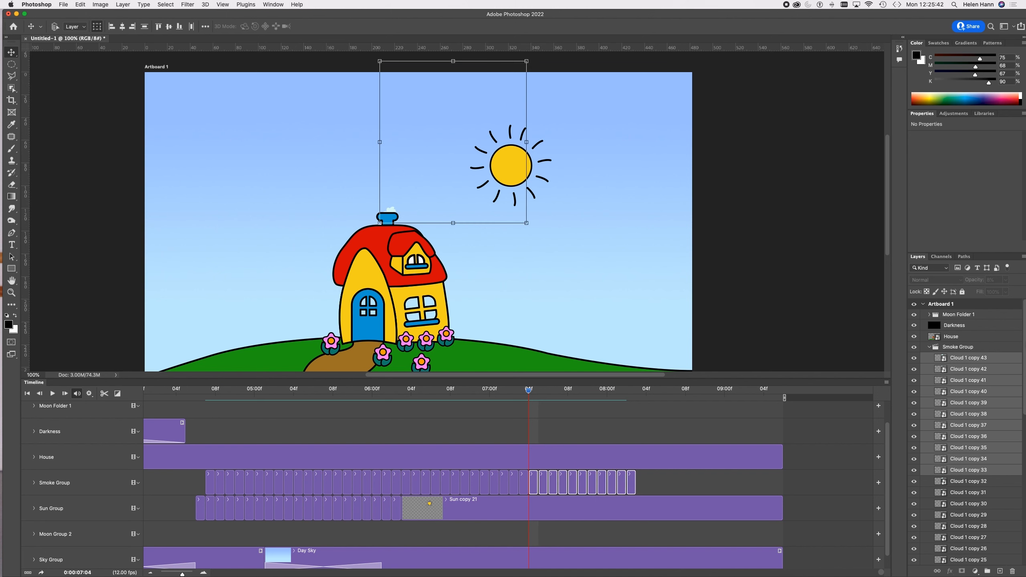
pyautogui.click(1024, 258)
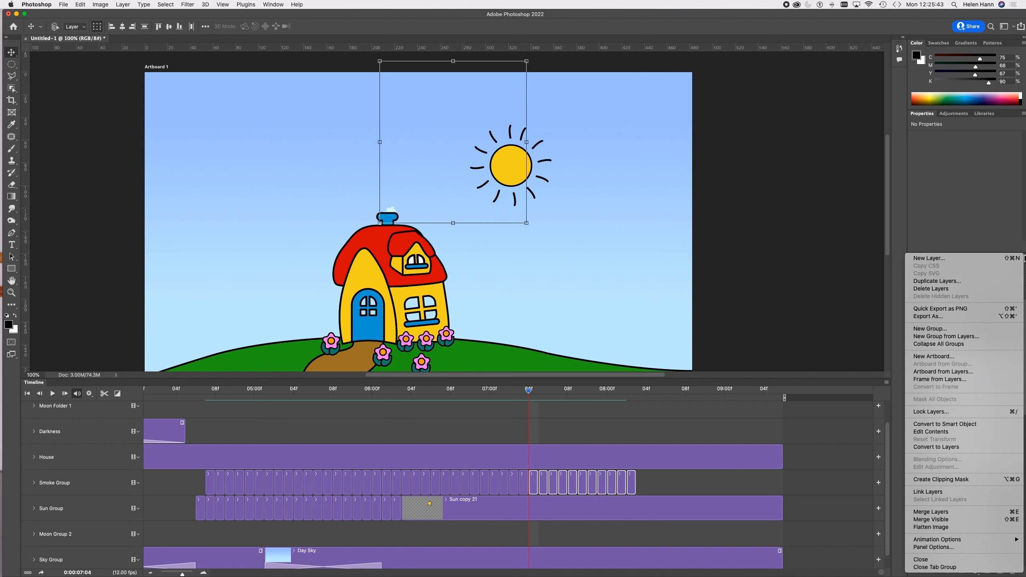
pyautogui.click(972, 282)
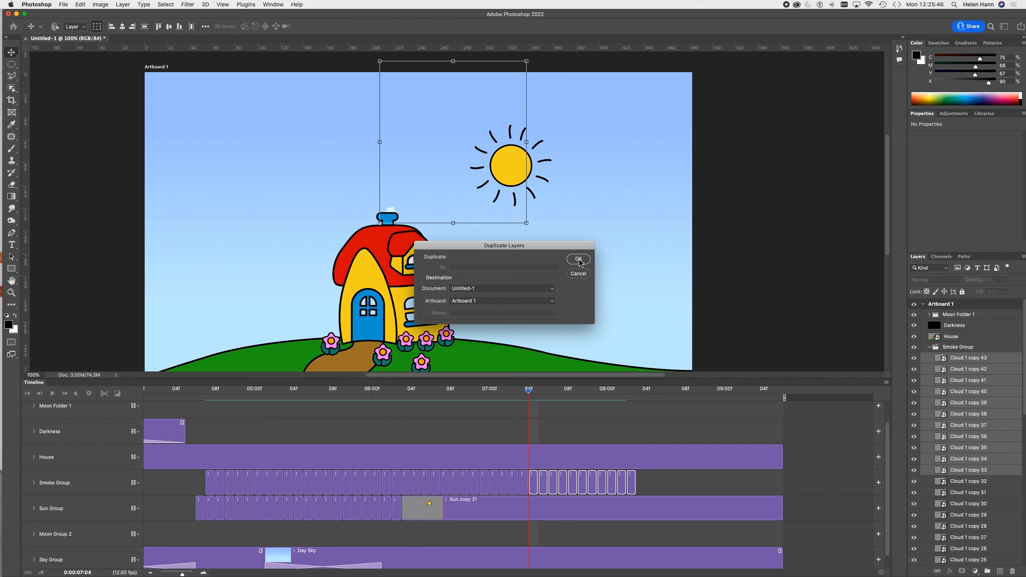
pyautogui.click(579, 260)
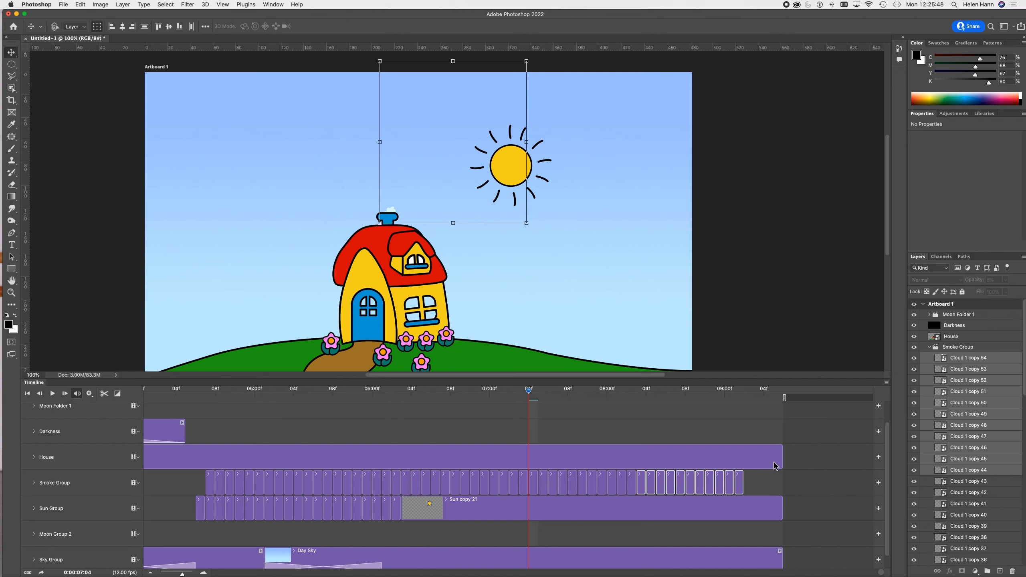
# Step: Shorten the House, Sun copy 21 and Day Sky clips so they all end together with the last smoke clip
pyautogui.click(775, 460)
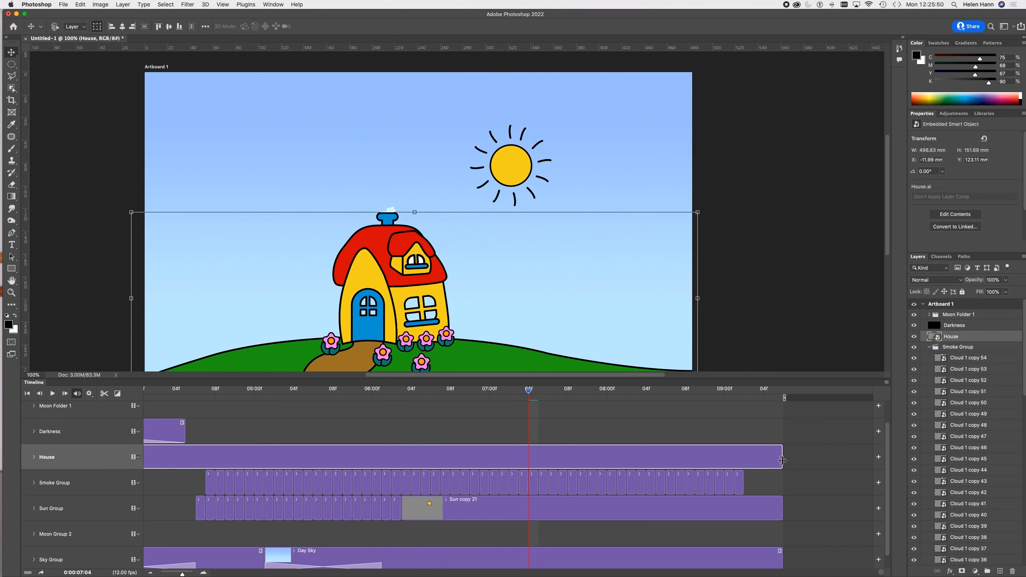
pyautogui.moveTo(782, 459); pyautogui.dragTo(743, 460)
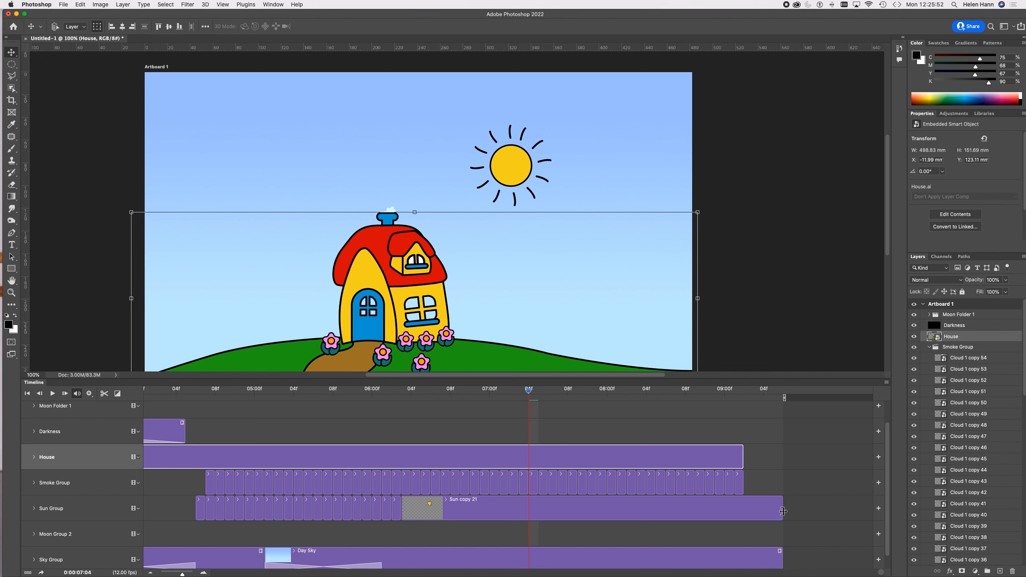
pyautogui.moveTo(783, 512); pyautogui.dragTo(745, 512)
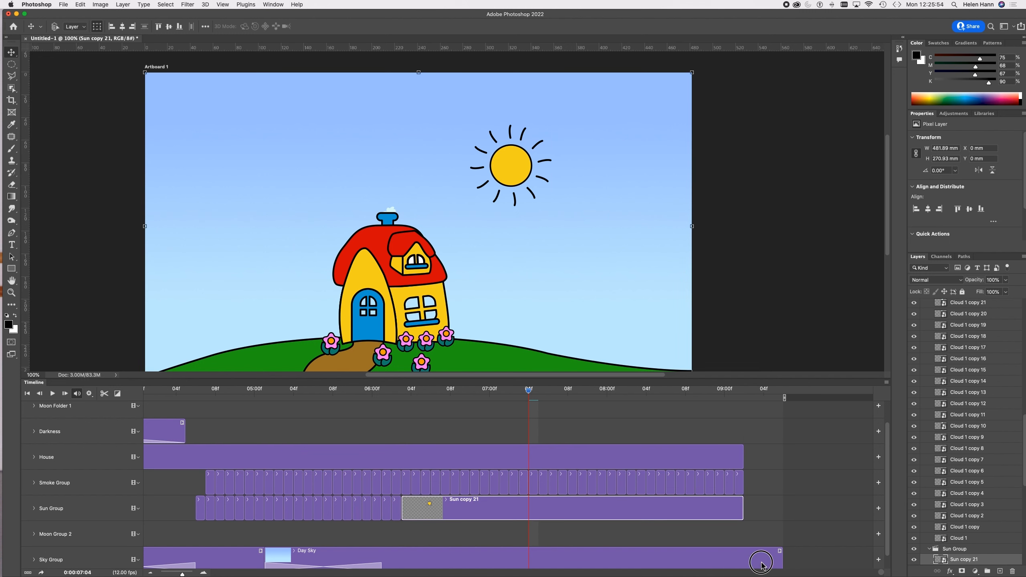
pyautogui.click(761, 564)
pyautogui.moveTo(783, 564); pyautogui.dragTo(744, 564)
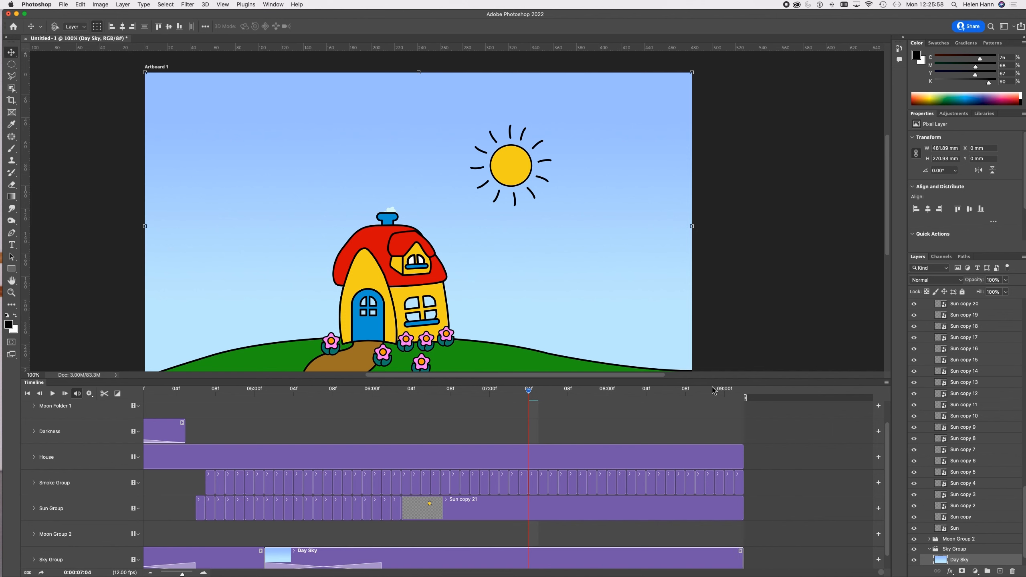
# Step: Split the final sun clip, Sun copy 21, at 0:00:06:04 on the timeline
pyautogui.moveTo(708, 391); pyautogui.dragTo(413, 414)
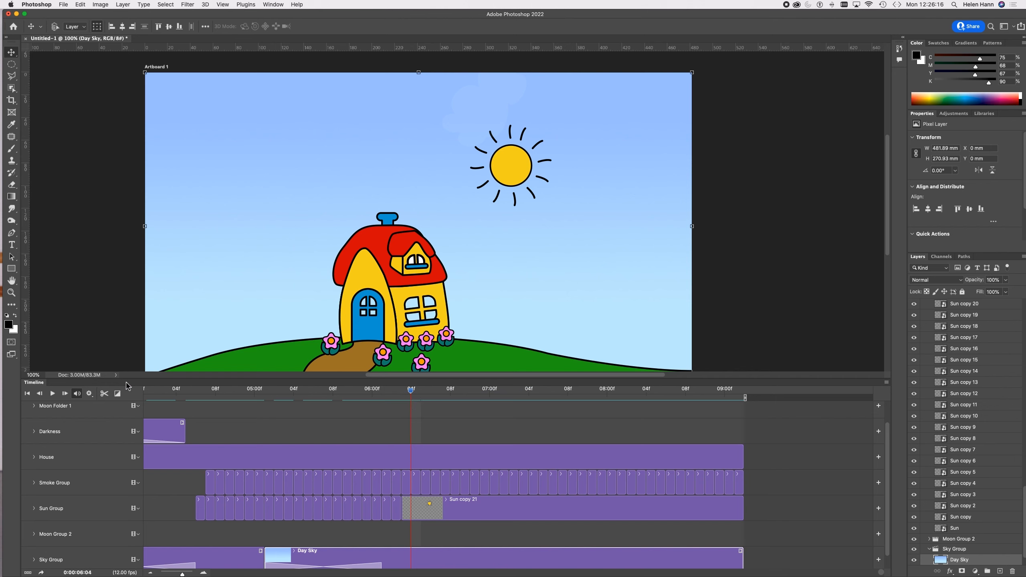
pyautogui.click(104, 393)
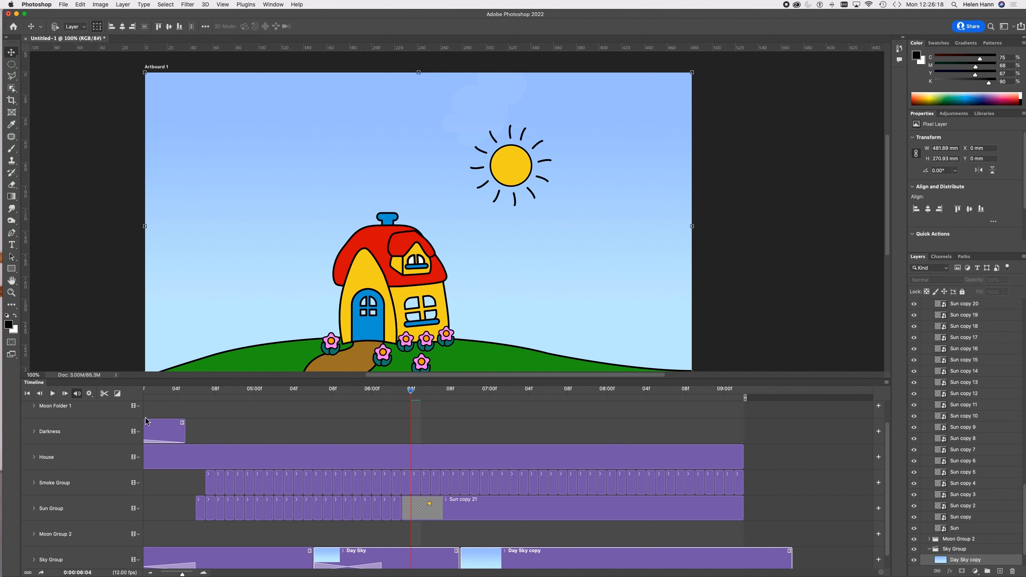
pyautogui.press('super+z')
pyautogui.click(422, 517)
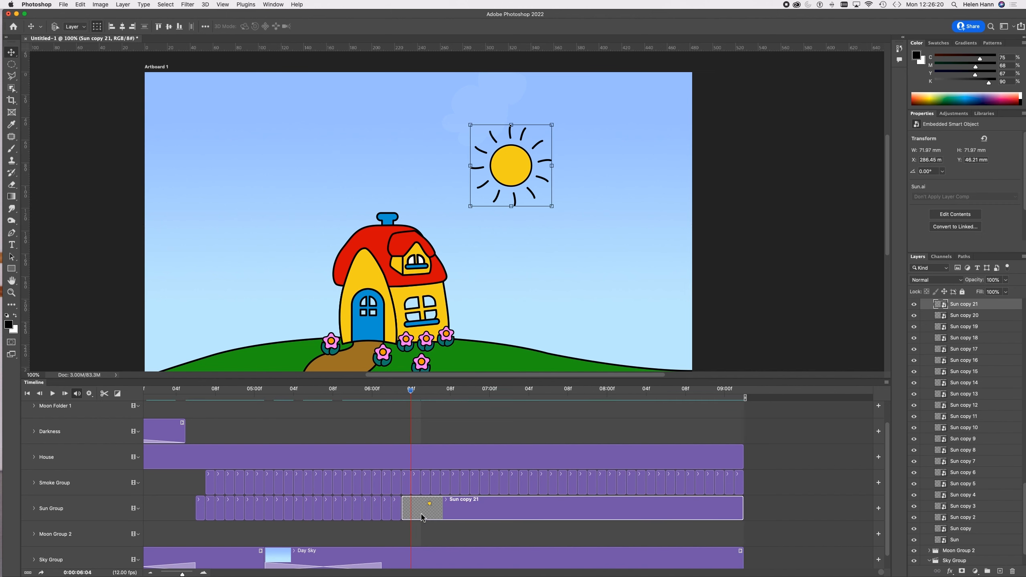
pyautogui.click(104, 394)
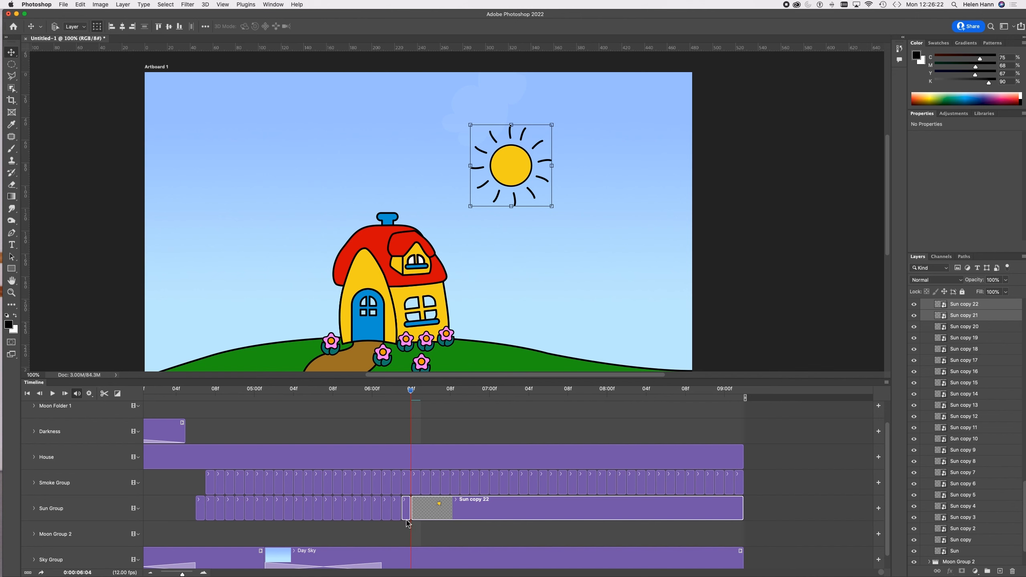
# Step: Rotate the sun in the second part of the split clip clockwise to about 10.9°
pyautogui.click(429, 516)
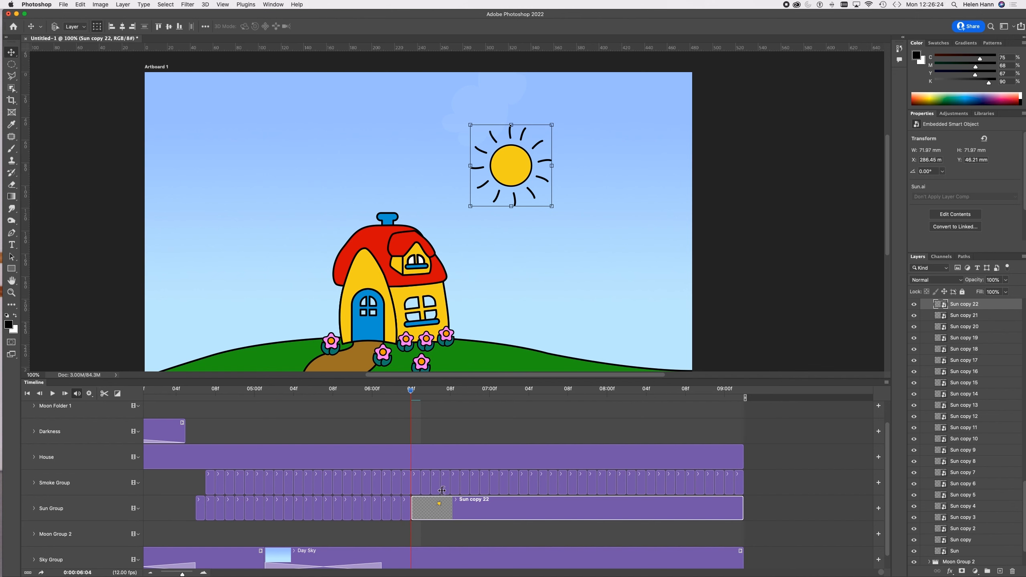
pyautogui.click(560, 123)
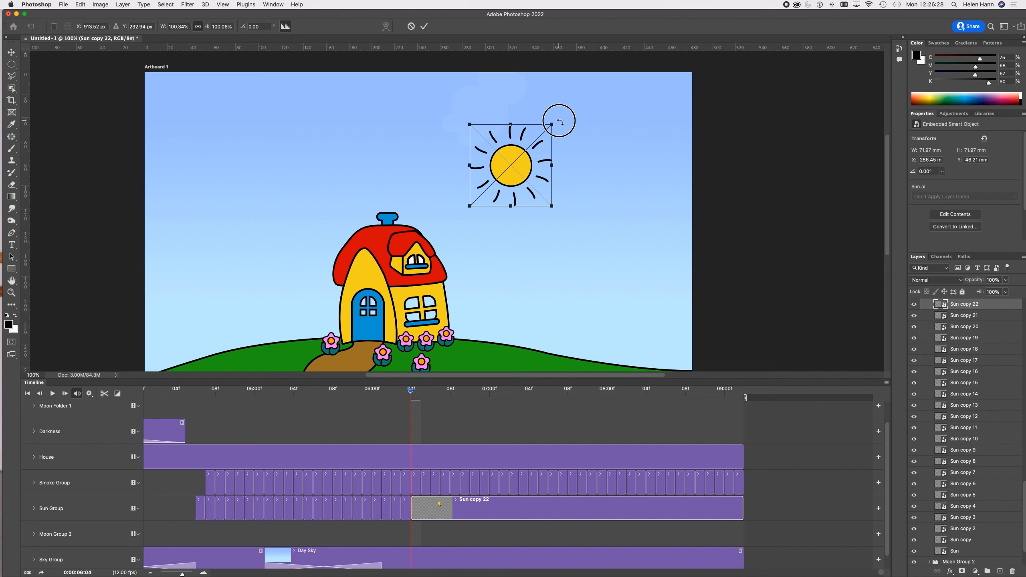
pyautogui.moveTo(560, 122); pyautogui.dragTo(564, 133)
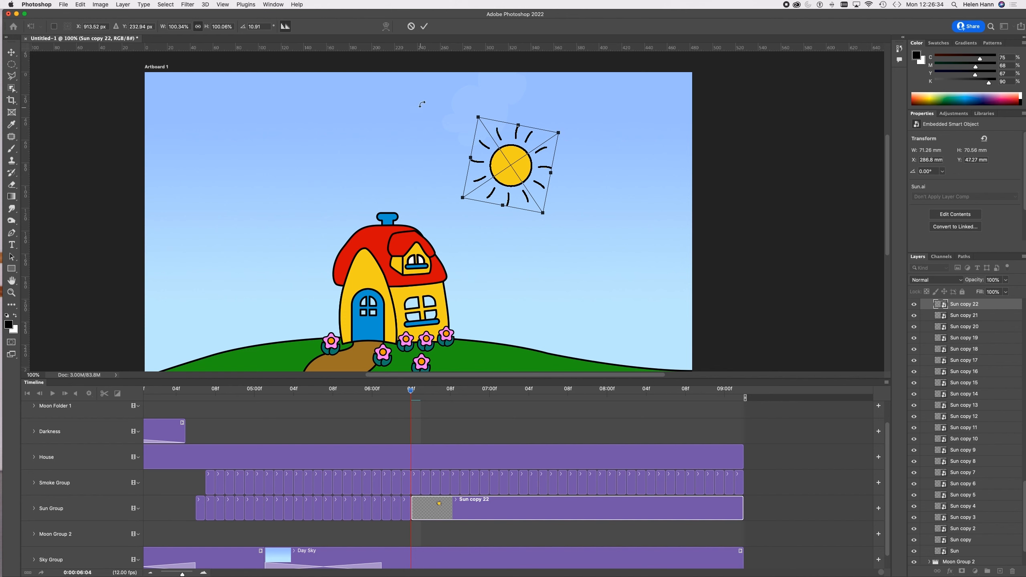
pyautogui.click(424, 26)
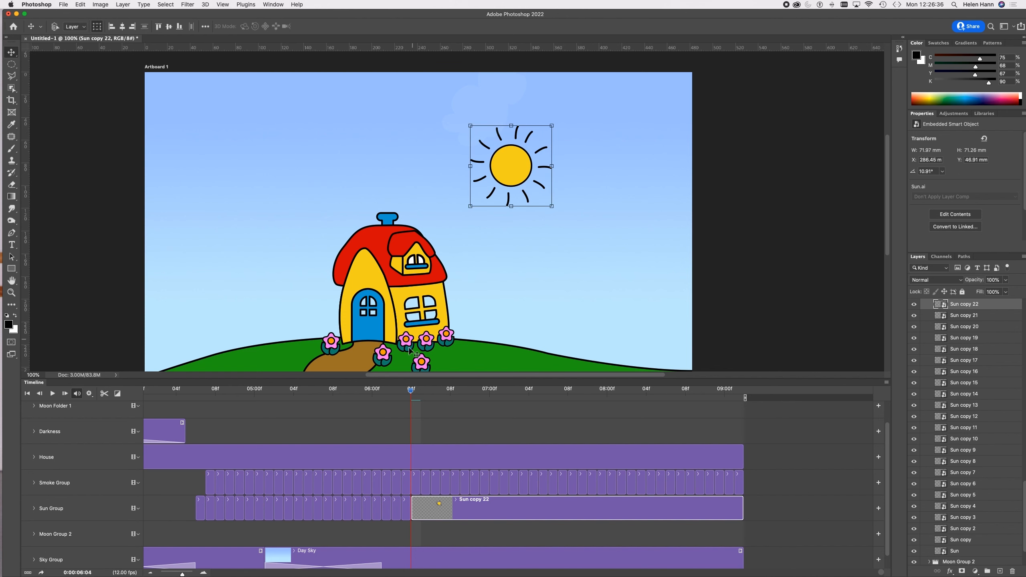
# Step: Split the final sun clip at 0:00:06:05 and rotate the sun in its second part to about 20.5°
pyautogui.moveTo(410, 396); pyautogui.dragTo(421, 395)
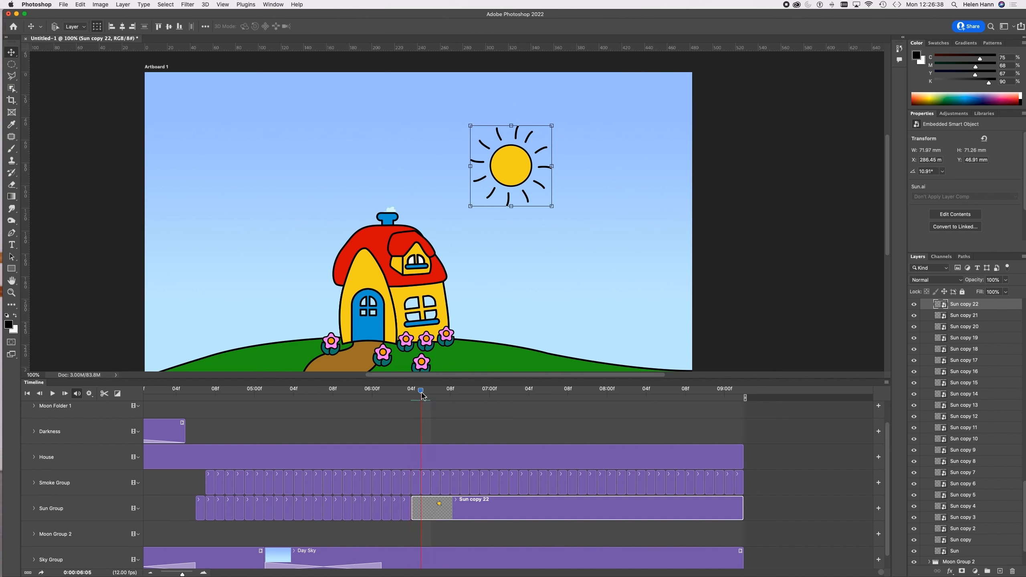
pyautogui.click(104, 393)
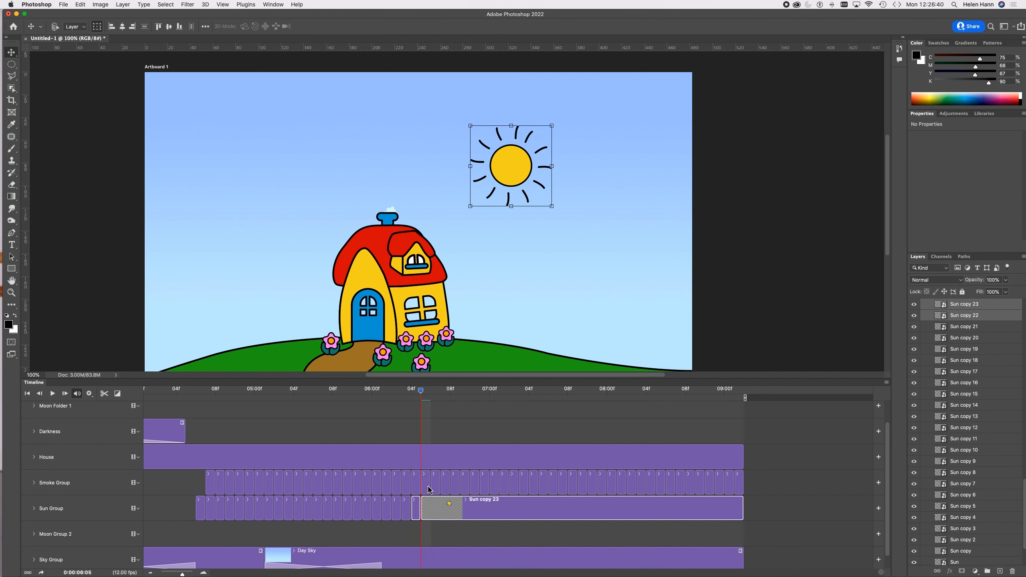
pyautogui.click(443, 518)
pyautogui.moveTo(558, 122); pyautogui.dragTo(567, 130)
pyautogui.click(426, 28)
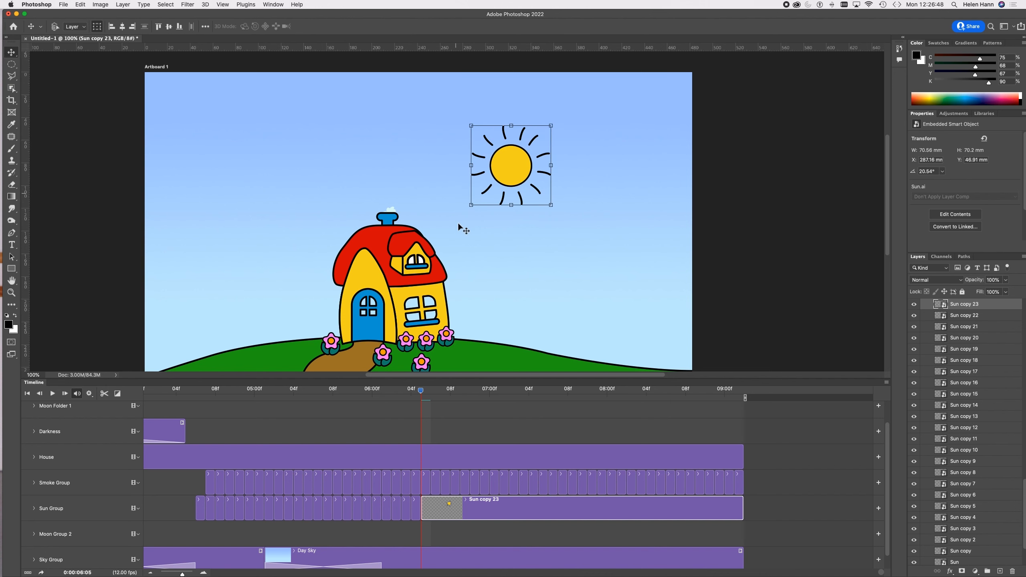
# Step: Split the final sun clip at 0:00:06:06 and rotate the sun in its second part to about 30°
pyautogui.moveTo(422, 394); pyautogui.dragTo(431, 394)
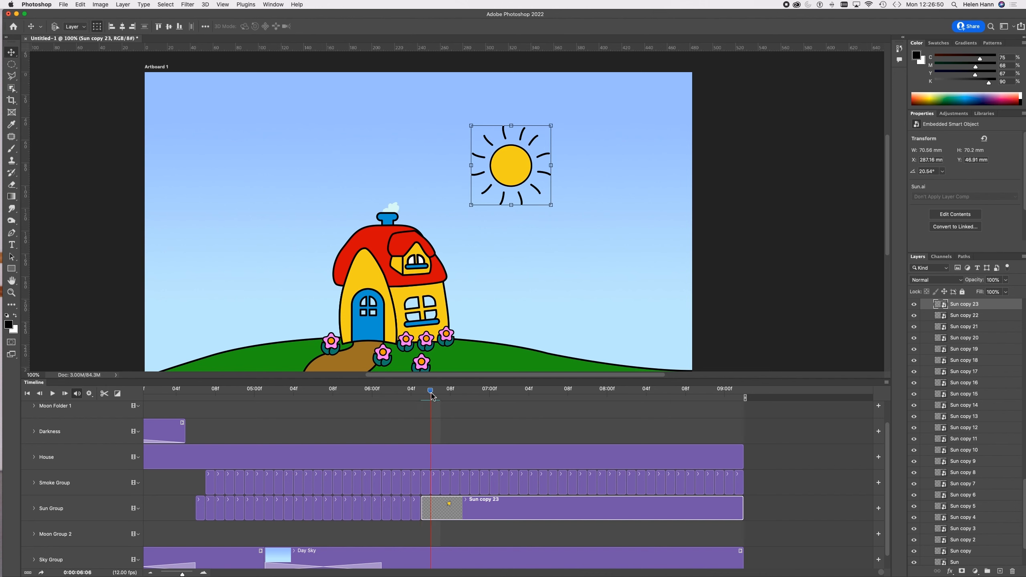
pyautogui.click(104, 395)
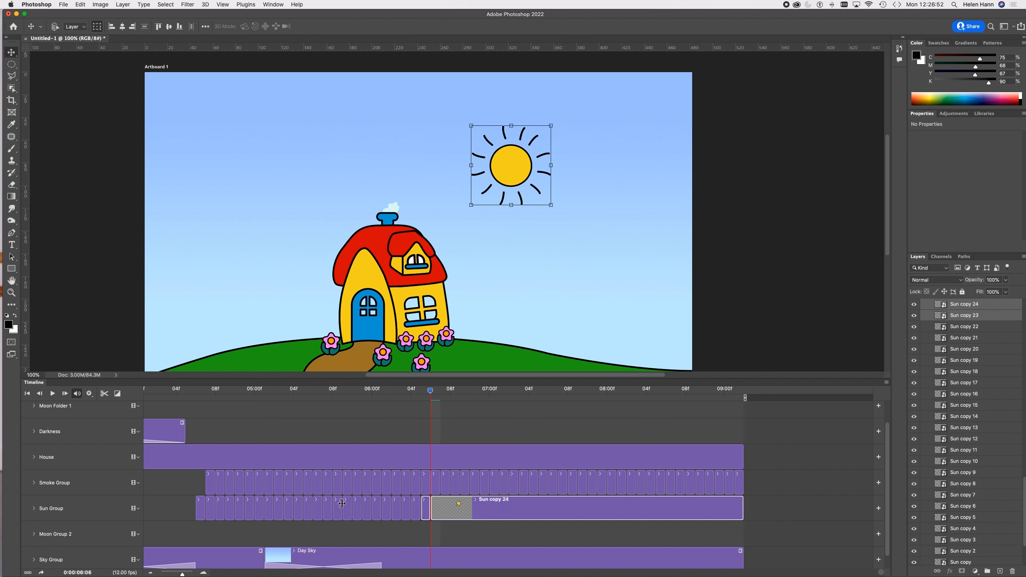
pyautogui.click(455, 509)
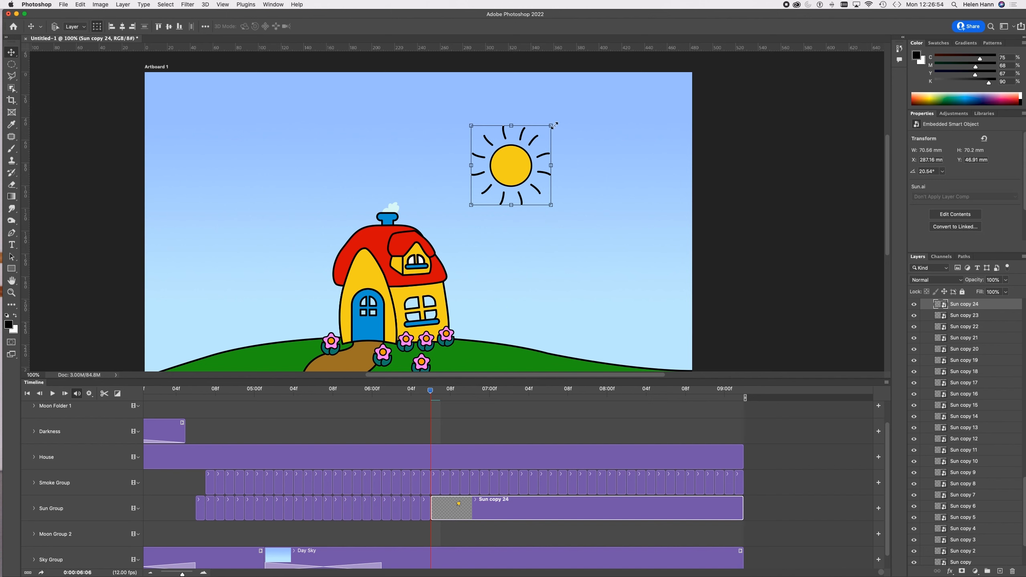
pyautogui.moveTo(557, 123); pyautogui.dragTo(561, 132)
pyautogui.press('Return')
# Step: Start a free transform on the Sun copy 24 clip at 0:00:06:07 to rotate the sun further
pyautogui.moveTo(431, 391); pyautogui.dragTo(442, 392)
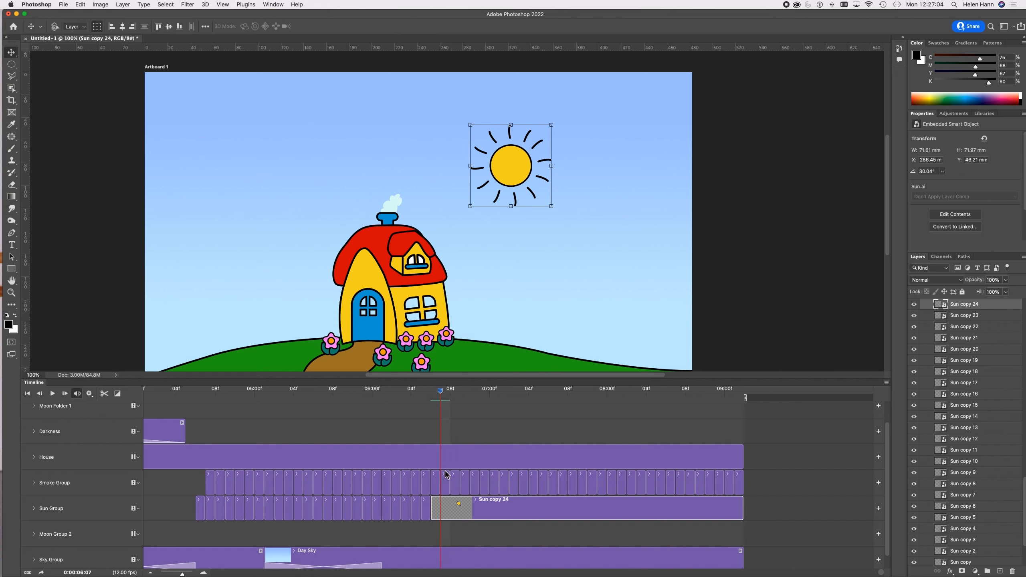
pyautogui.moveTo(563, 119); pyautogui.dragTo(571, 140)
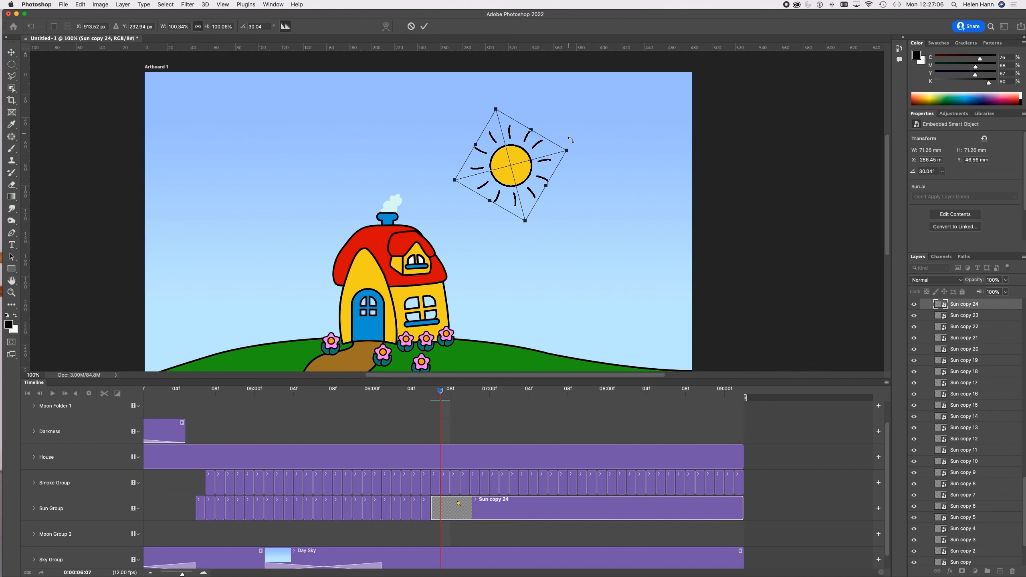